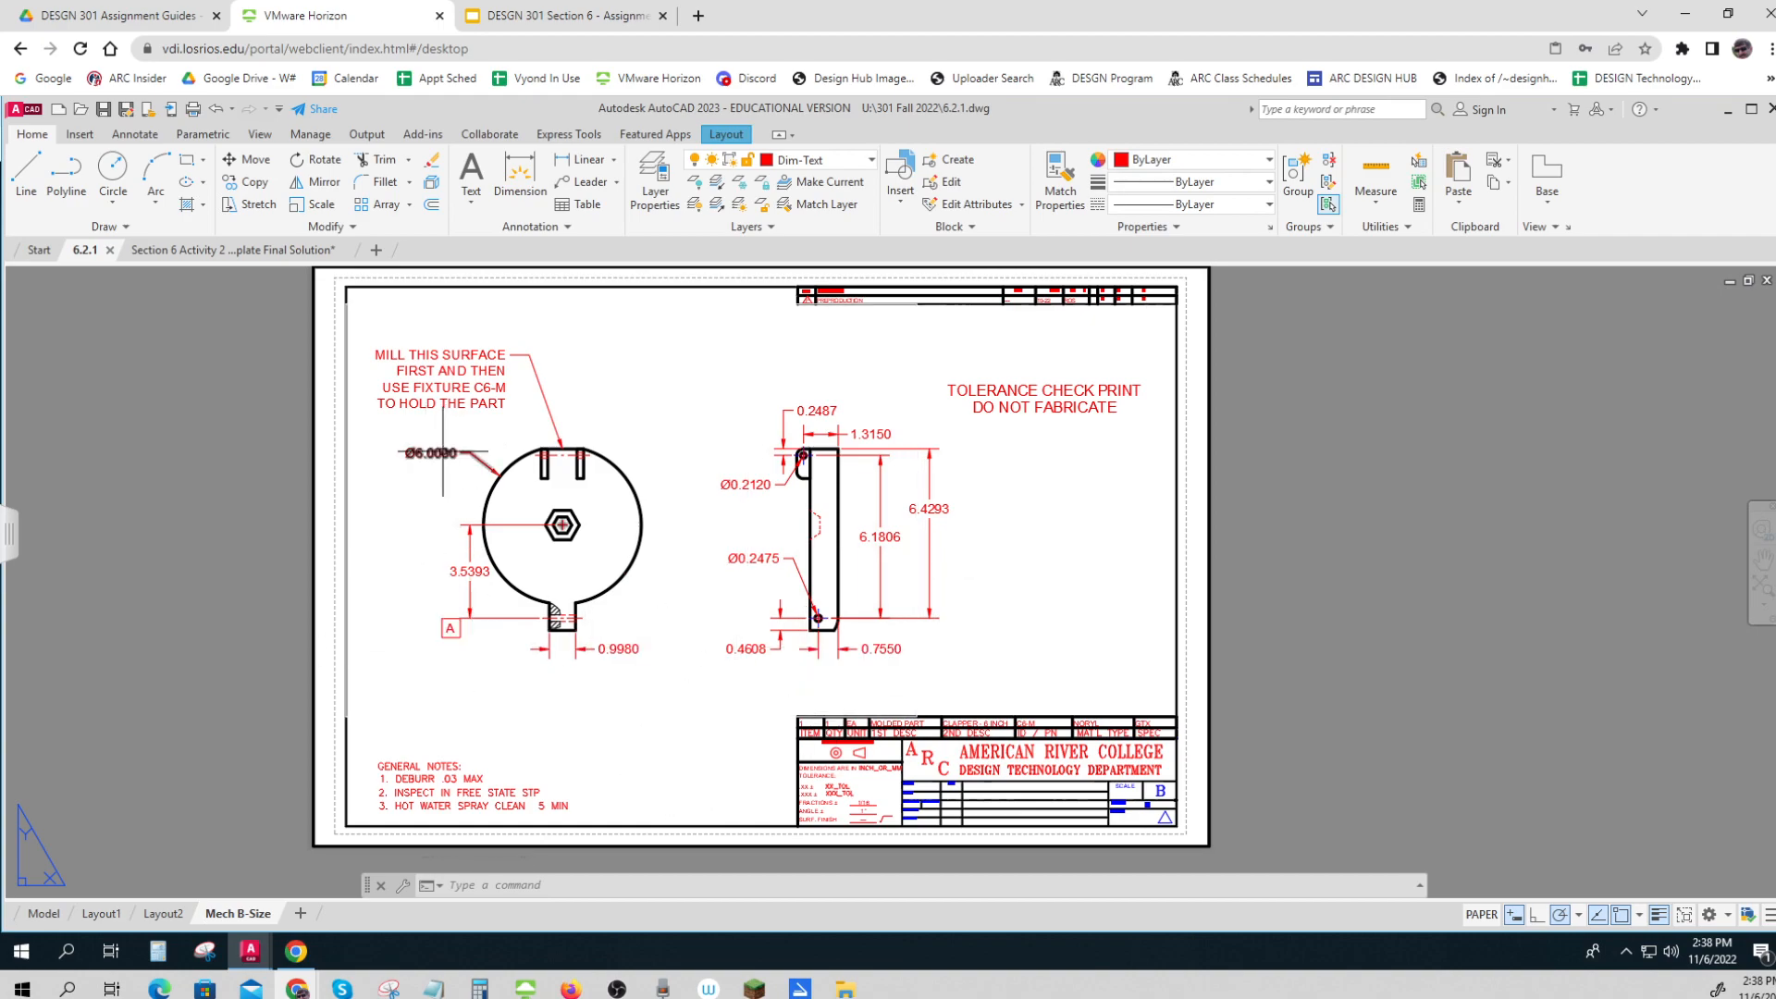
Step: Compare the notes and dimensions in the Section 6 Activity 2 final solution drawing with those in drawing 6.2.1
{"action": "left_click", "coordinate": [202, 246]}
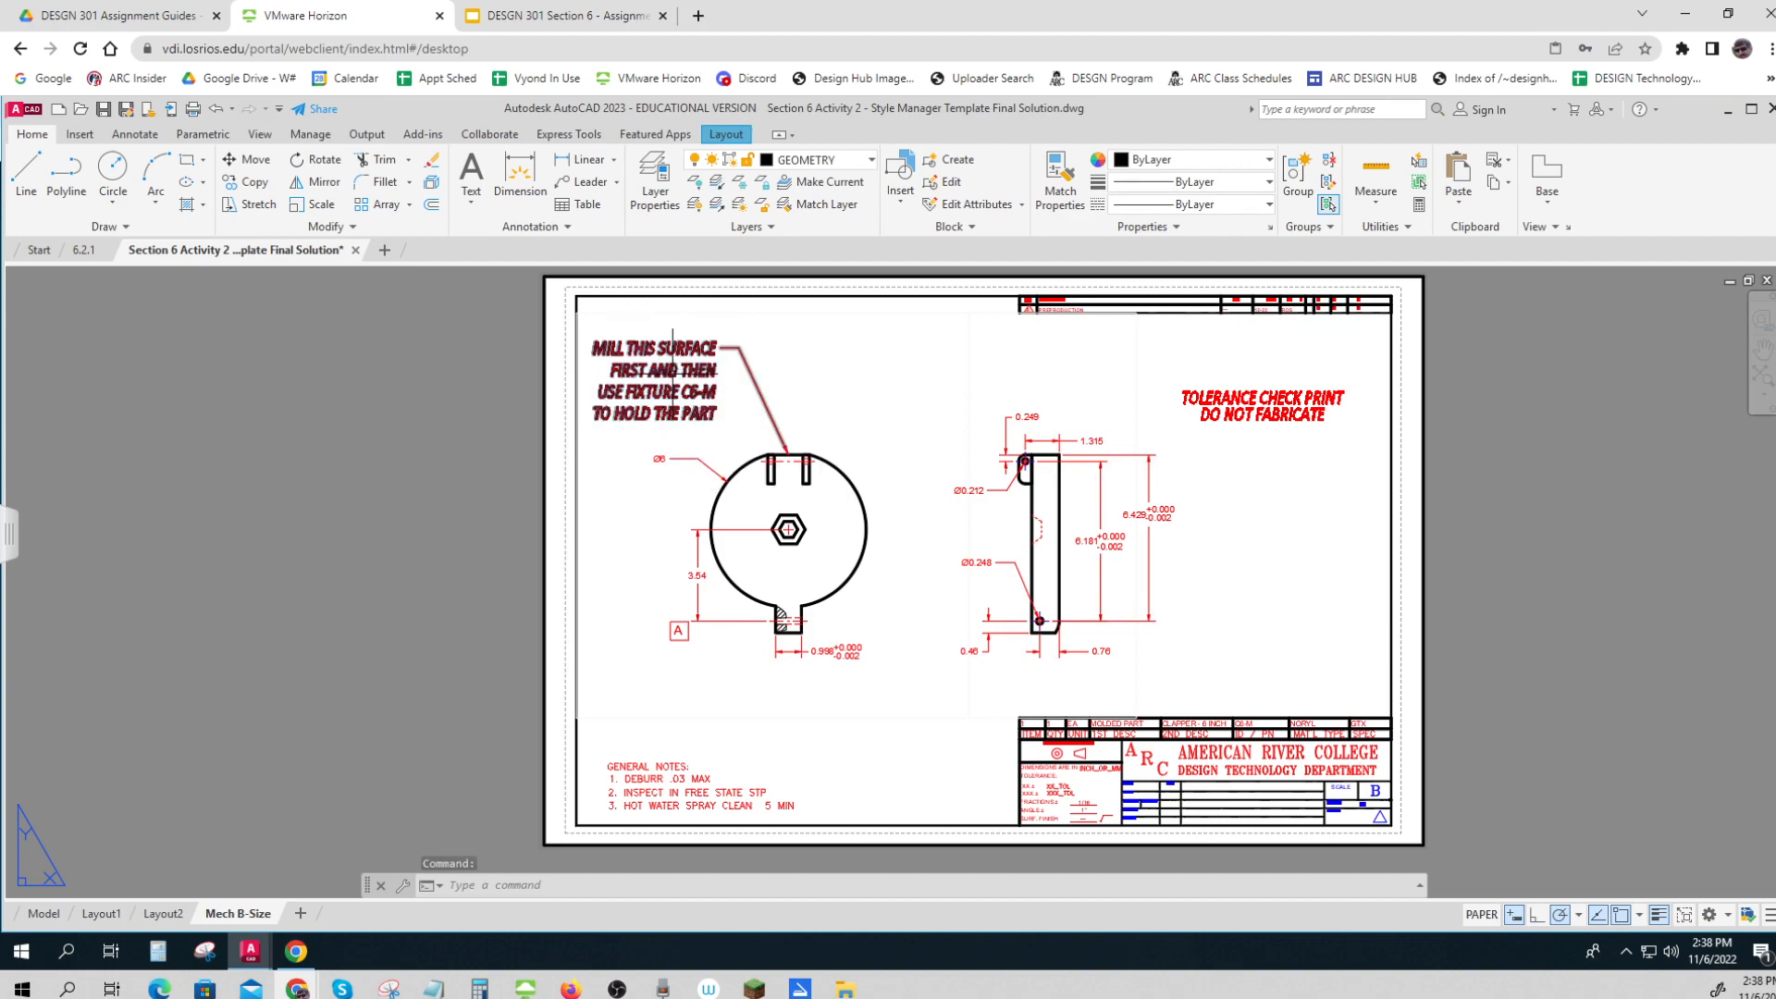
{"action": "key", "text": "ctrl"}
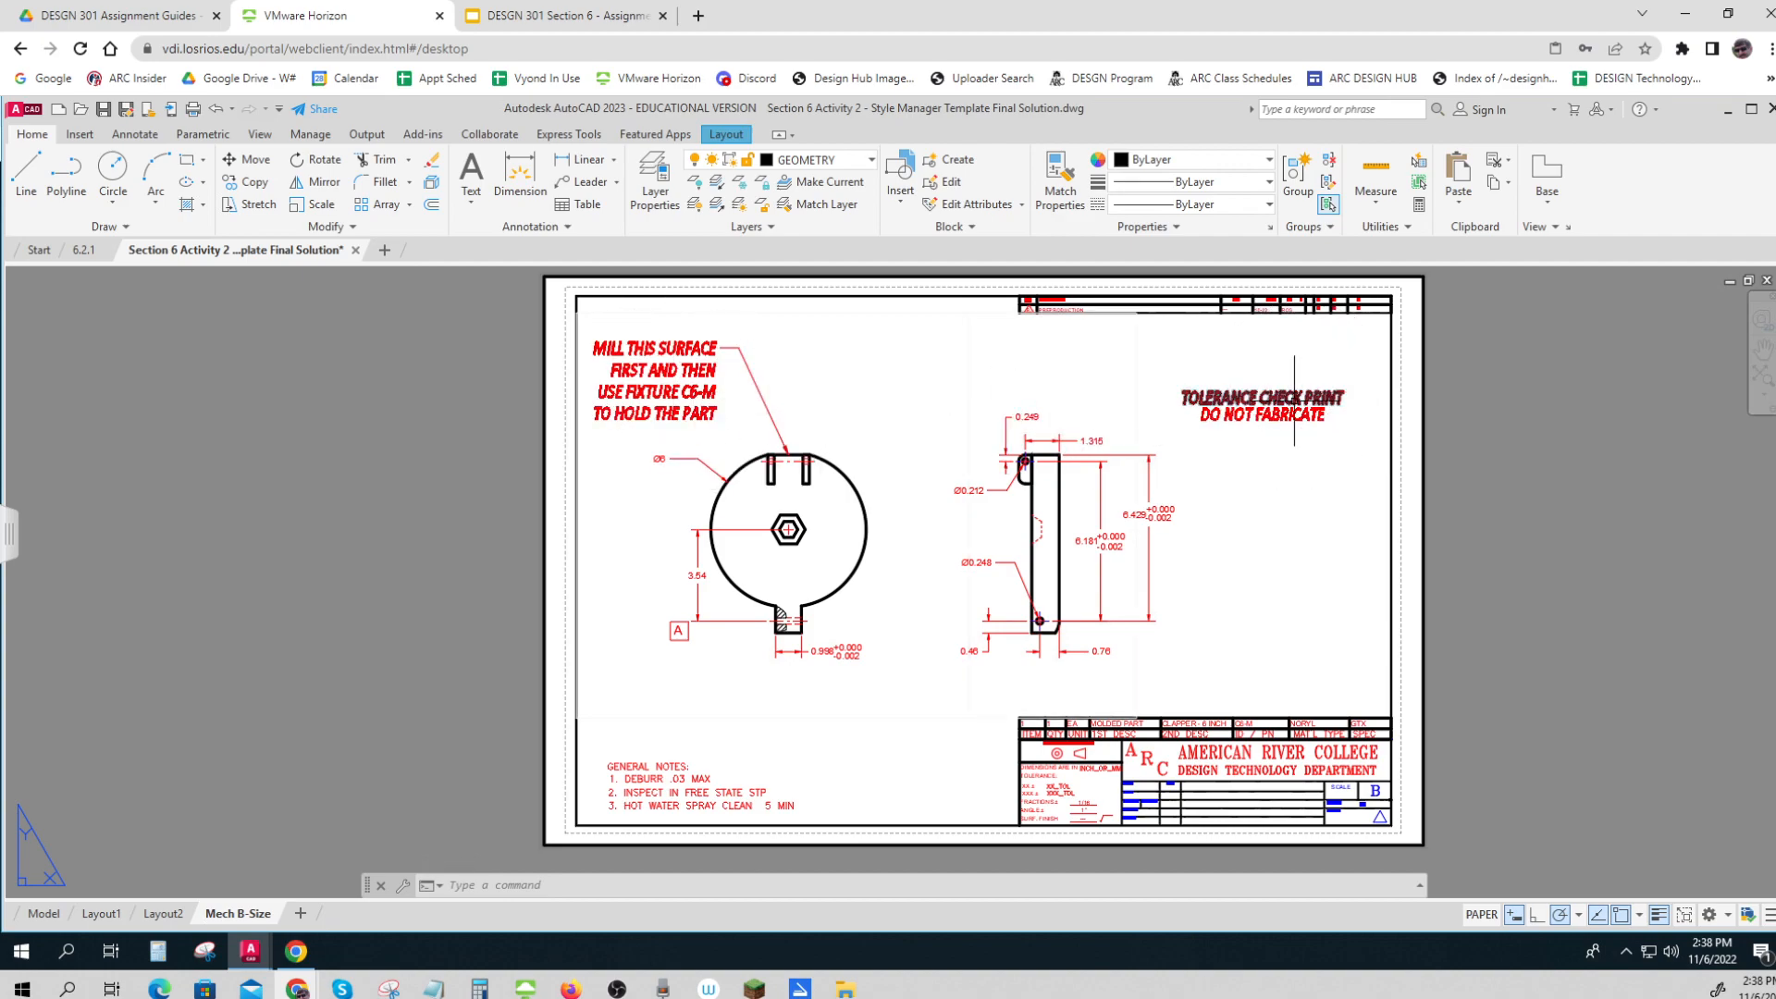
{"action": "key", "text": "ctrl"}
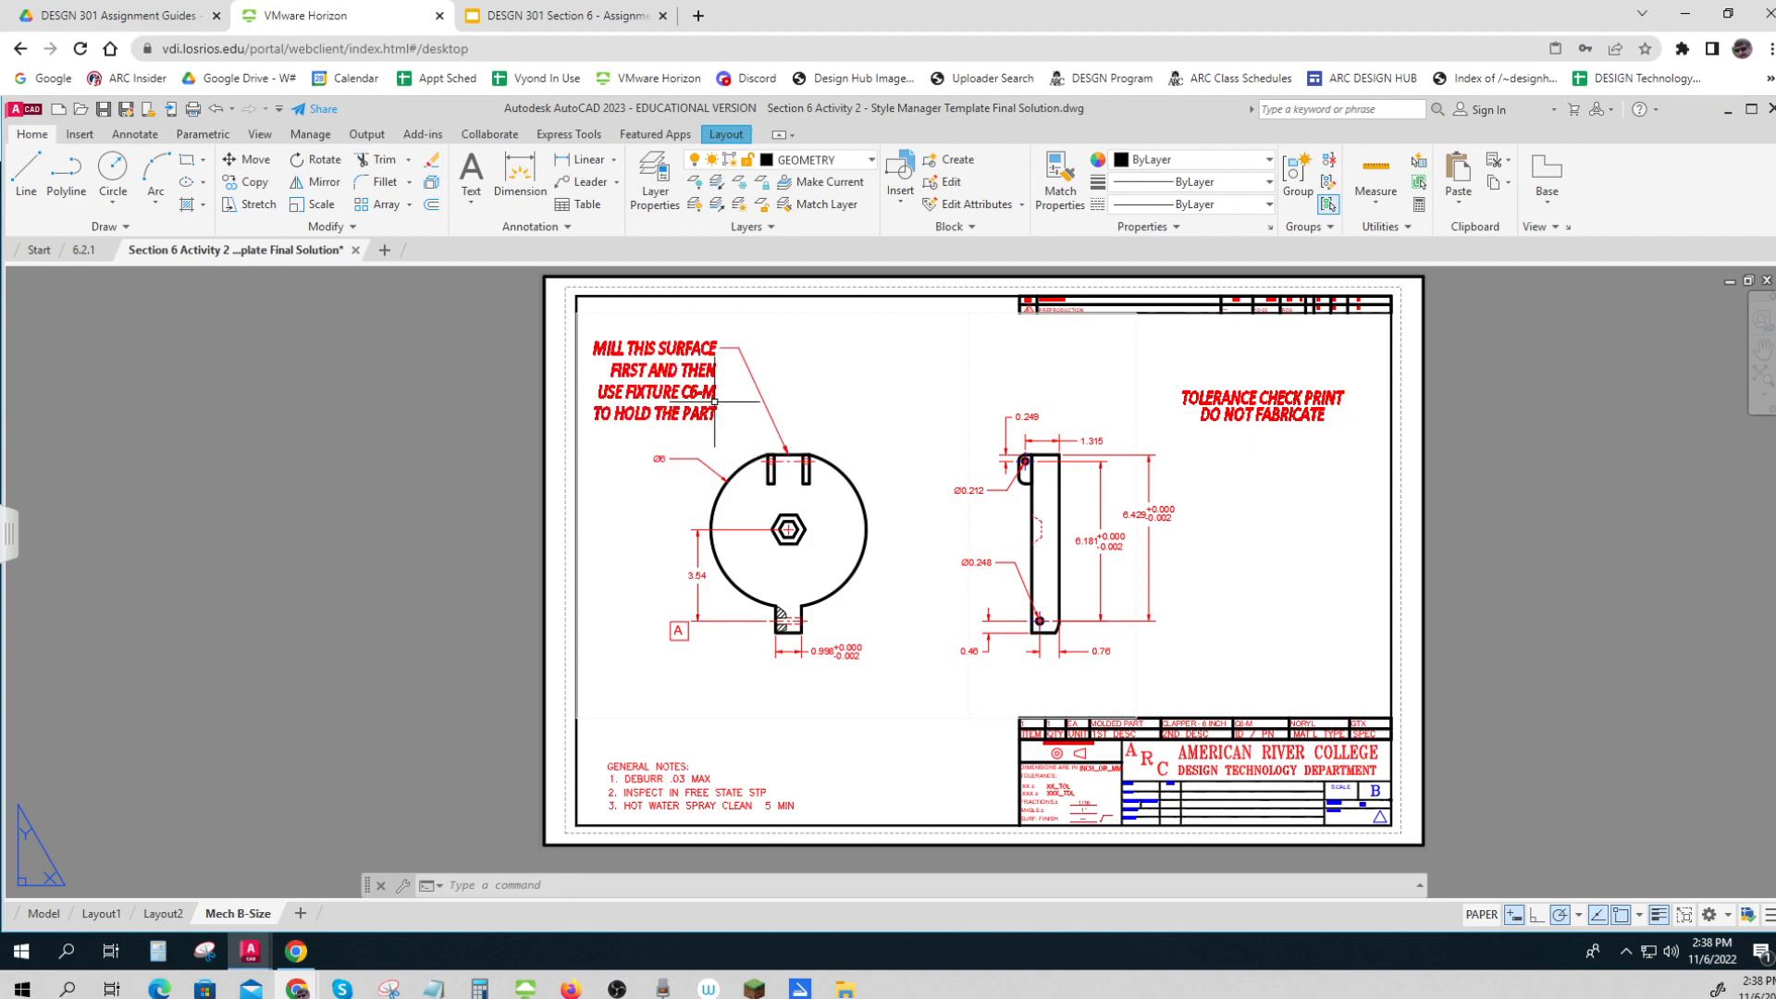
{"action": "left_click", "coordinate": [90, 252]}
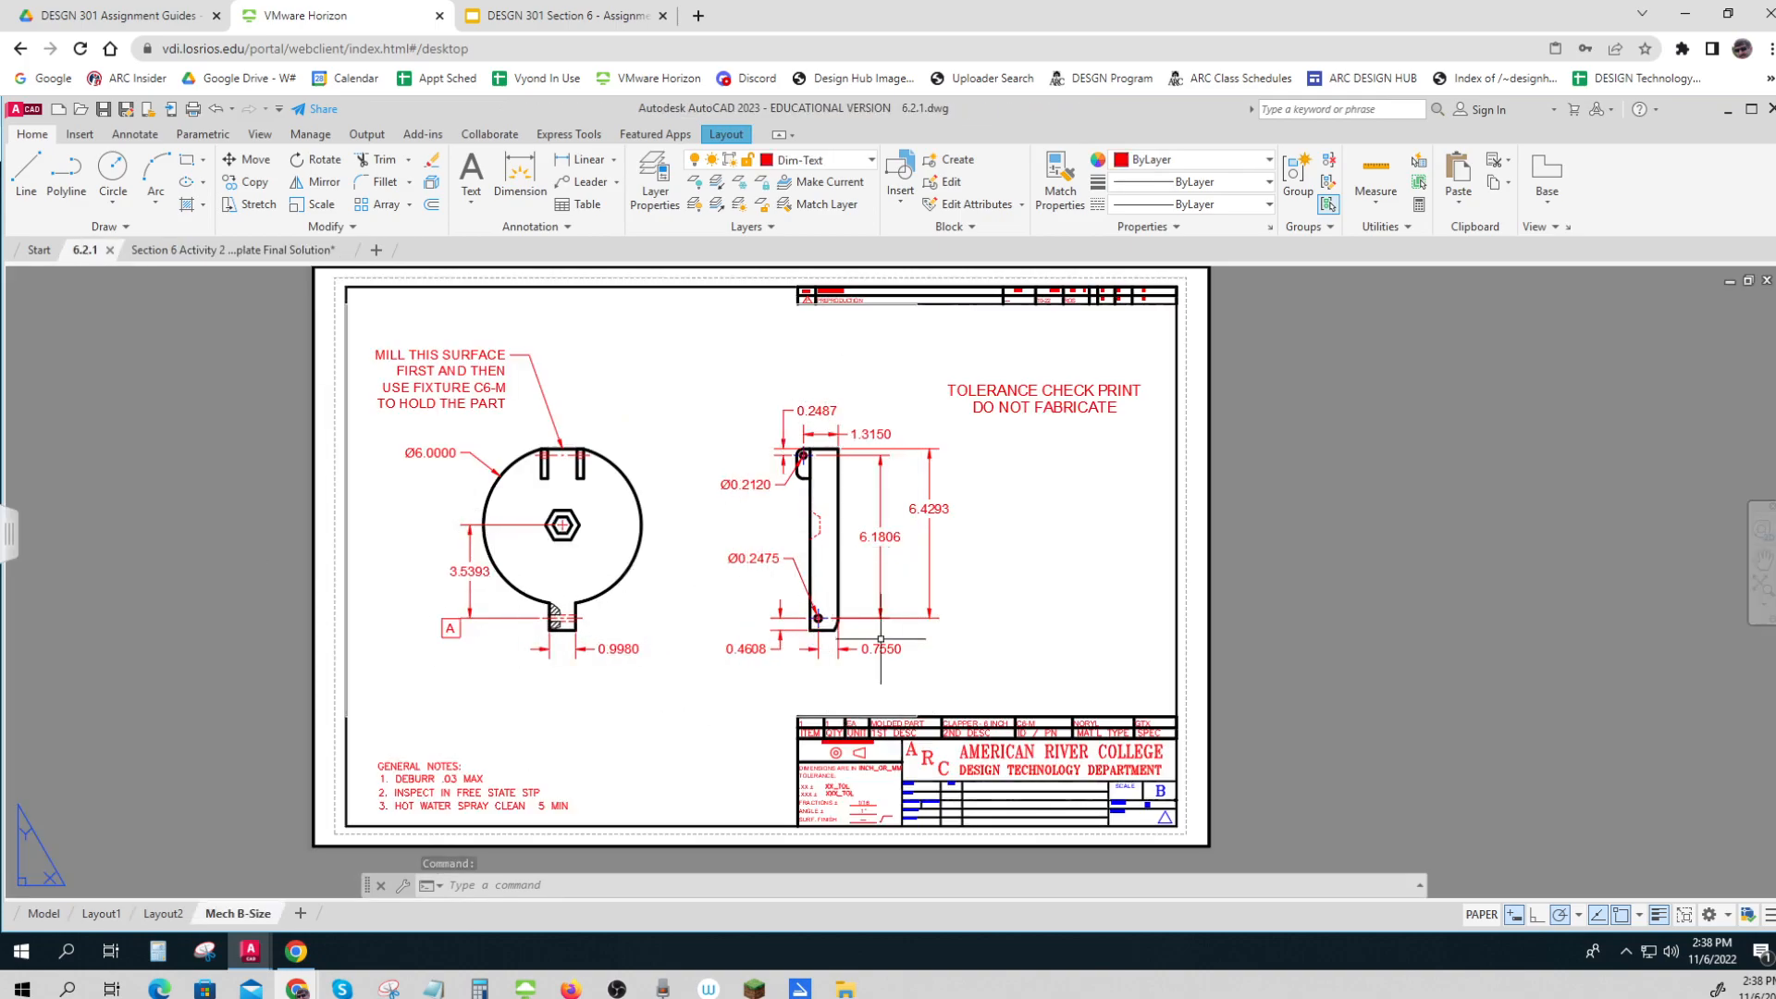
{"action": "left_click", "coordinate": [259, 253]}
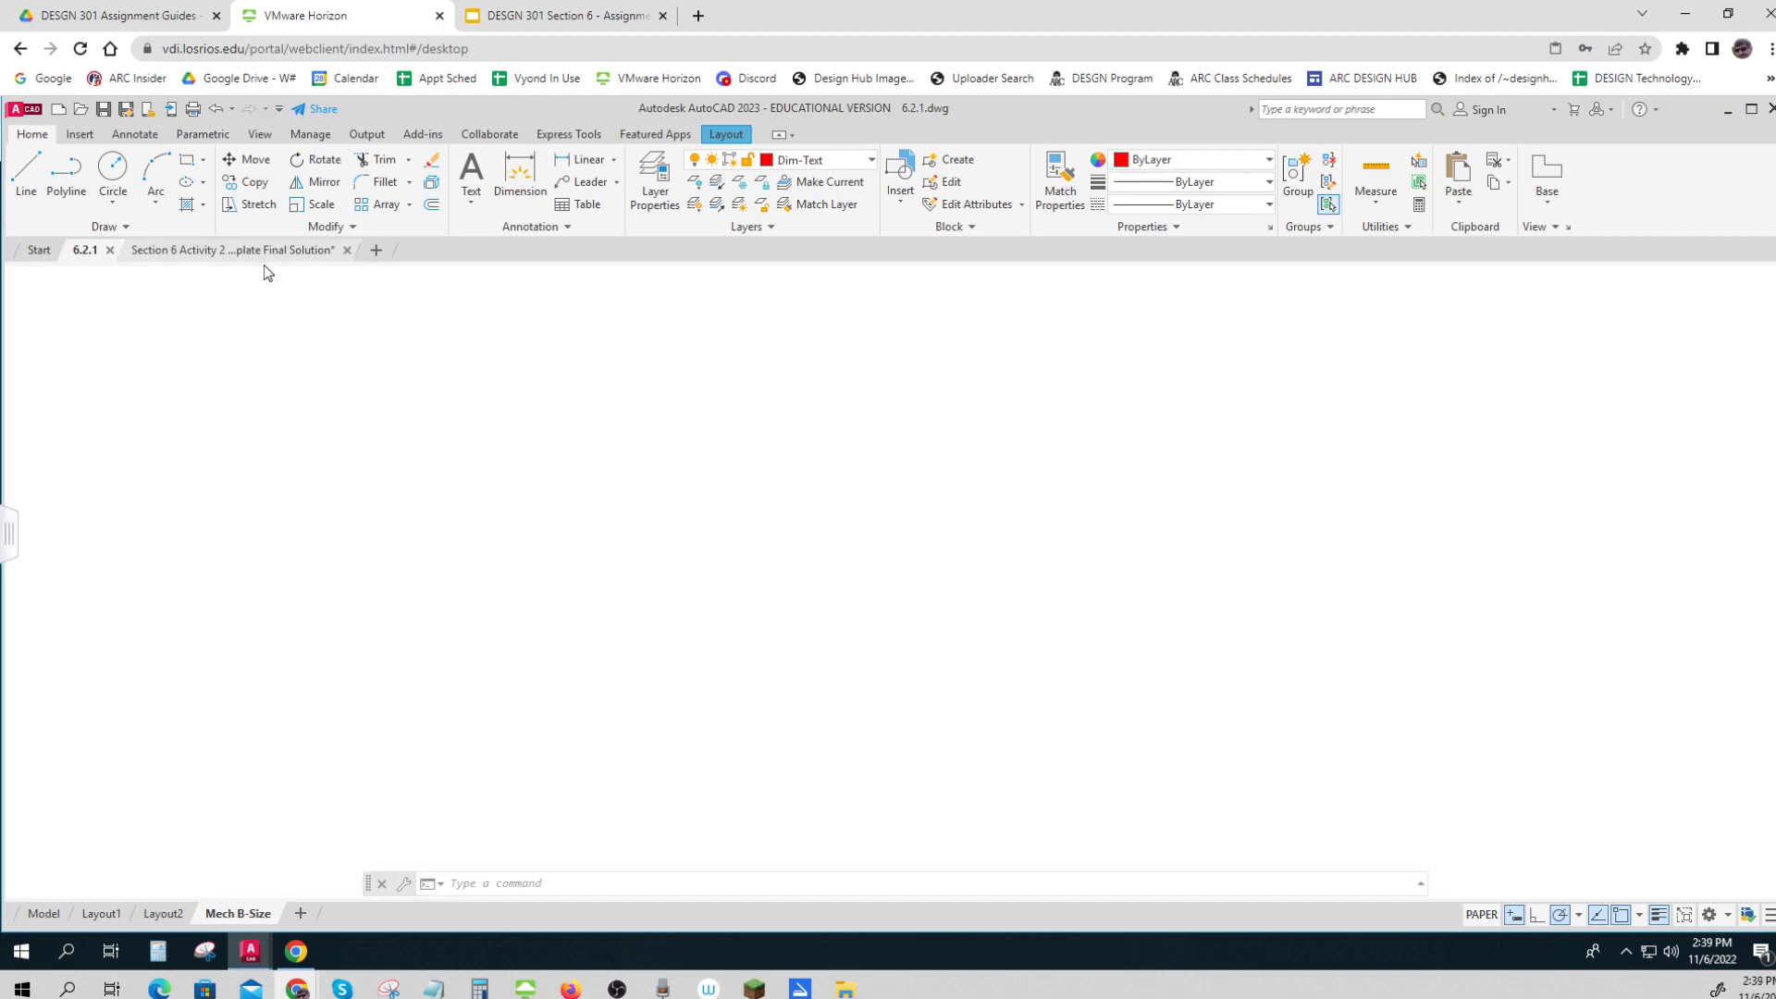
{"action": "scroll", "coordinate": [851, 652], "scroll_direction": "up", "scroll_amount": 5}
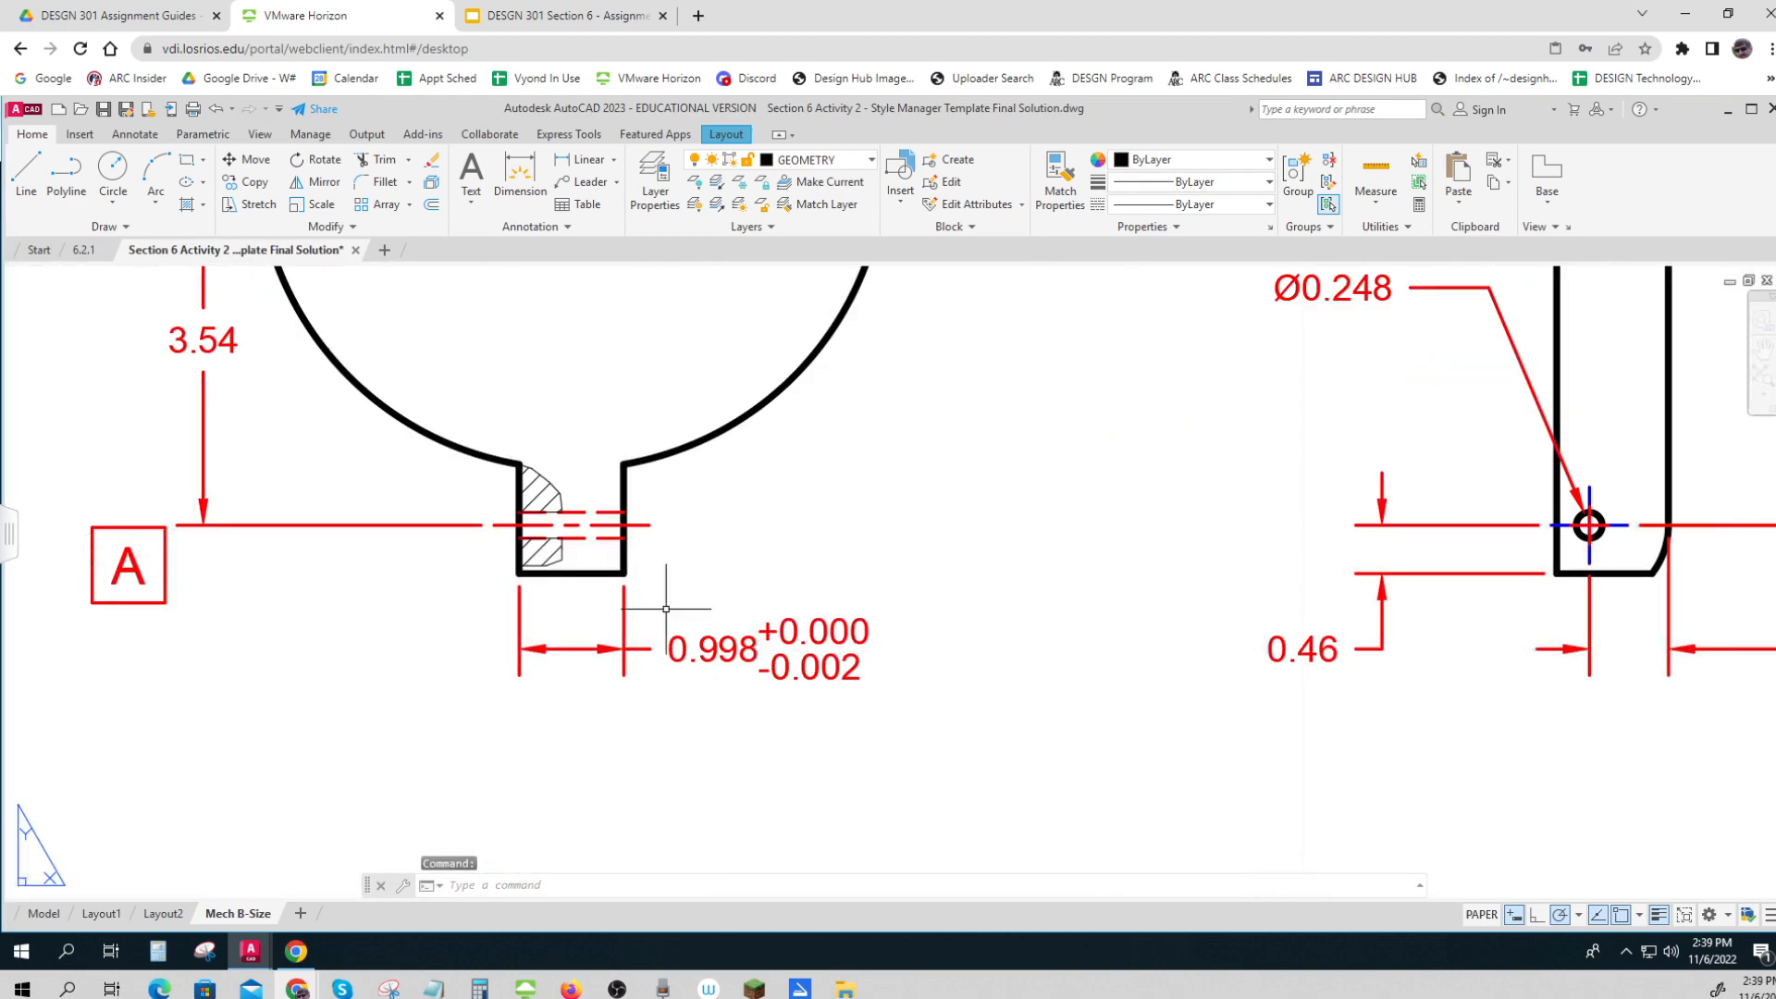
{"action": "scroll", "coordinate": [693, 623], "scroll_direction": "down", "scroll_amount": 2}
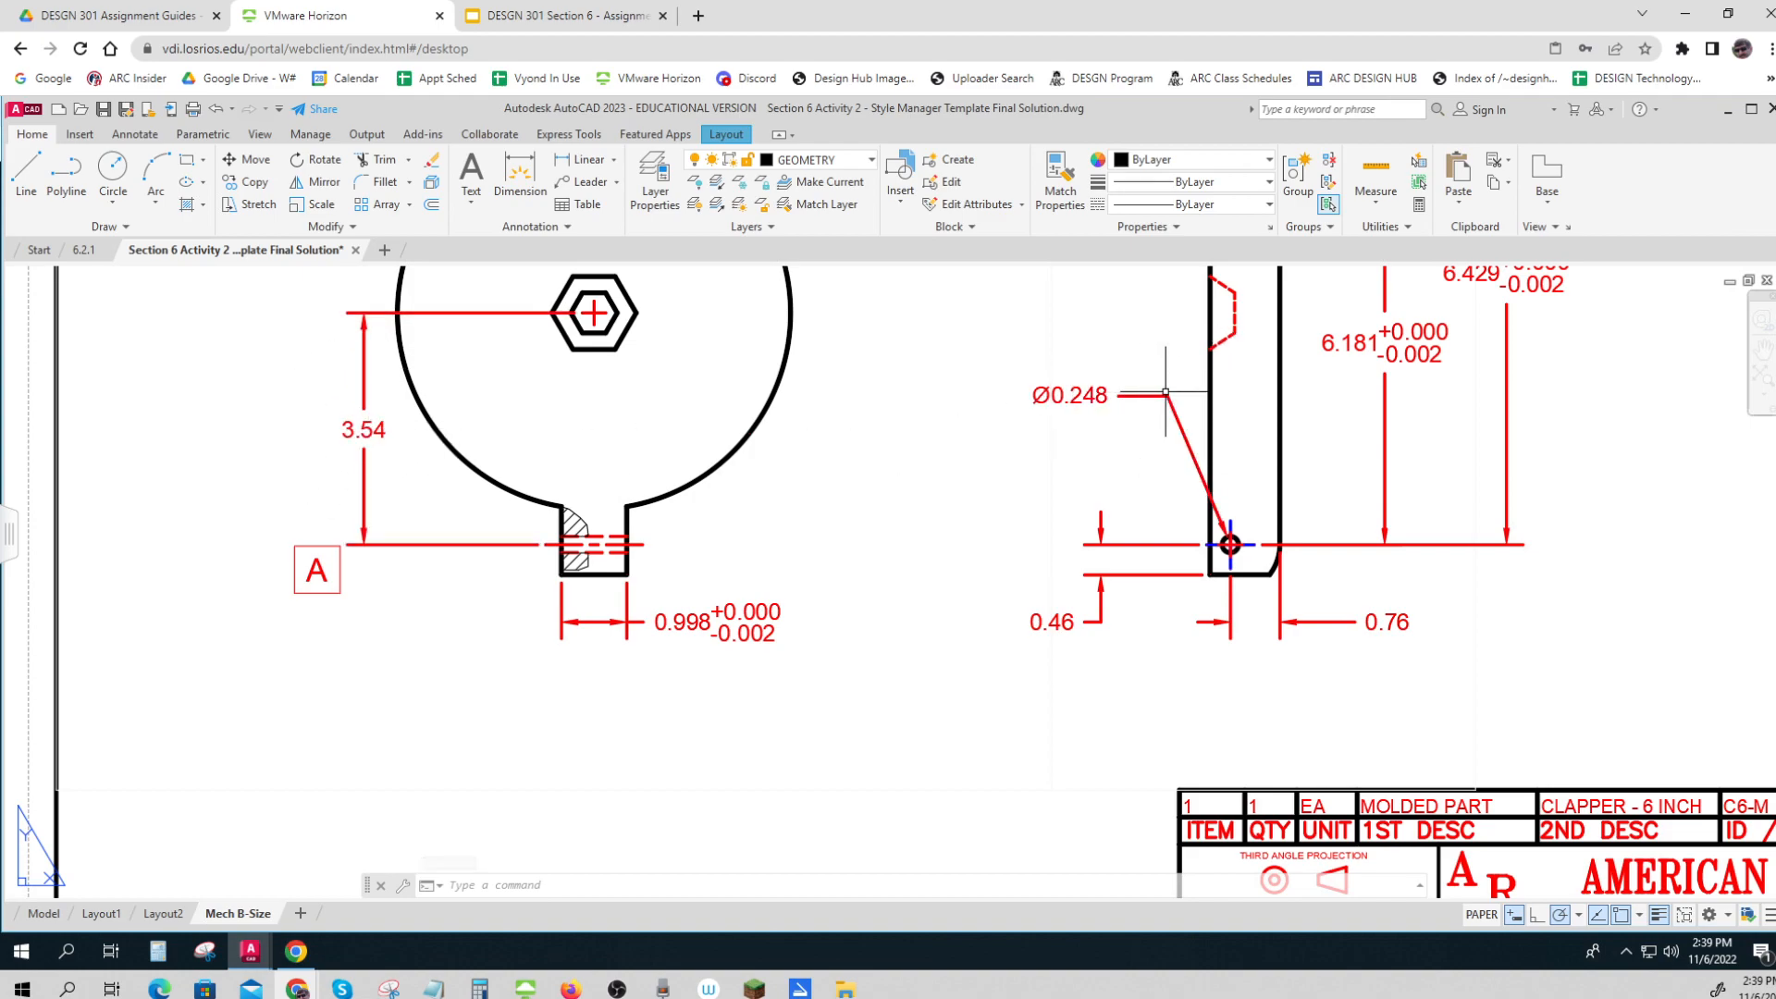
{"action": "scroll", "coordinate": [1430, 399], "scroll_direction": "down", "scroll_amount": 4}
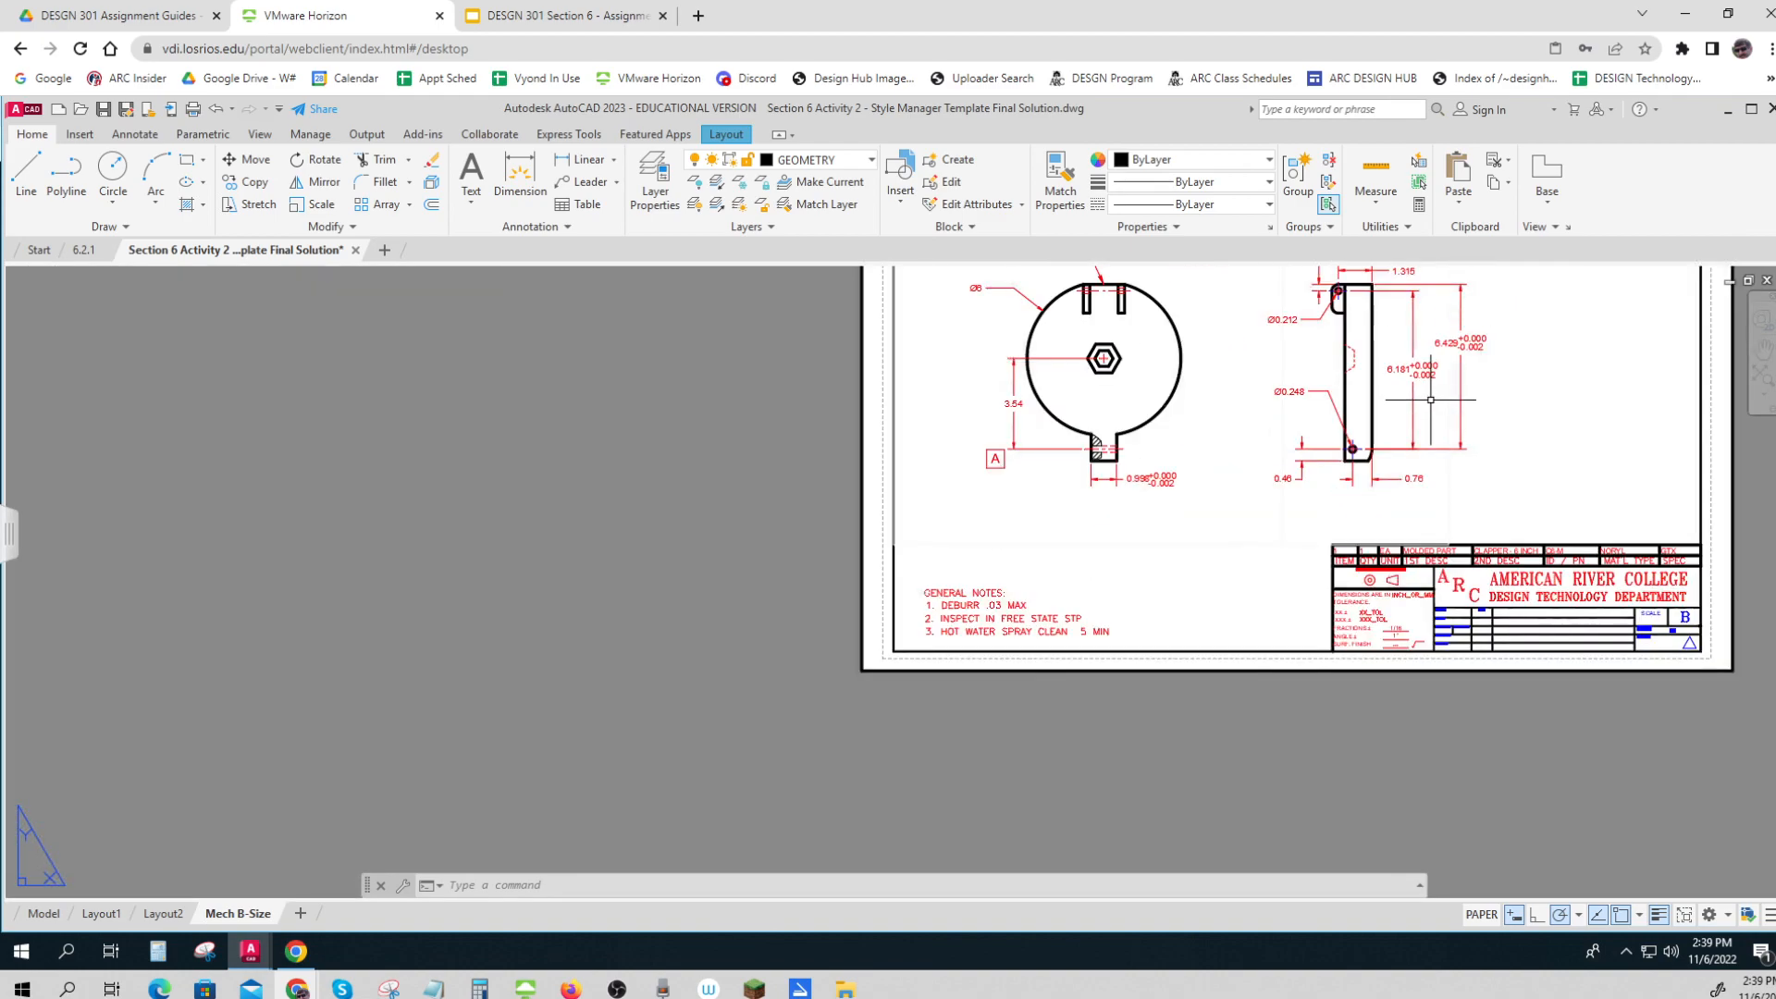
{"action": "middle_click_drag", "start_coordinate": [1064, 482], "coordinate": [926, 638]}
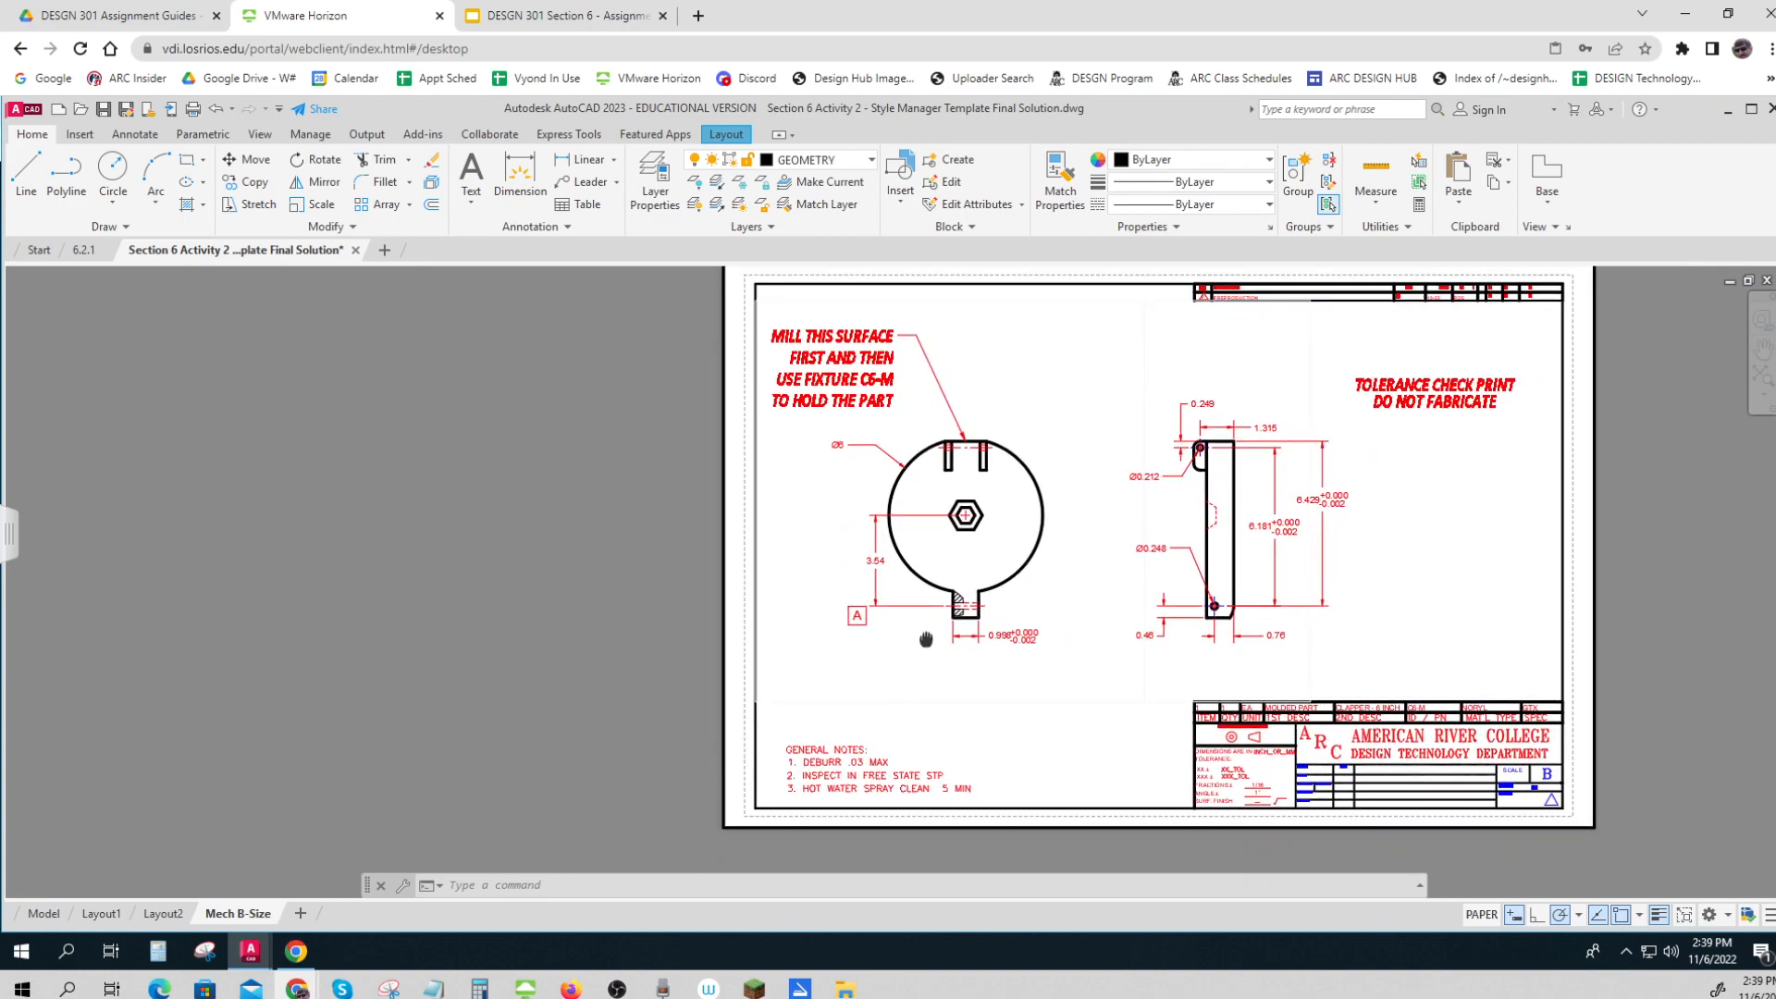
Step: Switch to the Section 6 Assignment Guide in Google Slides and review the Activity 2.1 instruction on creating dimension, text and leader styles
{"action": "left_click", "coordinate": [582, 26]}
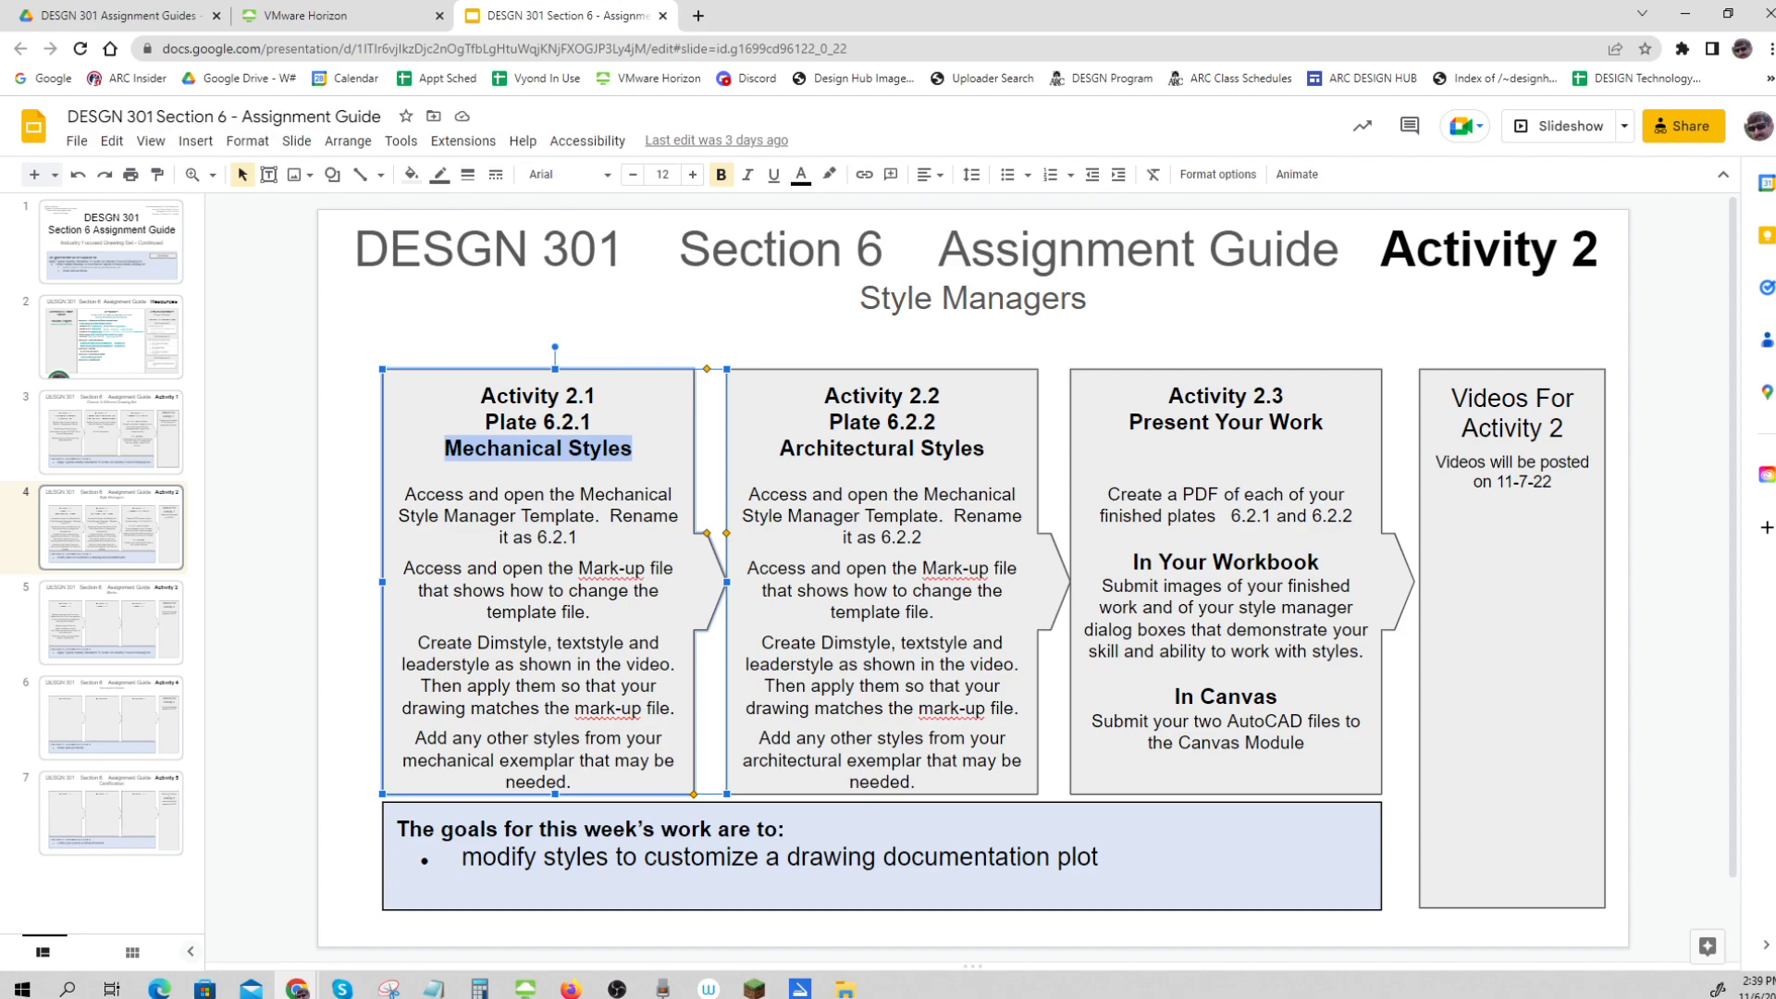
{"action": "left_click", "coordinate": [558, 643]}
{"action": "left_click_drag", "start_coordinate": [478, 643], "coordinate": [539, 643]}
{"action": "left_click", "coordinate": [563, 643]}
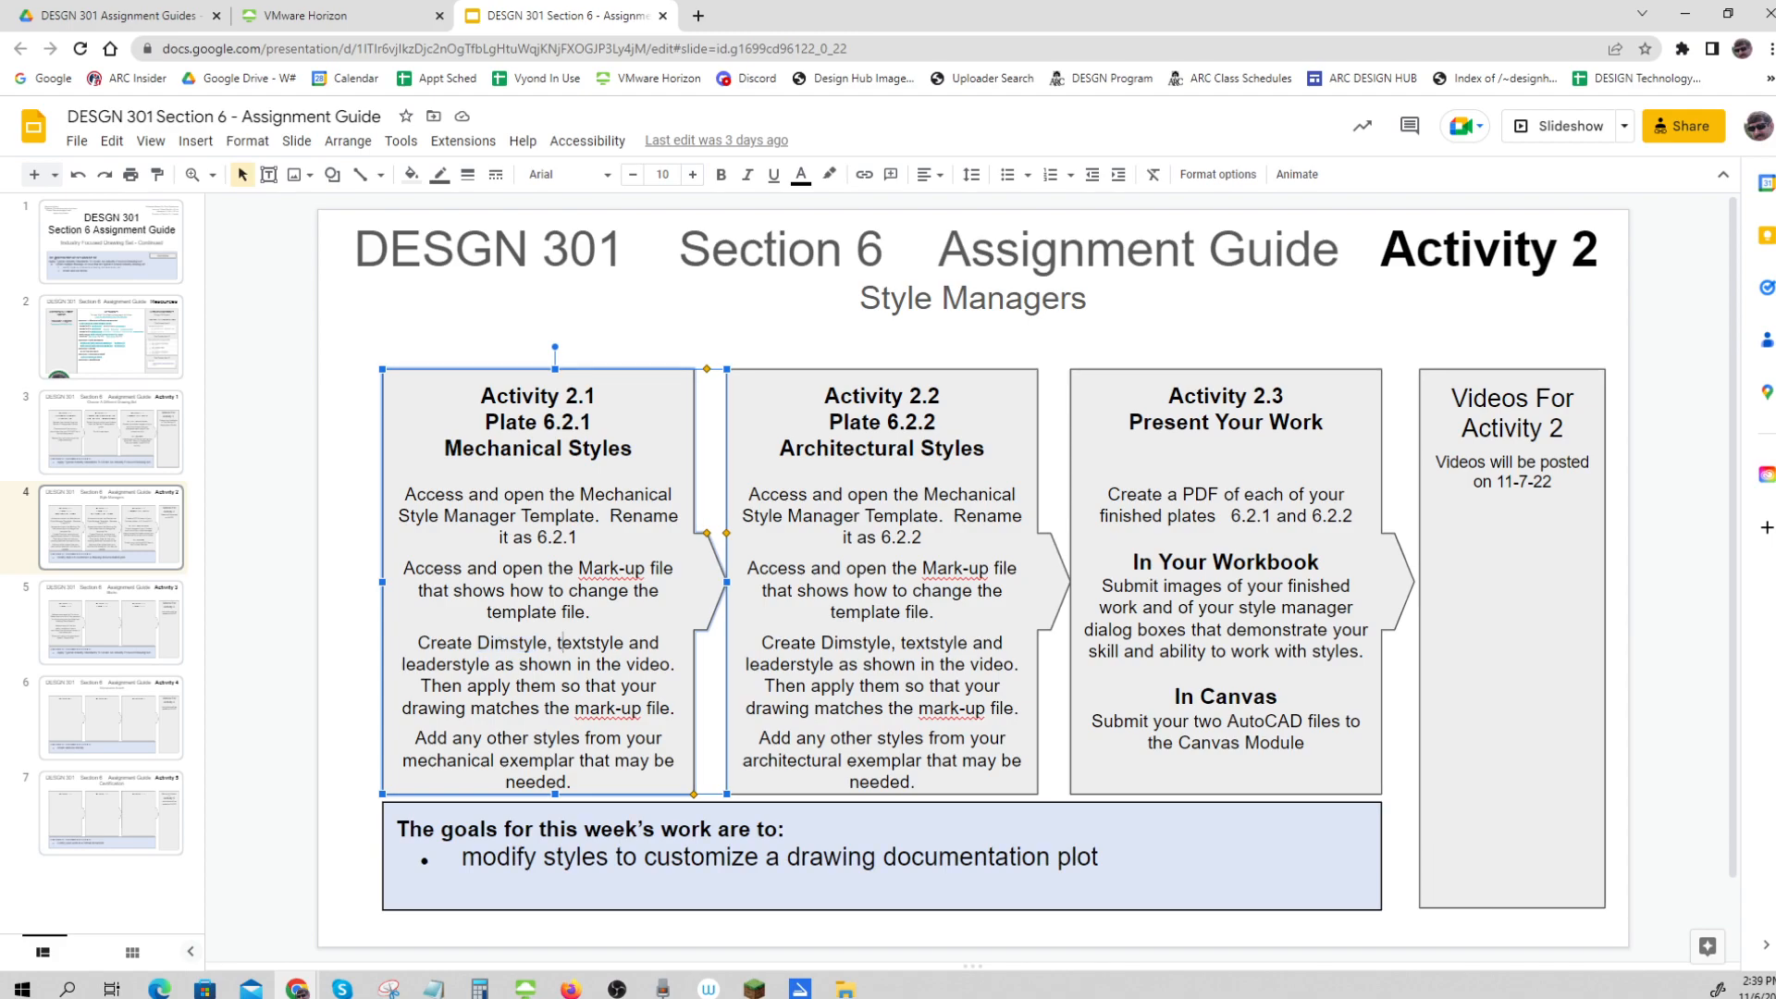
Step: Return to AutoCAD and open the text style settings of the final solution drawing to examine the CHECK NOTES style
{"action": "left_click", "coordinate": [307, 30]}
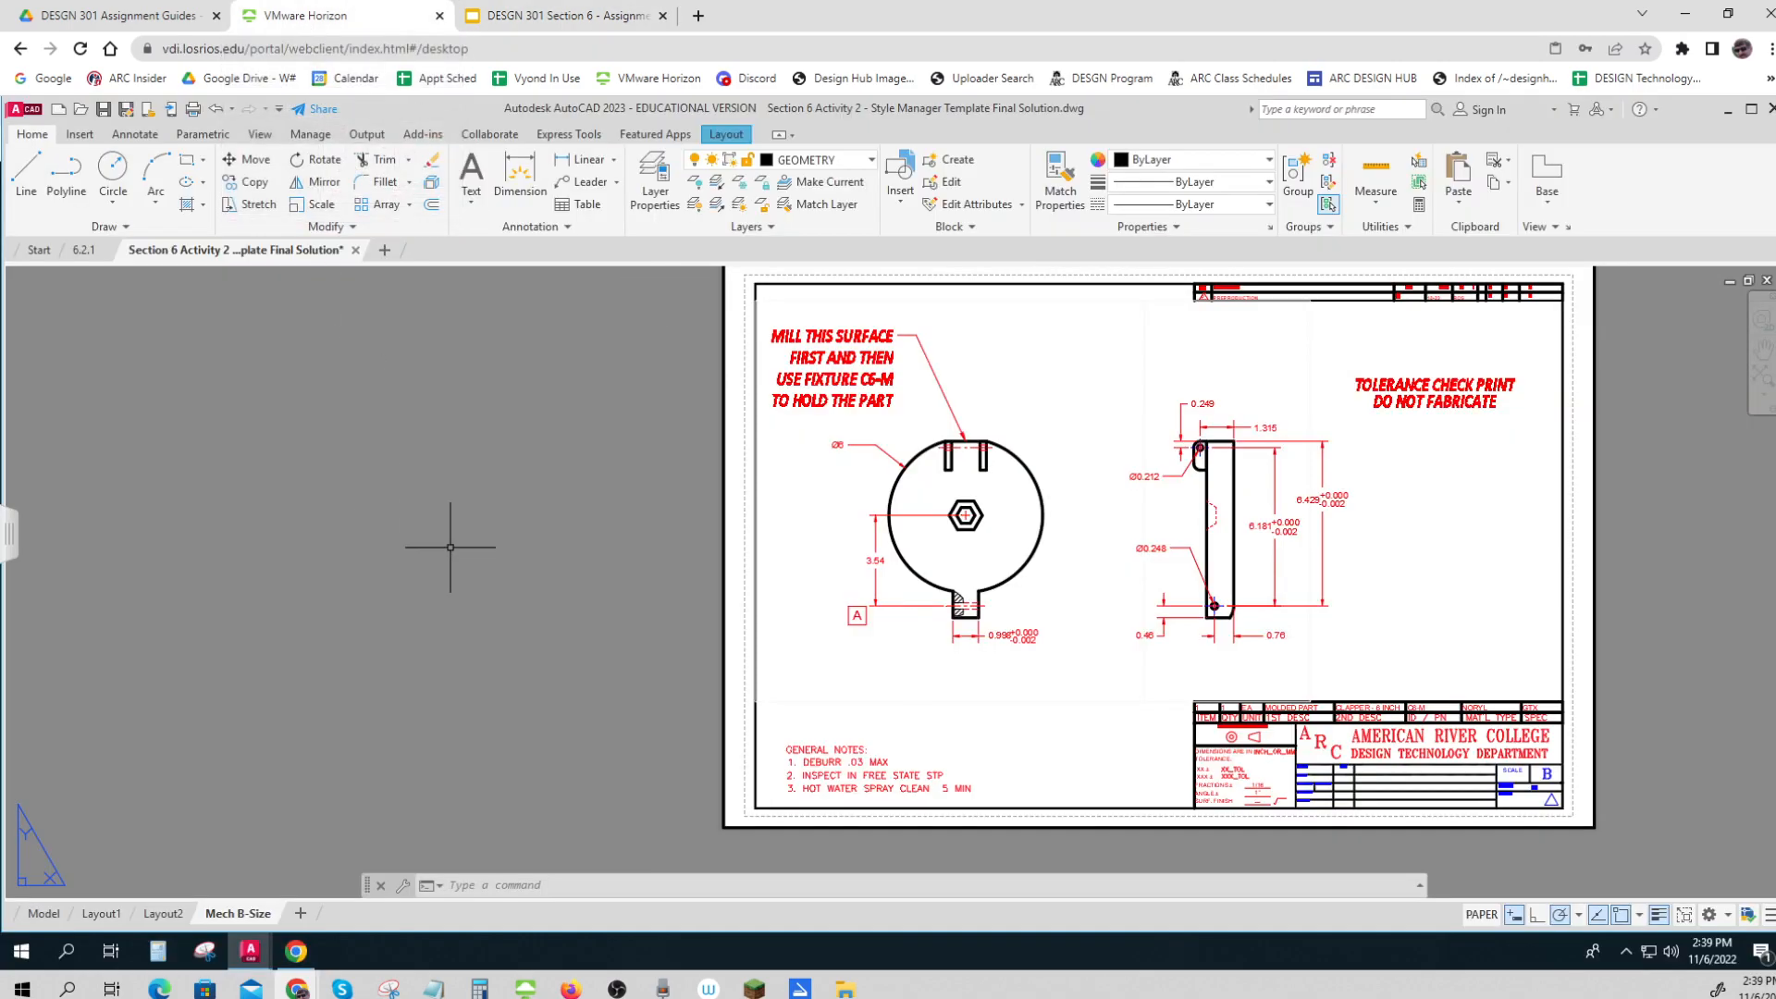
{"action": "scroll", "coordinate": [477, 559], "scroll_direction": "down", "scroll_amount": 2}
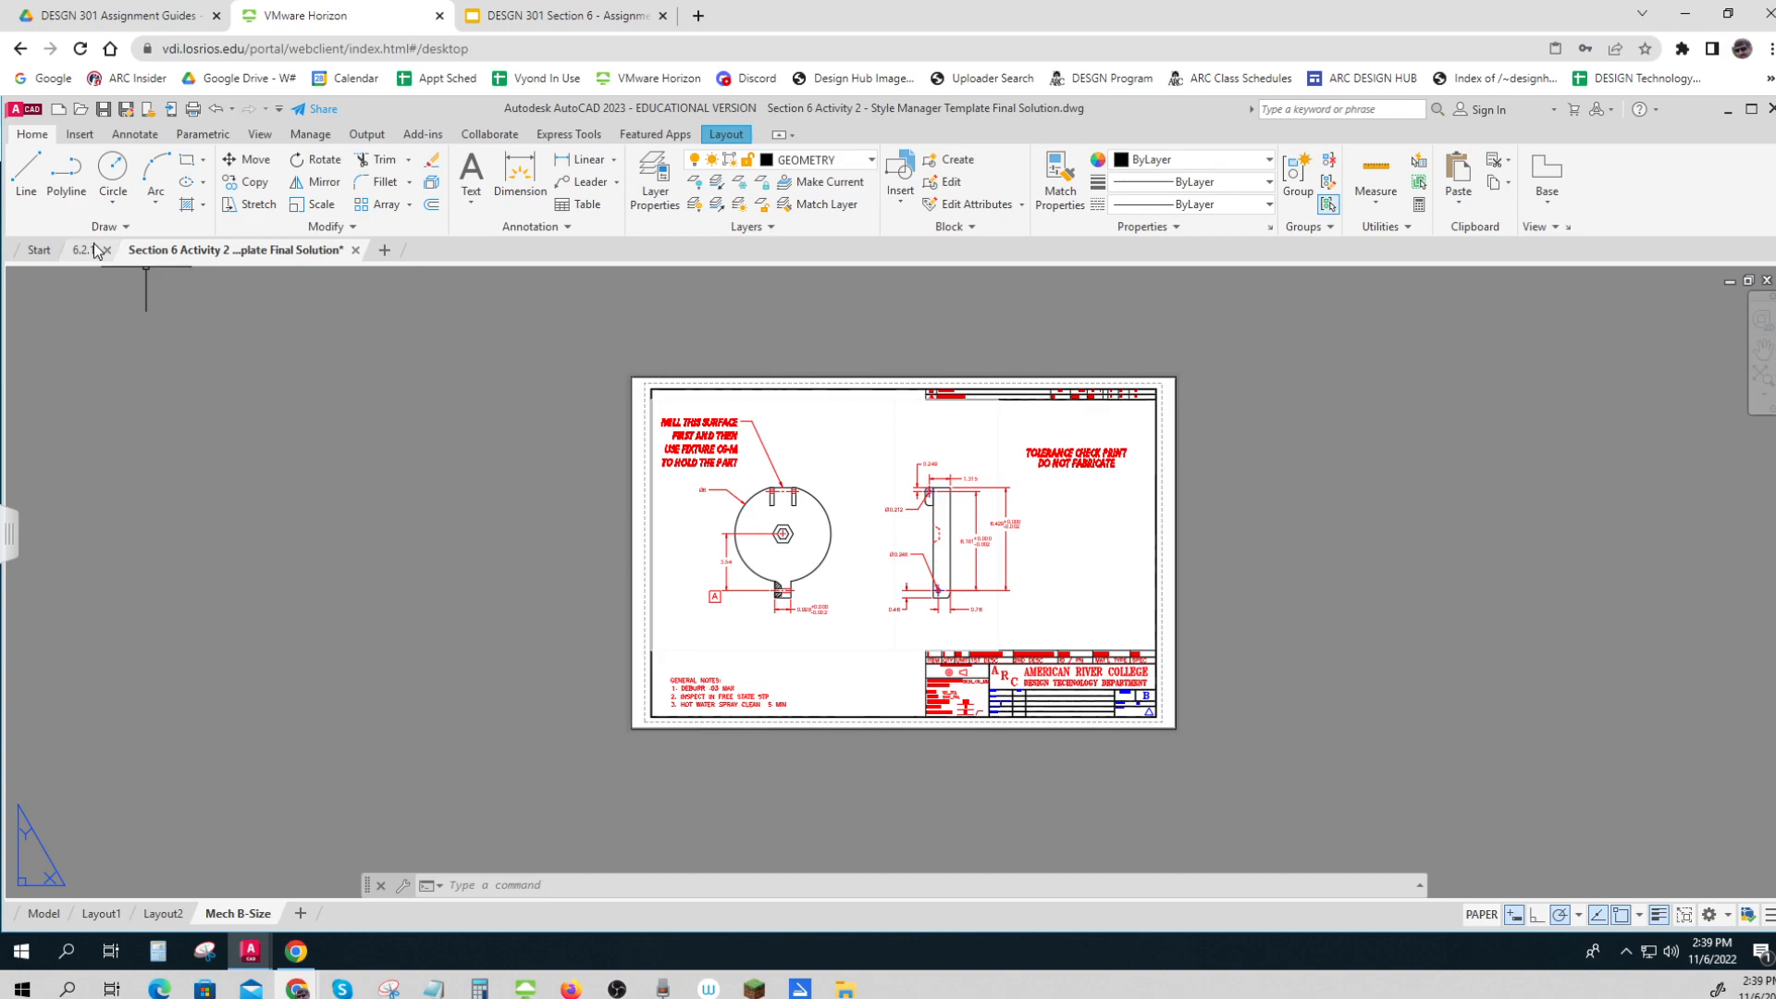
{"action": "mouse_move", "coordinate": [96, 254]}
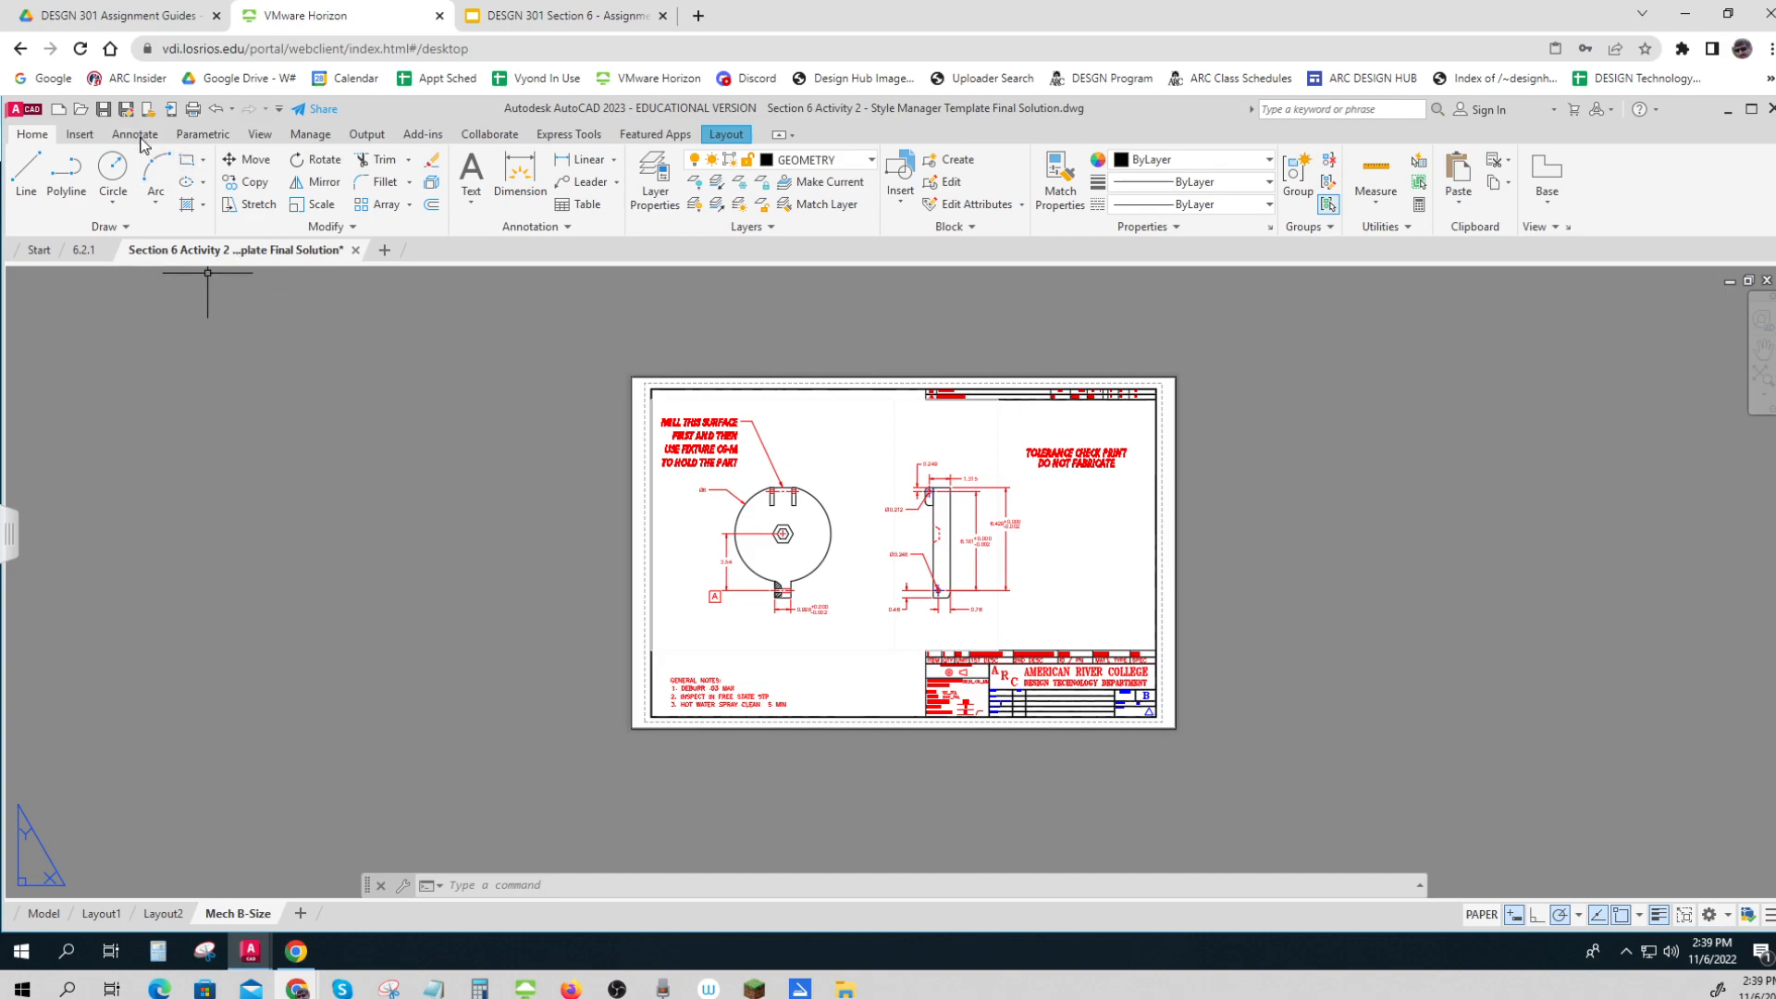
{"action": "left_click", "coordinate": [558, 230]}
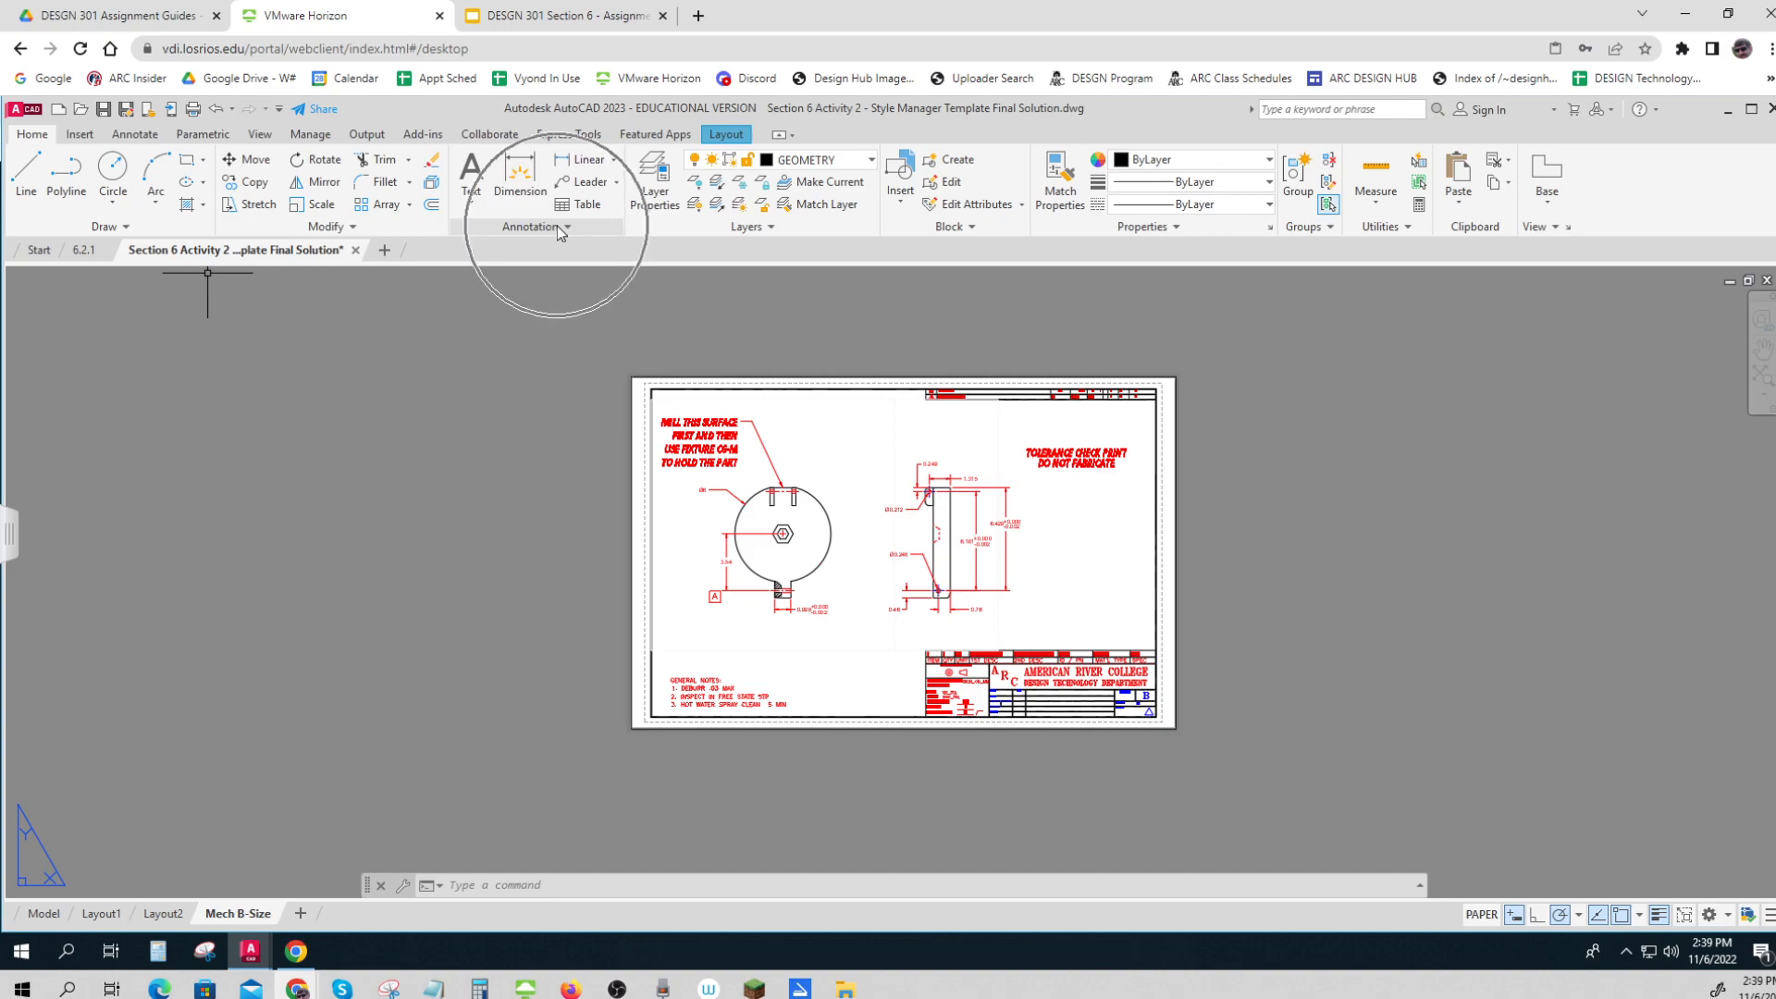
{"action": "left_click", "coordinate": [30, 139]}
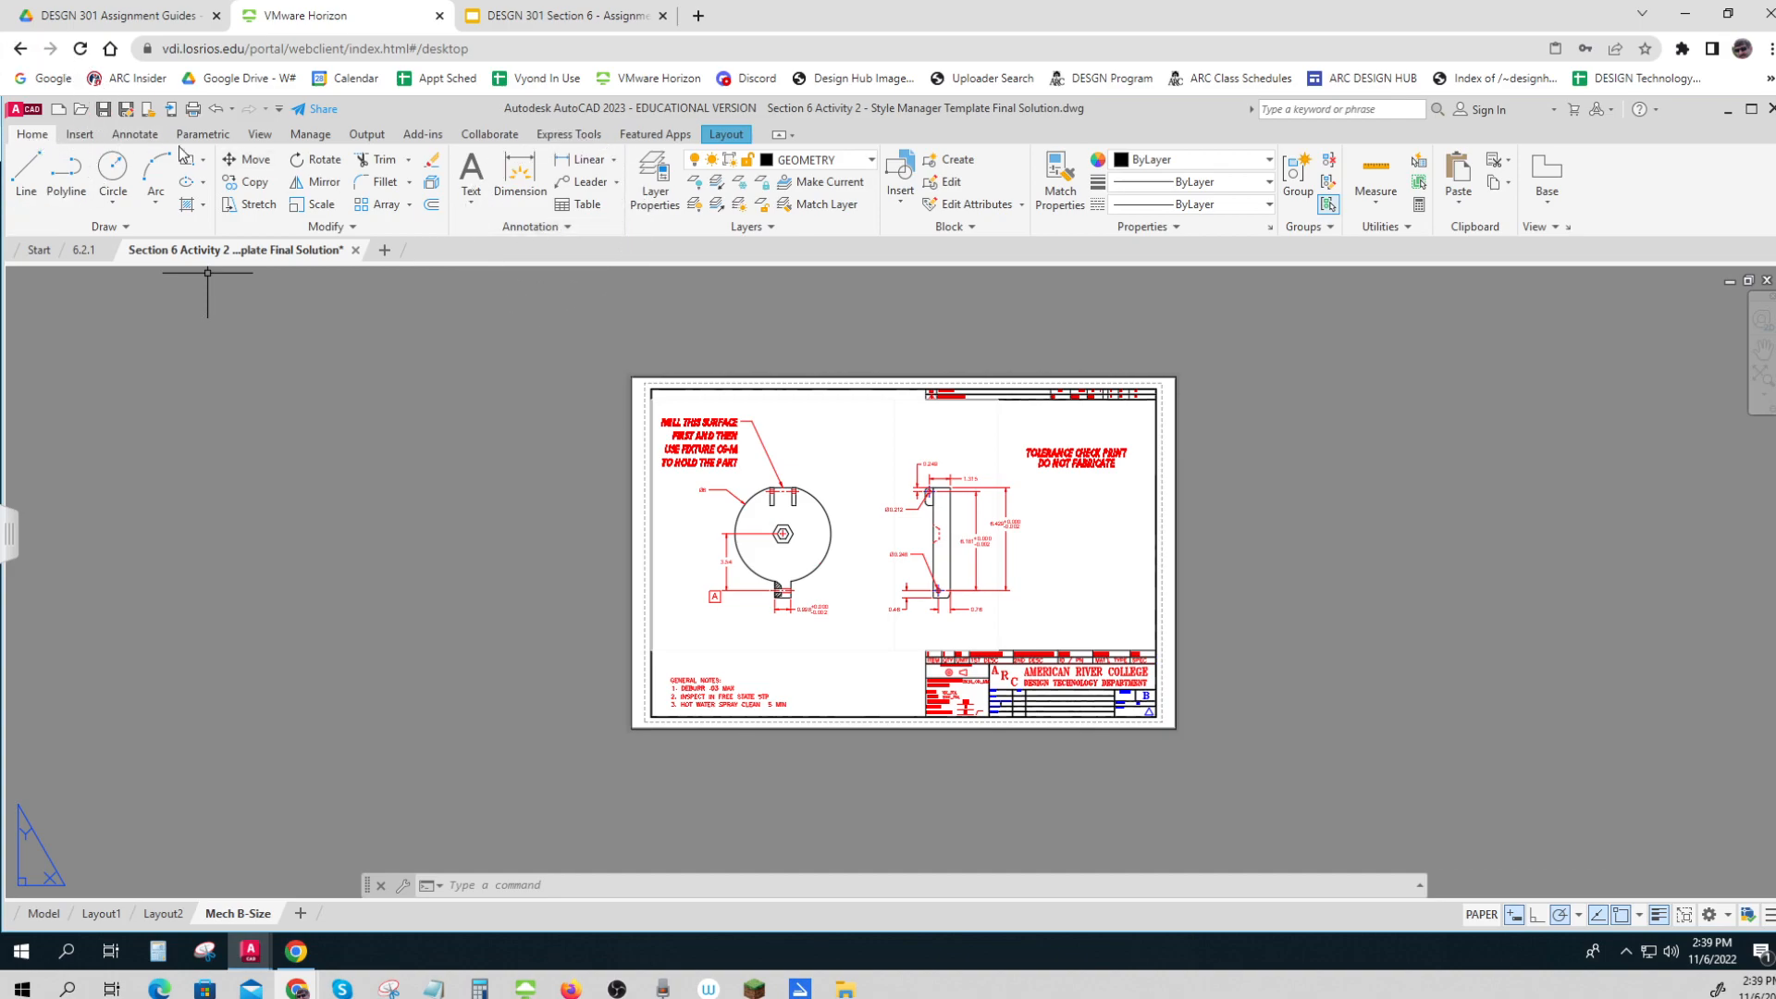
{"action": "left_click", "coordinate": [568, 231]}
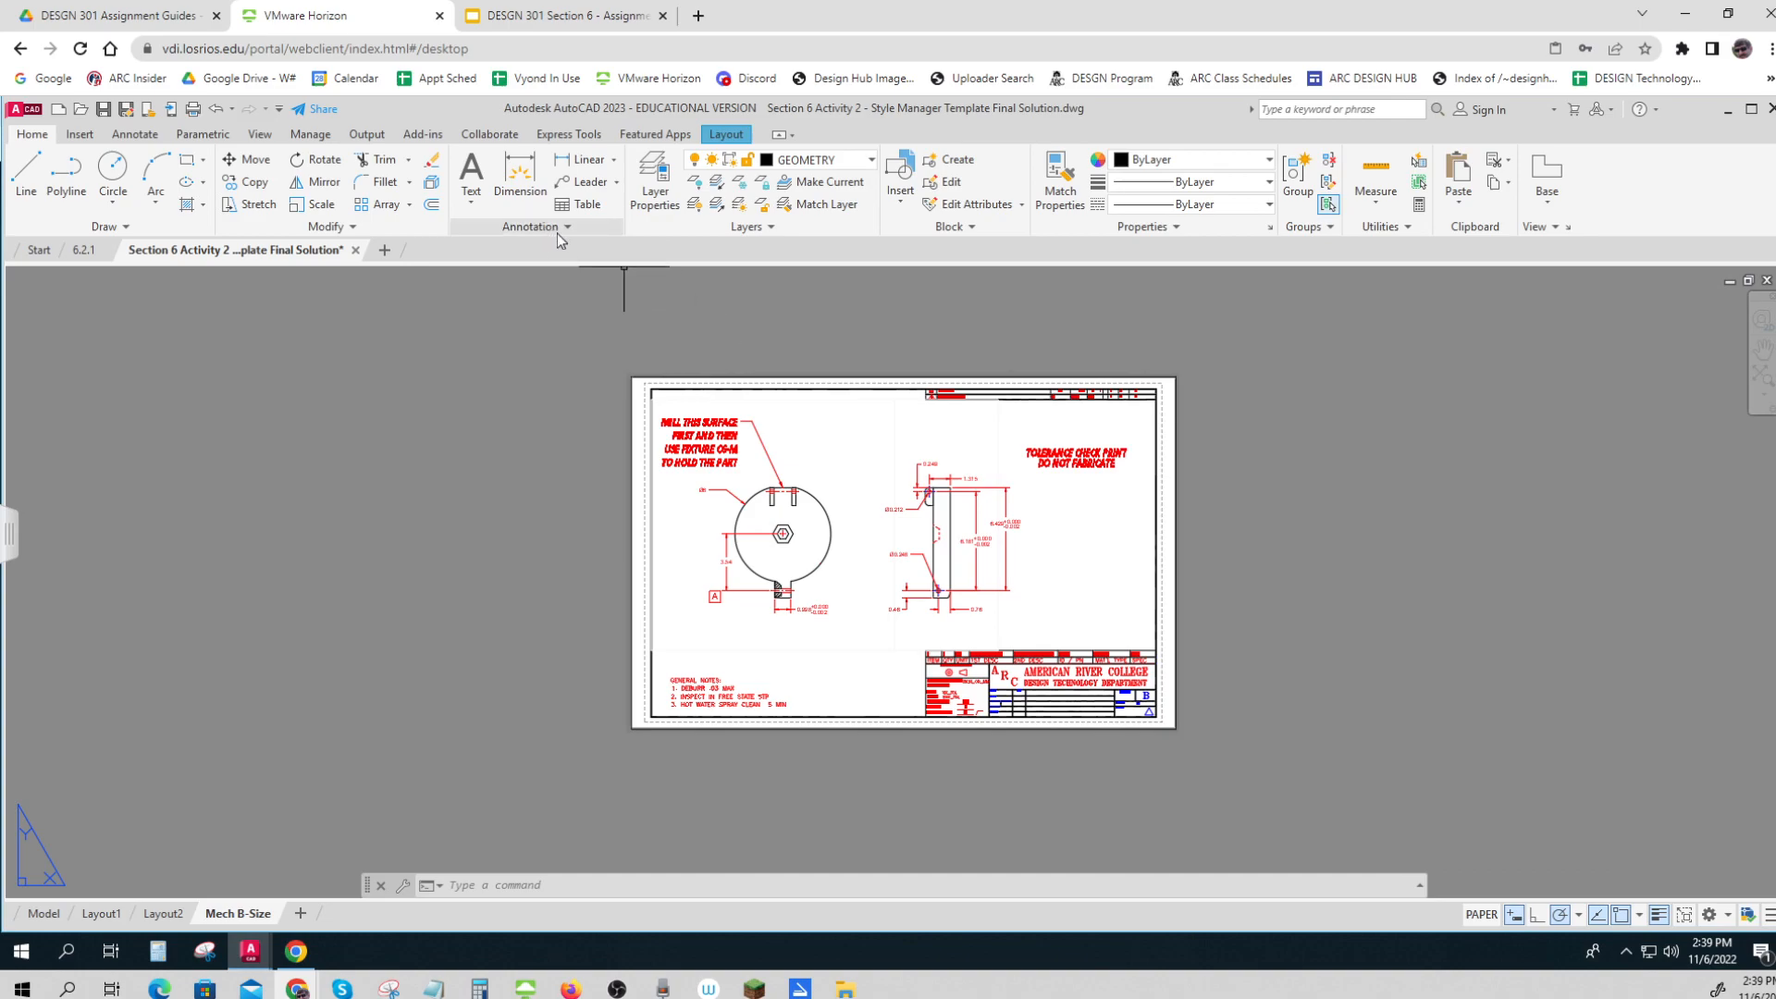
{"action": "left_click", "coordinate": [567, 230]}
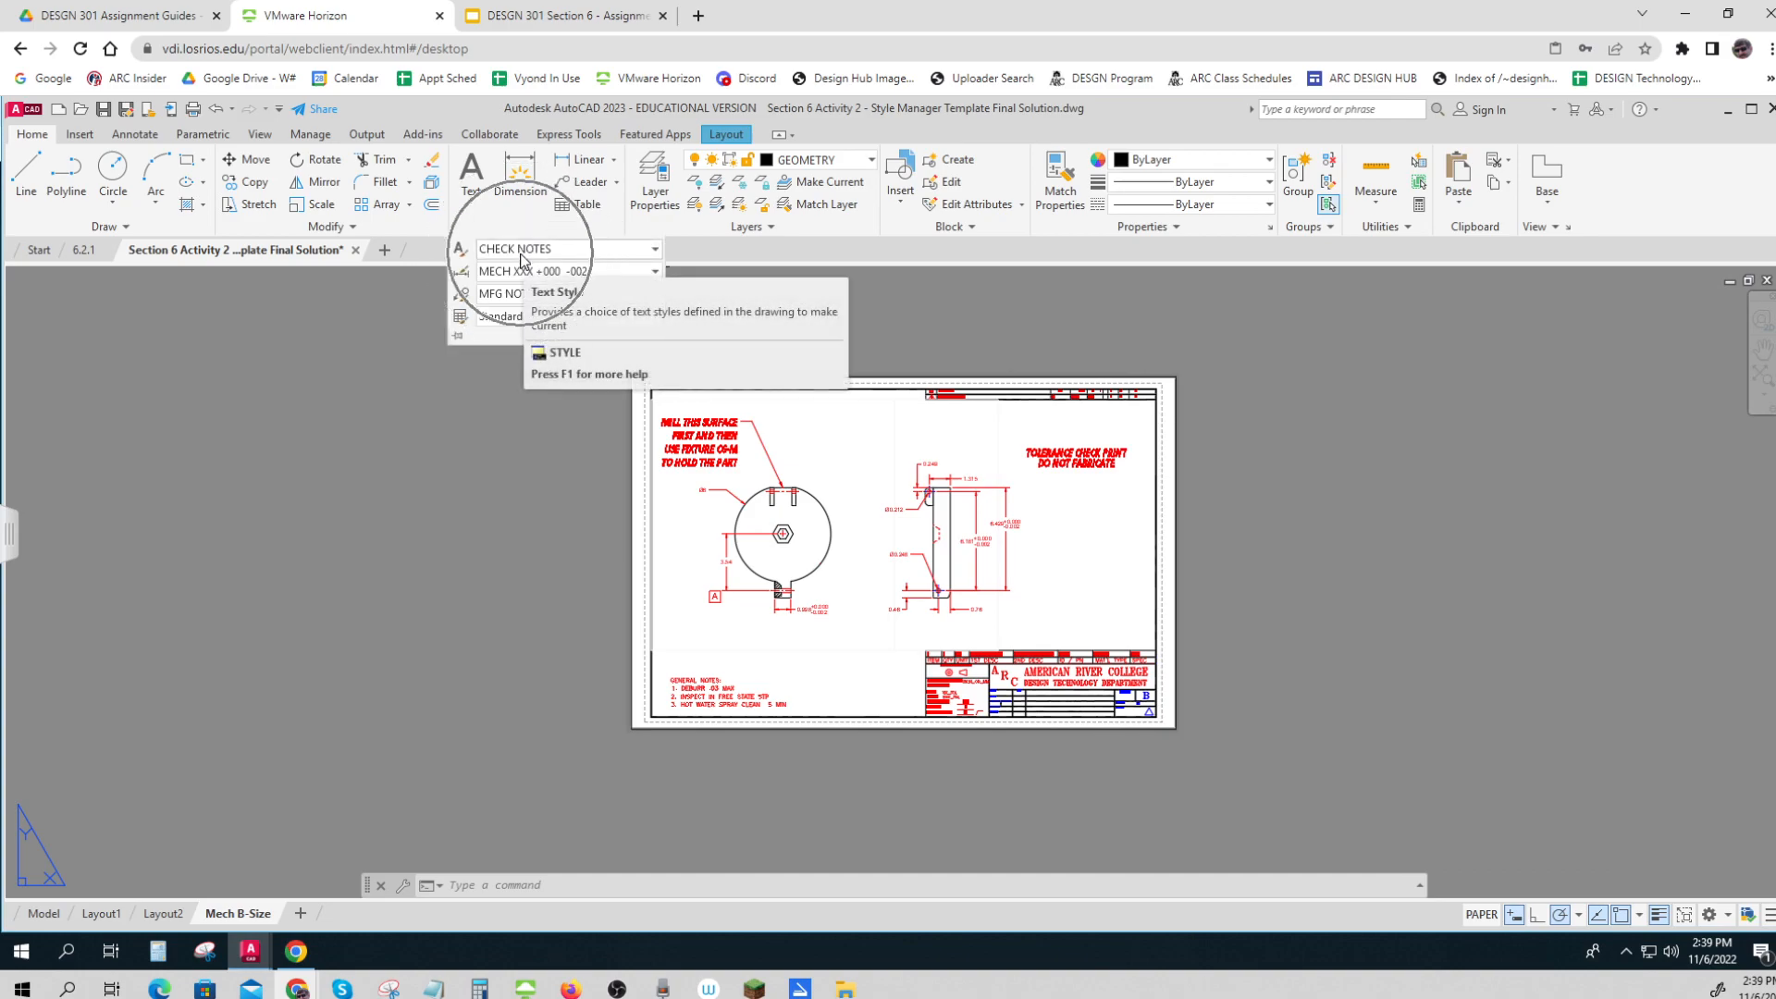
{"action": "left_click", "coordinate": [655, 252]}
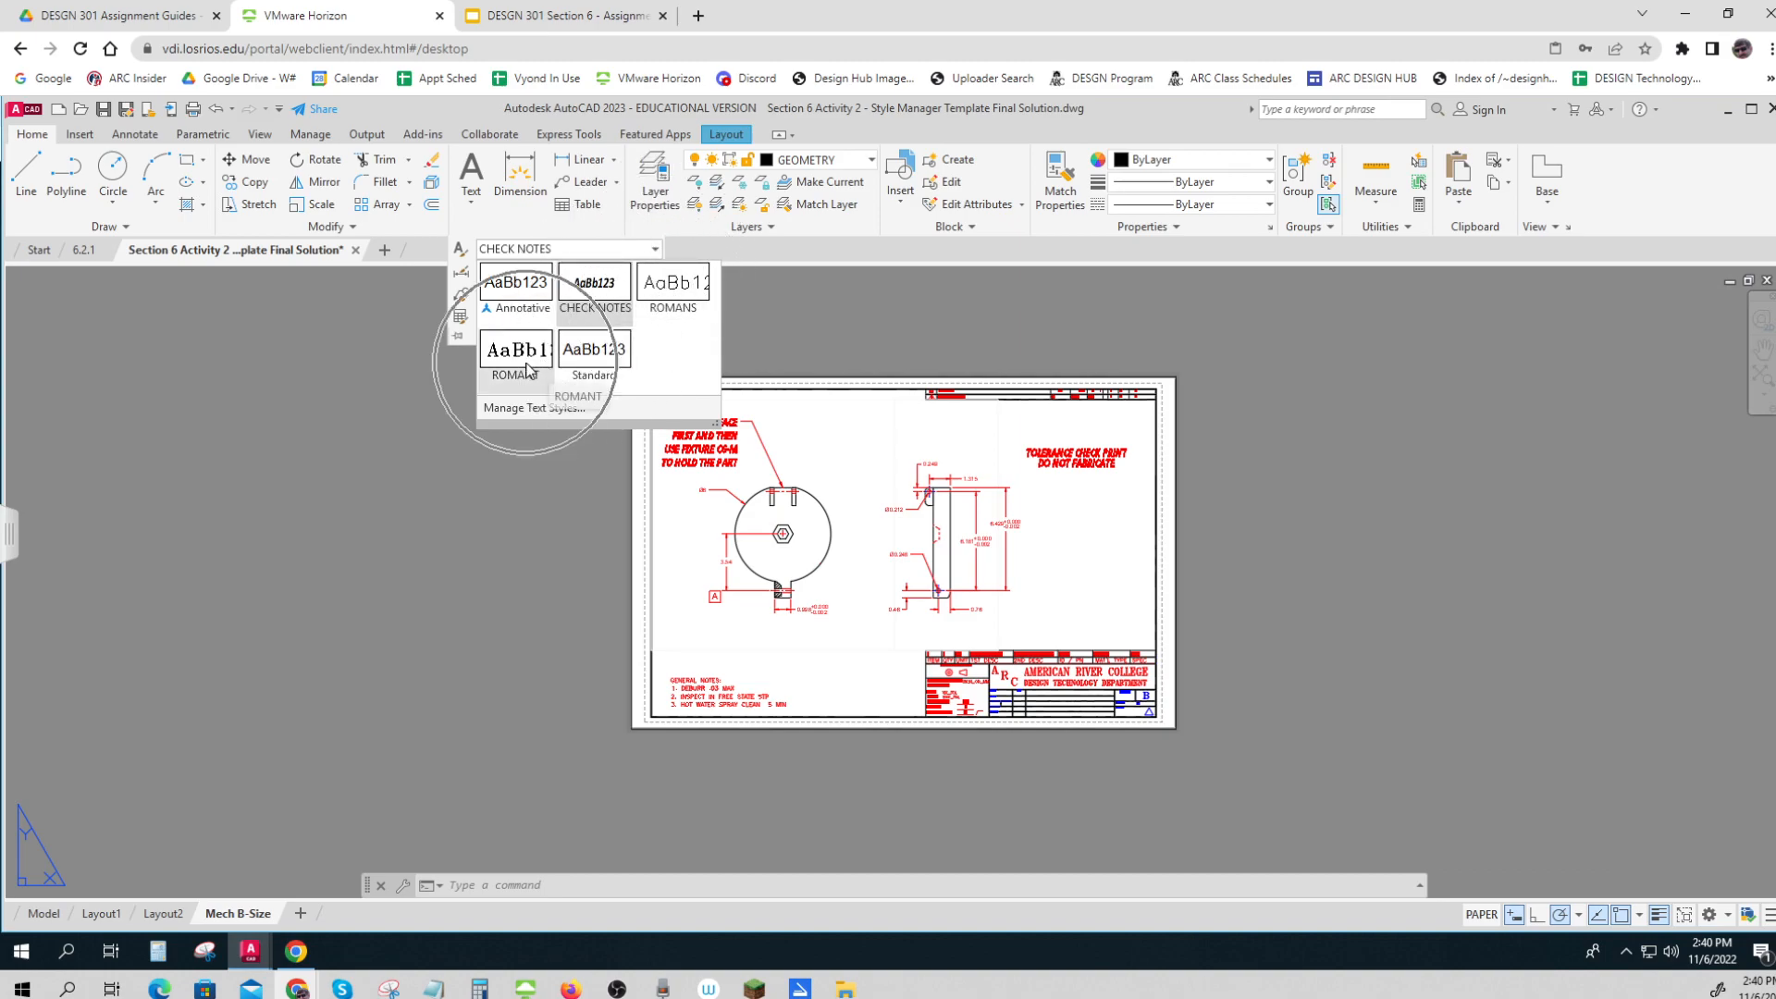
{"action": "left_click", "coordinate": [541, 412]}
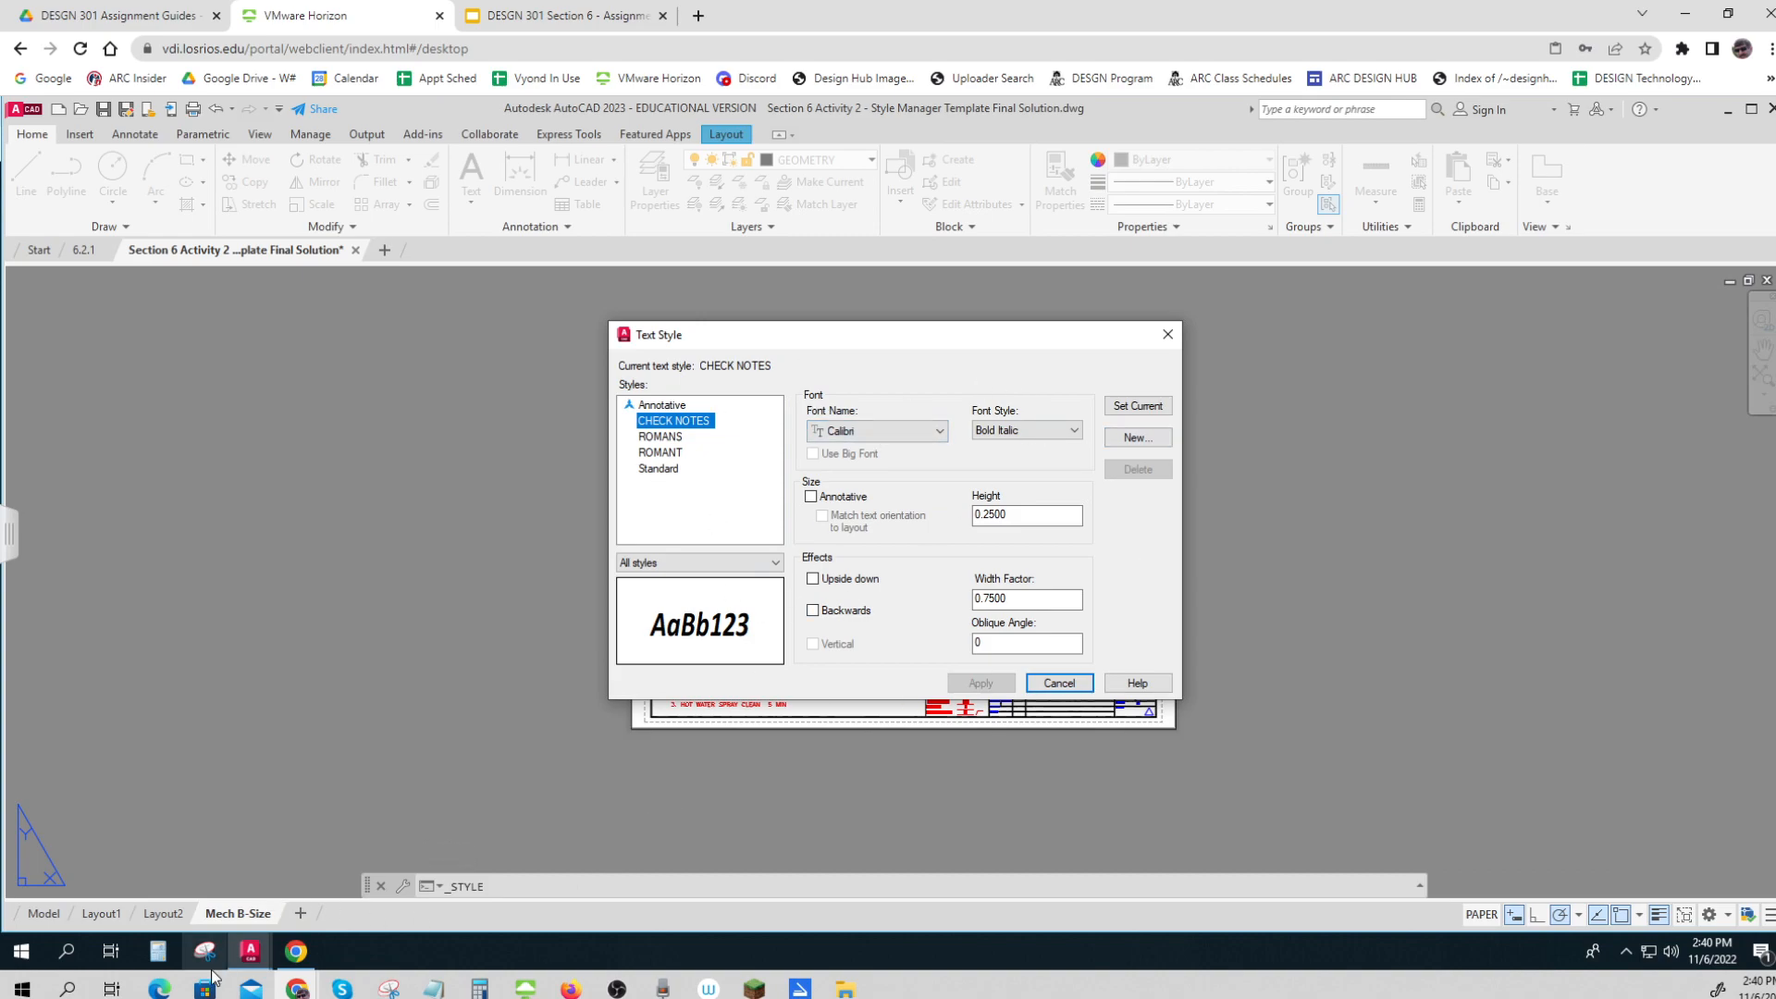
Step: Capture the CHECK NOTES text style settings with Snipping Tool as a reference, and close the Text Style dialog
{"action": "left_click", "coordinate": [390, 988]}
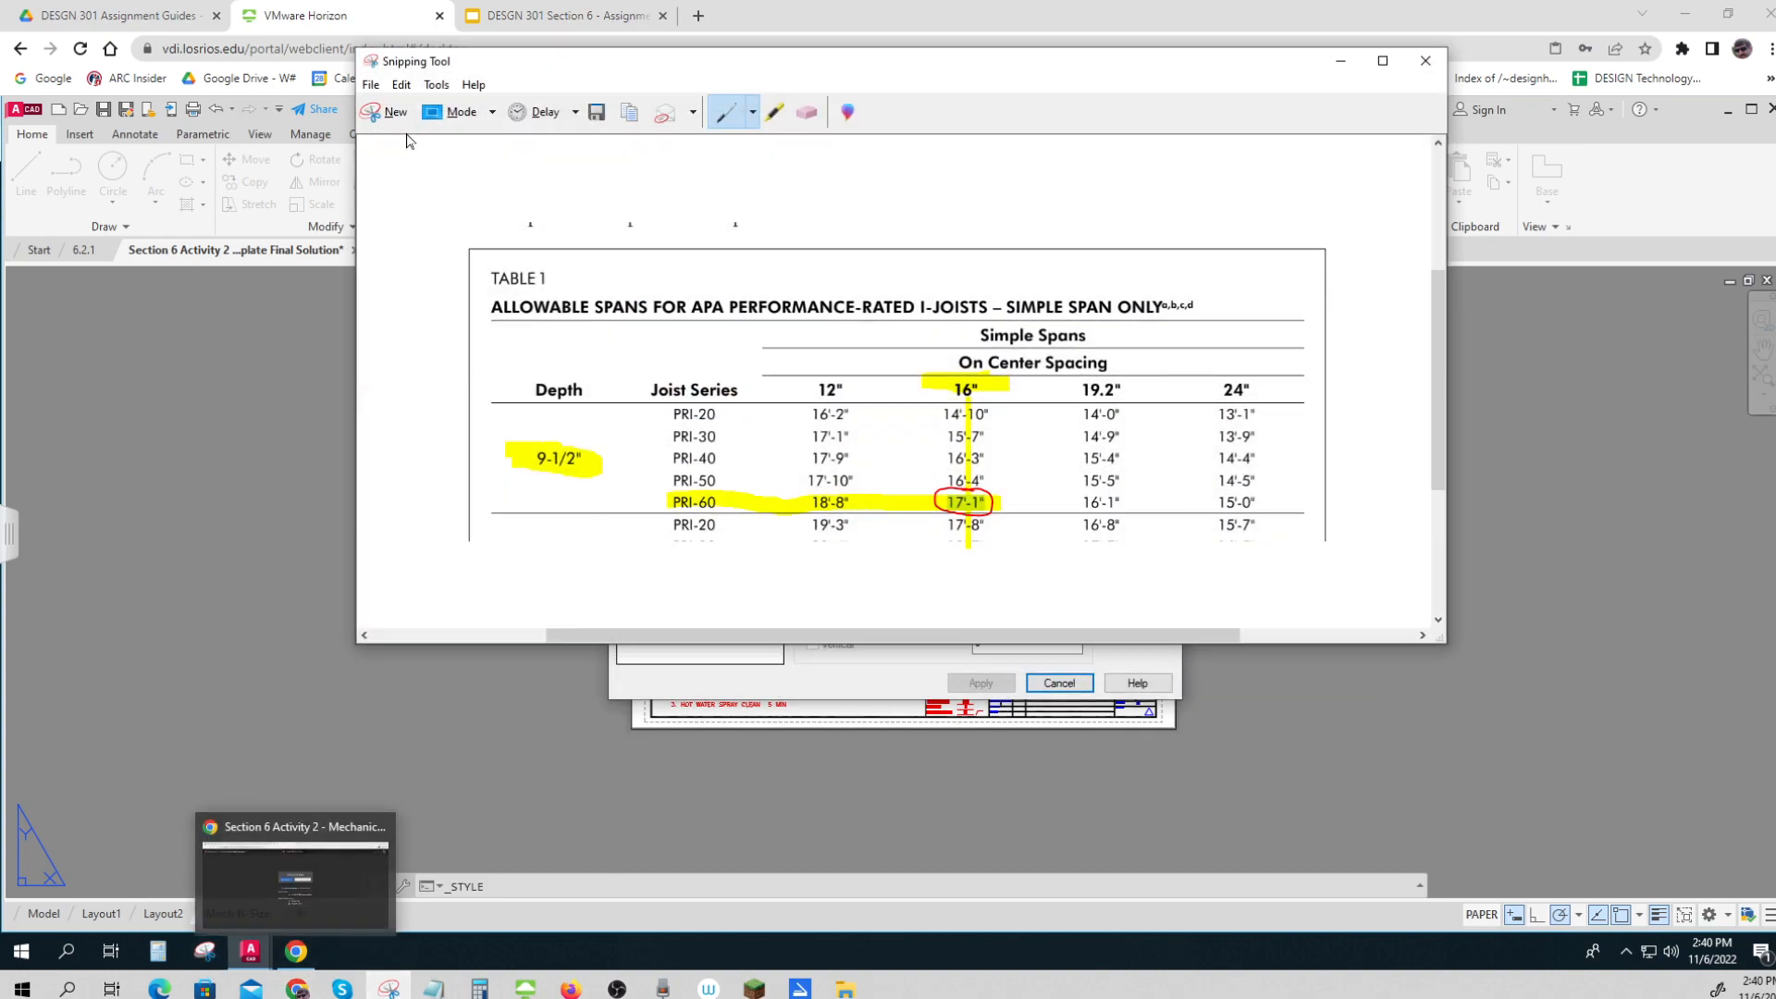
{"action": "left_click", "coordinate": [395, 112]}
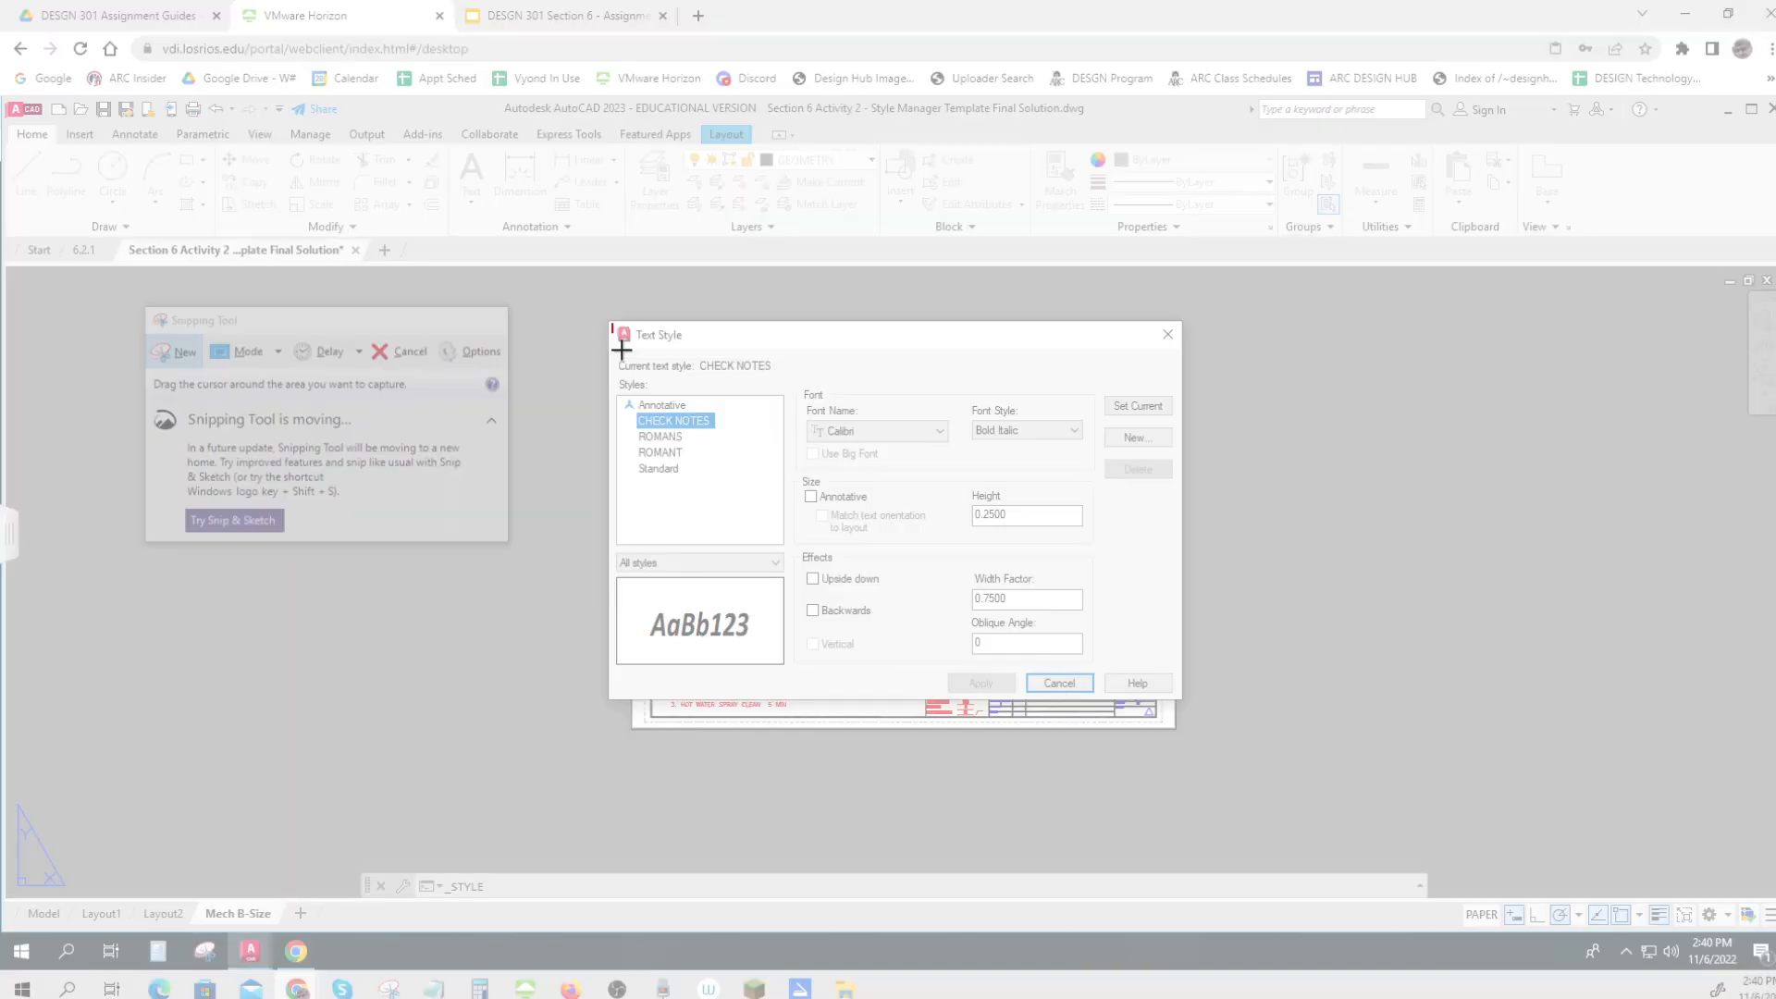
{"action": "left_click_drag", "start_coordinate": [1132, 656], "coordinate": [1179, 699]}
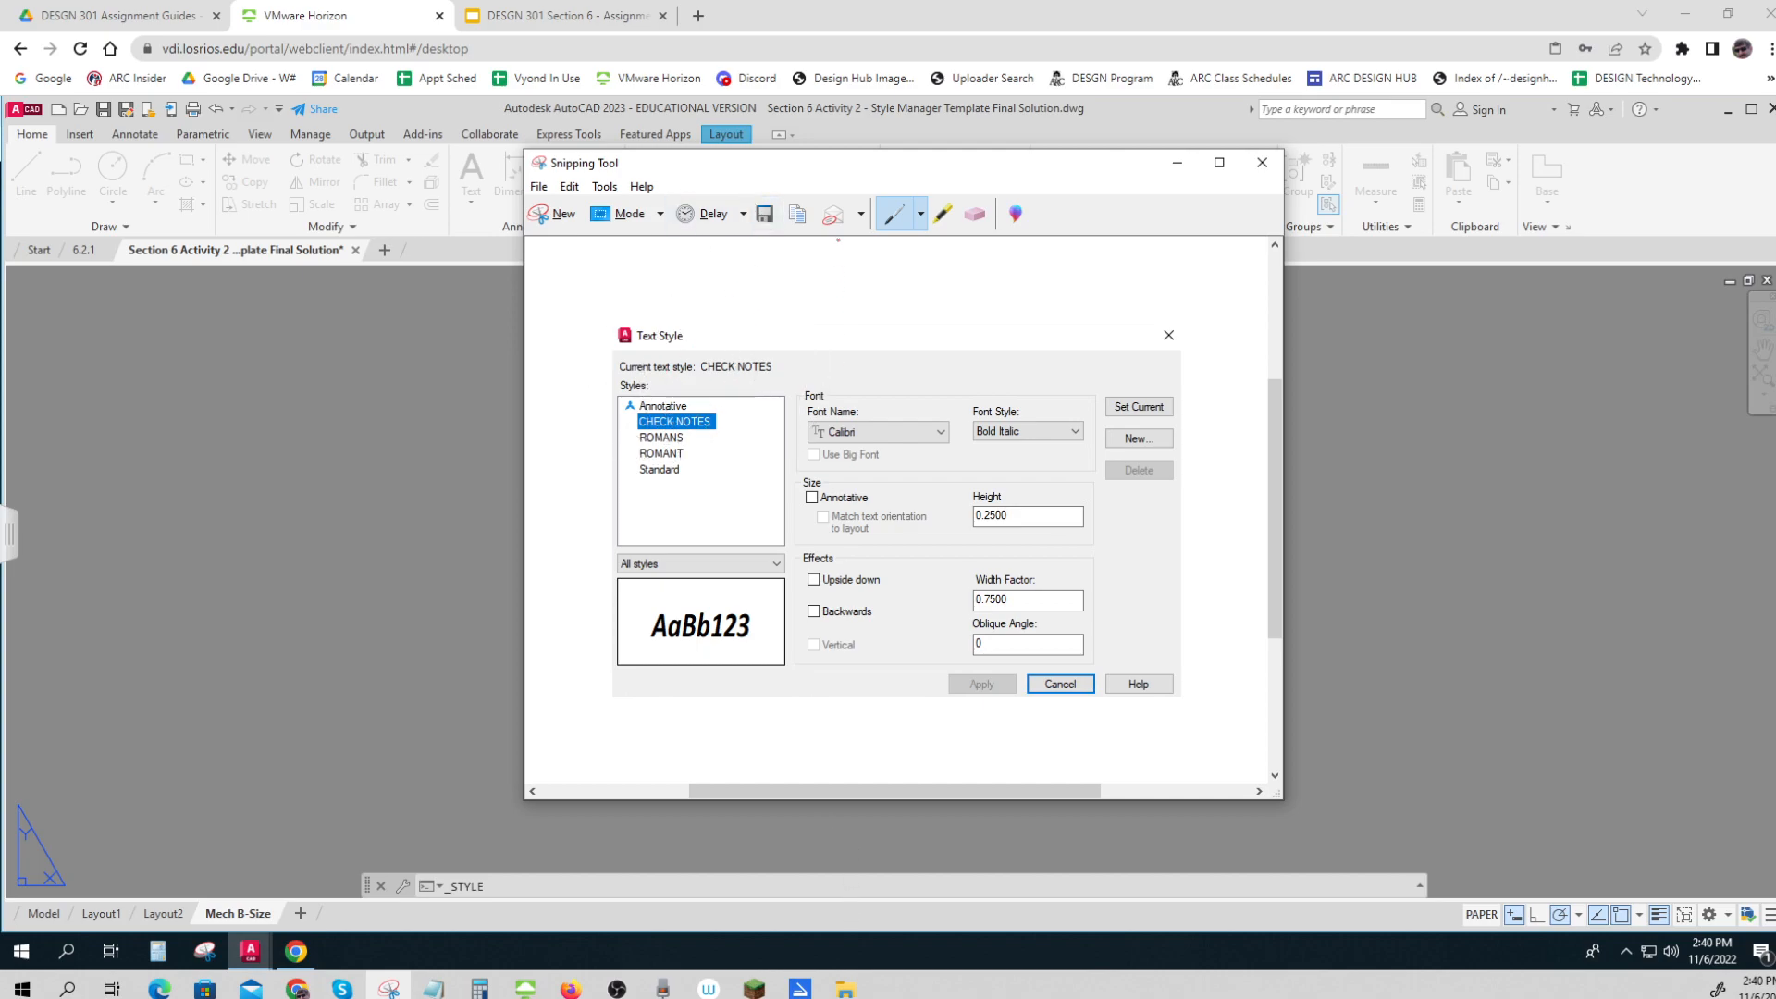
{"action": "left_click", "coordinate": [1177, 163]}
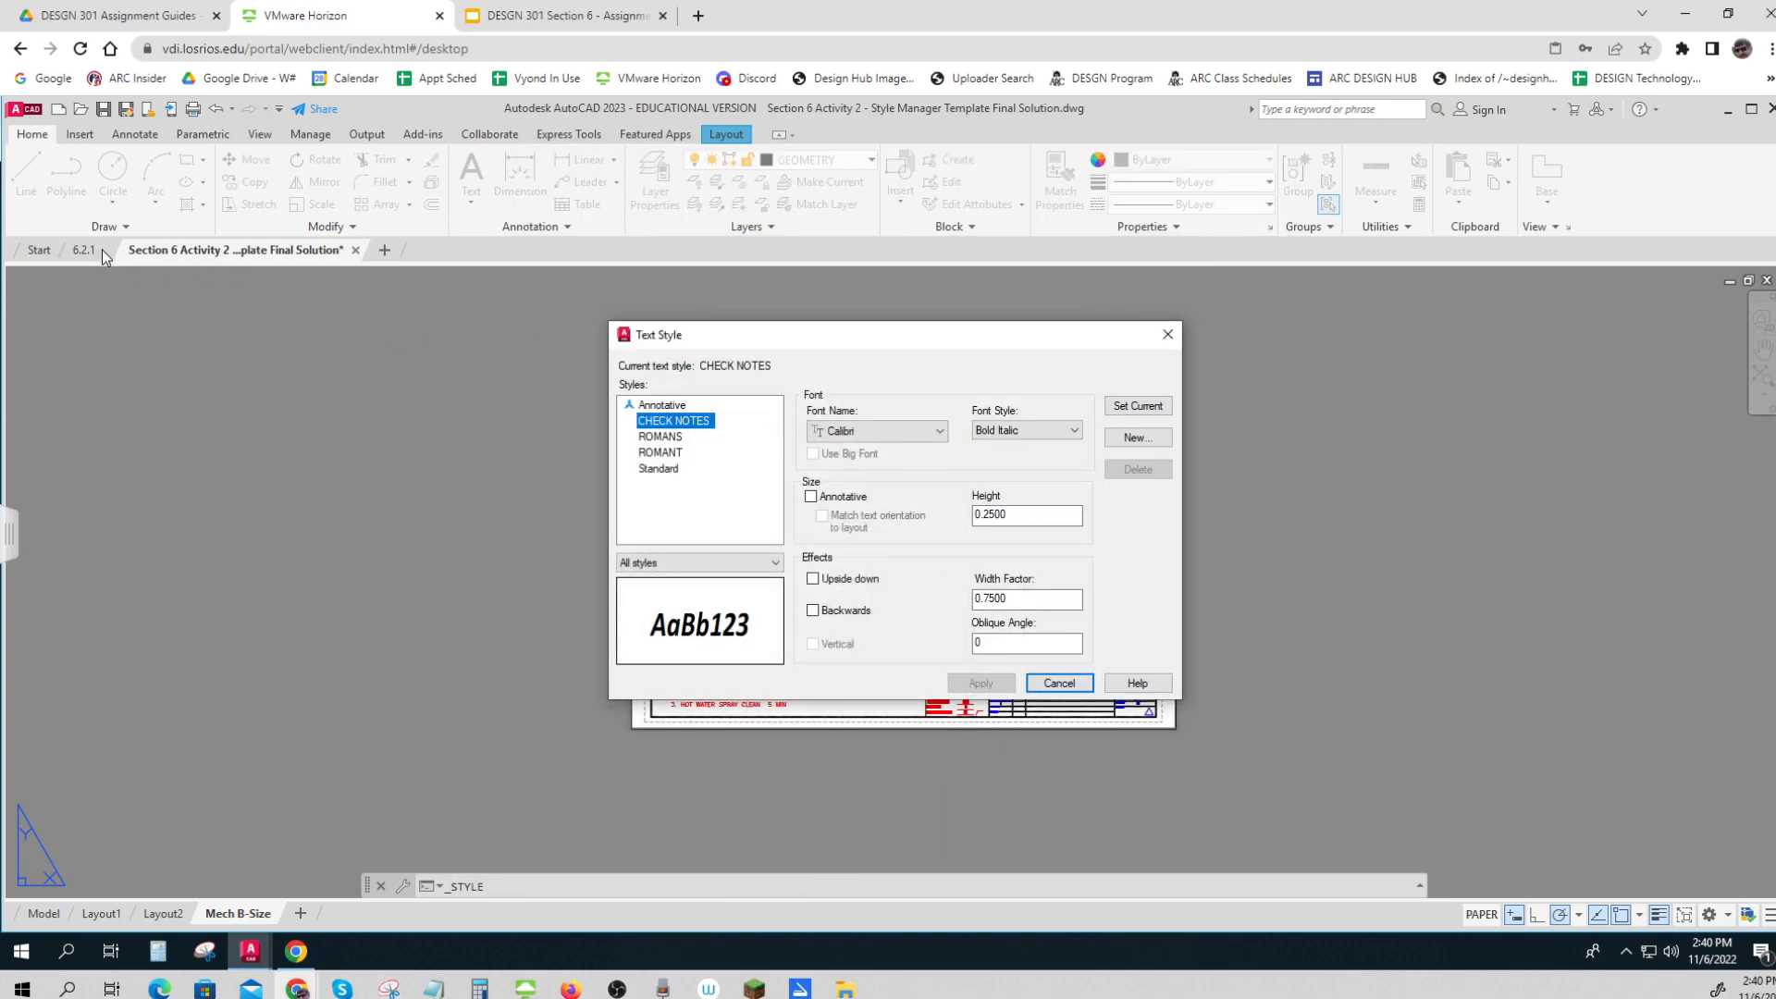
{"action": "left_click", "coordinate": [1167, 334]}
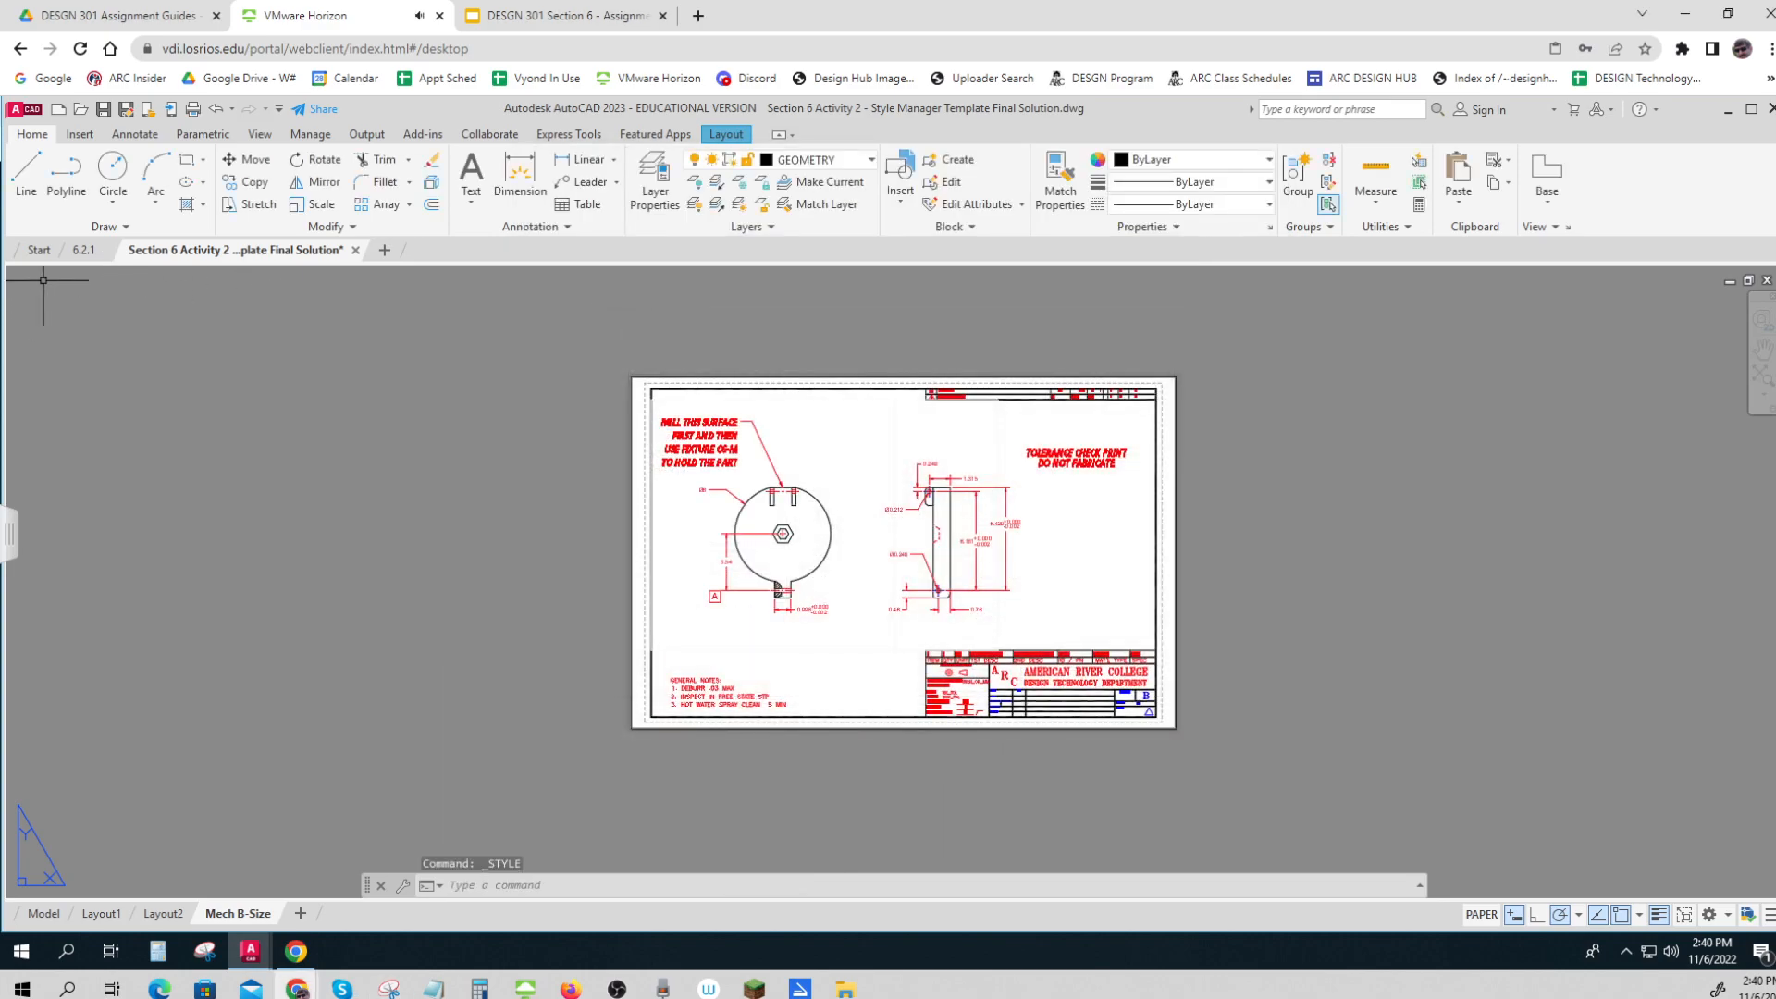
Step: Create a new text style named CHECK NOTES in drawing 6.2.1
{"action": "left_click", "coordinate": [82, 249]}
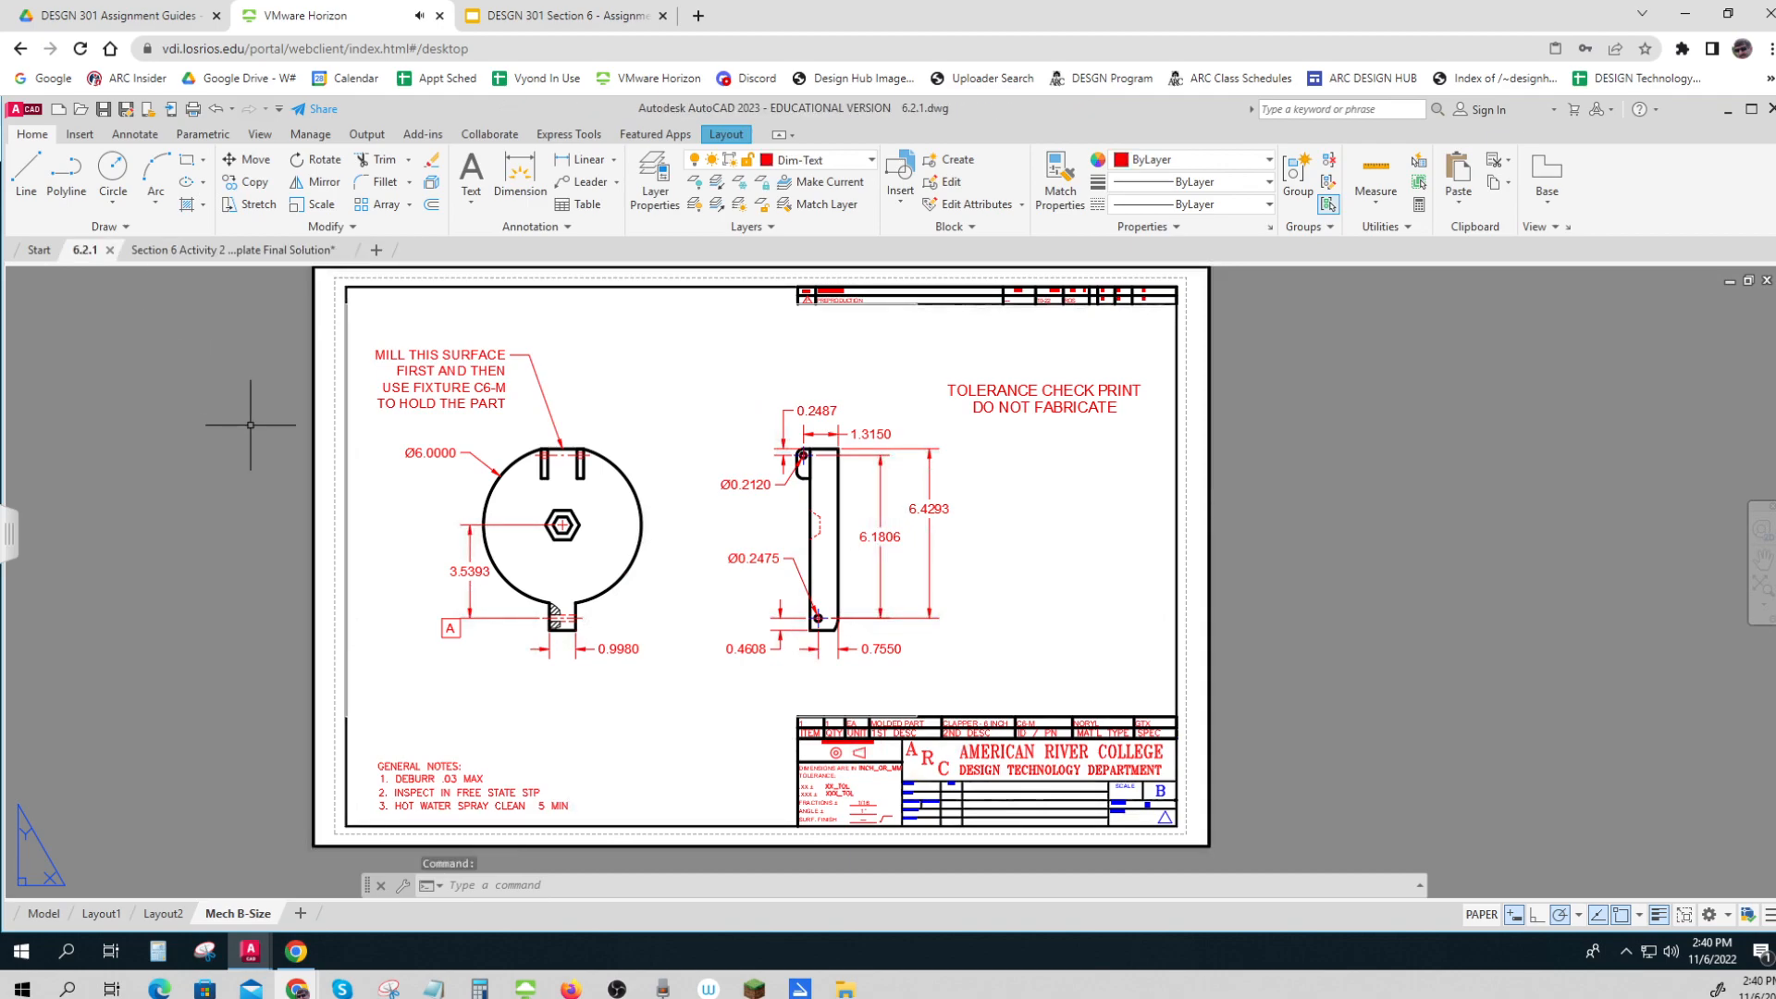
{"action": "left_click", "coordinate": [568, 229]}
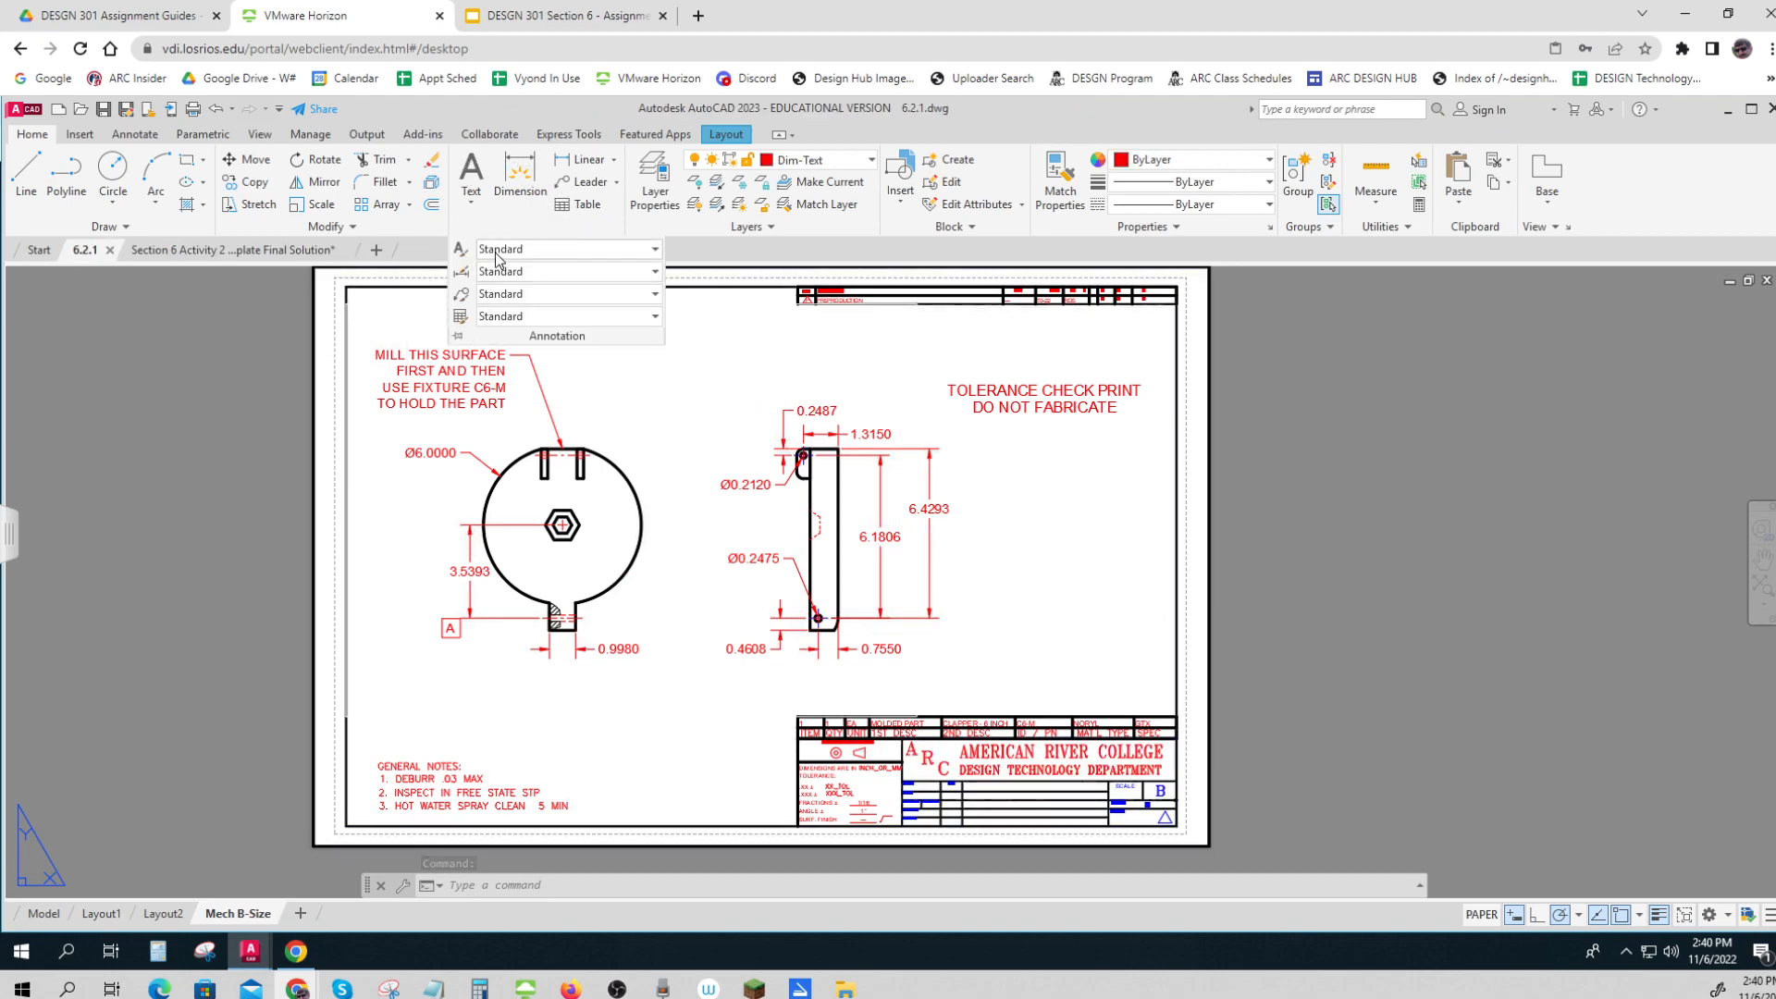
{"action": "key", "text": "ctrl"}
{"action": "key", "text": "ctrl"}
{"action": "key", "text": "ctrl"}
{"action": "key", "text": "ctrl"}
{"action": "left_click", "coordinate": [656, 248]}
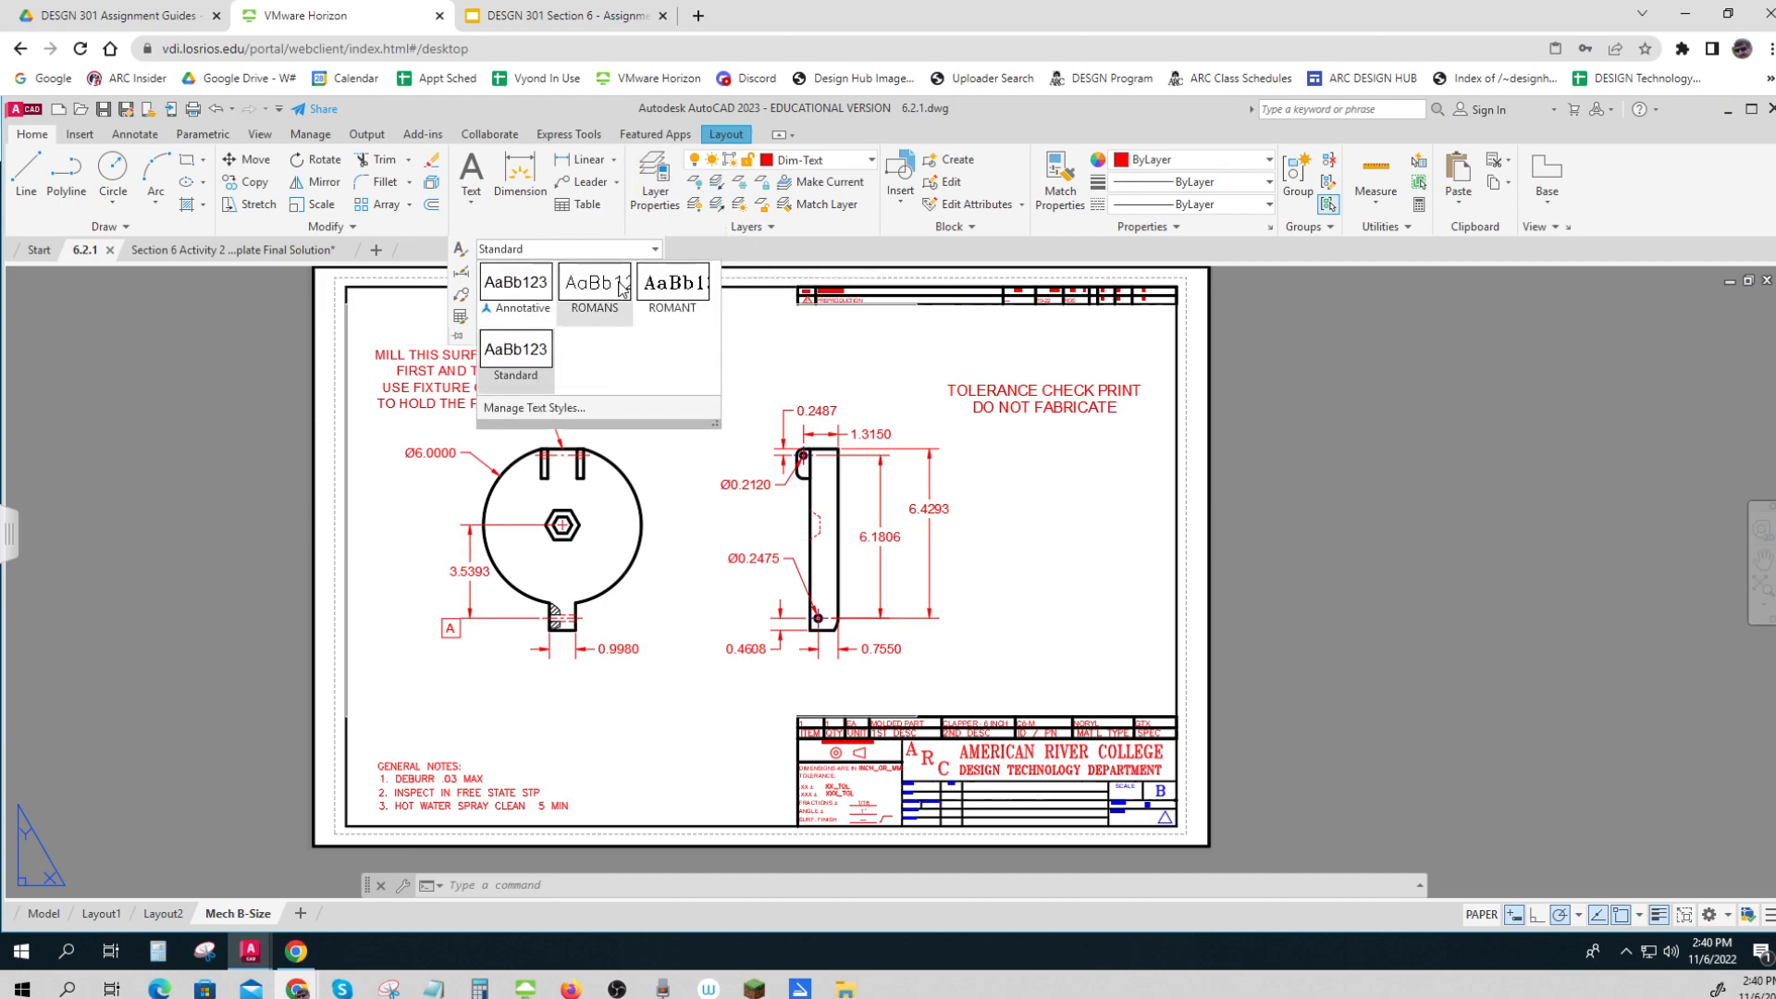
{"action": "left_click", "coordinate": [531, 413]}
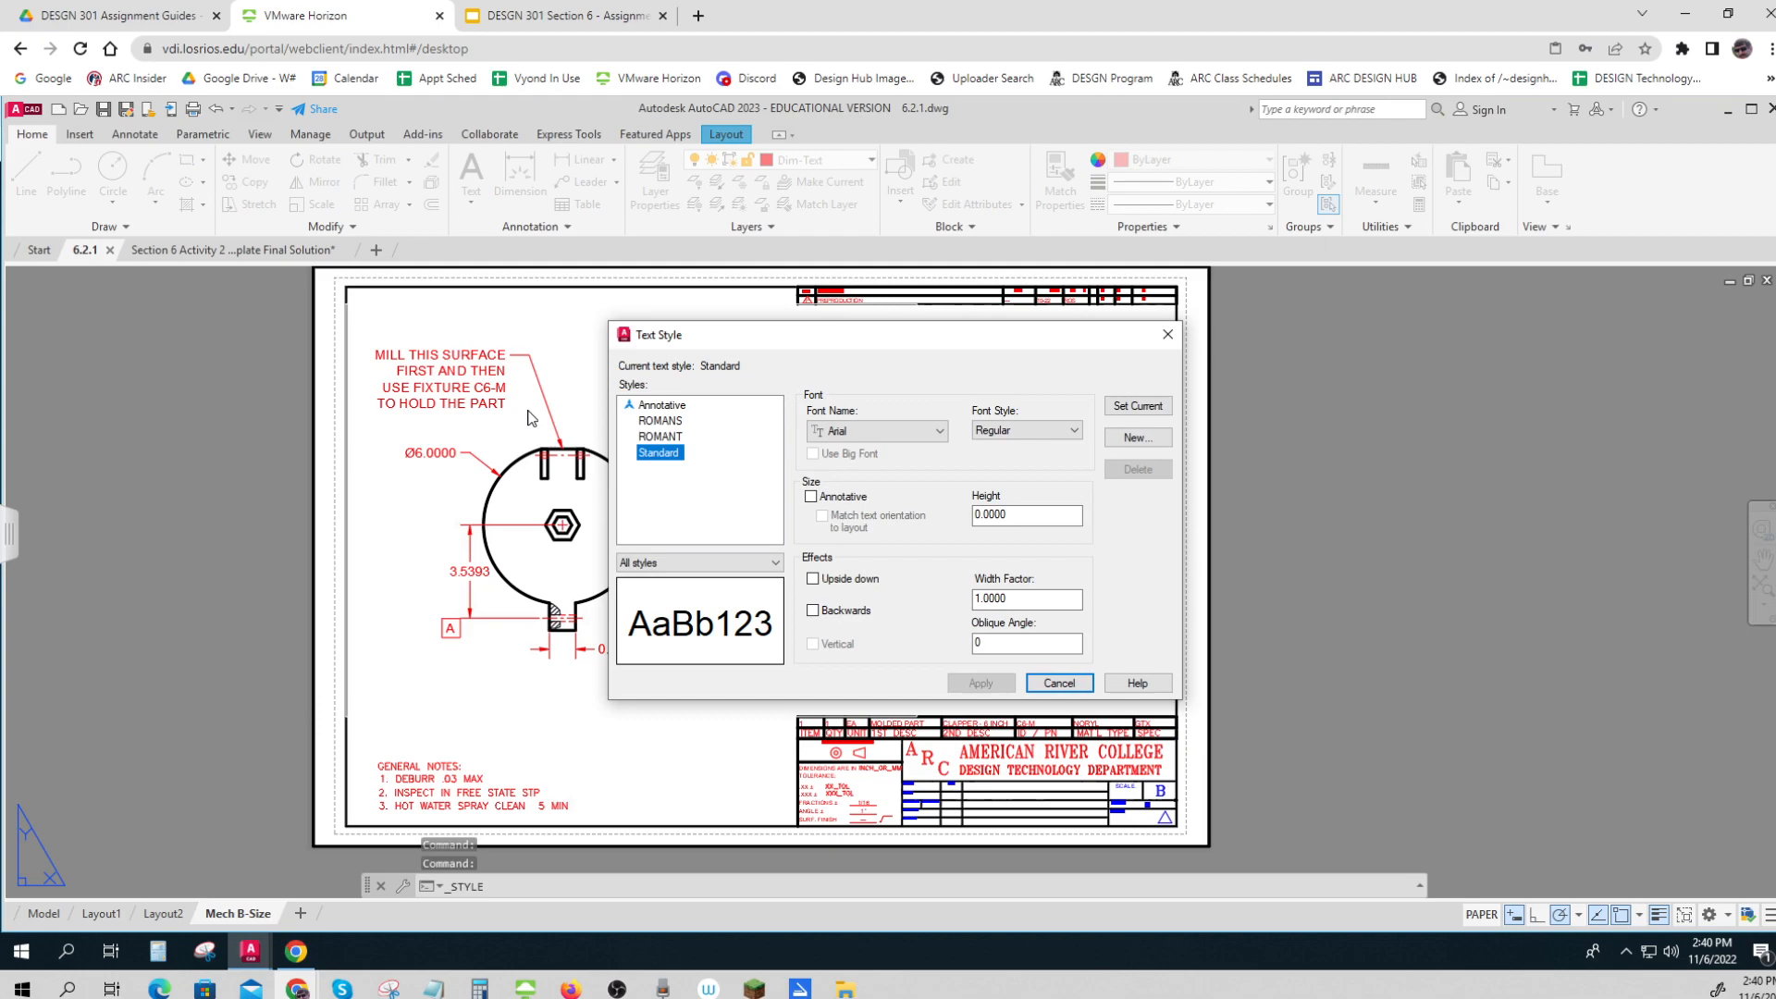
{"action": "left_click", "coordinate": [1136, 441]}
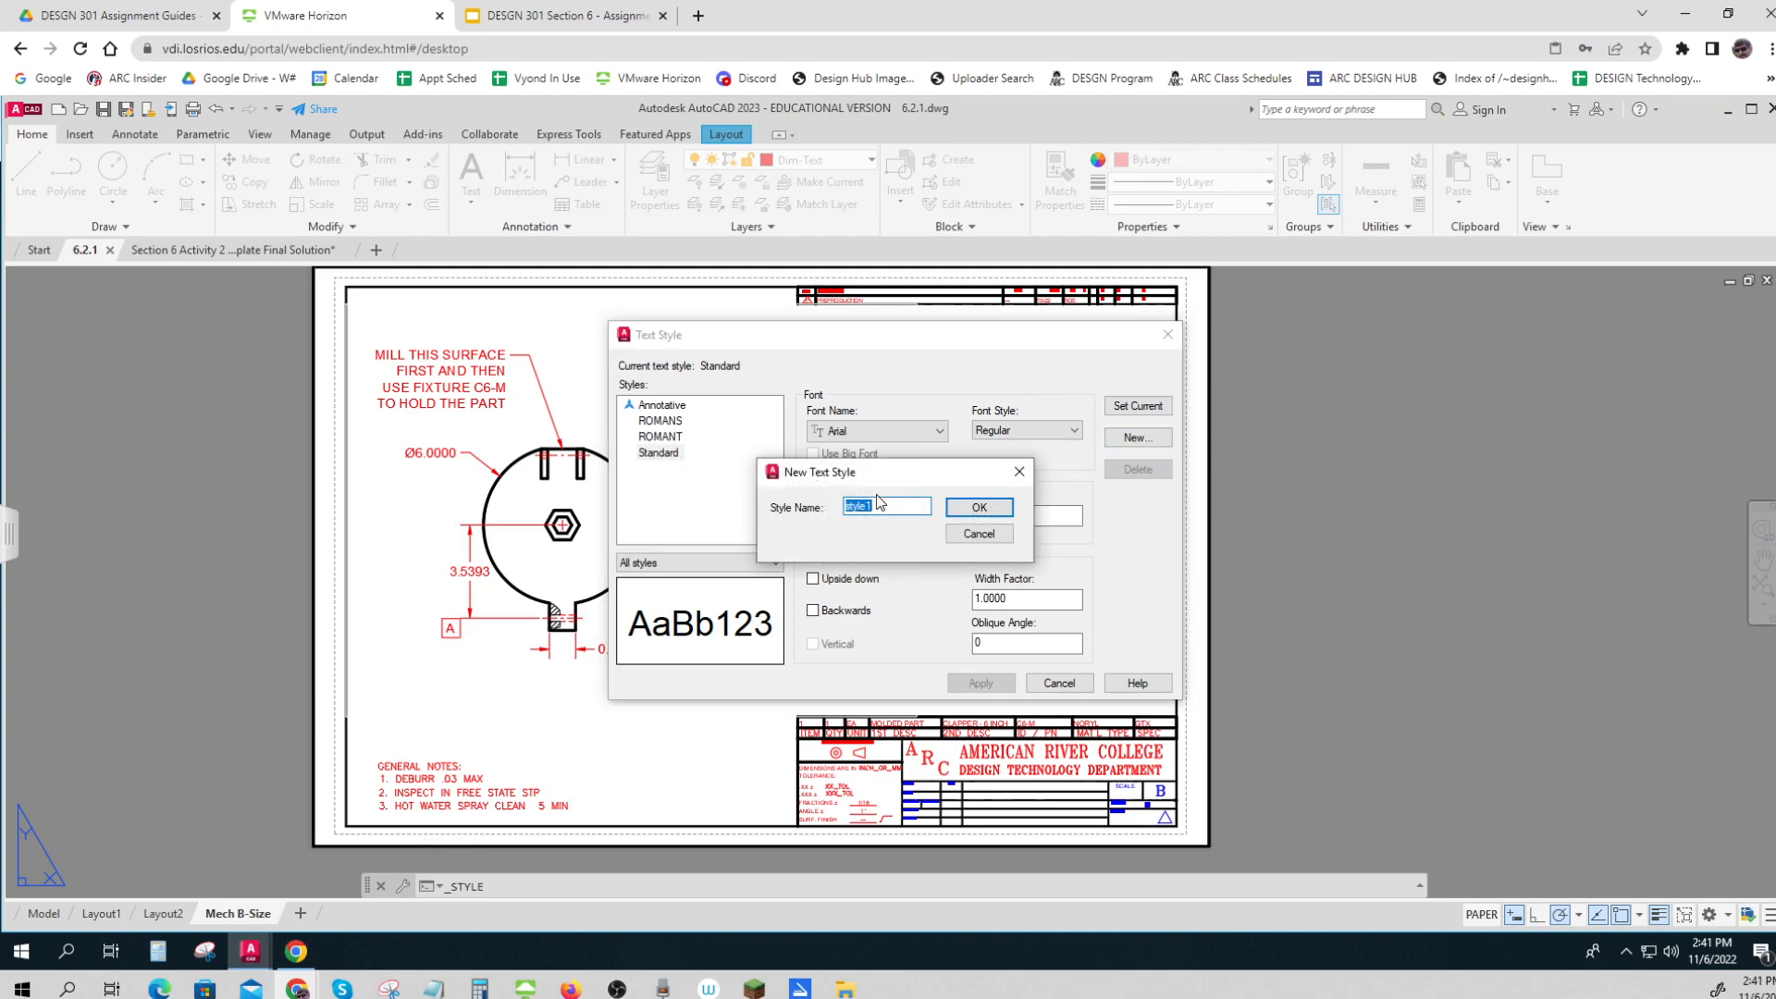
{"action": "type", "text": "CHECK NOTES"}
{"action": "left_click", "coordinate": [991, 511]}
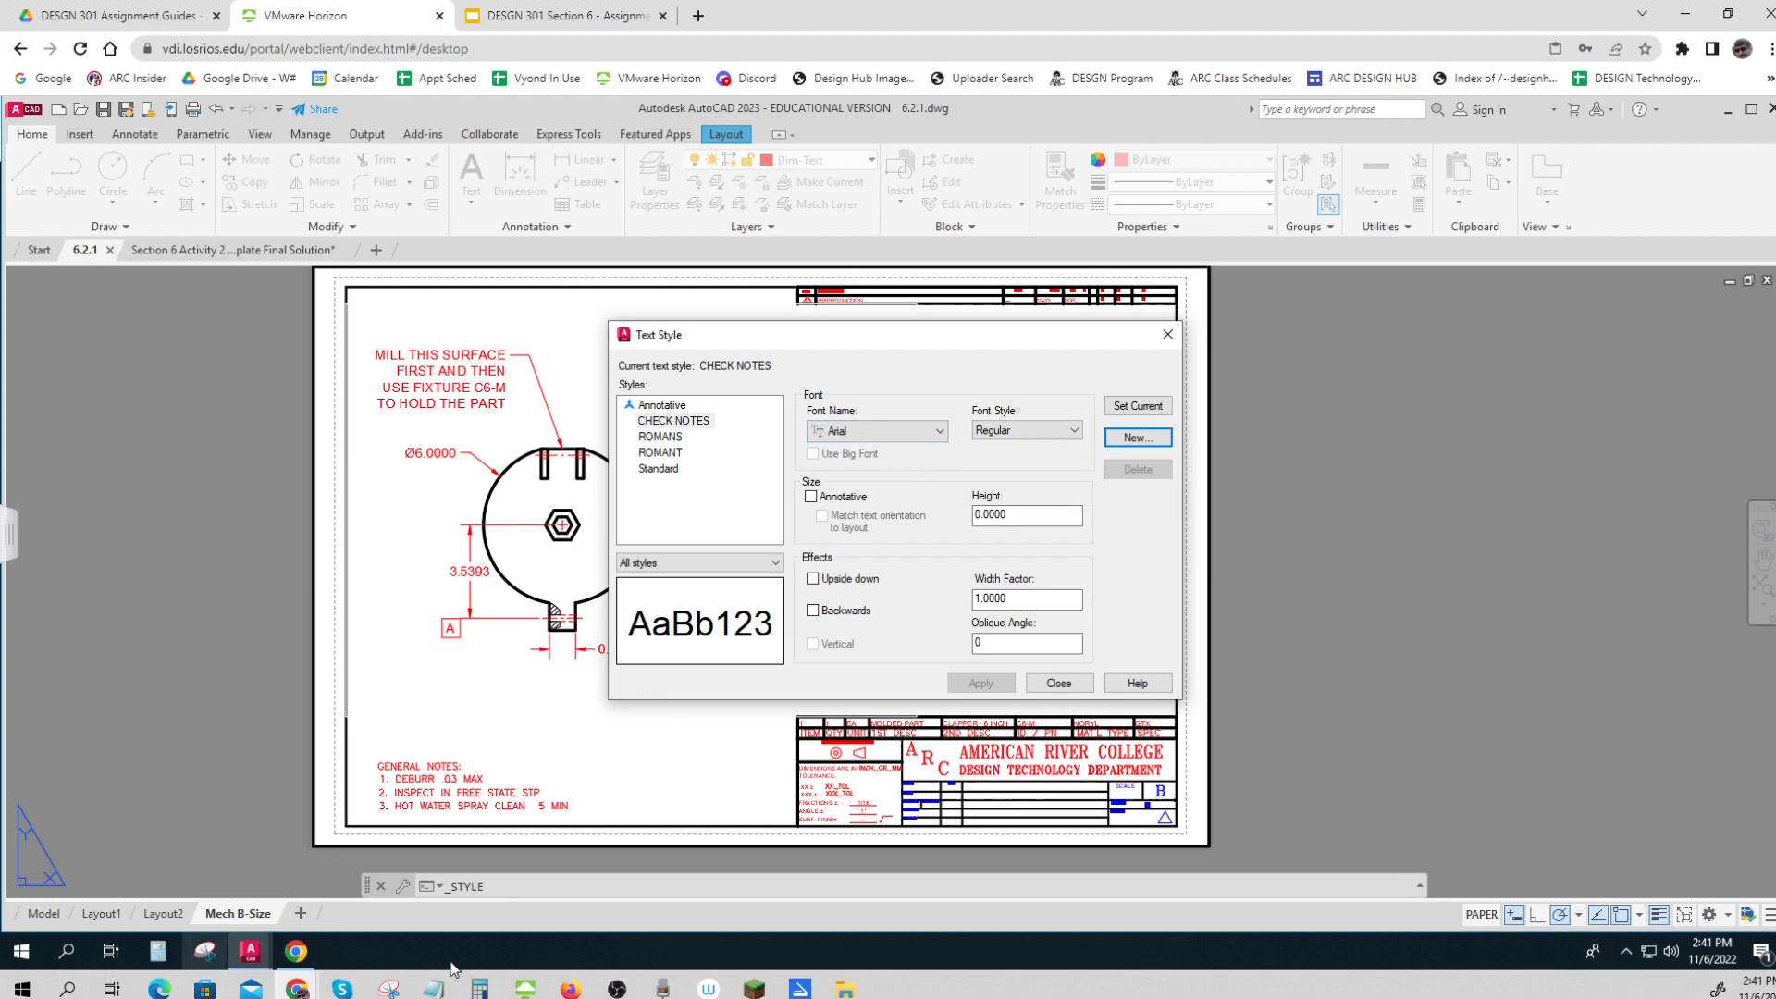
Step: Check the captured reference settings and set the CHECK NOTES style's font to Calibri with the Bold Italic font style
{"action": "left_click", "coordinate": [389, 988]}
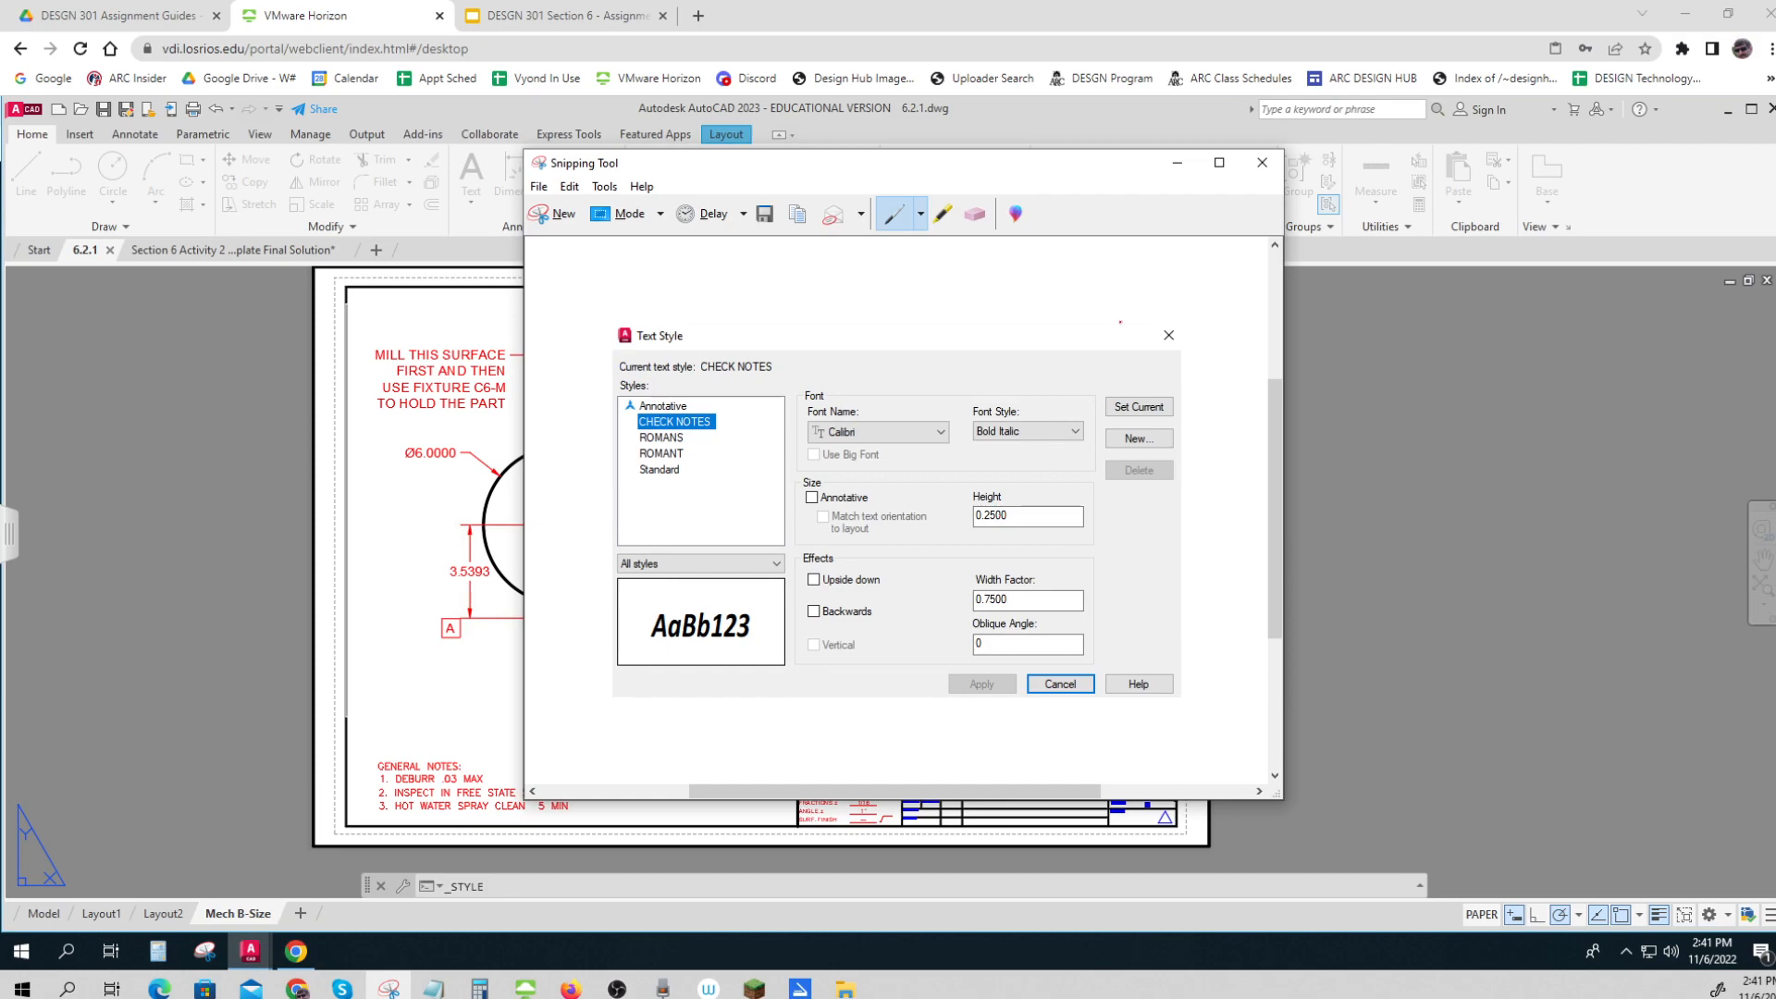
{"action": "left_click", "coordinate": [1177, 162]}
{"action": "left_click", "coordinate": [849, 429]}
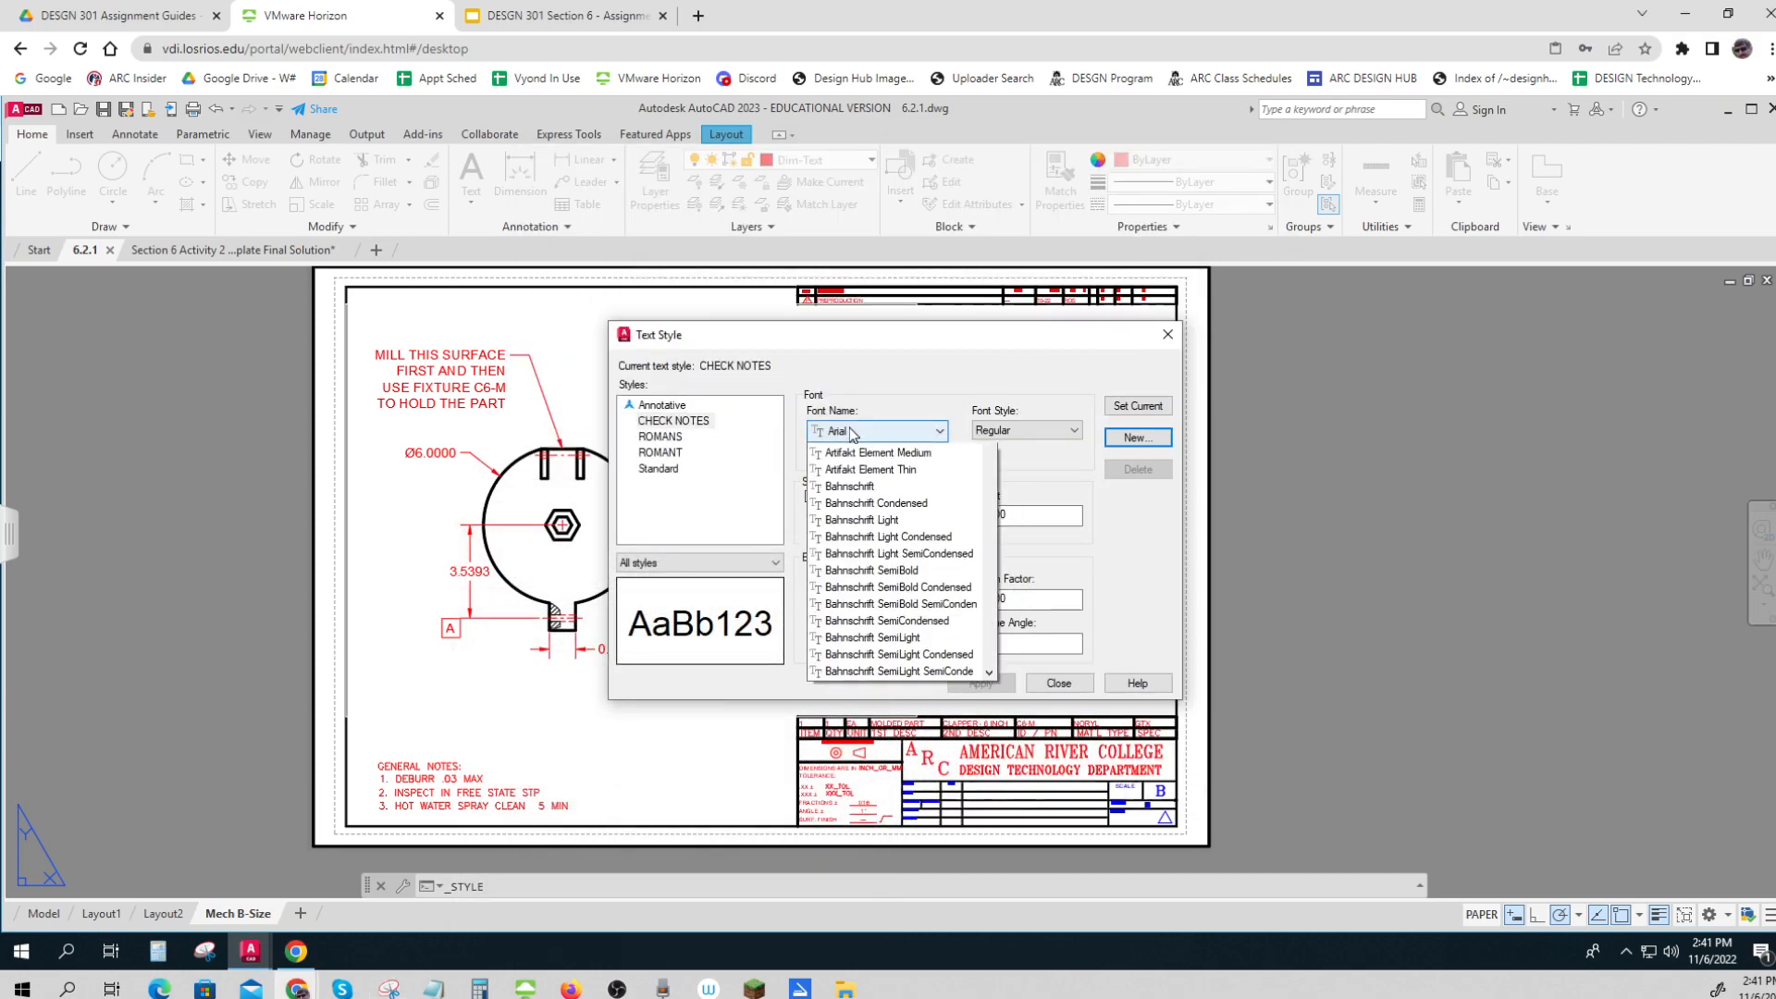
{"action": "key", "text": "c"}
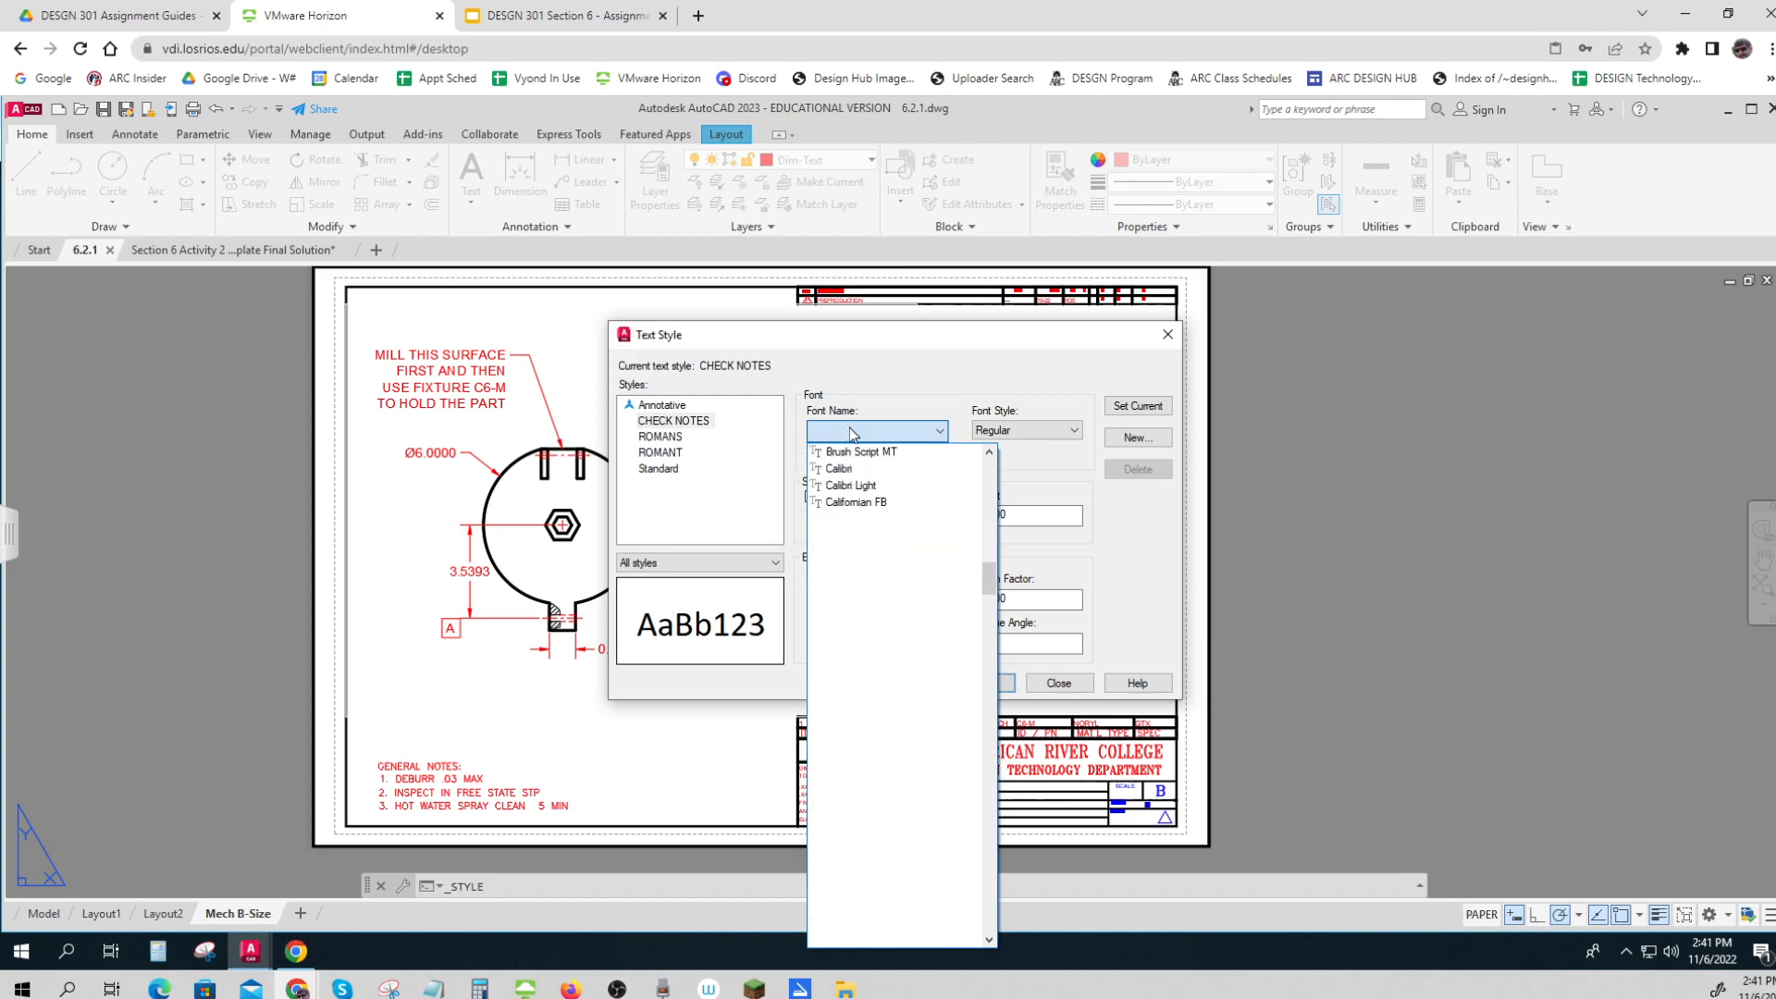
{"action": "left_click", "coordinate": [838, 452]}
{"action": "left_click", "coordinate": [1036, 431]}
{"action": "left_click", "coordinate": [996, 446]}
Step: Give the CHECK NOTES text style a height of 0.25 and a width factor of 0.75, checking the captured reference, and apply it
{"action": "double_click", "coordinate": [1011, 514]}
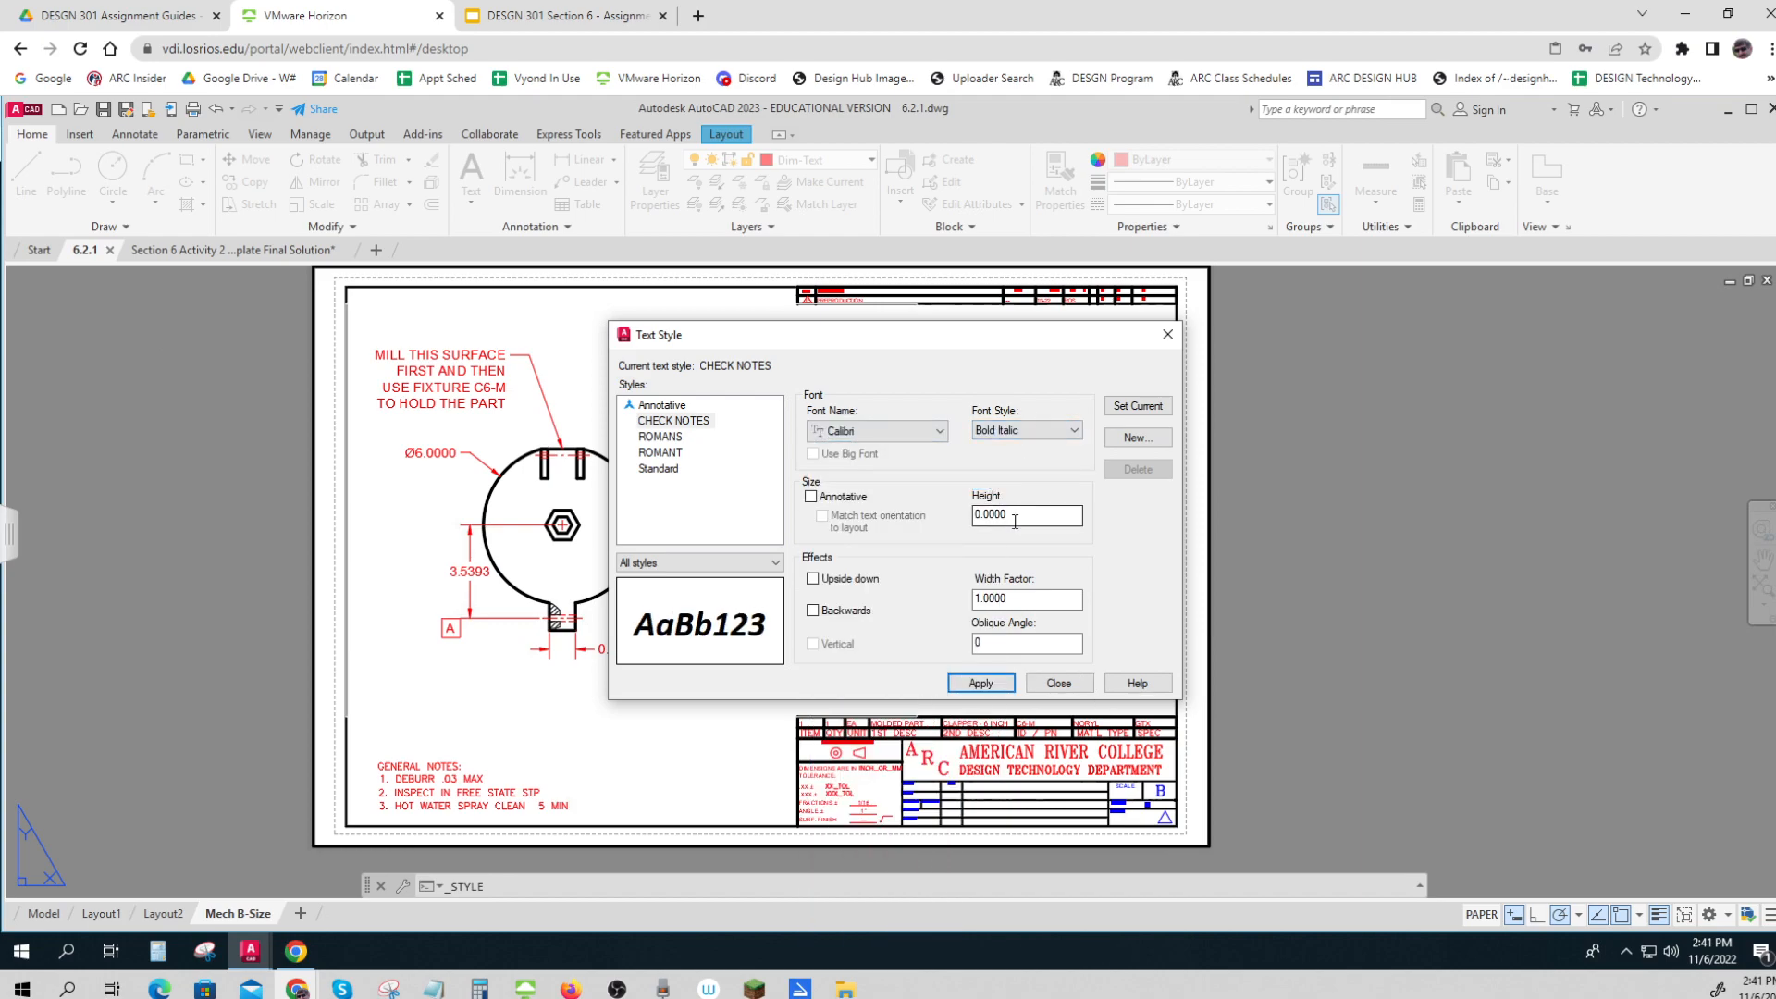
{"action": "type", "text": ".25"}
{"action": "left_click", "coordinate": [389, 989]}
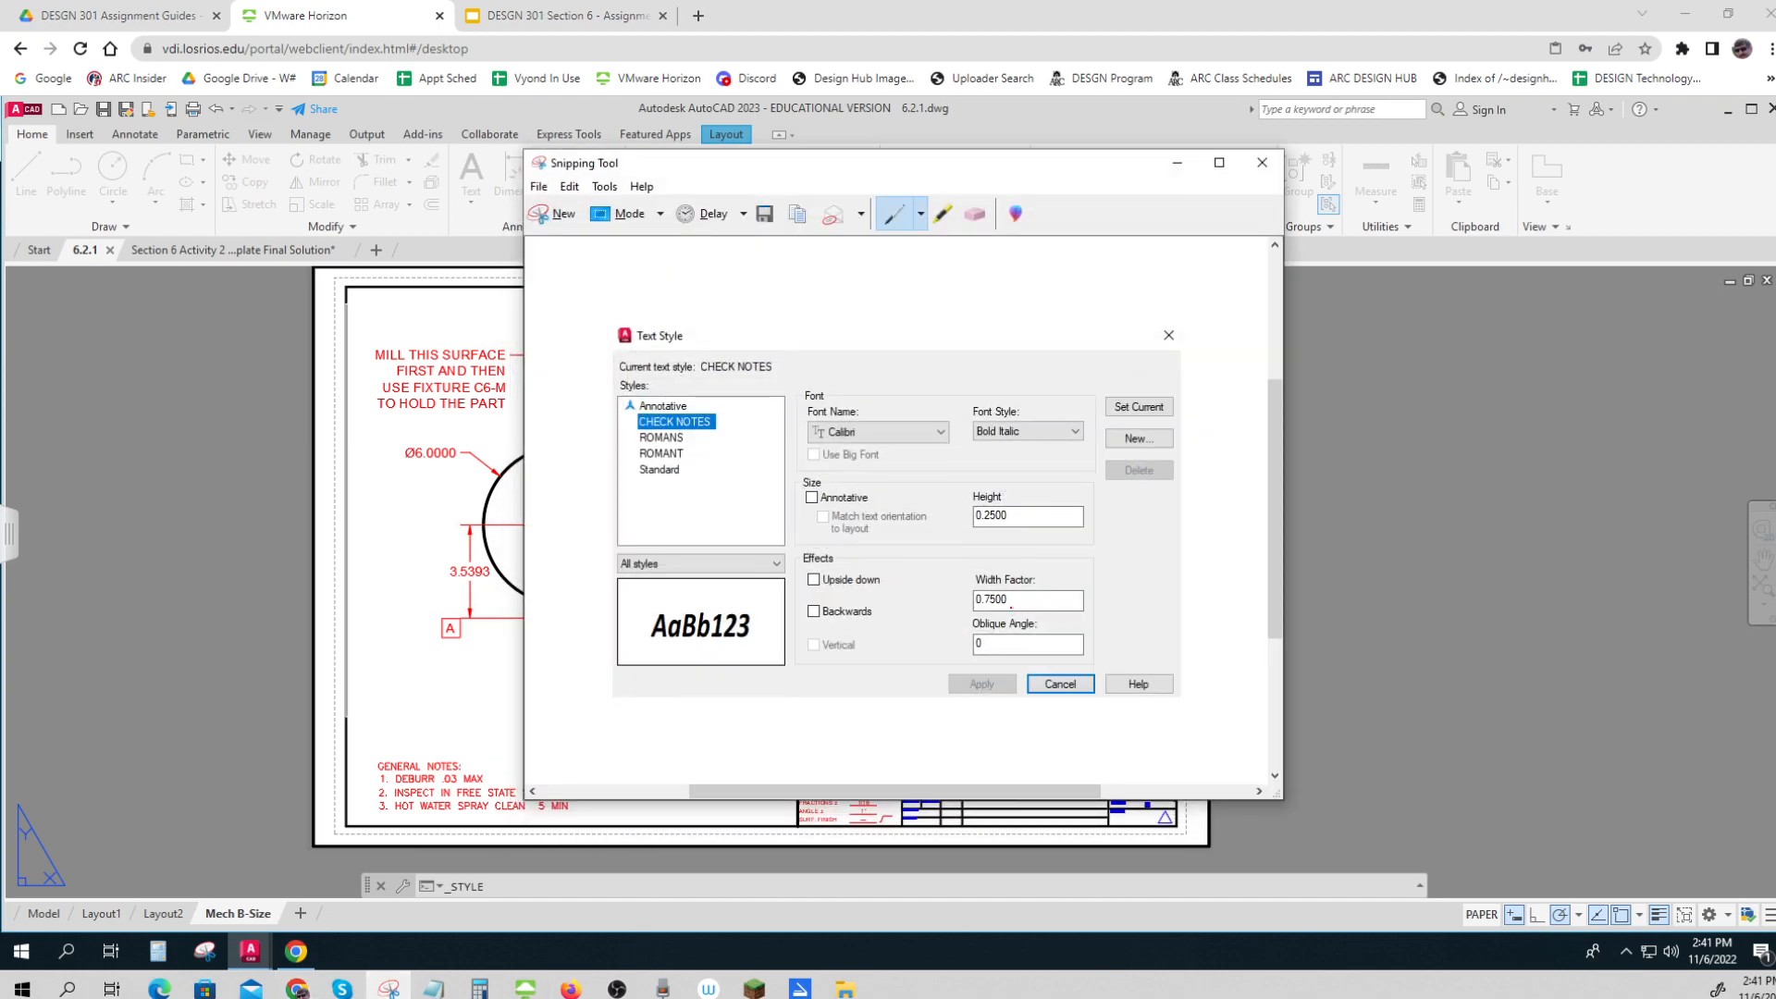
{"action": "left_click", "coordinate": [1171, 167]}
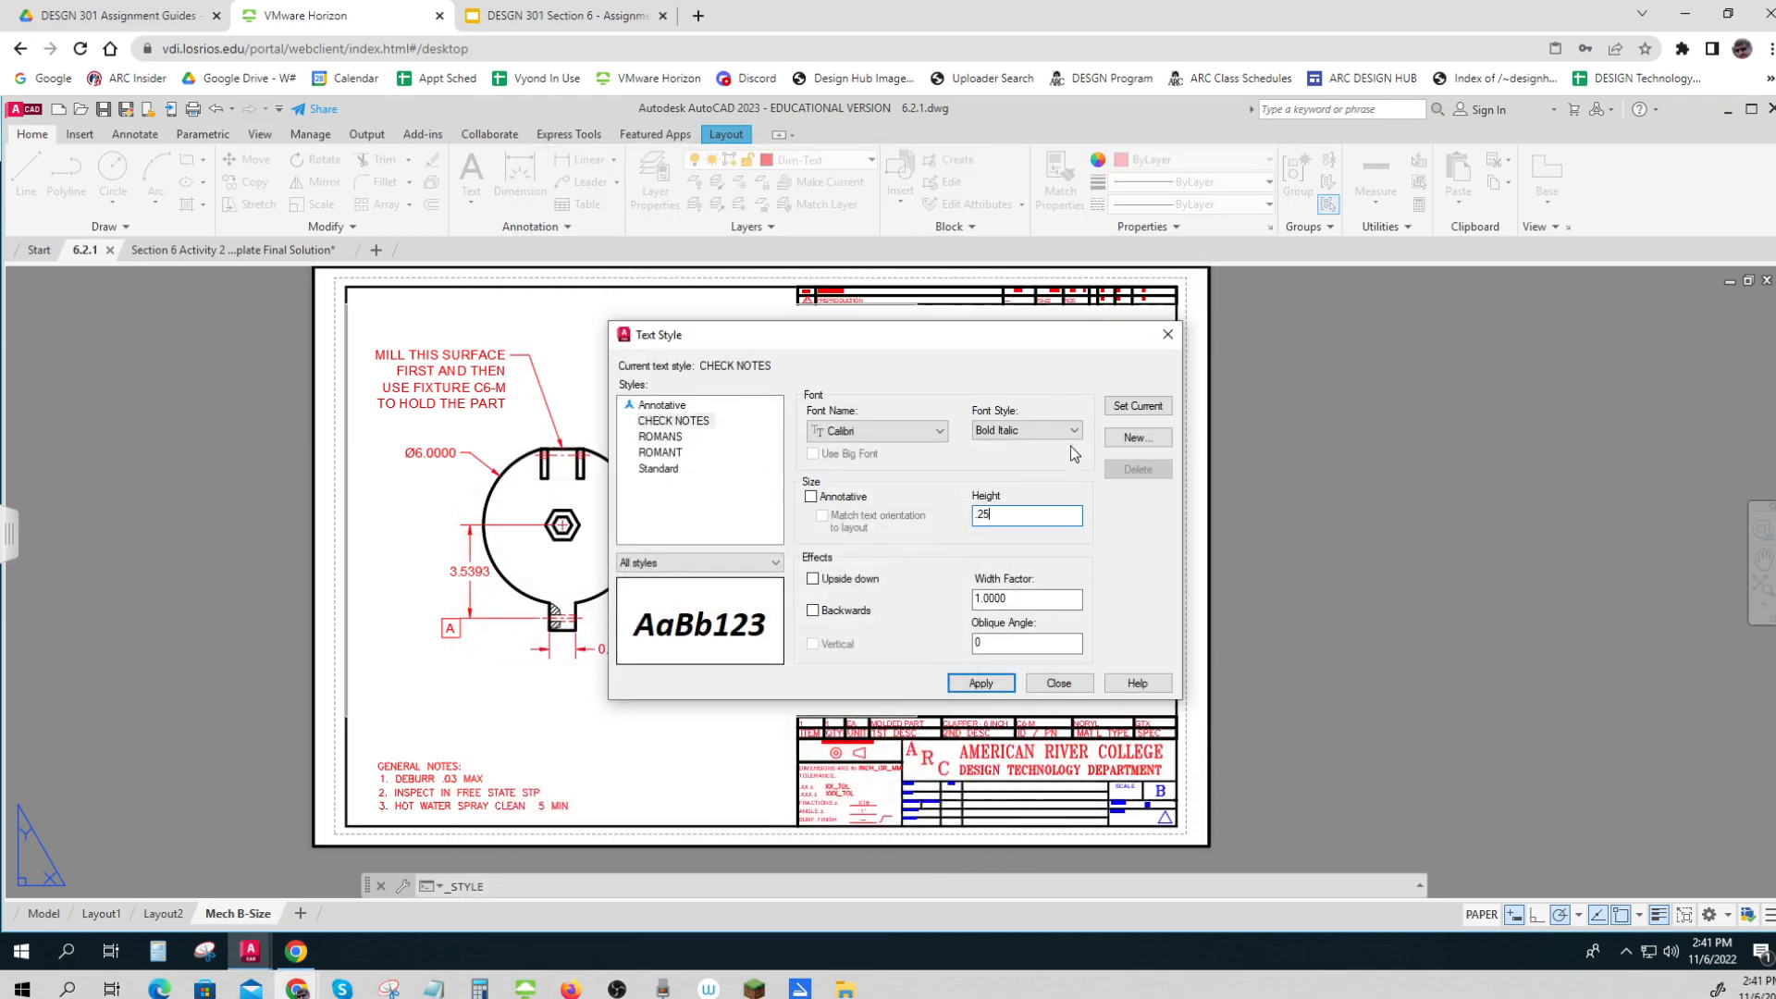
{"action": "left_click_drag", "start_coordinate": [1017, 595], "coordinate": [962, 589]}
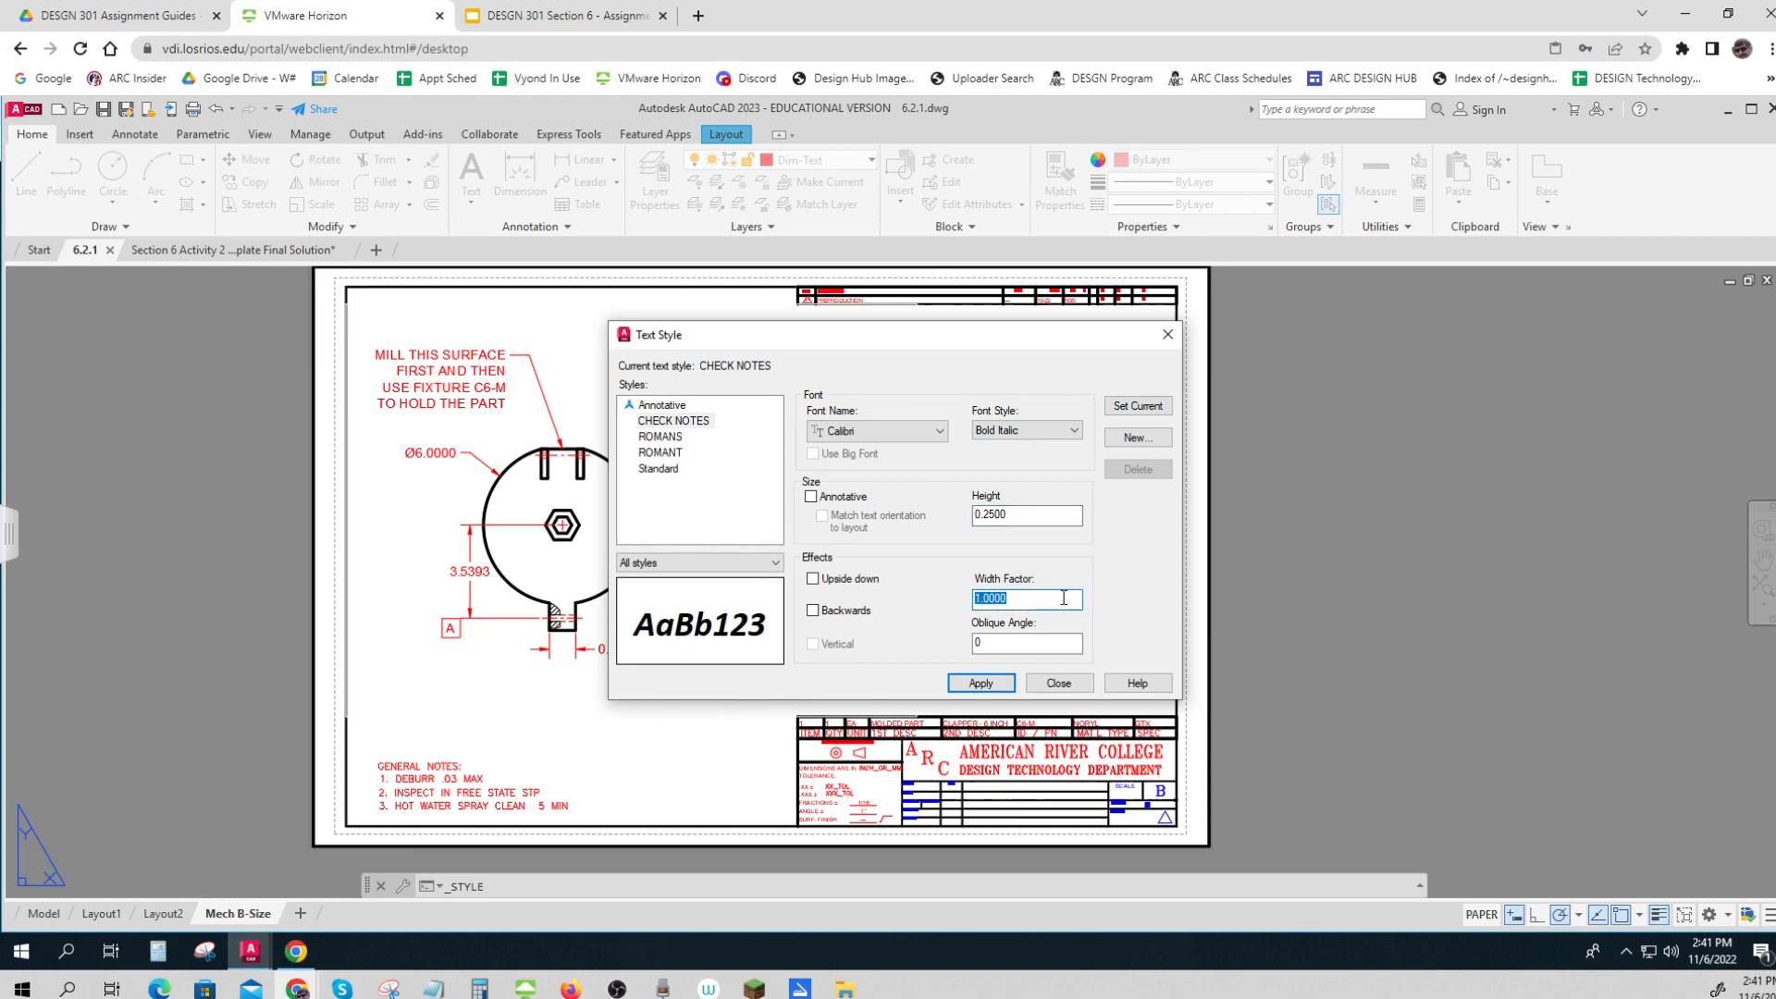
{"action": "type", "text": ".75"}
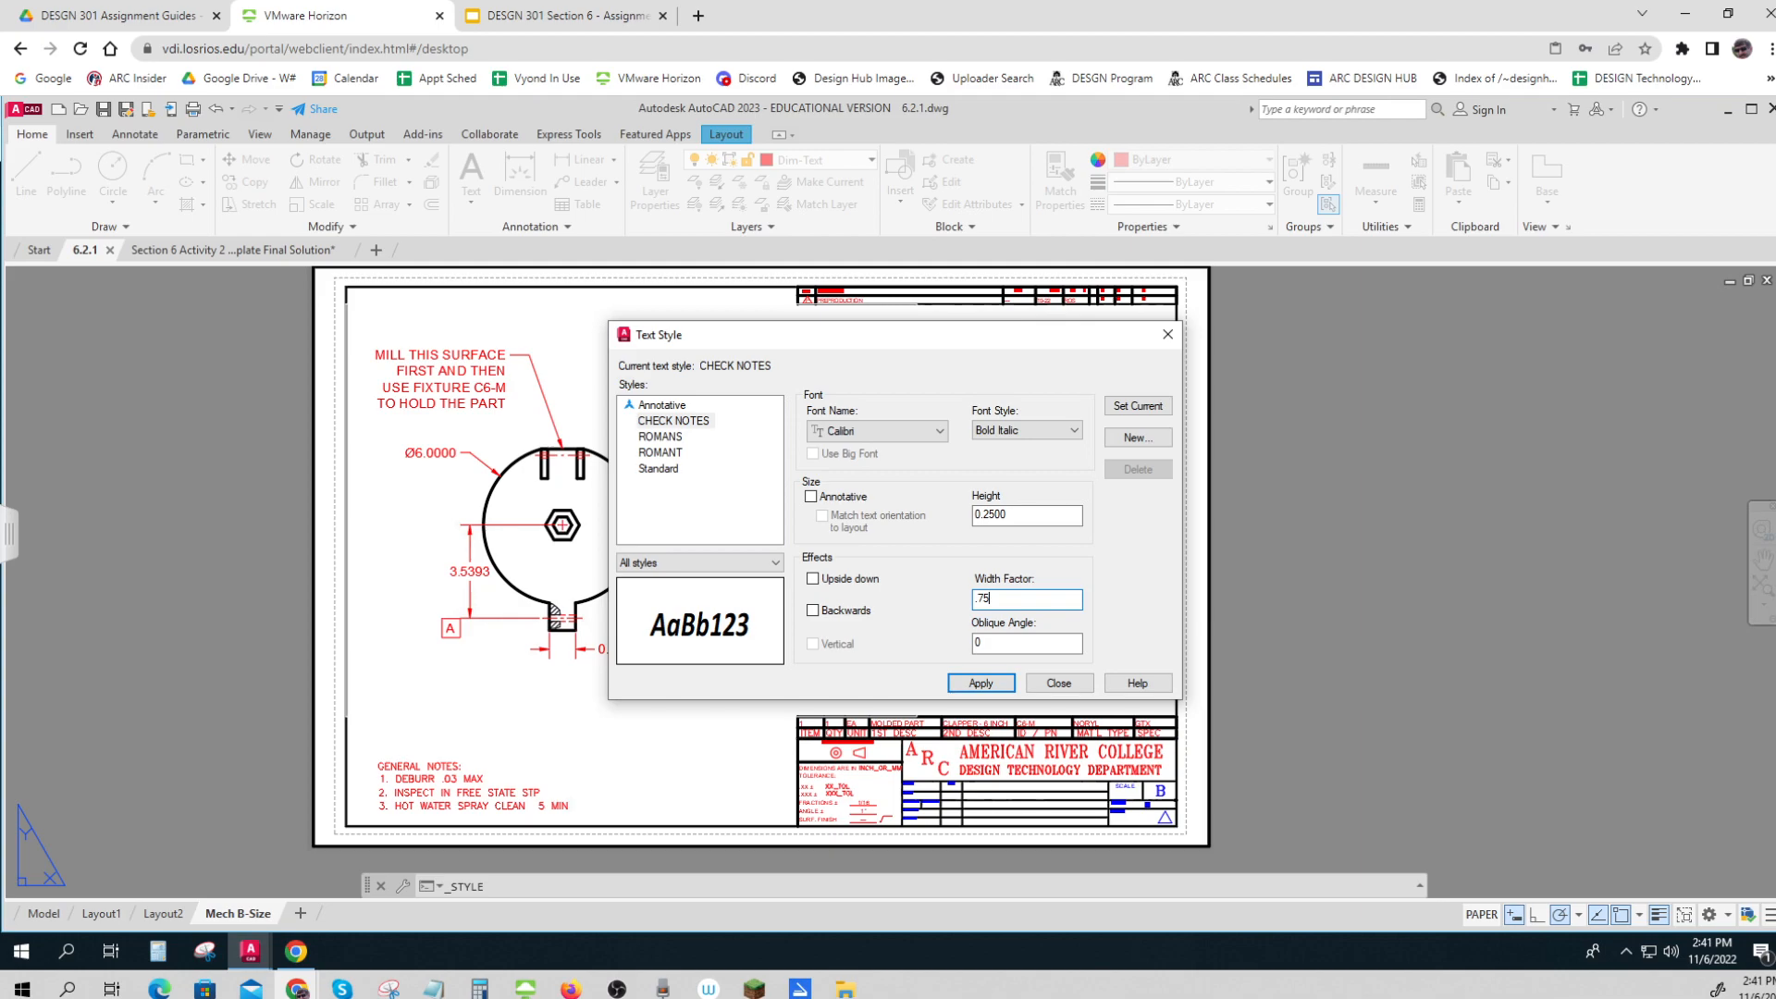
{"action": "left_click", "coordinate": [983, 684]}
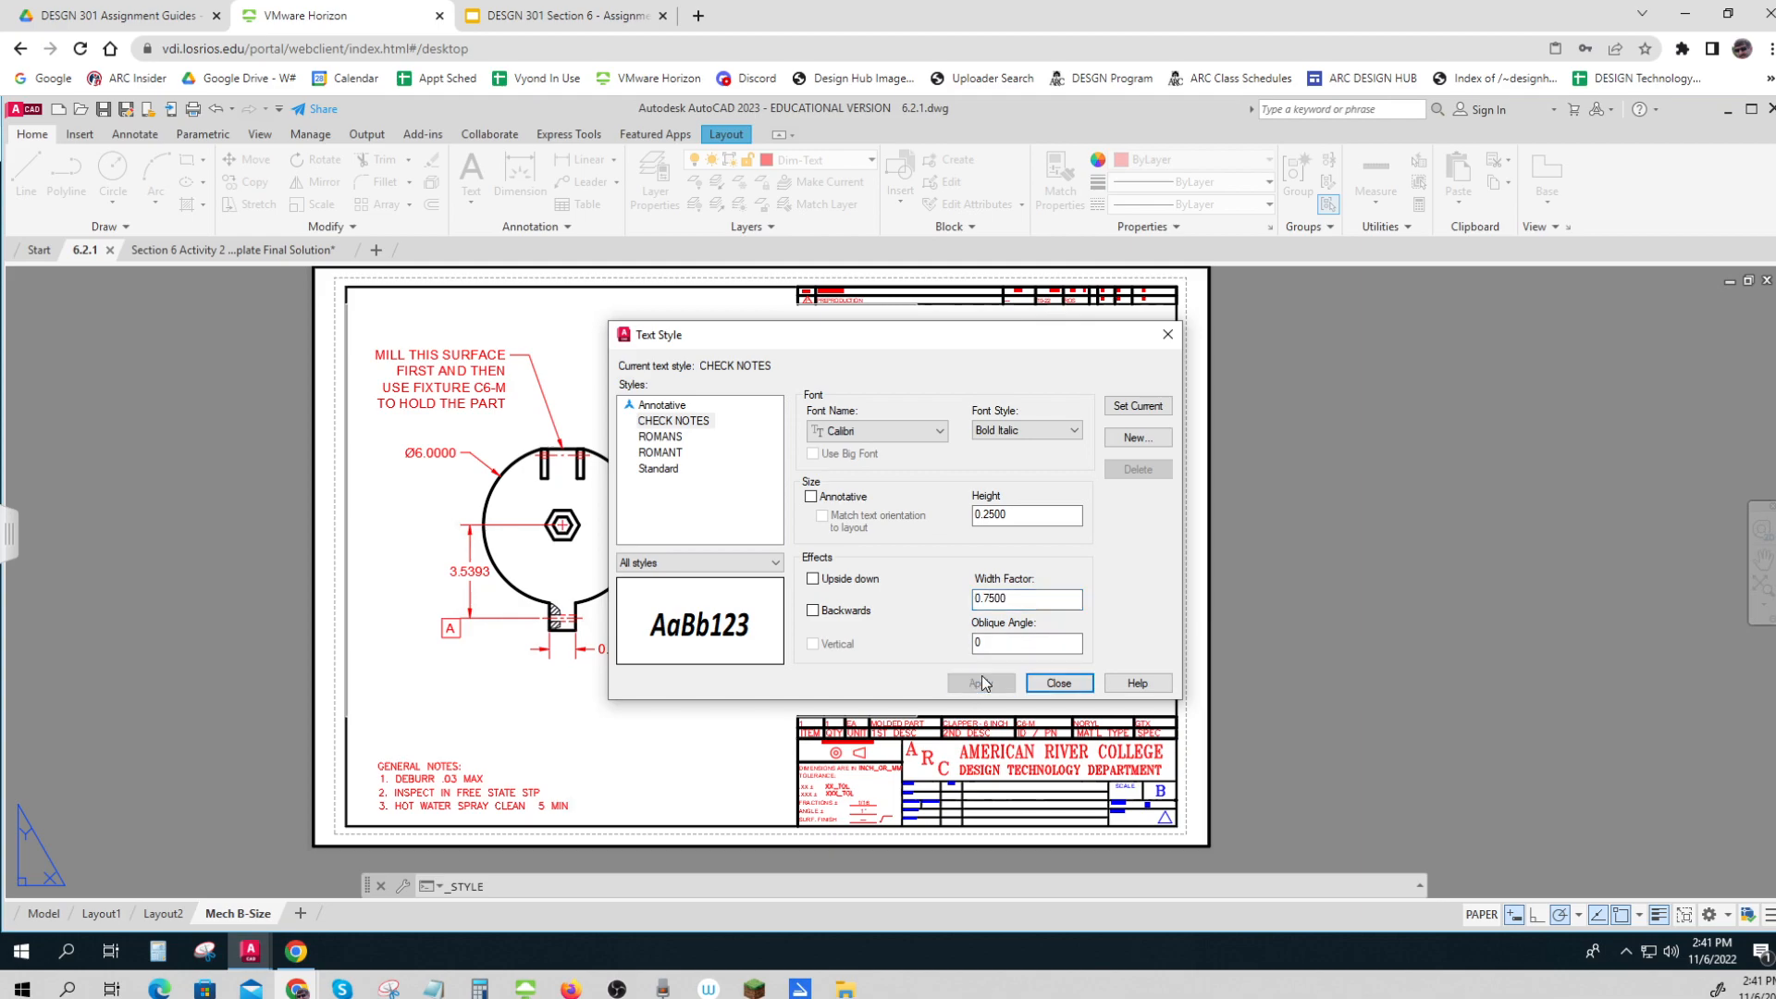
{"action": "left_click", "coordinate": [1059, 684]}
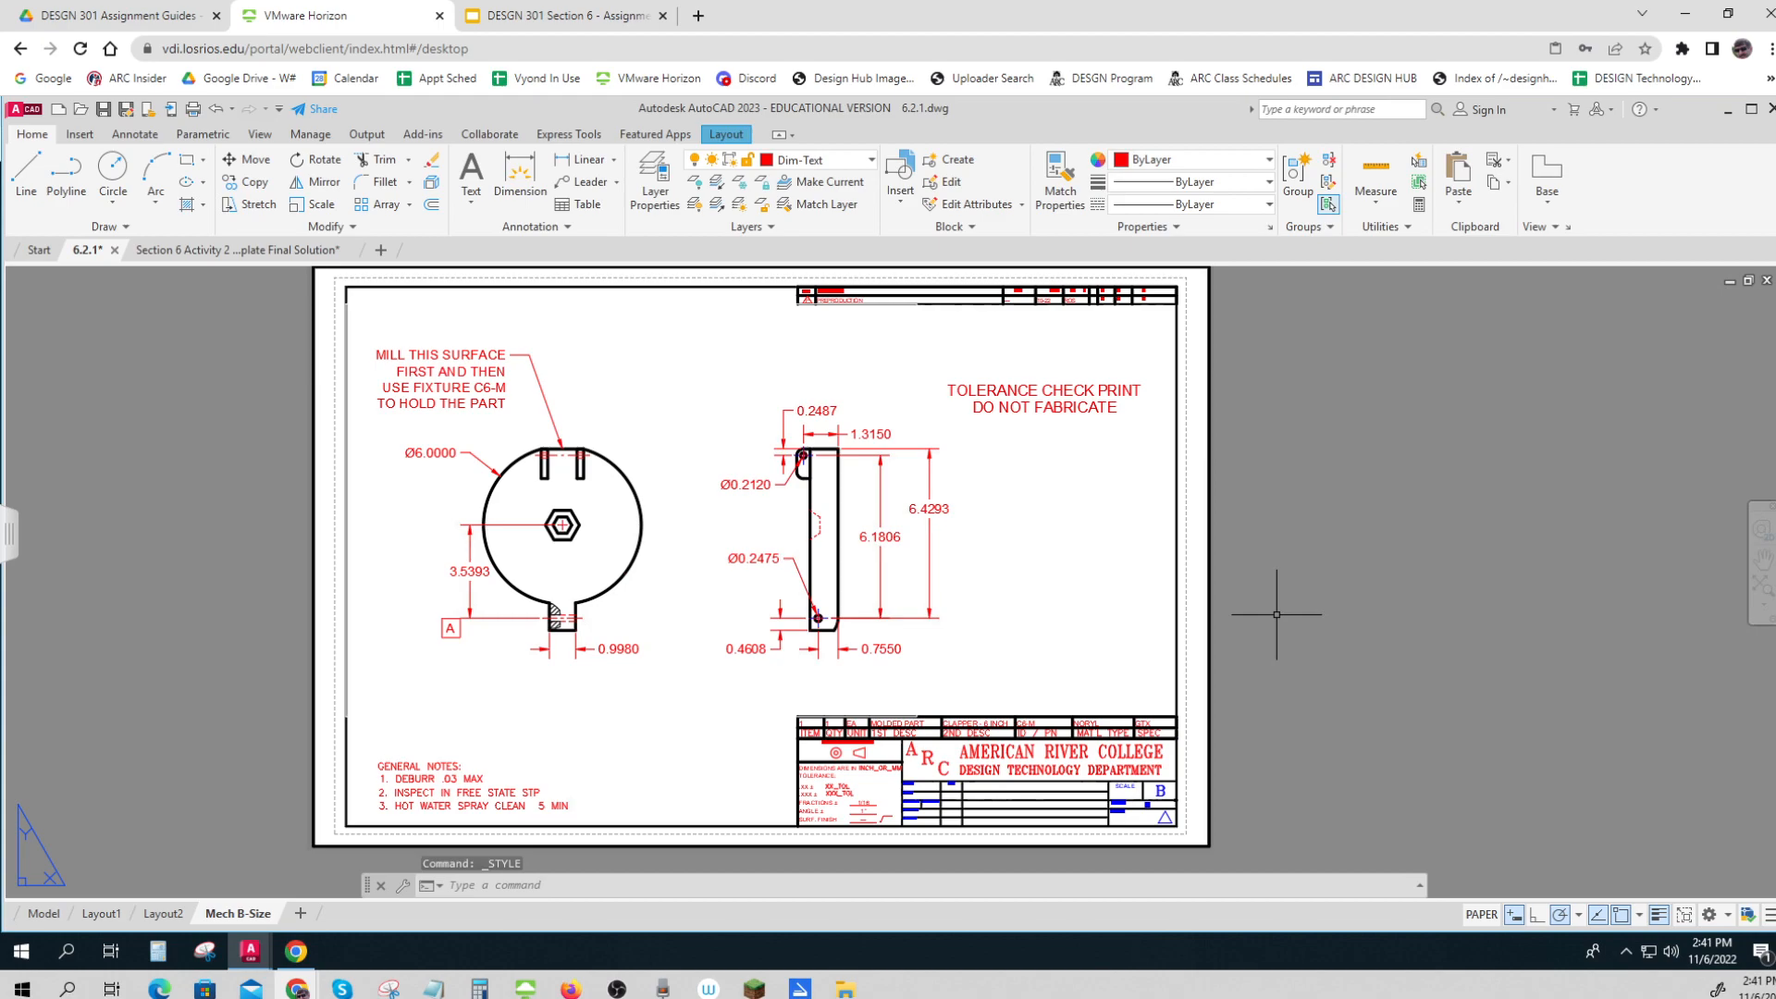
Step: Assign the CHECK NOTES text style to both lines of the TOLERANCE CHECK PRINT / DO NOT FABRICATE note
{"action": "key", "text": "Escape"}
{"action": "key", "text": "Escape"}
{"action": "key", "text": "Escape"}
{"action": "left_click", "coordinate": [1056, 461]}
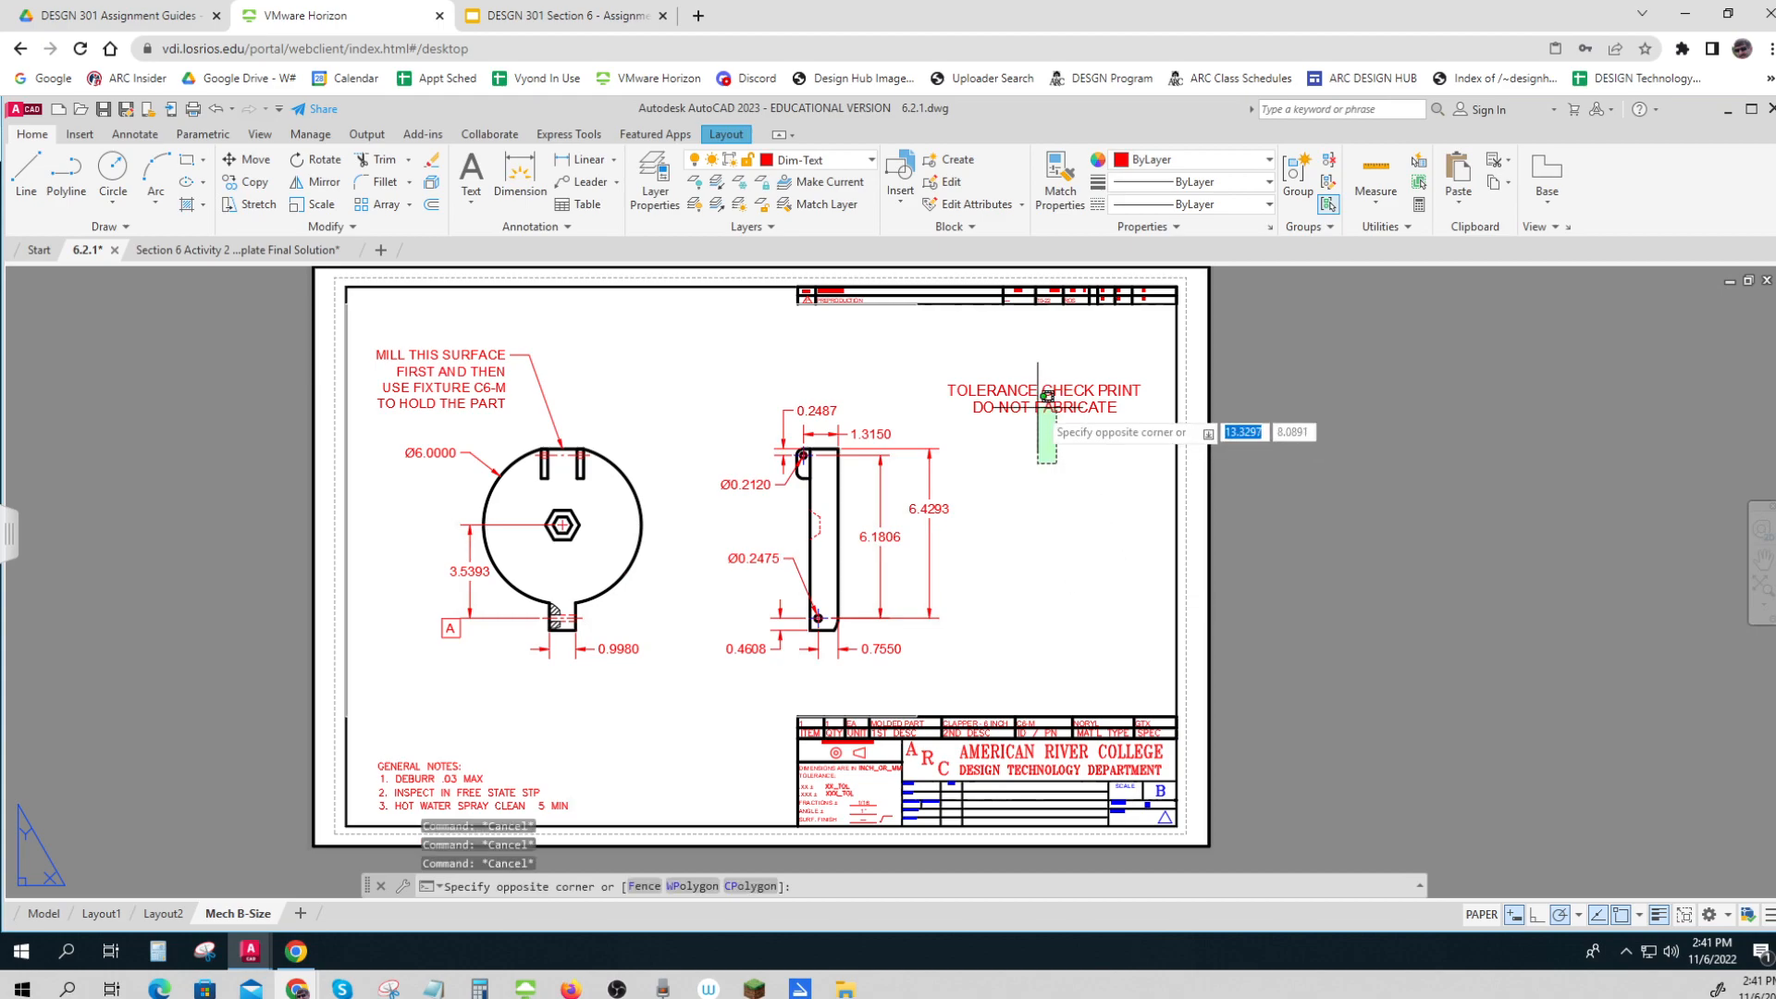
{"action": "left_click", "coordinate": [1022, 389]}
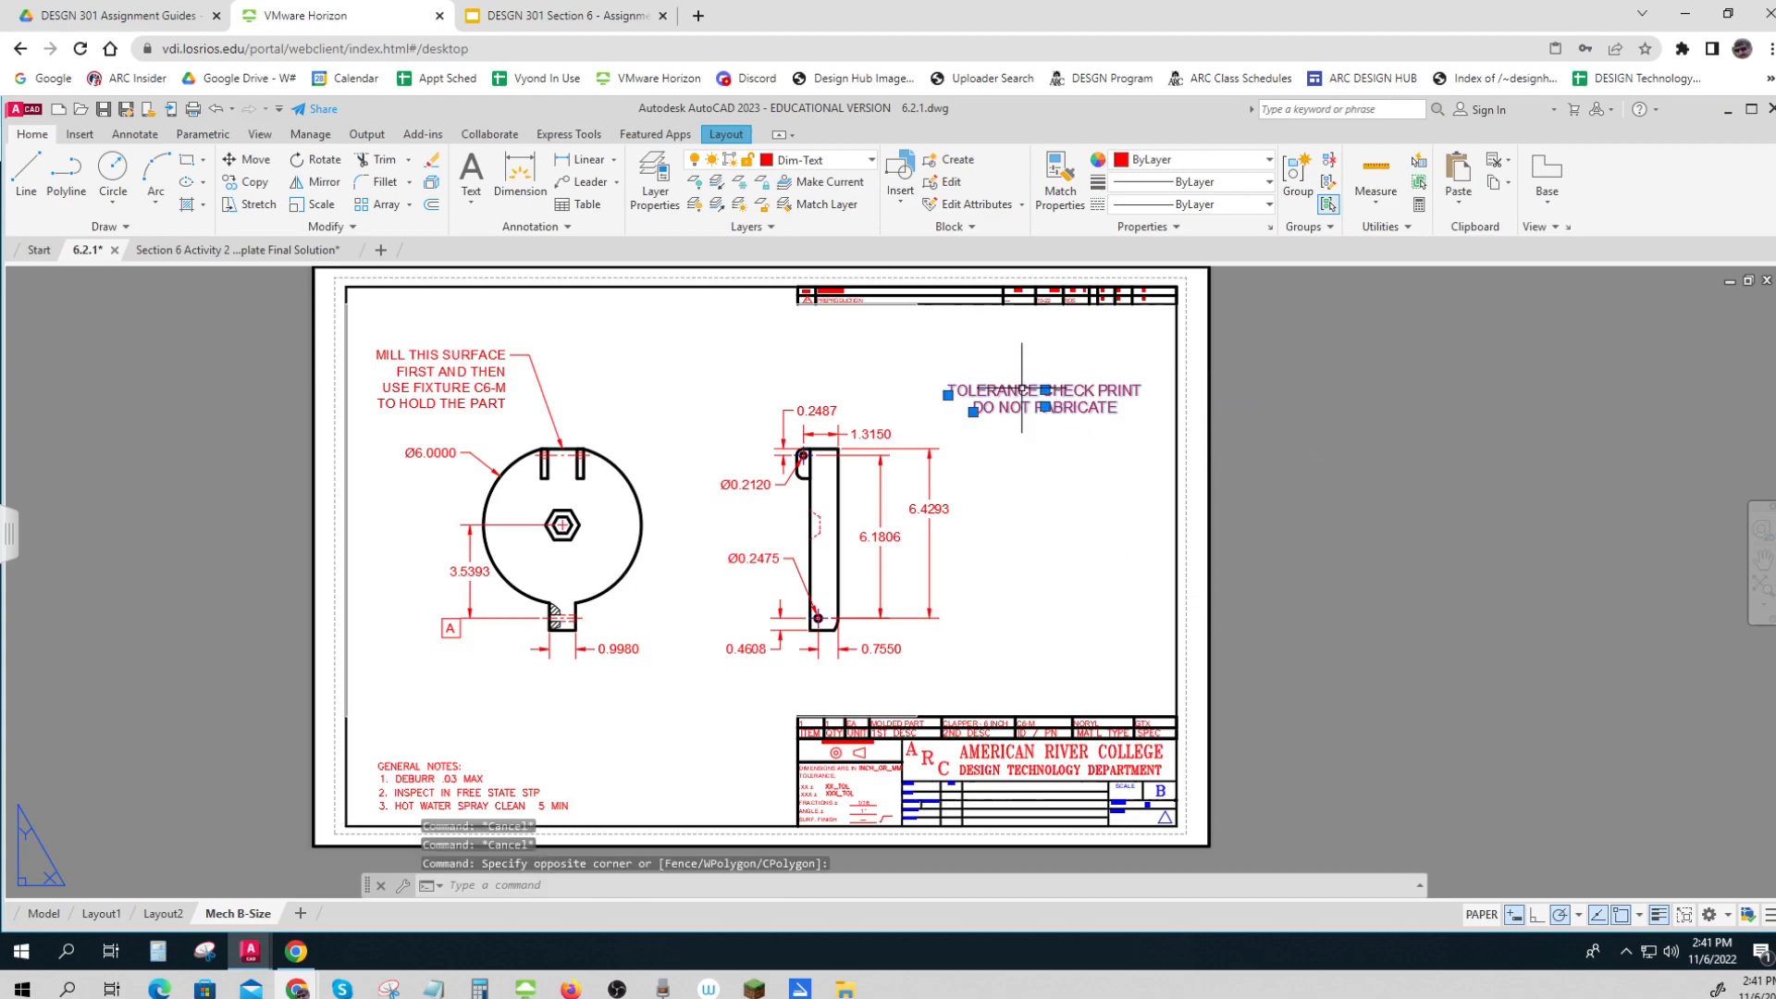
{"action": "right_click", "coordinate": [1022, 389]}
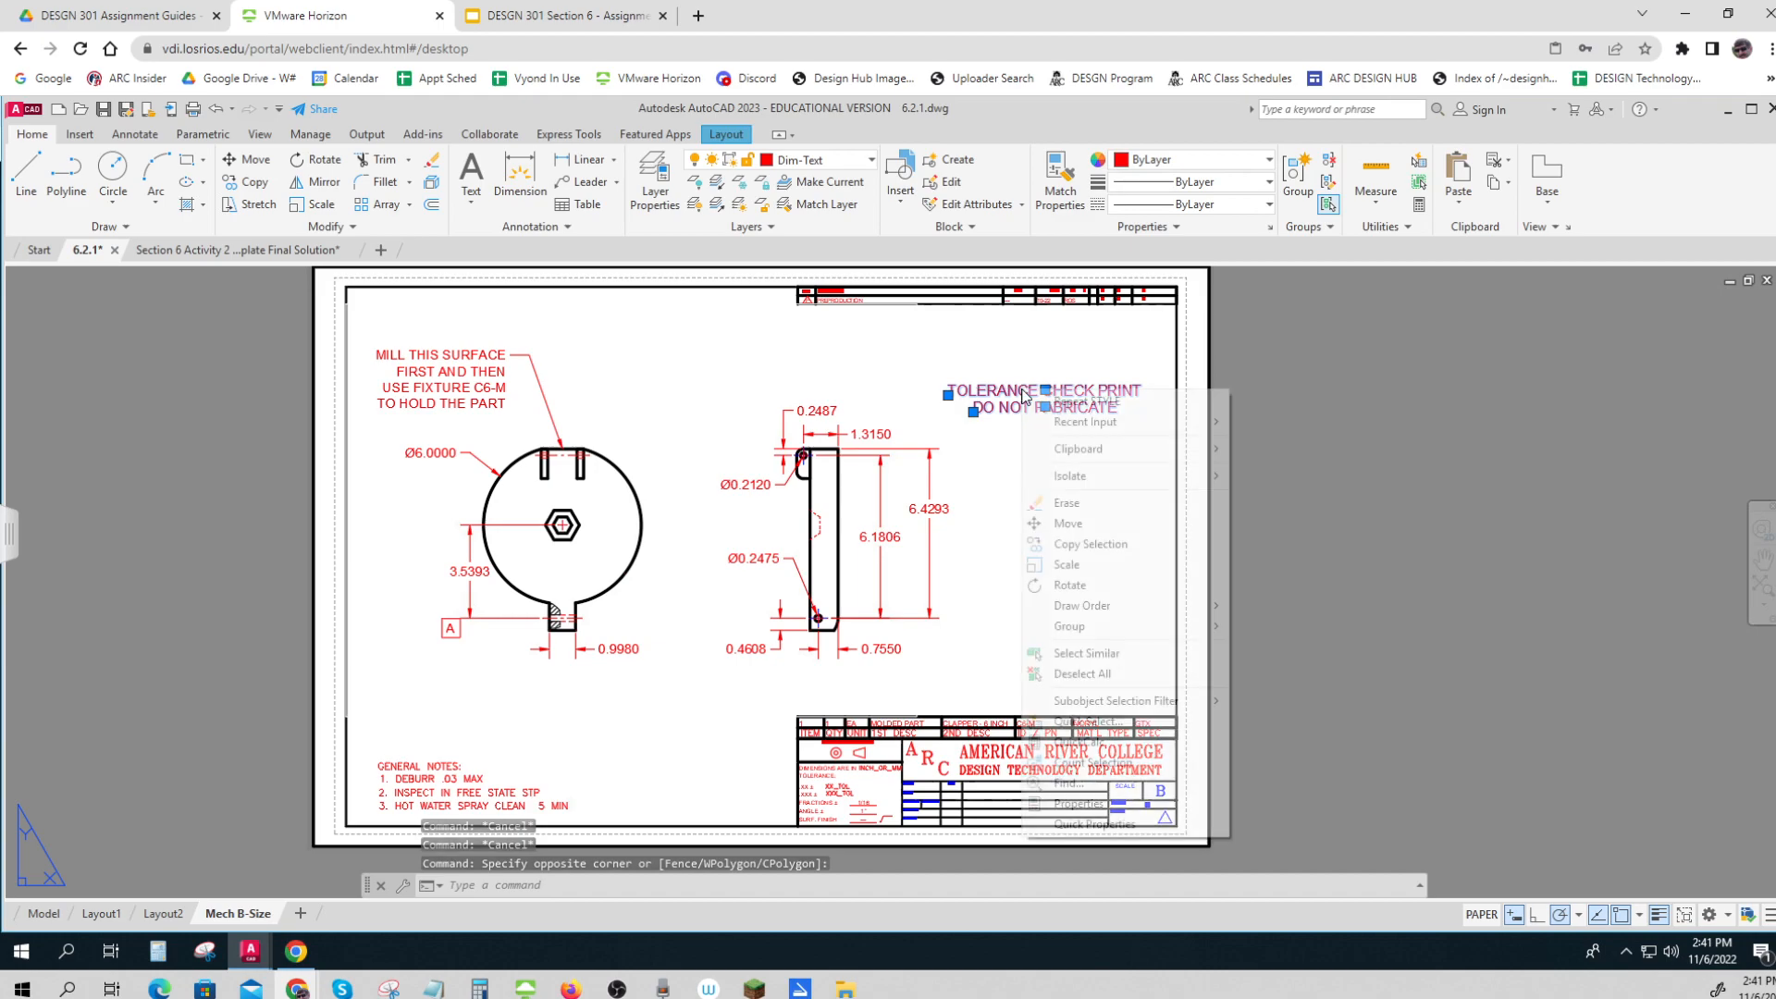
{"action": "left_click", "coordinate": [1073, 803]}
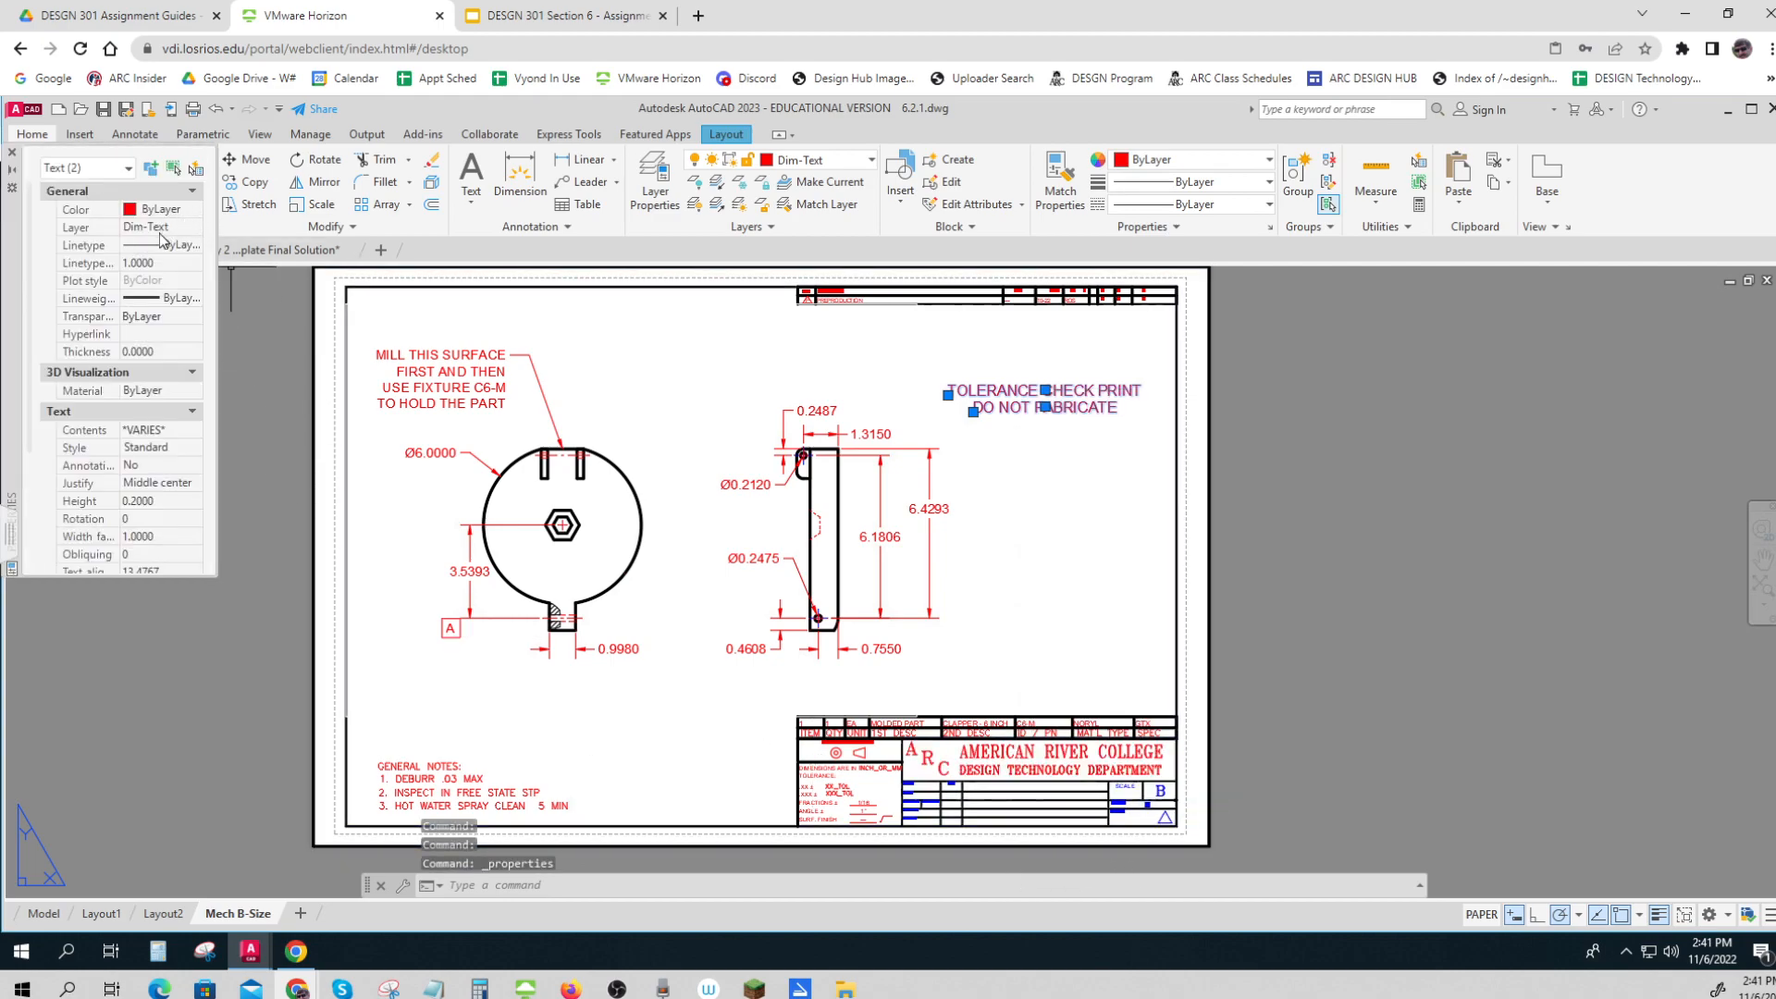
{"action": "left_click", "coordinate": [167, 450]}
{"action": "left_click", "coordinate": [195, 449]}
{"action": "left_click", "coordinate": [152, 491]}
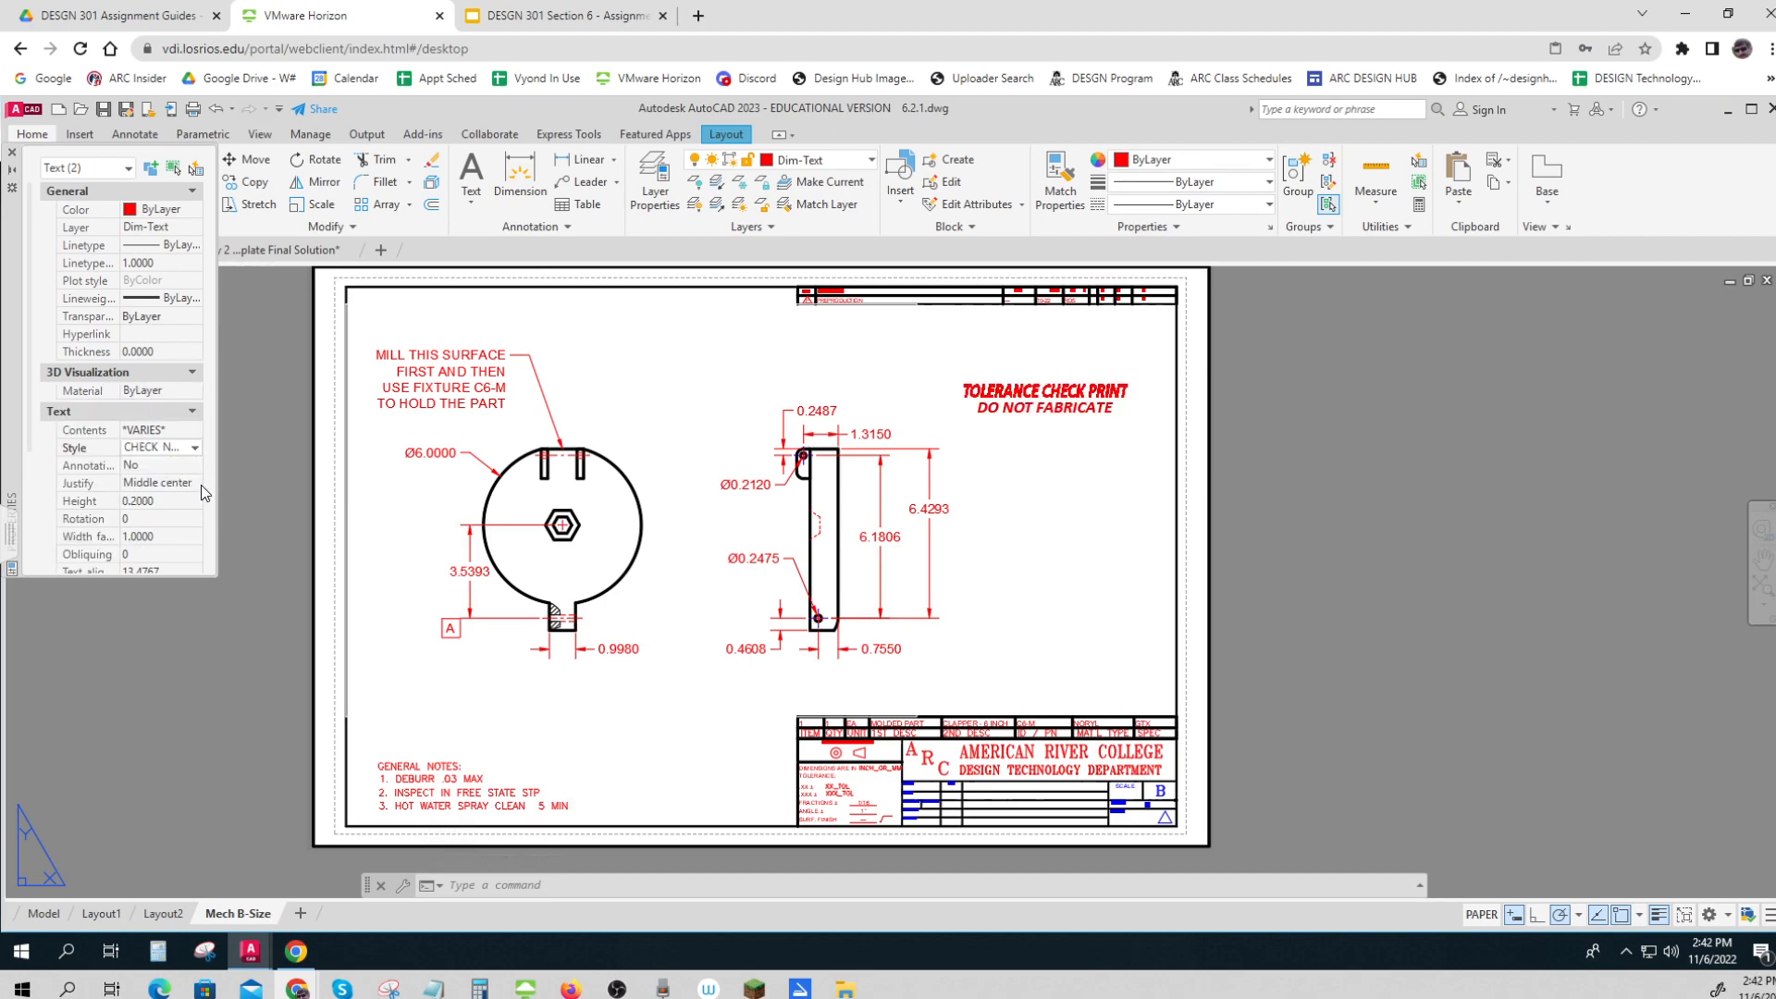
{"action": "key", "text": "Escape"}
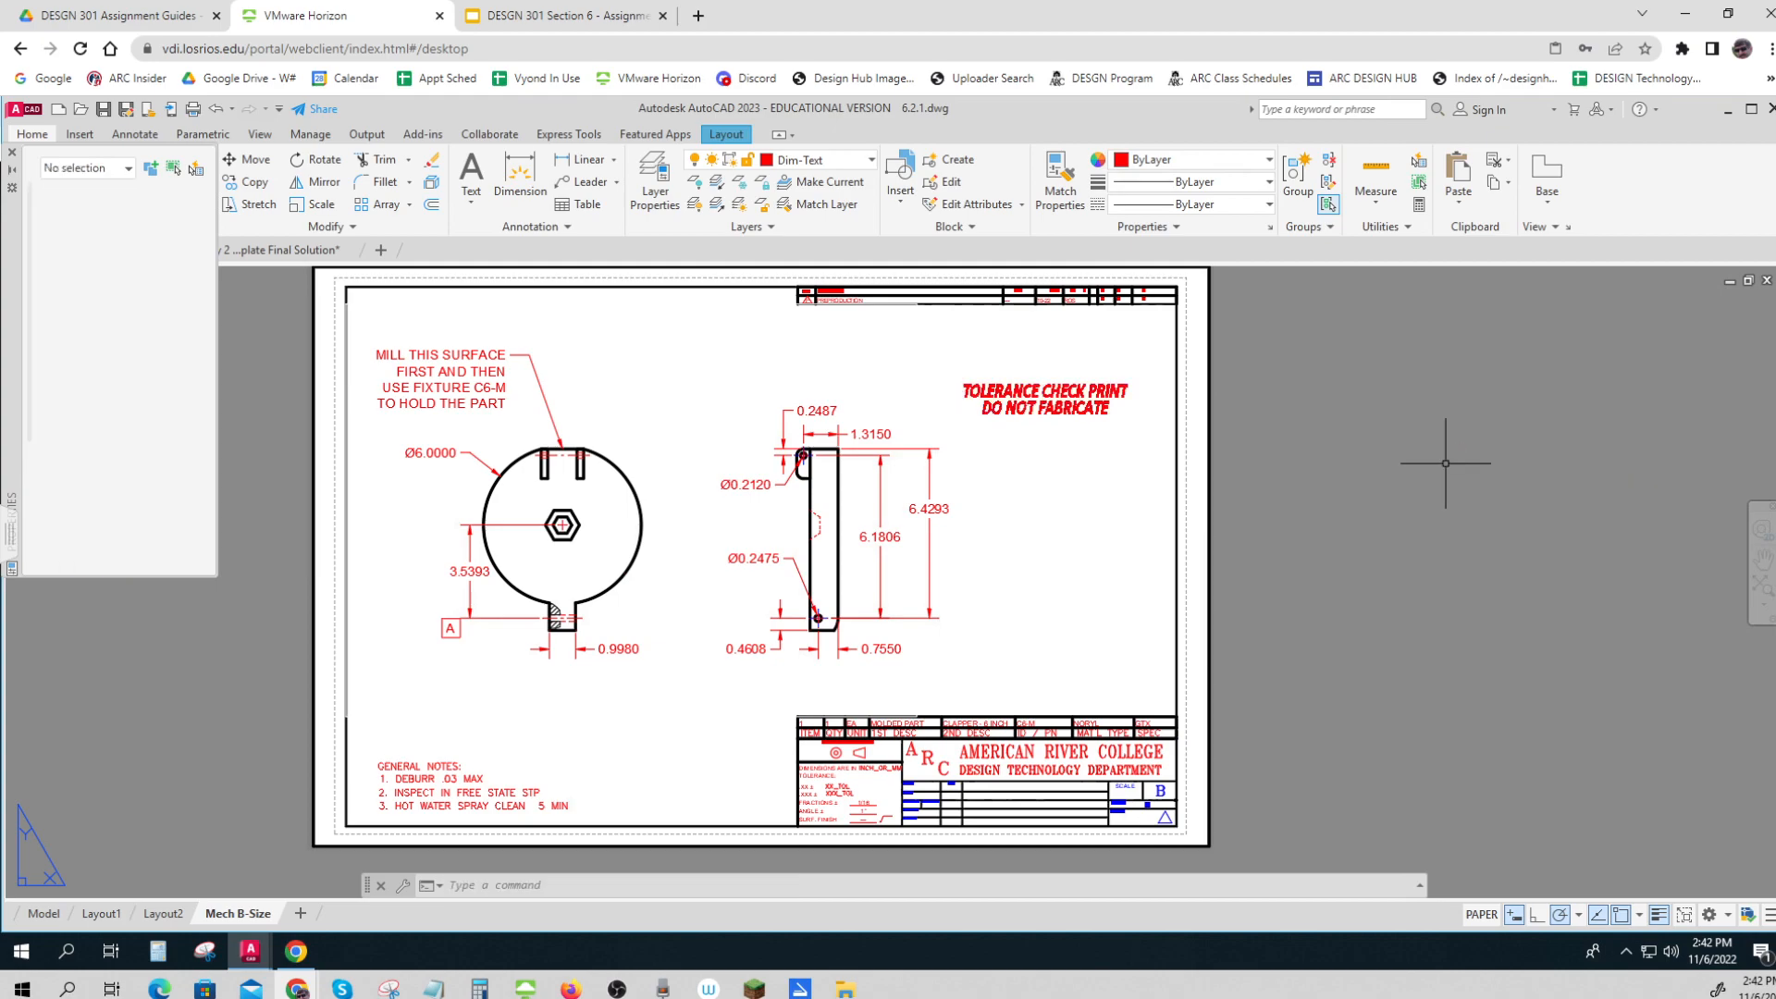
{"action": "left_click", "coordinate": [12, 154]}
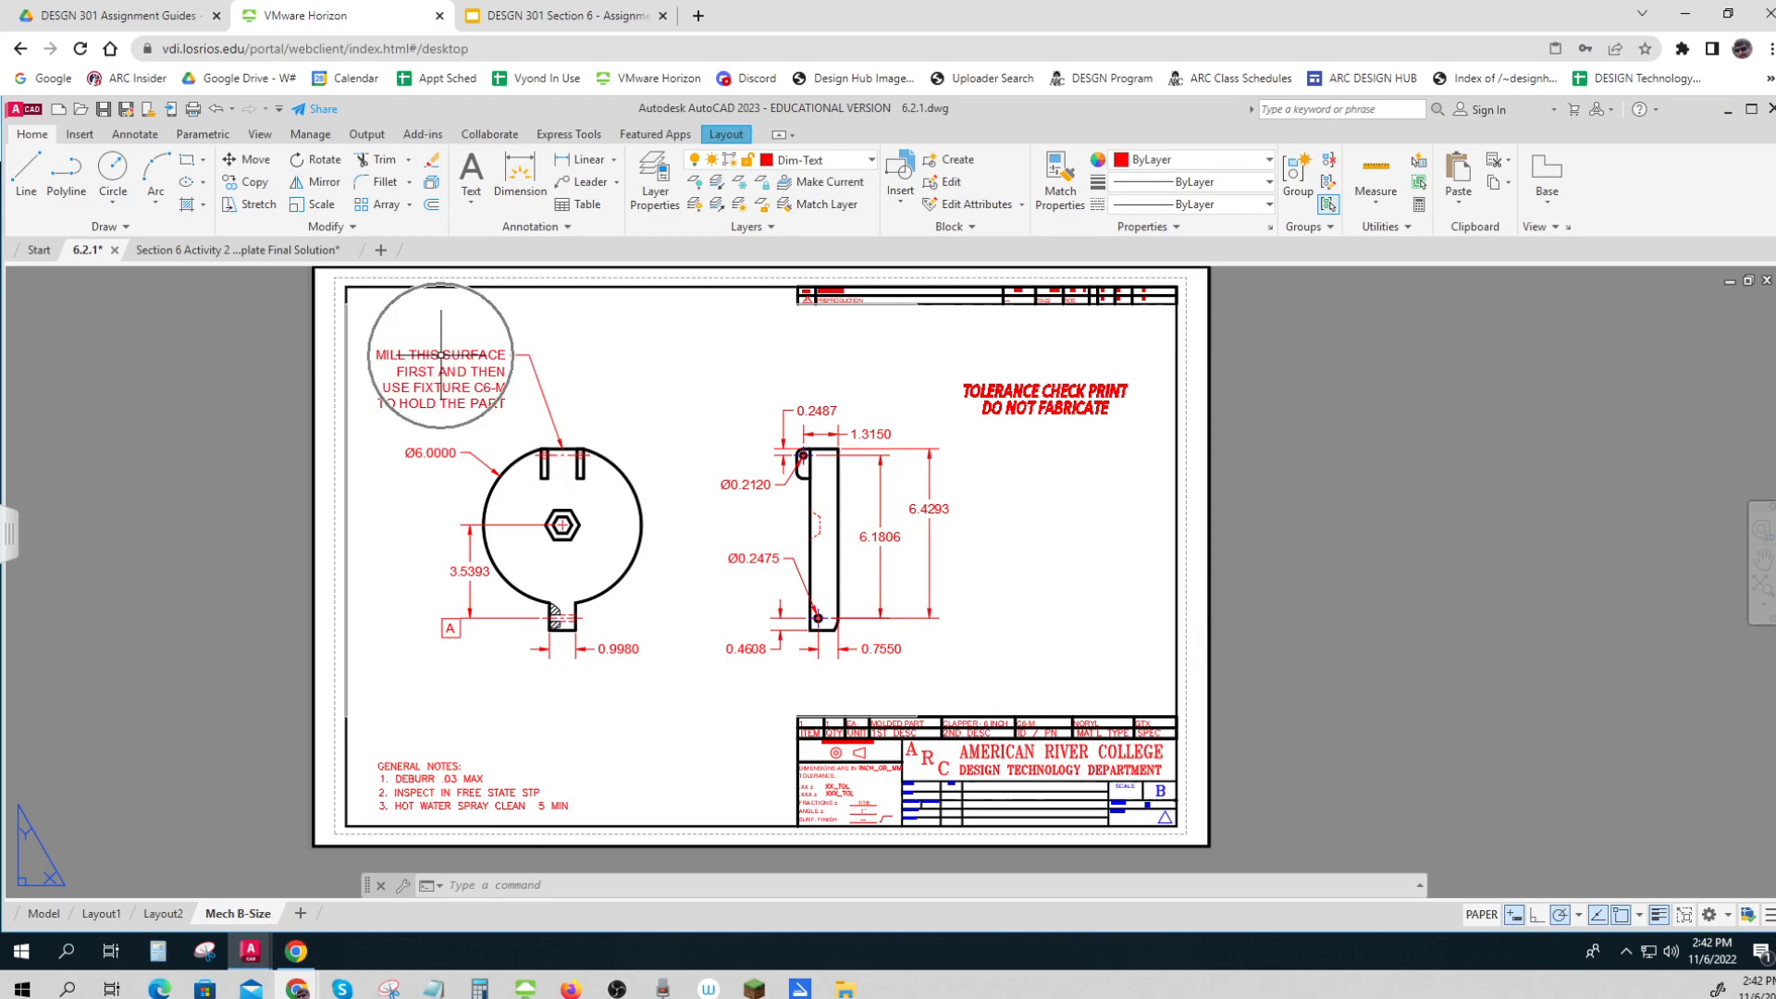
Step: Switch to the final solution drawing and open its MFG NOTES multileader style to inspect the settings
{"action": "left_click", "coordinate": [245, 253]}
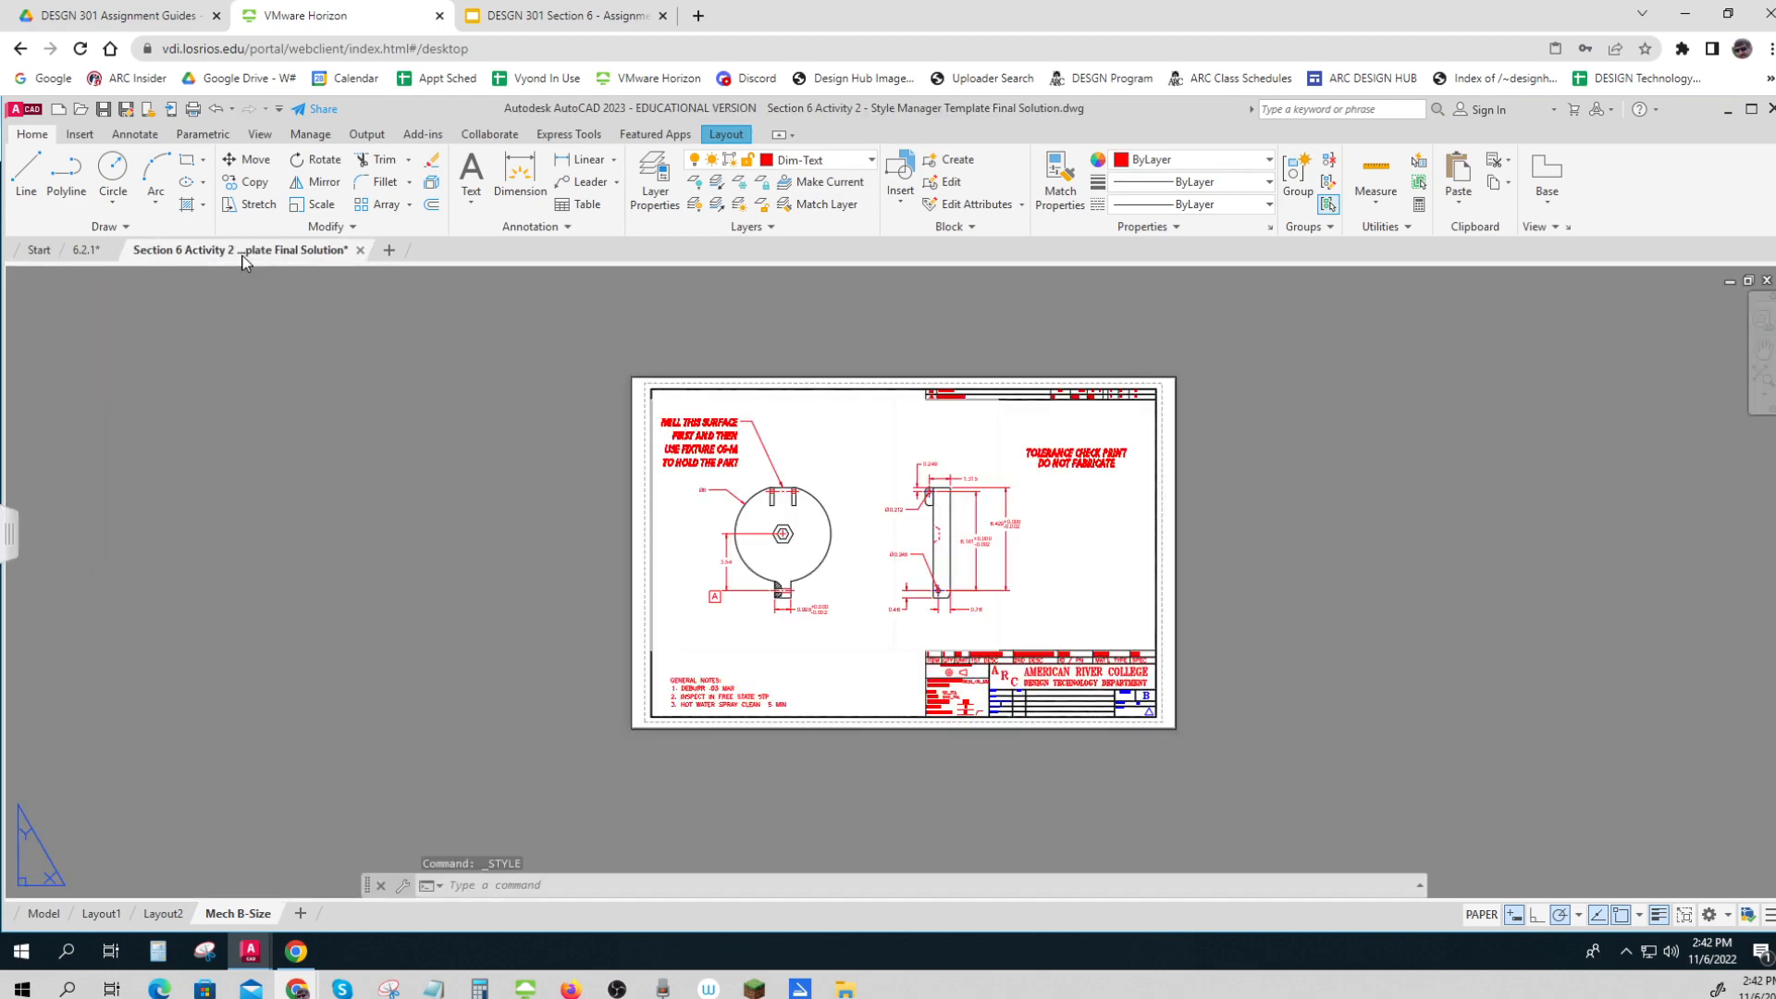
{"action": "left_click", "coordinate": [563, 227]}
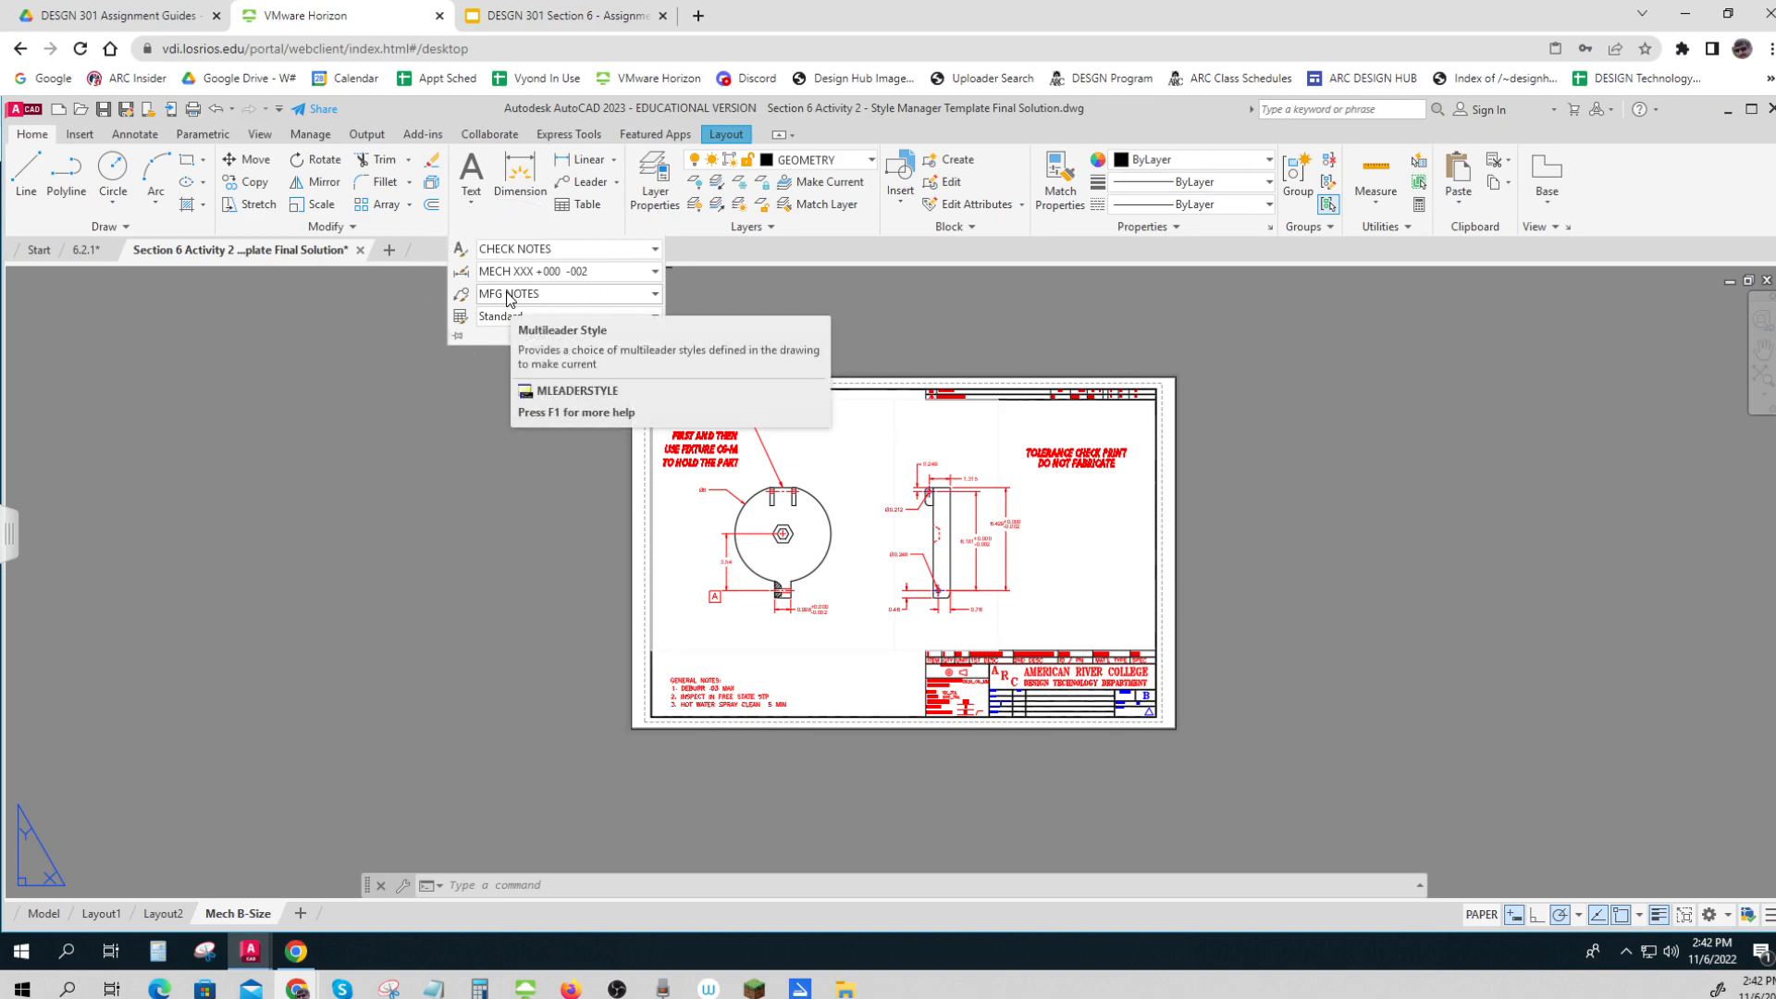
{"action": "left_click", "coordinate": [655, 296]}
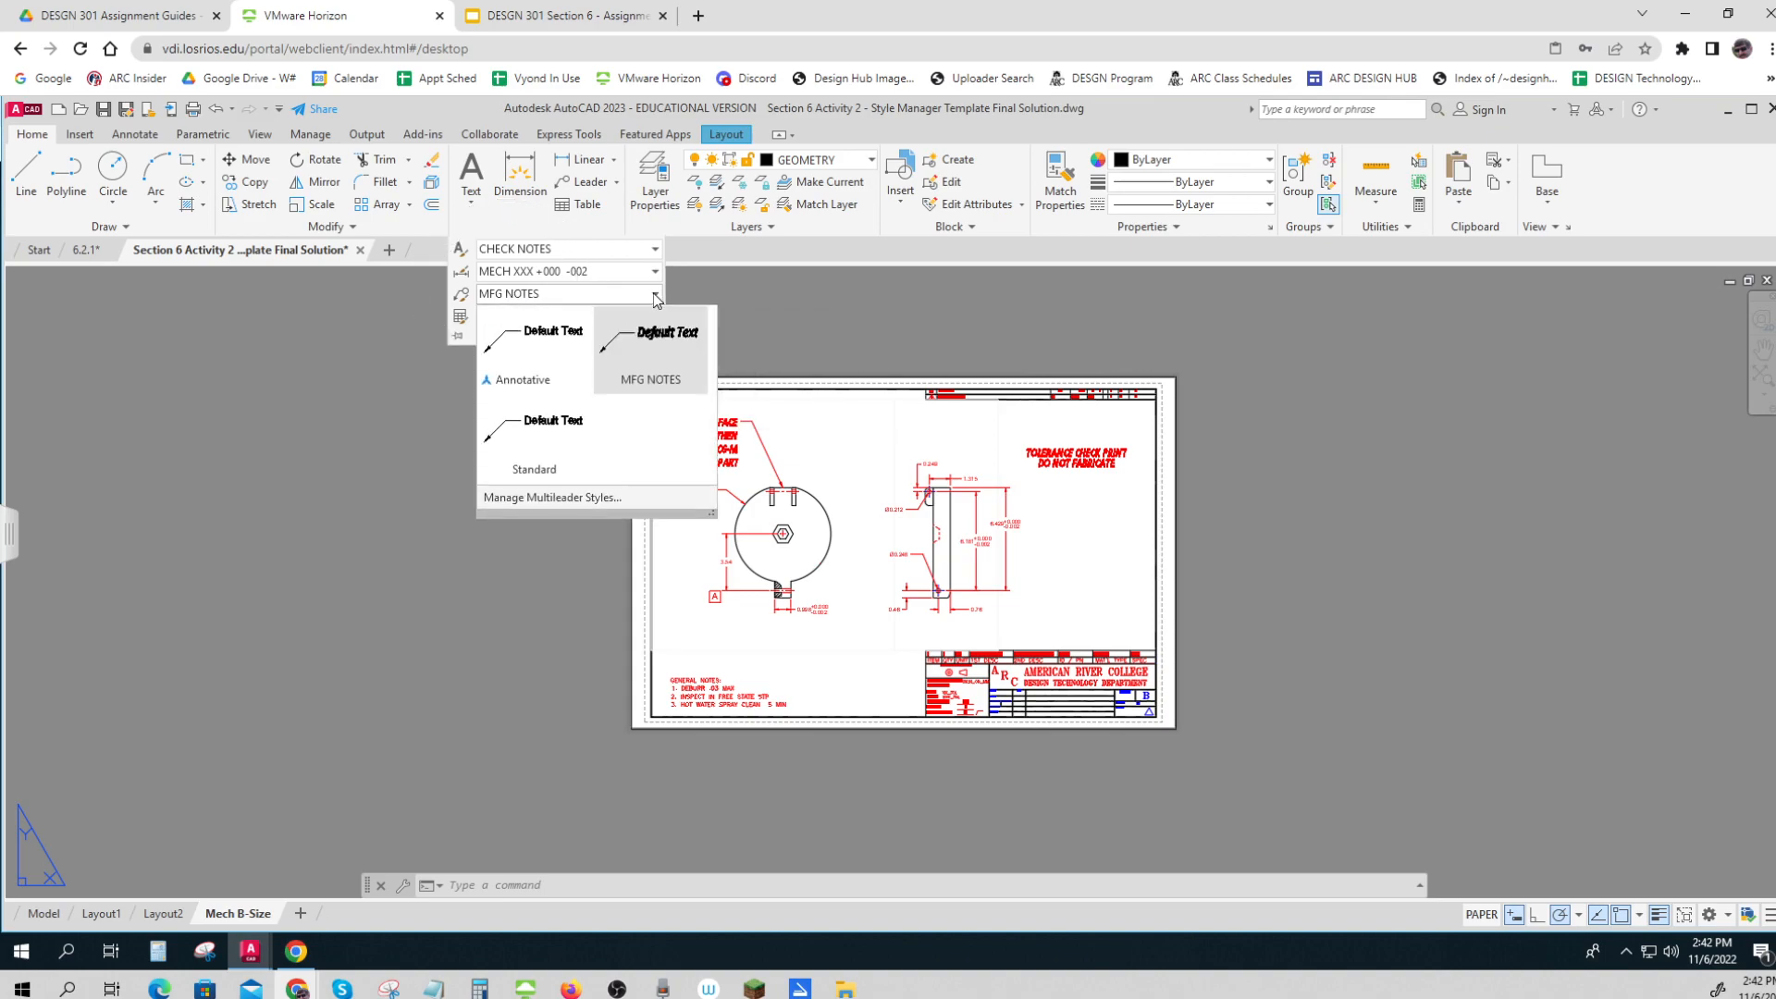
{"action": "left_click", "coordinate": [567, 497]}
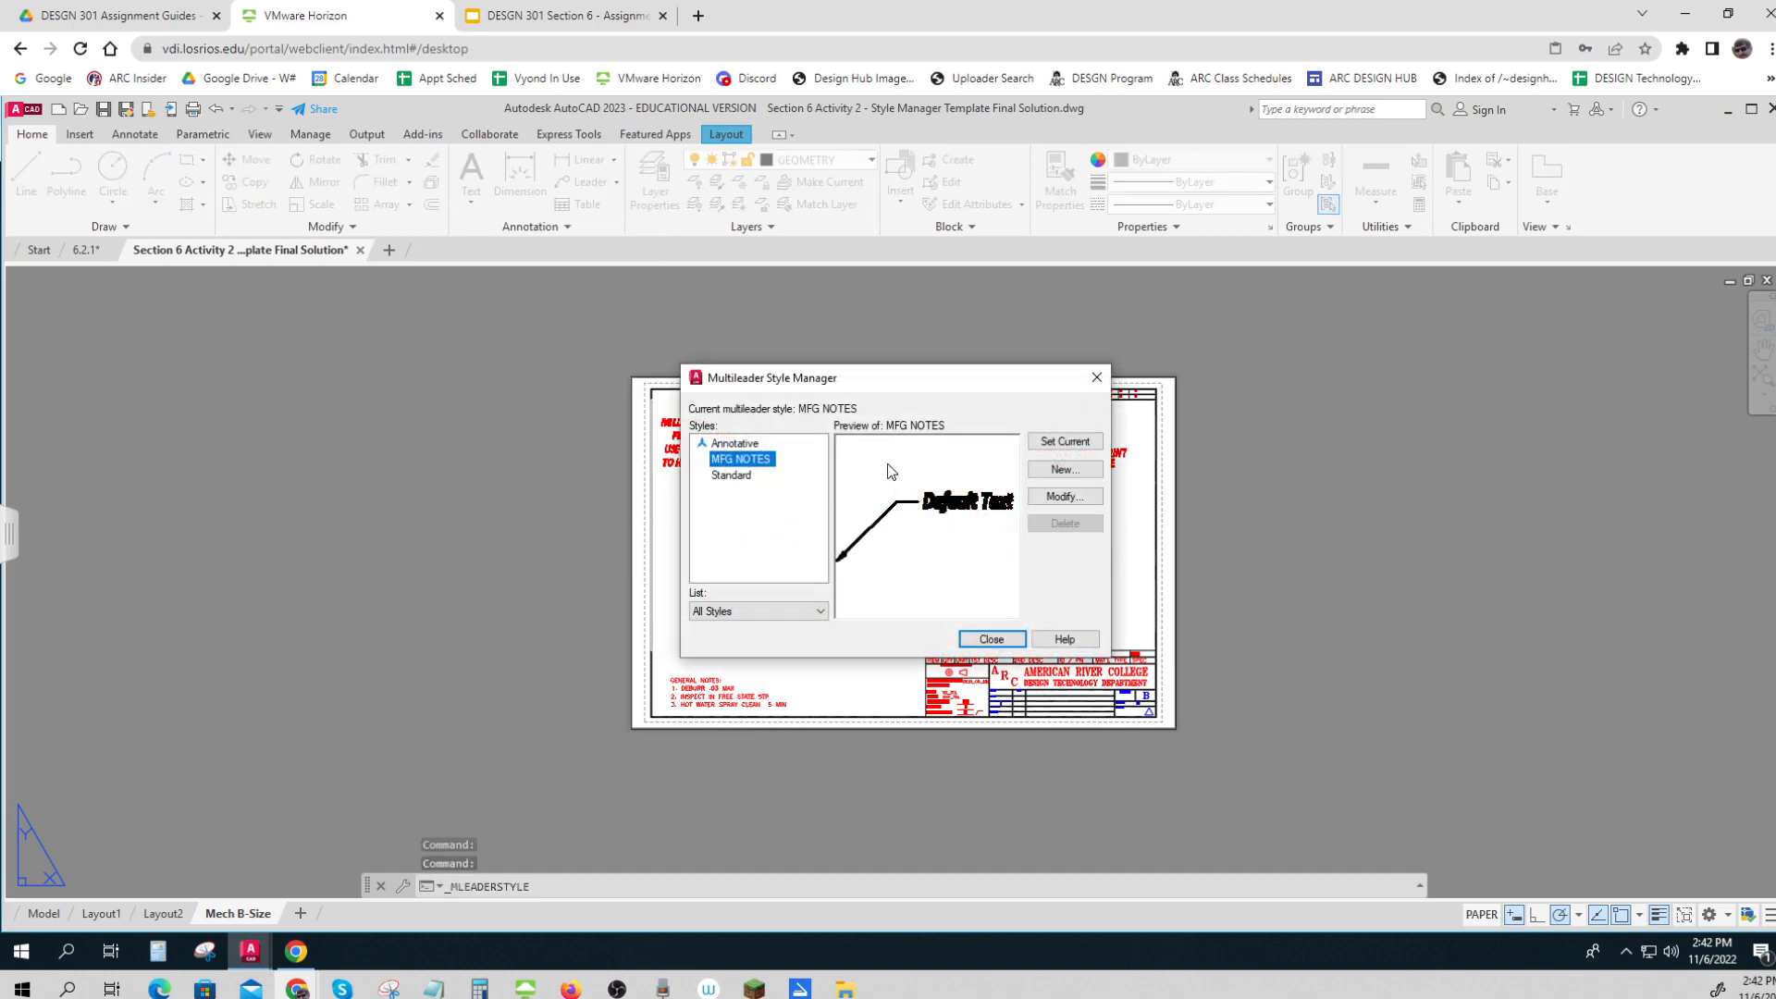
{"action": "left_click", "coordinate": [1052, 498]}
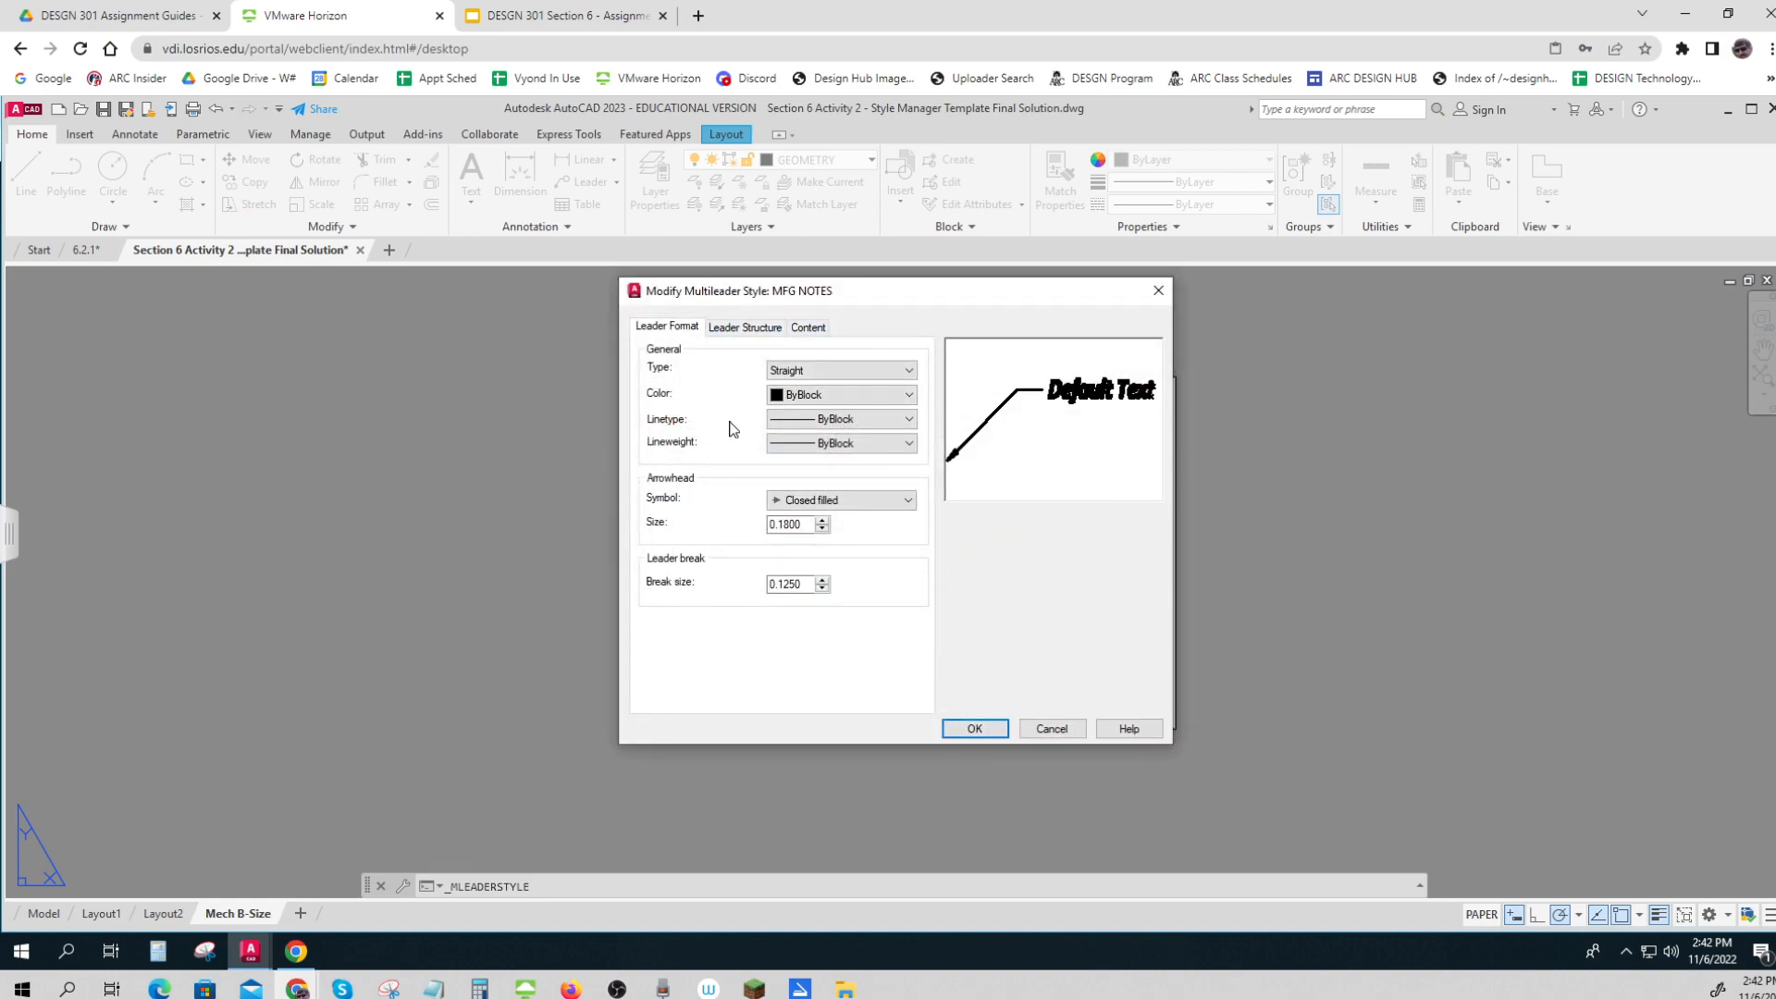
Step: Examine which text style the MFG NOTES multileader content uses, and close the multileader style dialogs
{"action": "left_click", "coordinate": [811, 330]}
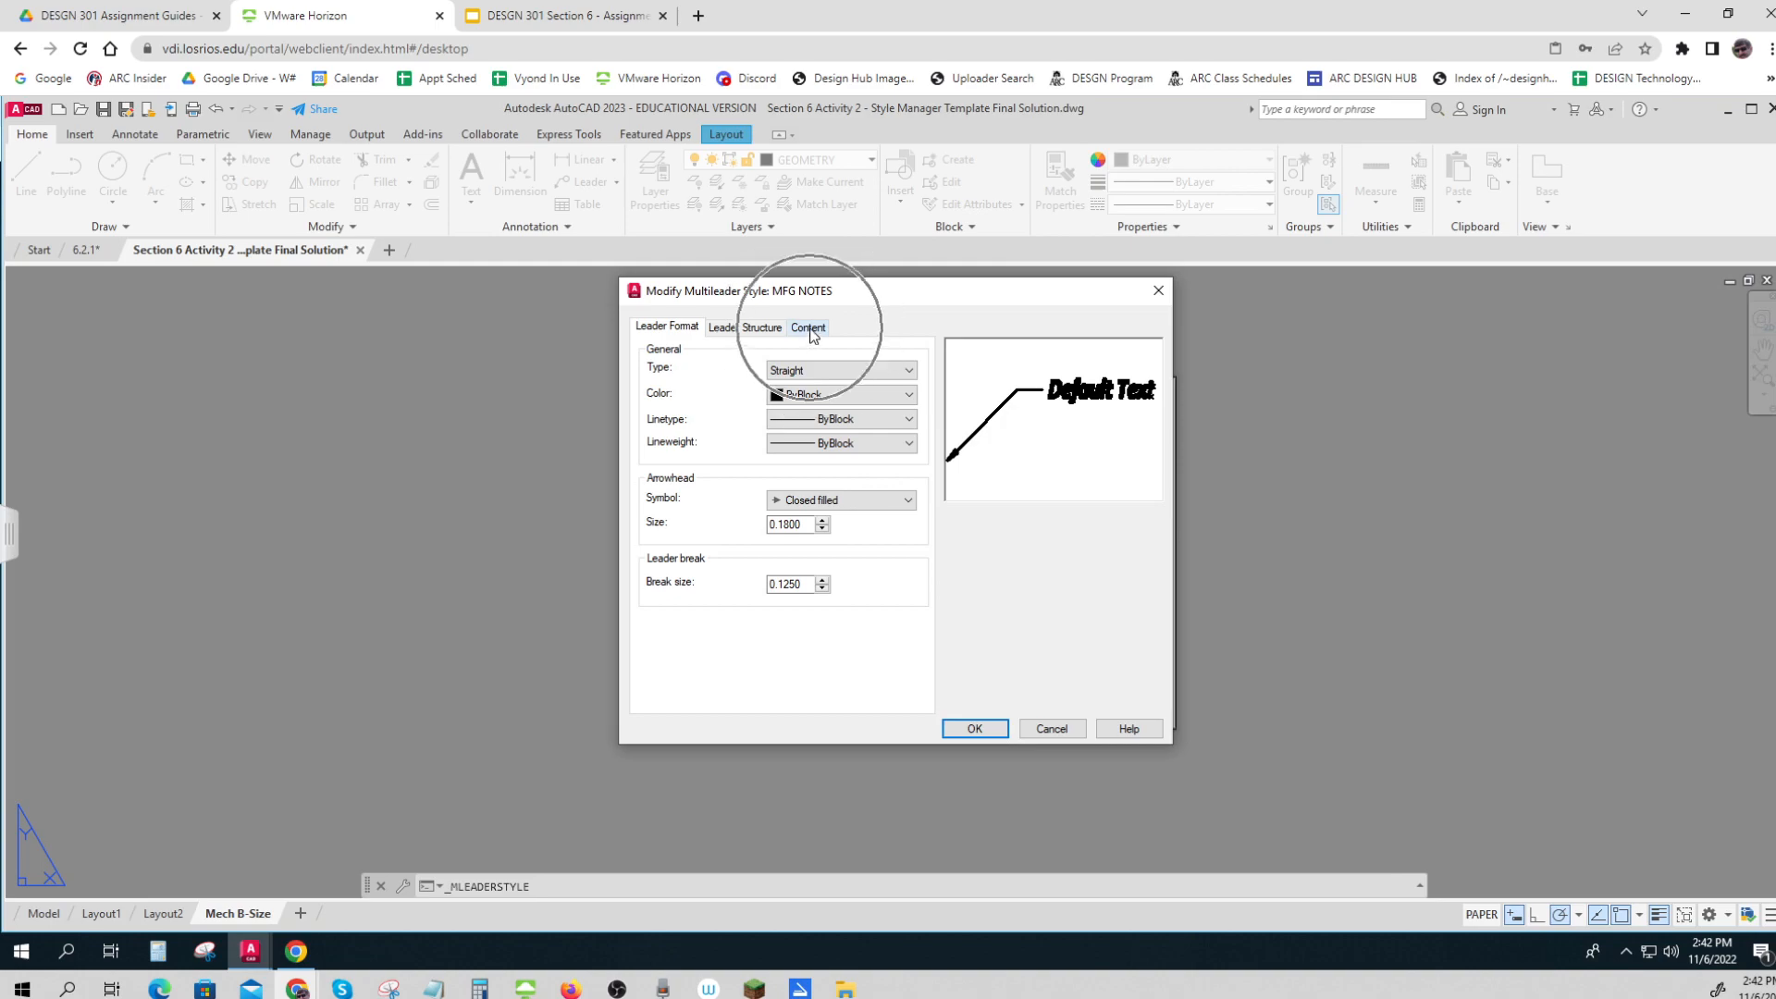
{"action": "left_click", "coordinate": [810, 330]}
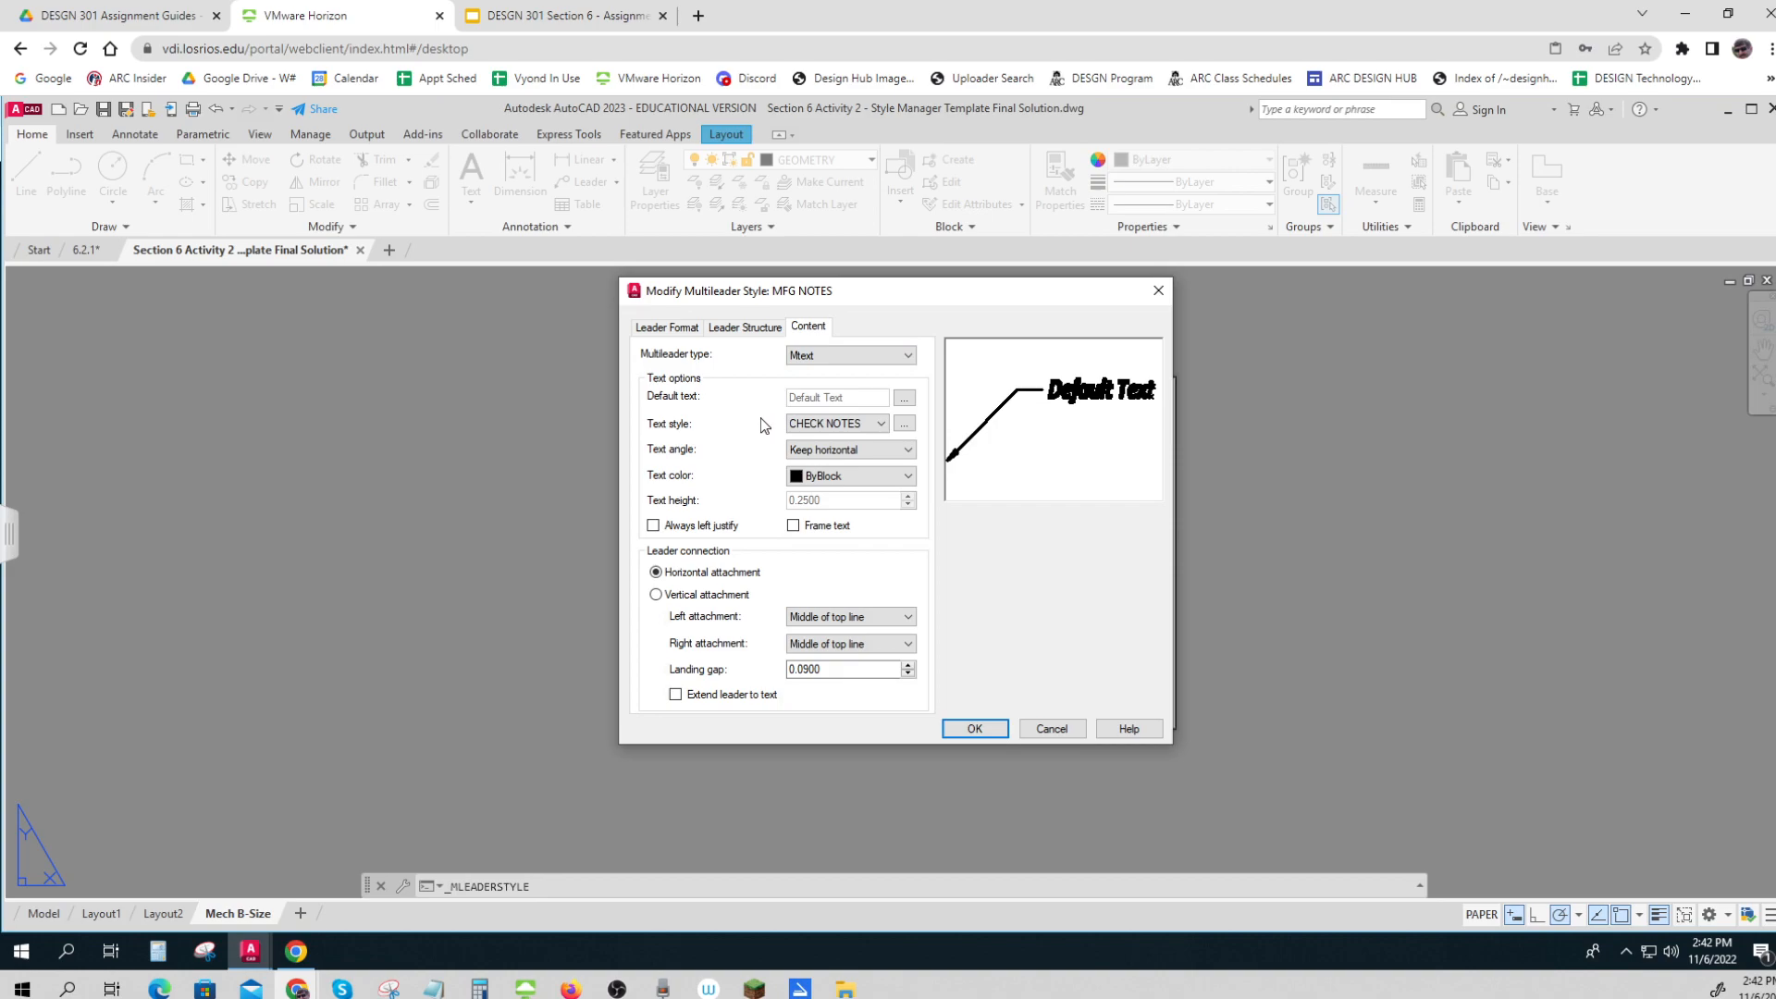
{"action": "left_click", "coordinate": [836, 431]}
{"action": "left_click", "coordinate": [846, 427]}
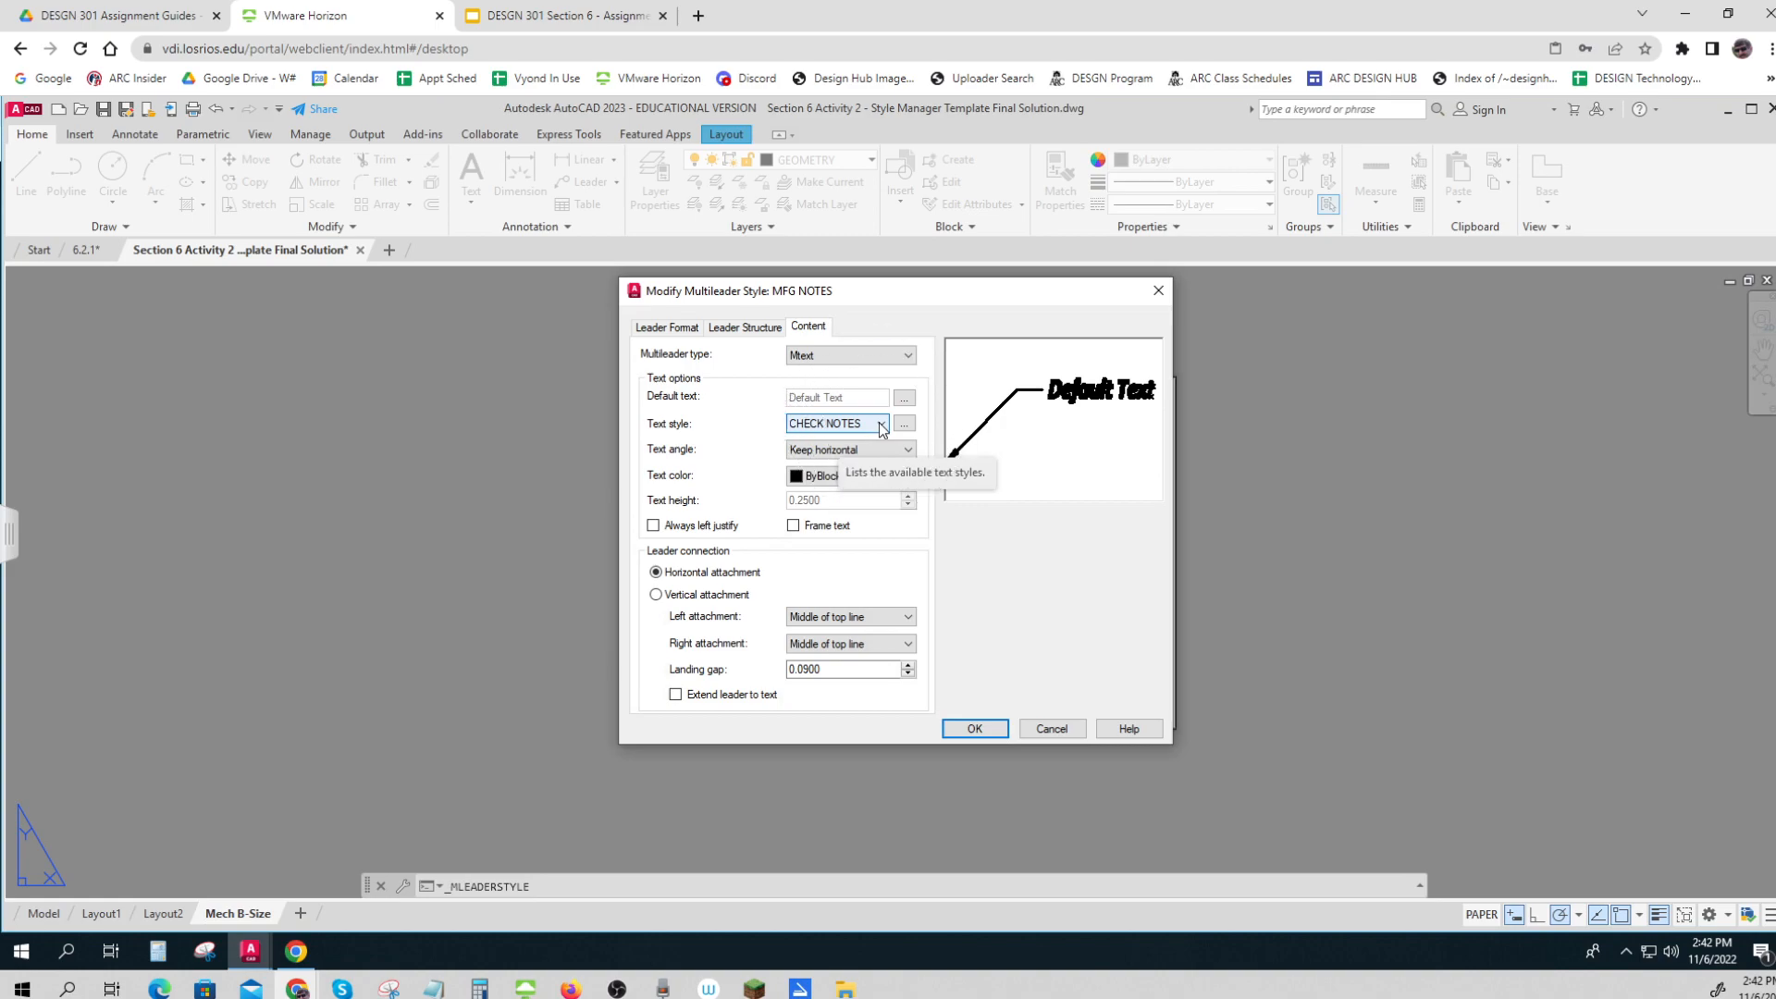
{"action": "key", "text": "ctrl"}
{"action": "key", "text": "ctrl"}
{"action": "key", "text": "ctrl"}
{"action": "key", "text": "ctrl"}
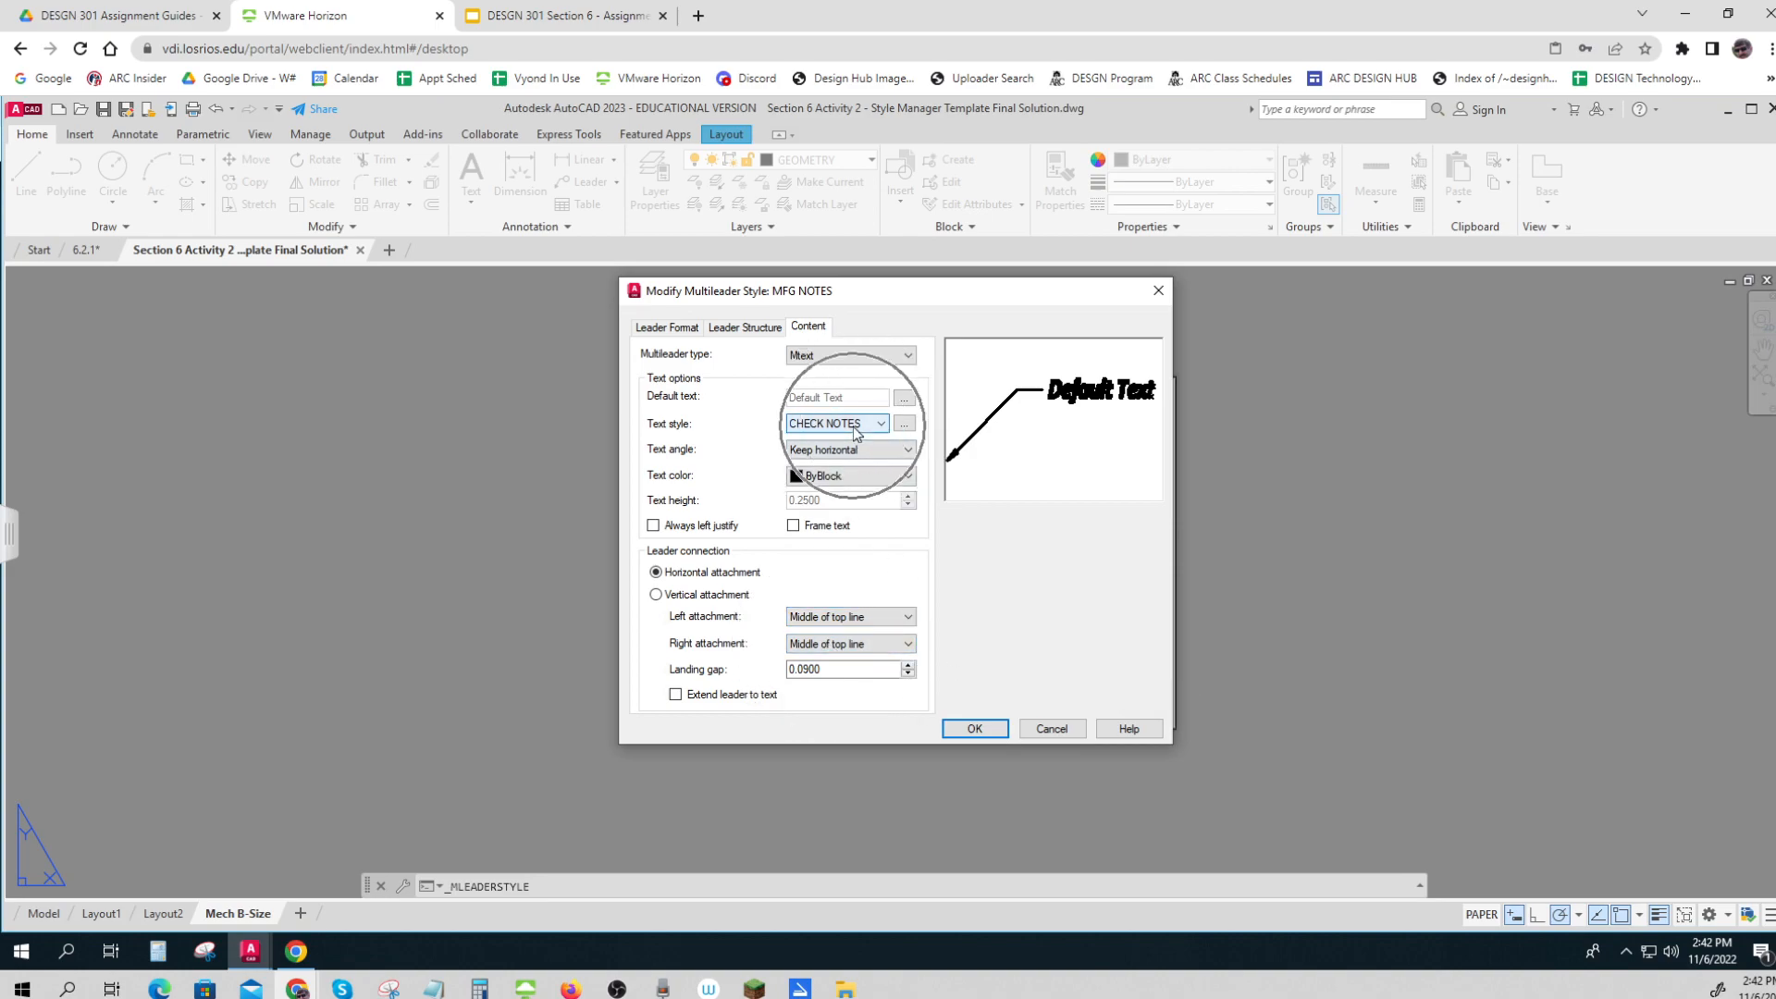
{"action": "key", "text": "ctrl"}
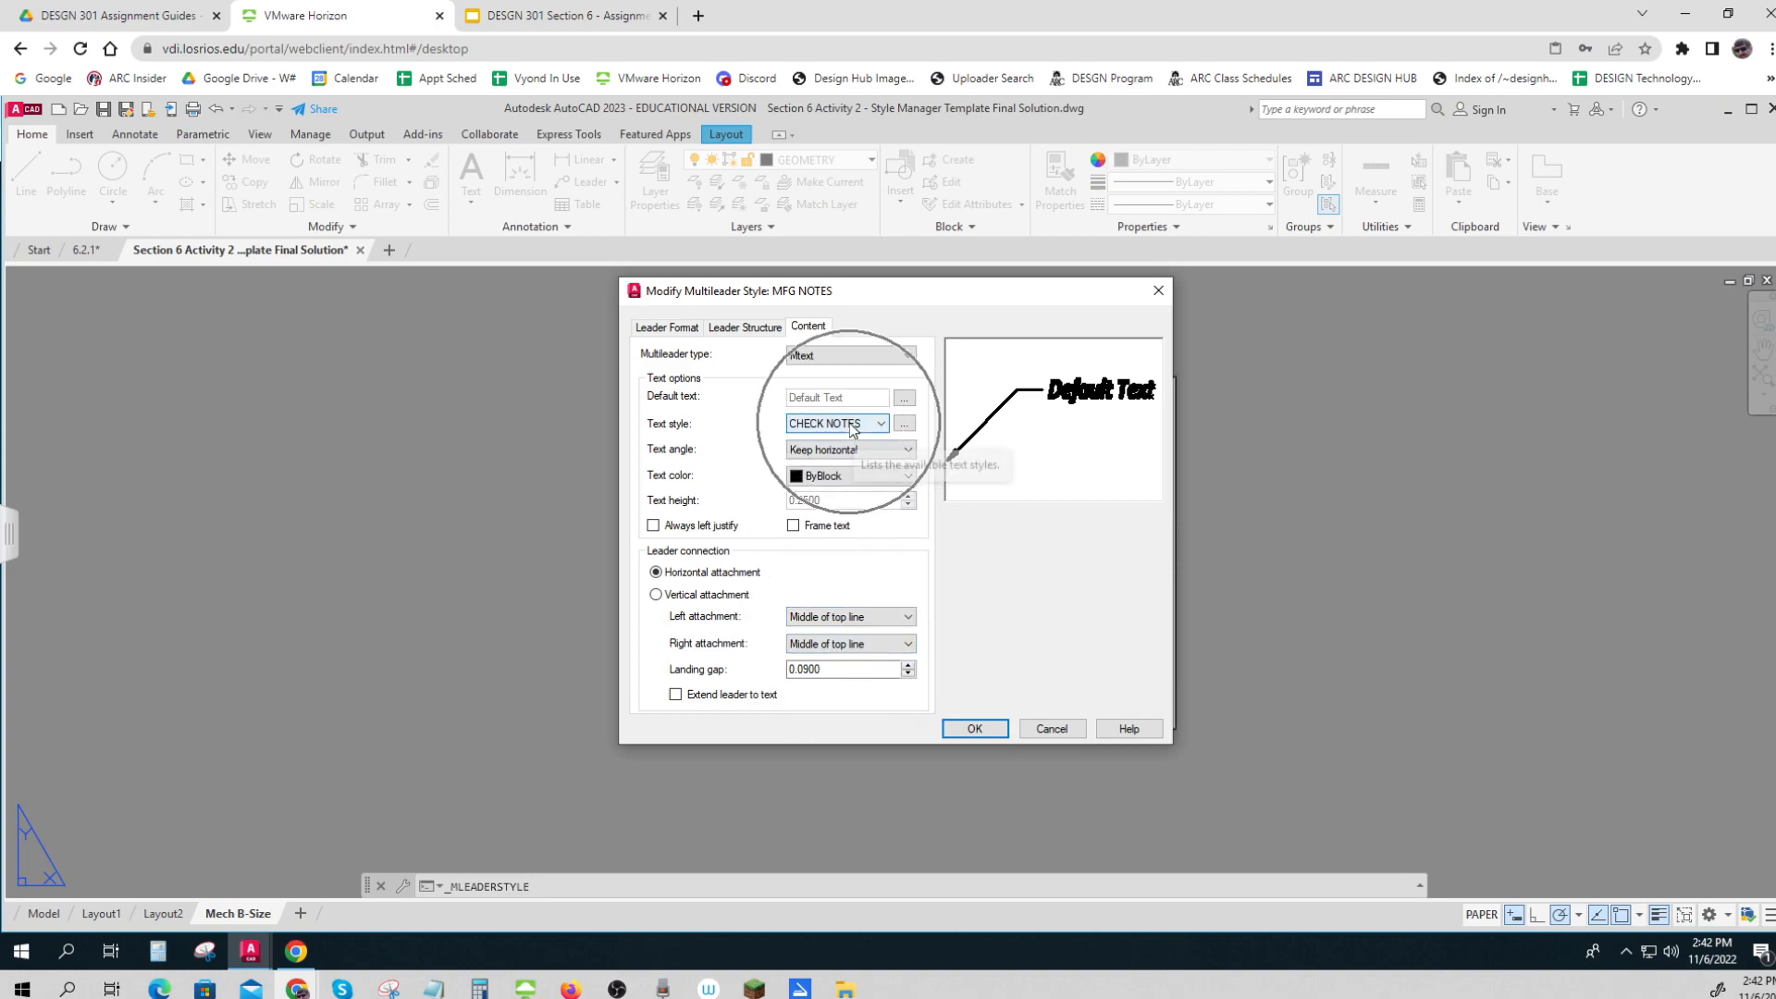
{"action": "left_click", "coordinate": [974, 730]}
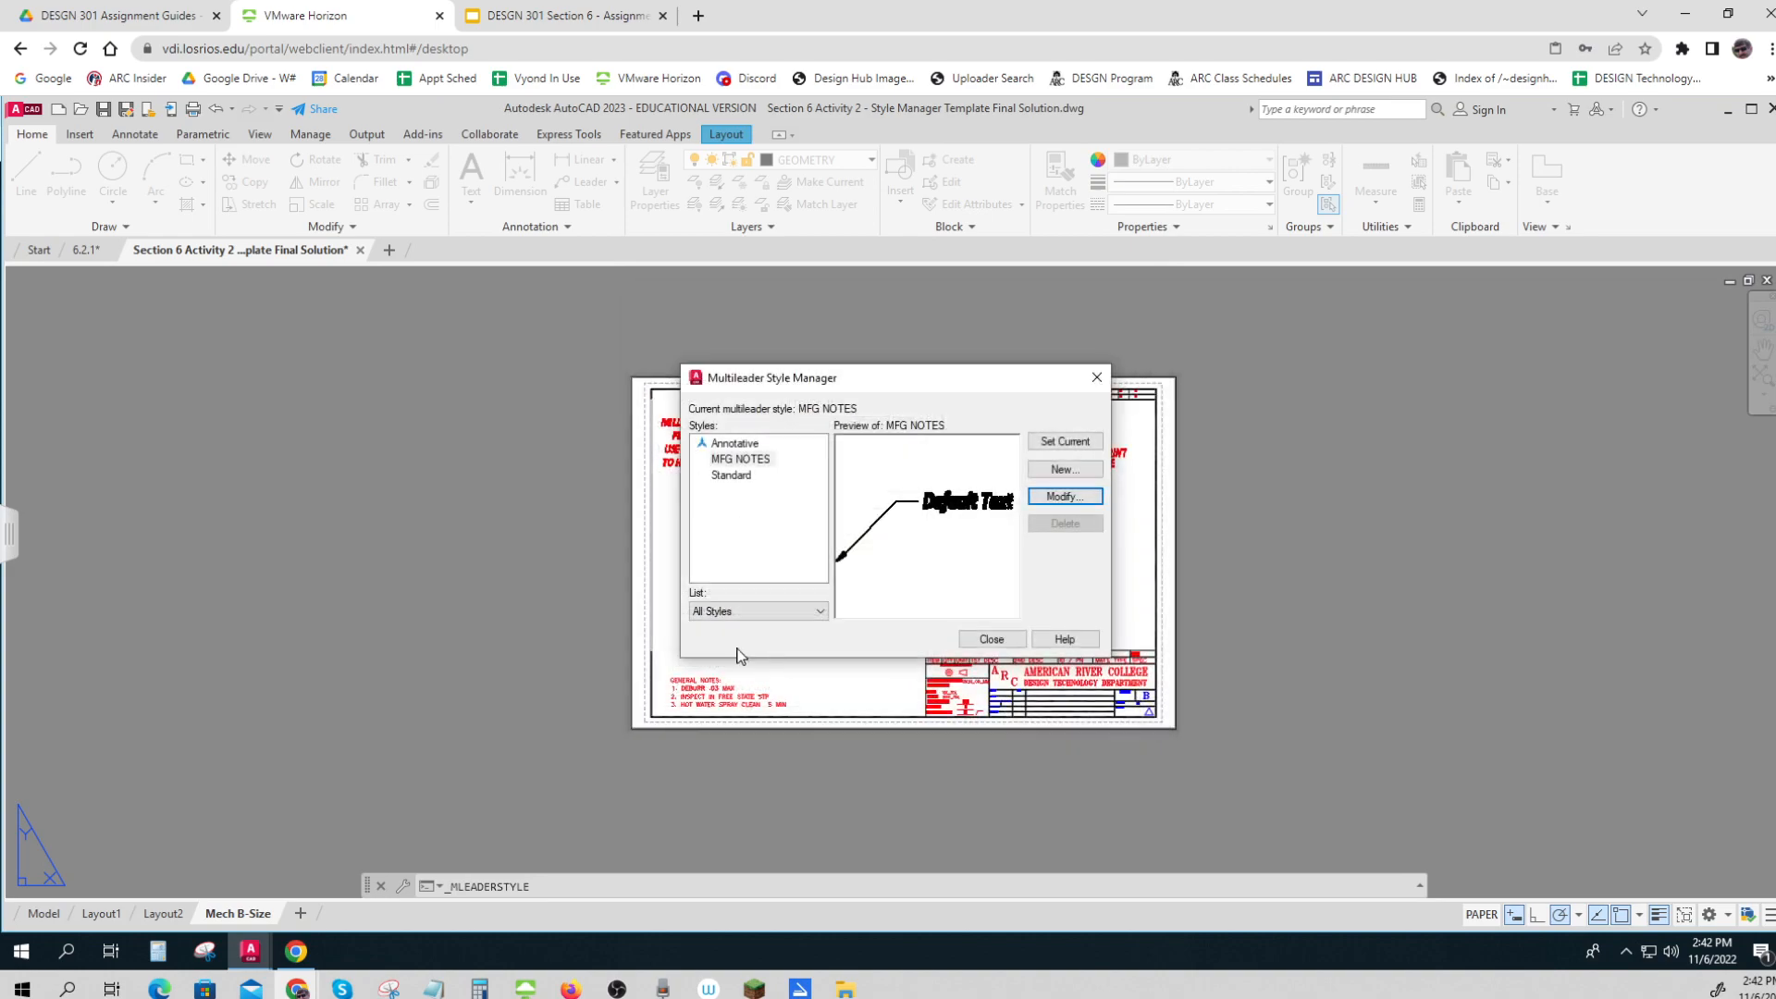
{"action": "left_click", "coordinate": [989, 639]}
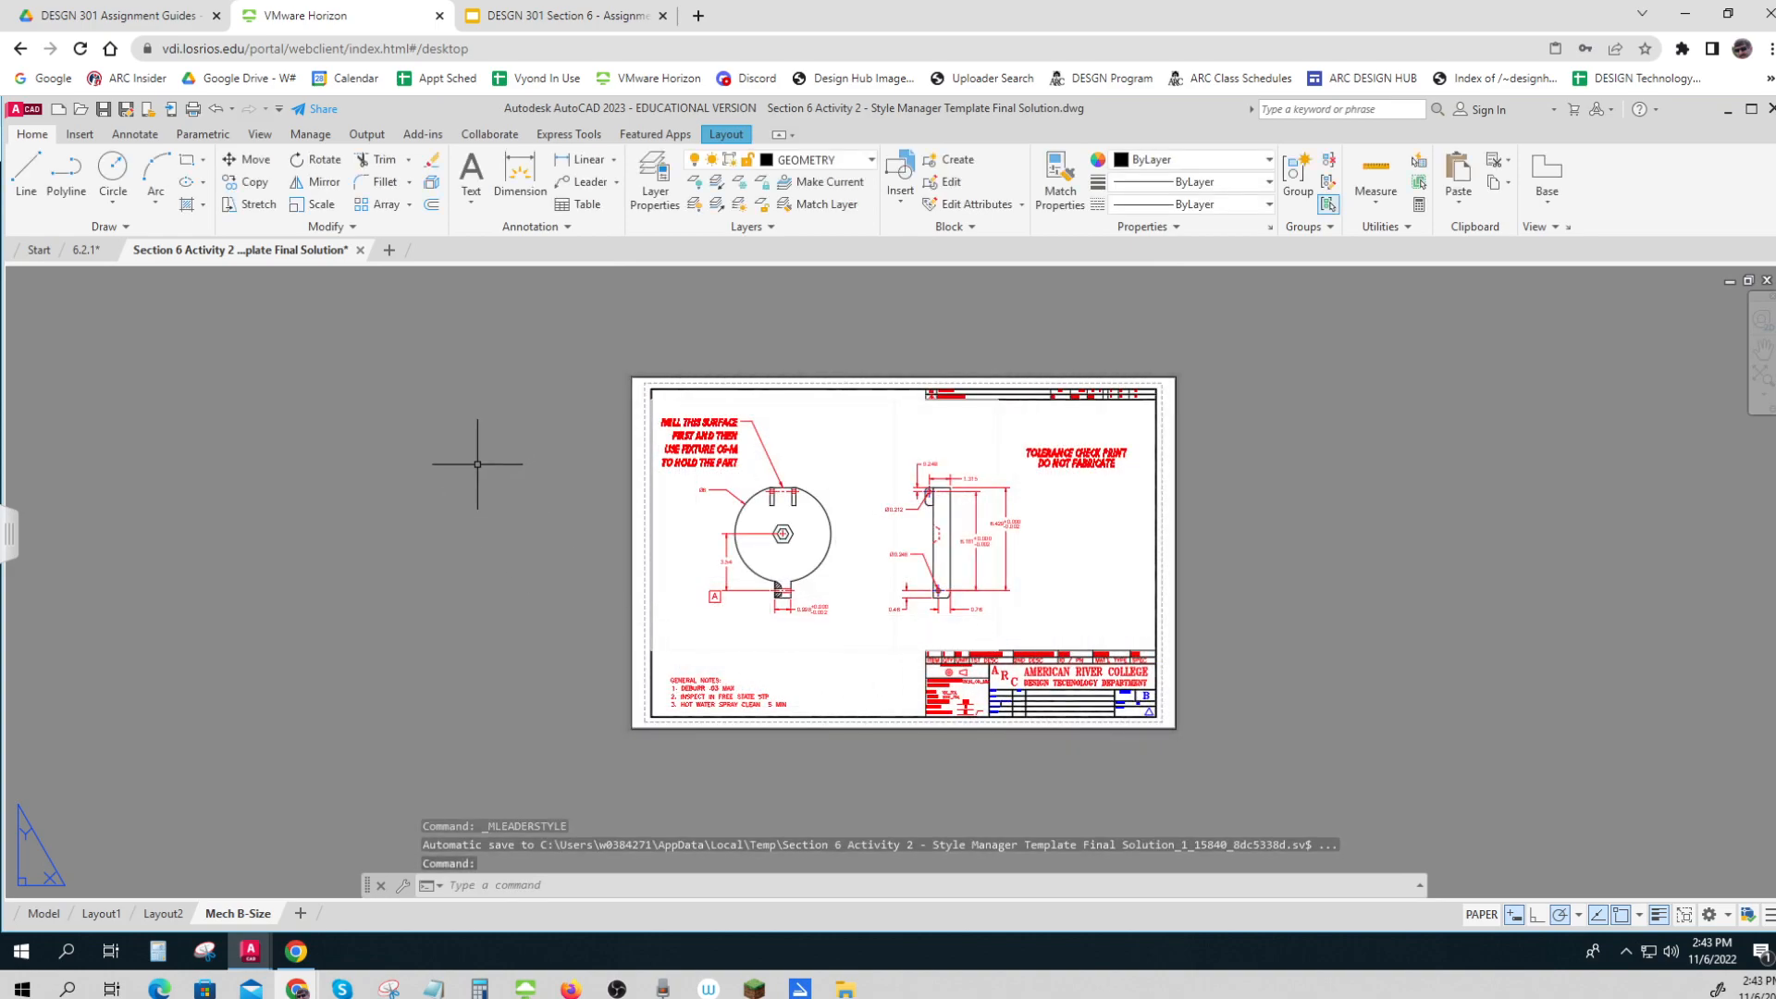
Step: Create a new multileader style named MFG NOTES in drawing 6.2.1, based on Standard
{"action": "left_click", "coordinate": [86, 250]}
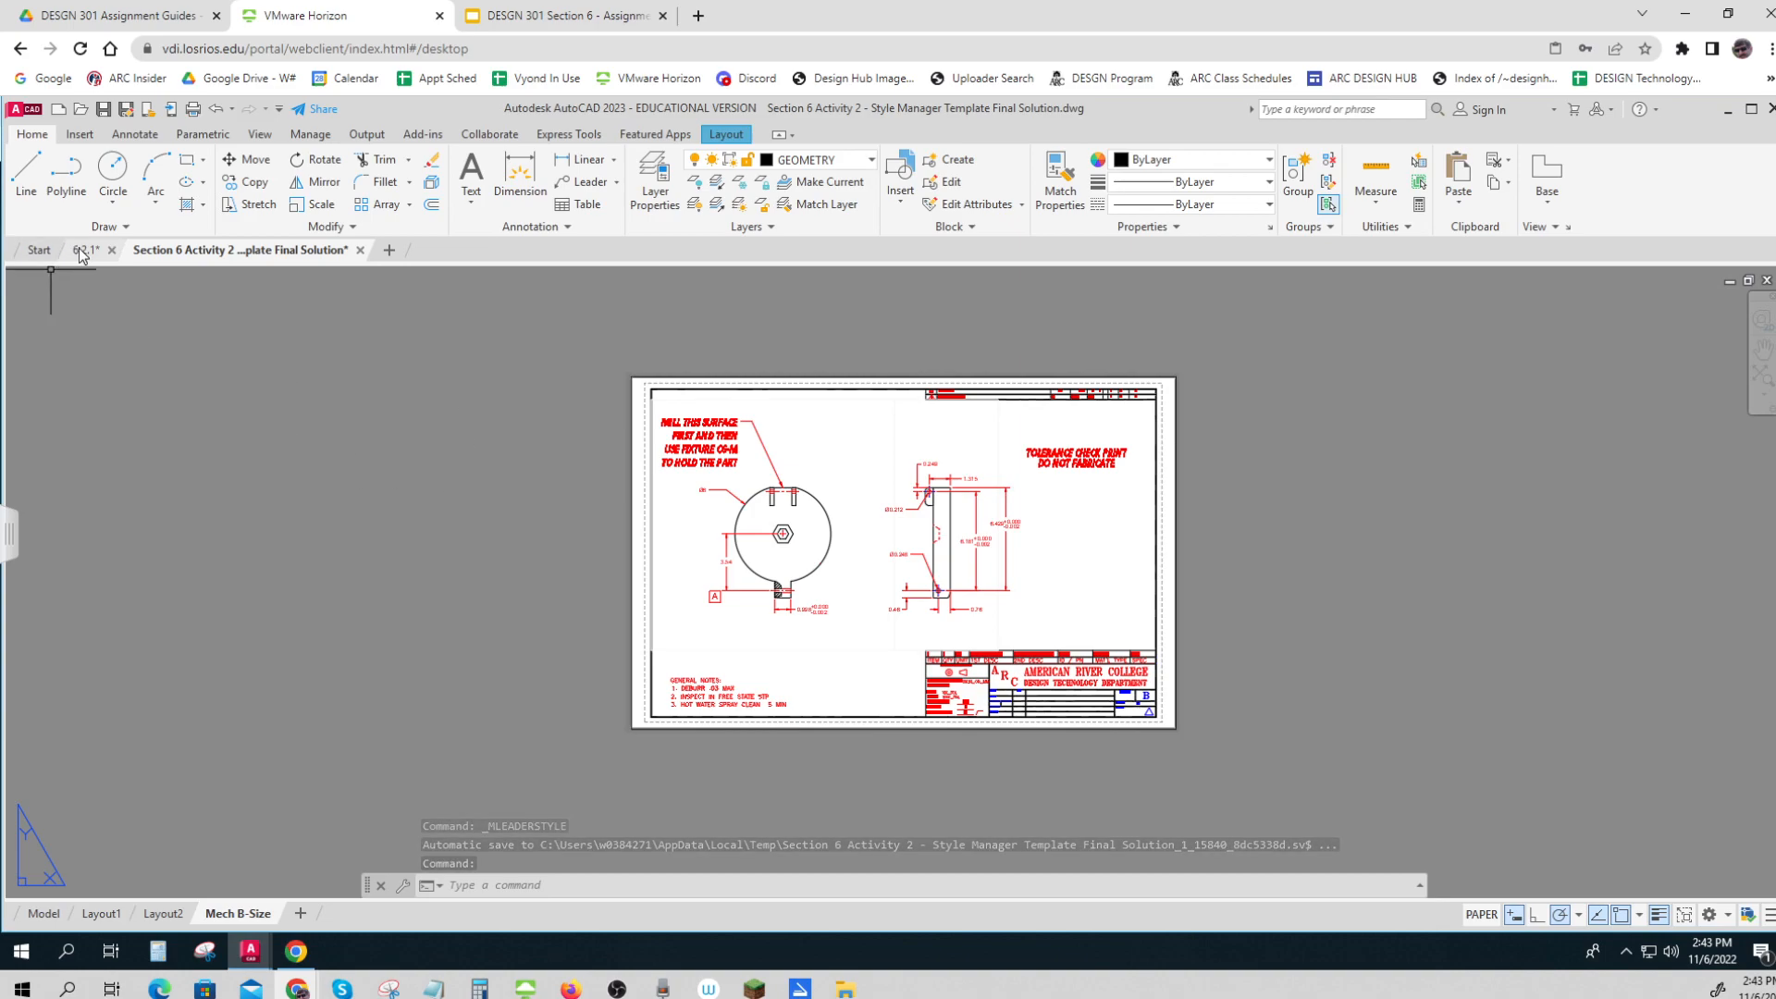
{"action": "left_click", "coordinate": [566, 229]}
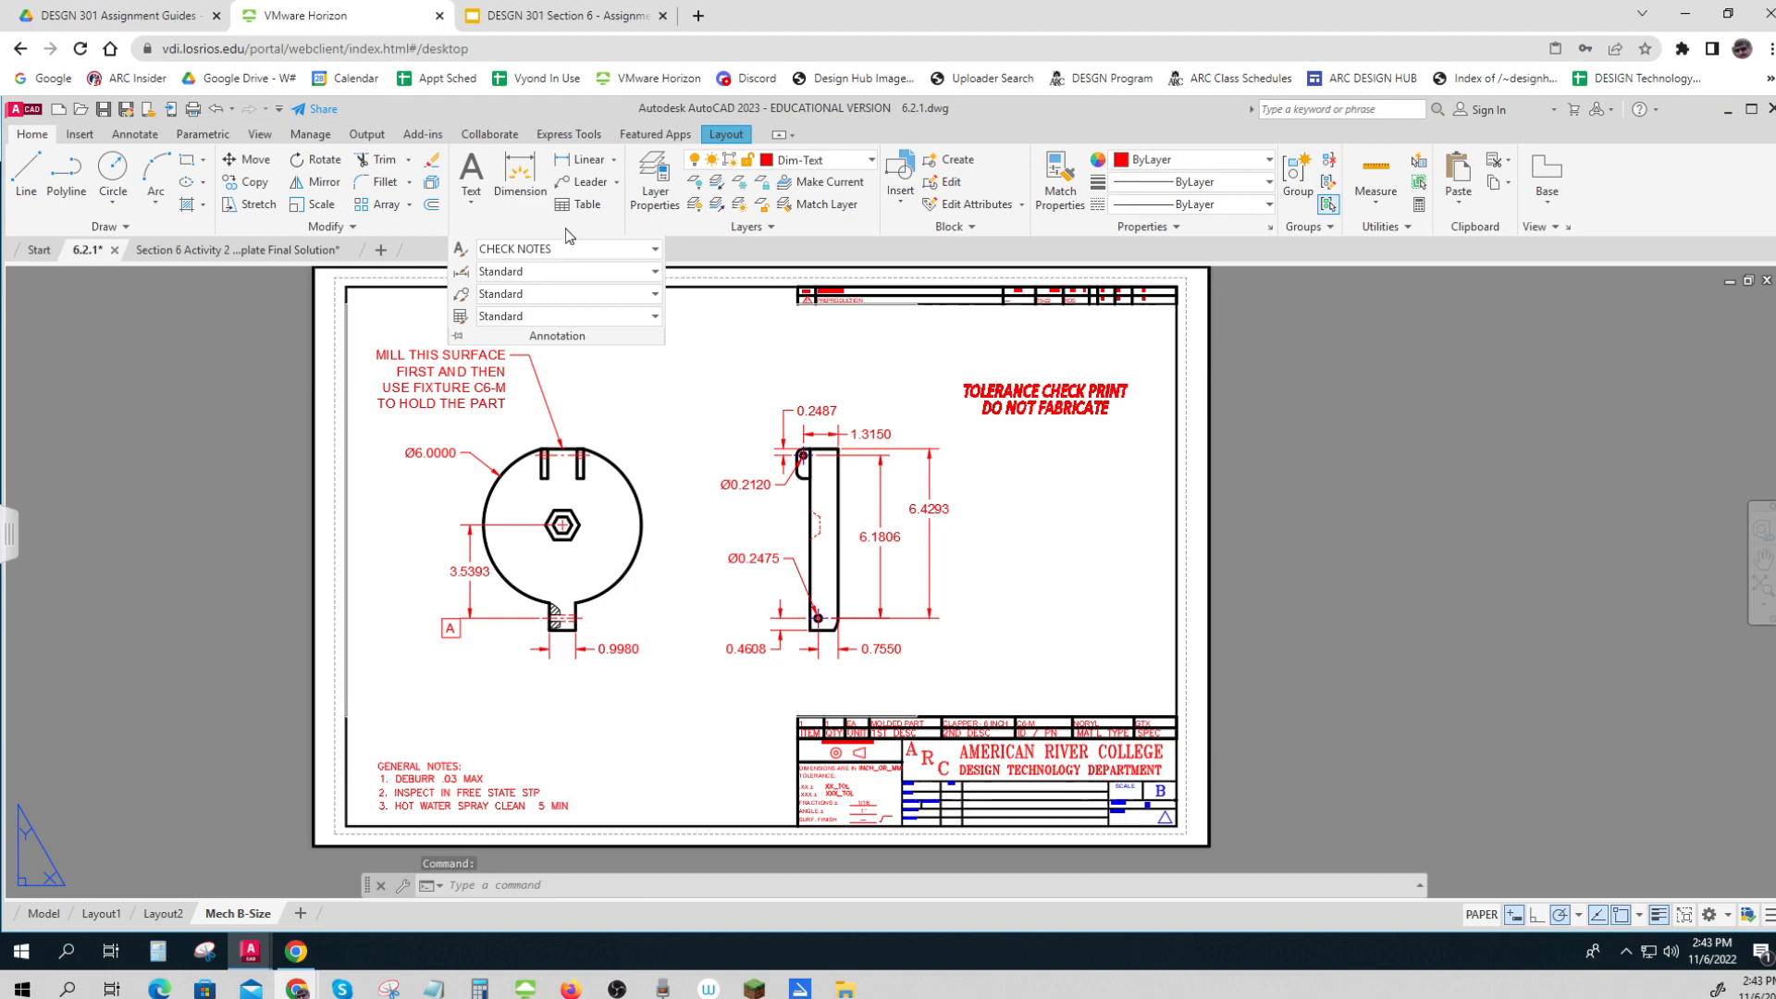
{"action": "left_click", "coordinate": [656, 296]}
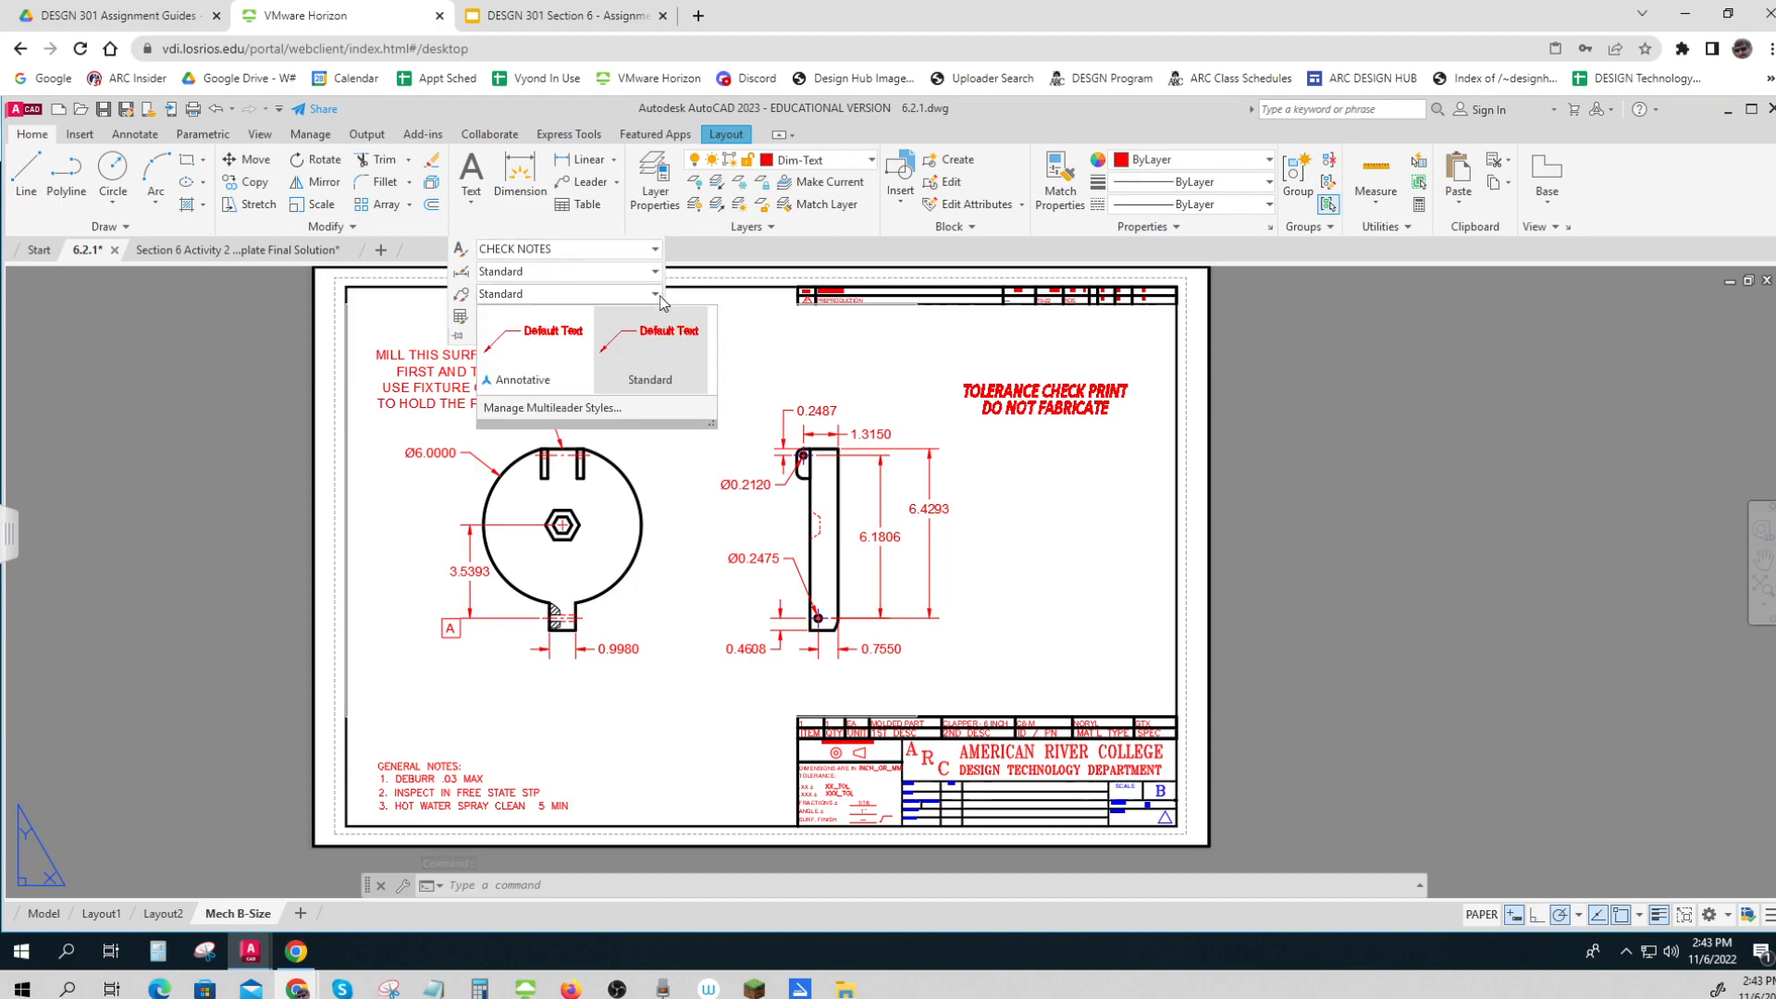
{"action": "left_click", "coordinate": [582, 408]}
{"action": "left_click", "coordinate": [1075, 474]}
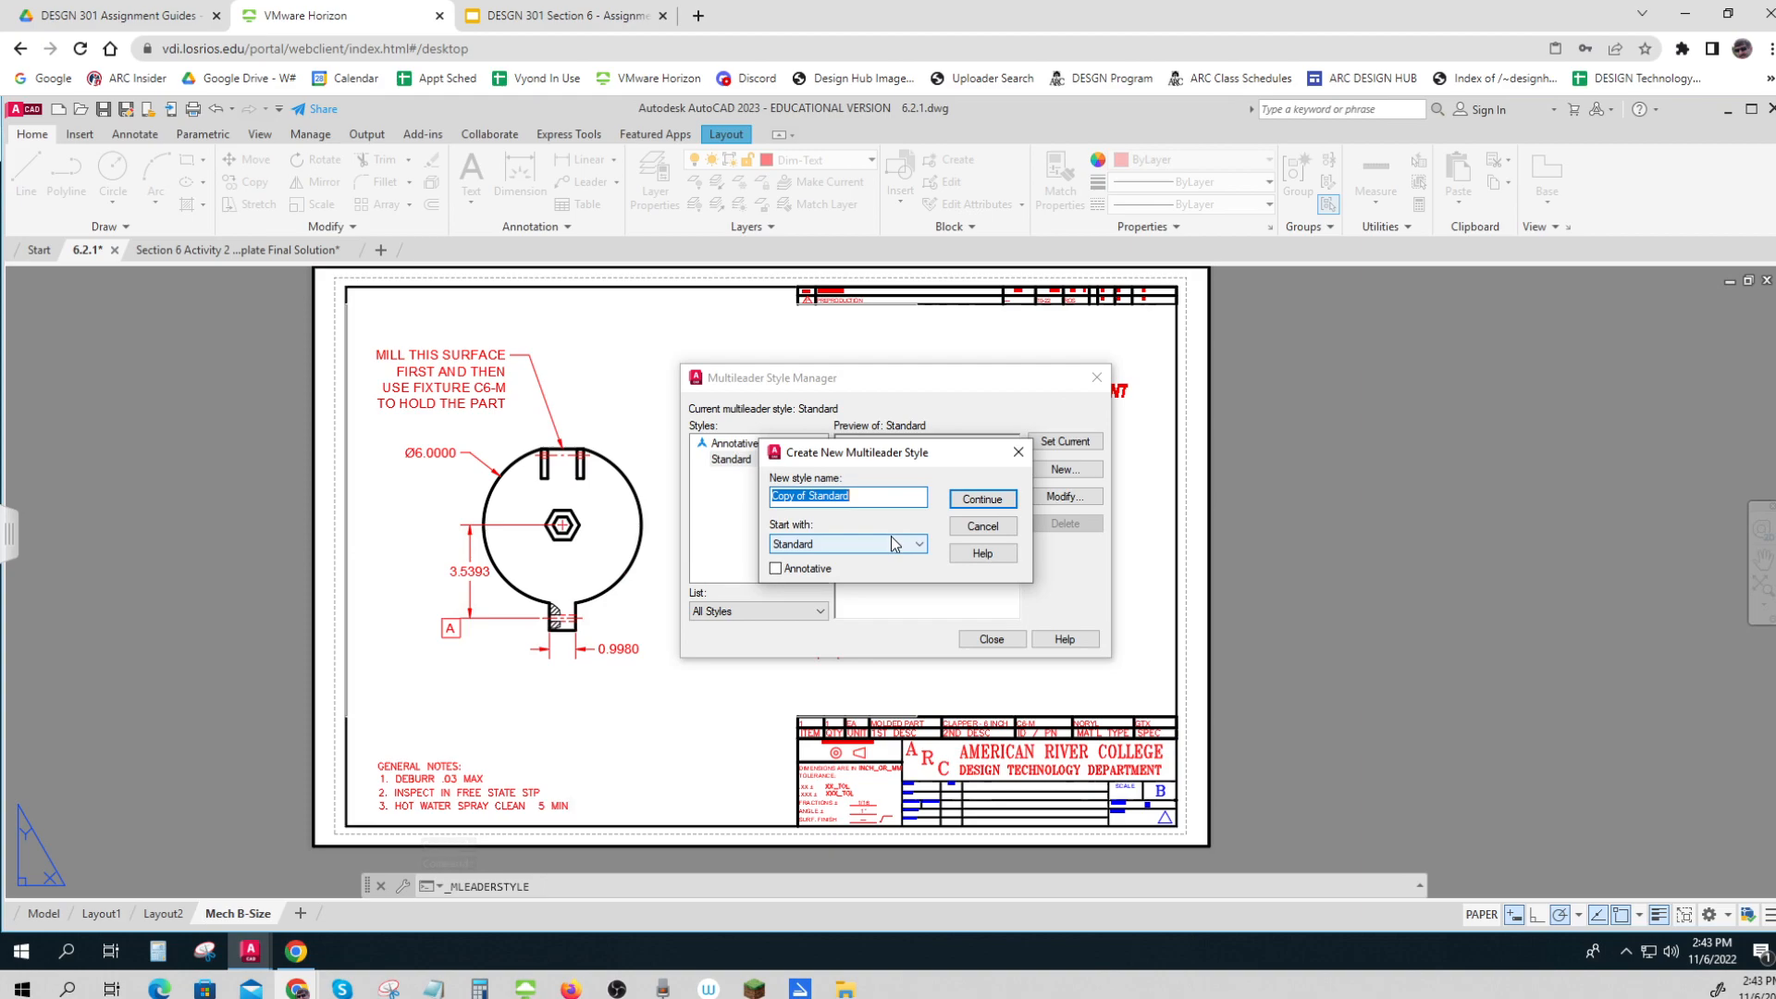
{"action": "type", "text": "m<"}
{"action": "left_click", "coordinate": [981, 500]}
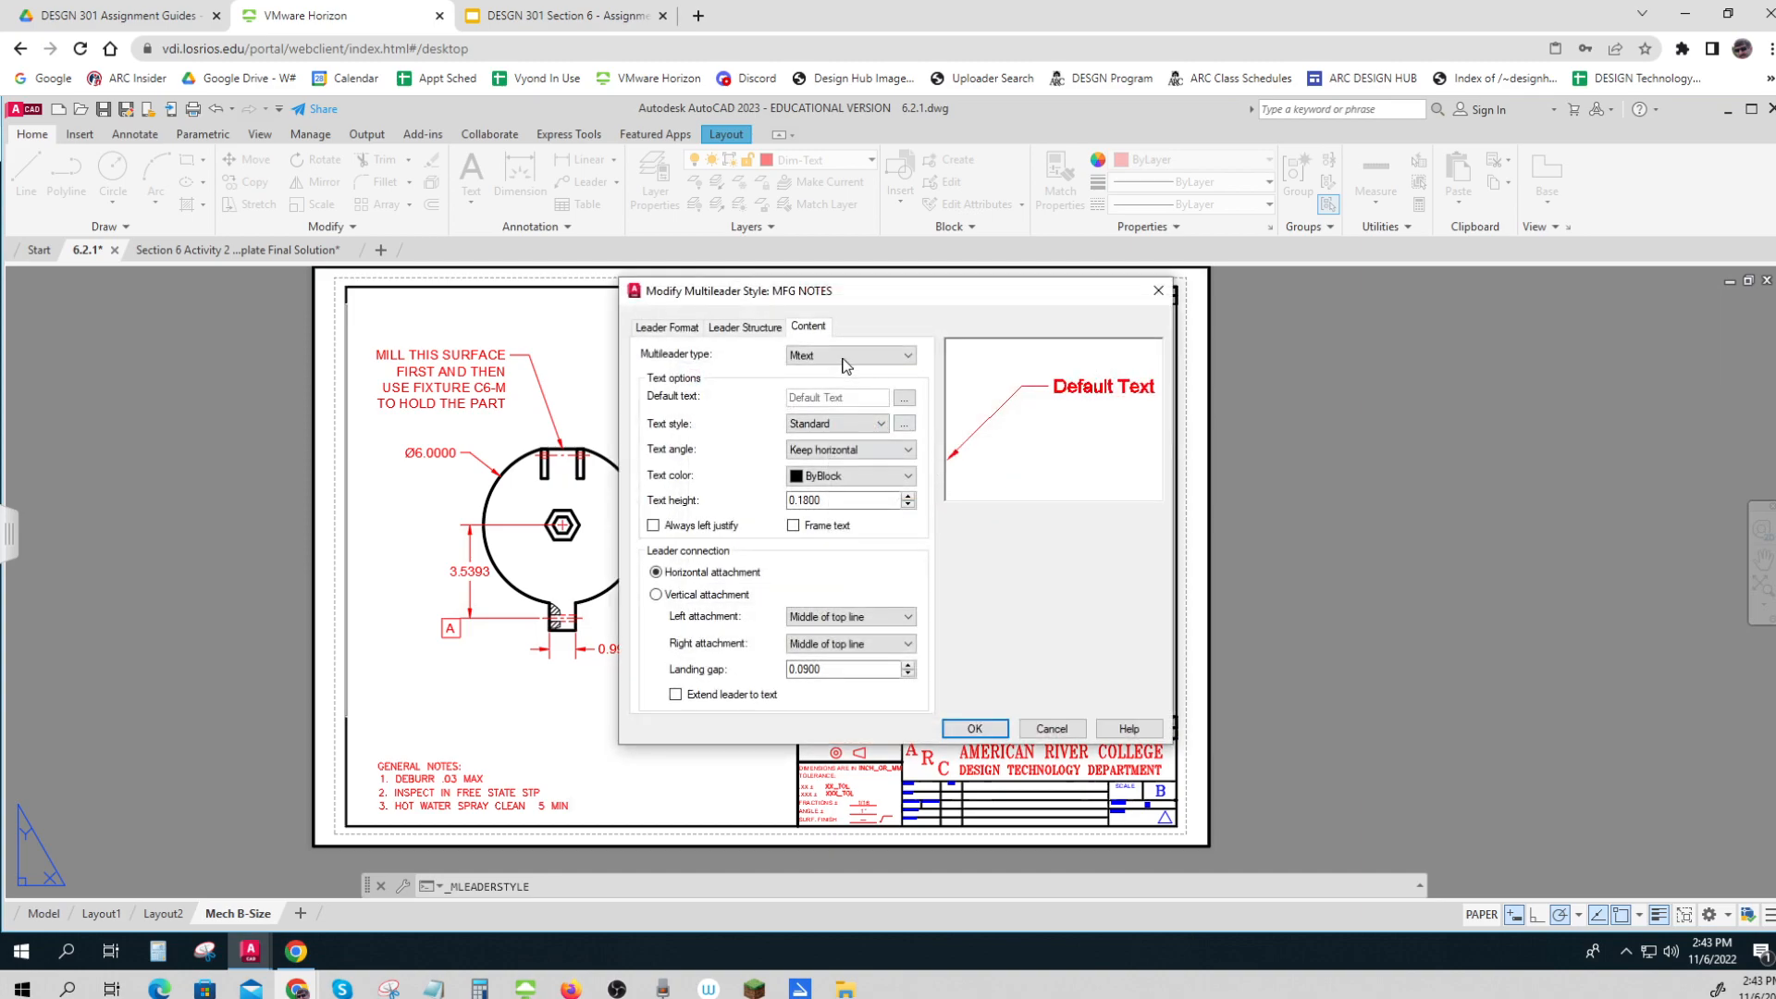
Step: Set the MFG NOTES multileader's text style to CHECK NOTES and close the Multileader Style Manager
{"action": "left_click", "coordinate": [879, 425]}
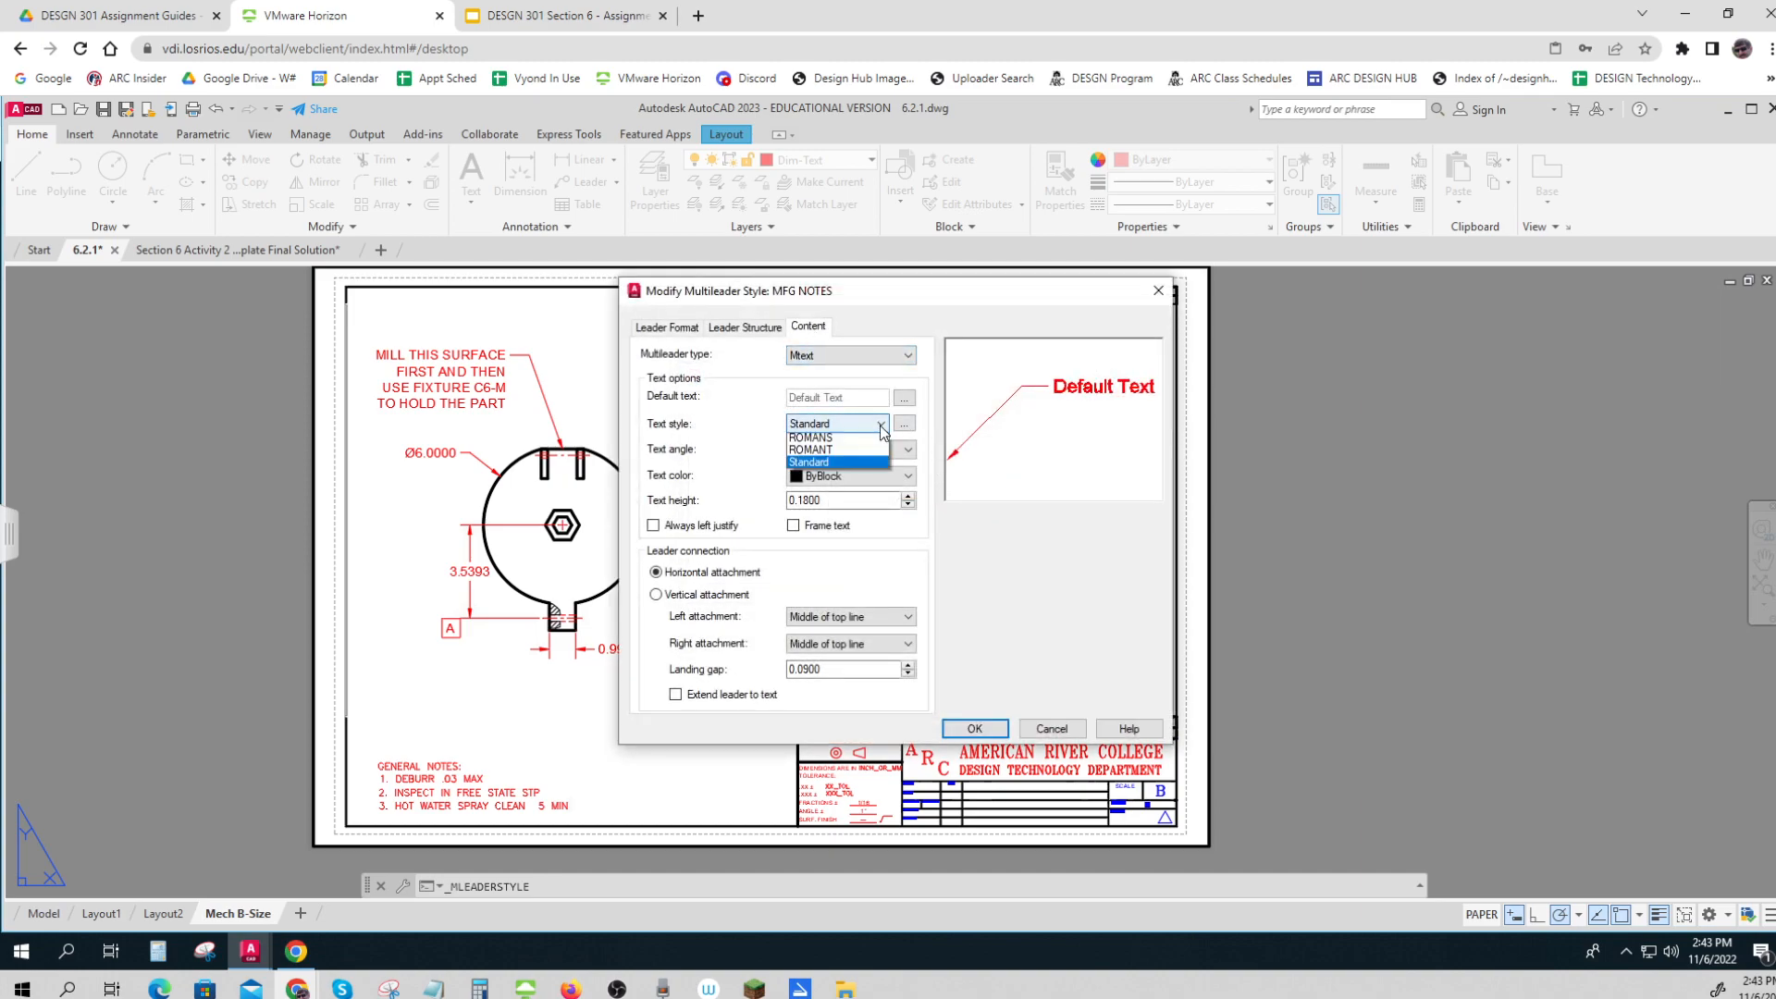
{"action": "left_click", "coordinate": [841, 456]}
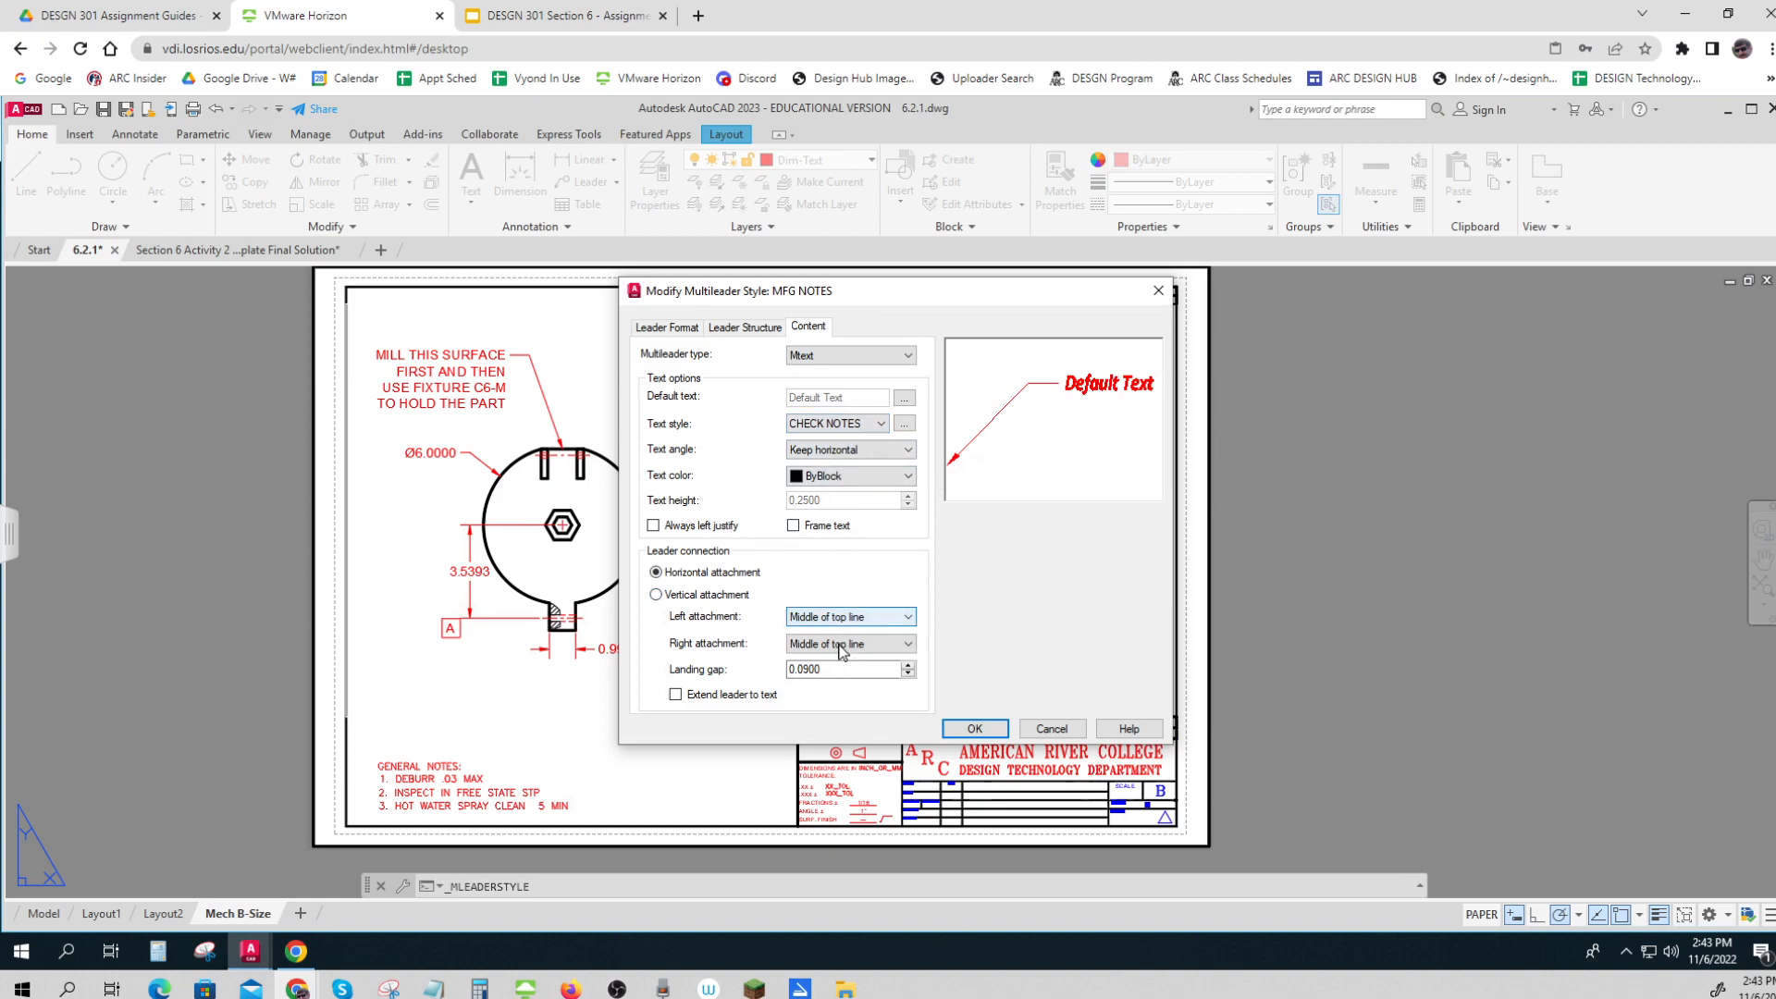
{"action": "left_click", "coordinate": [962, 728]}
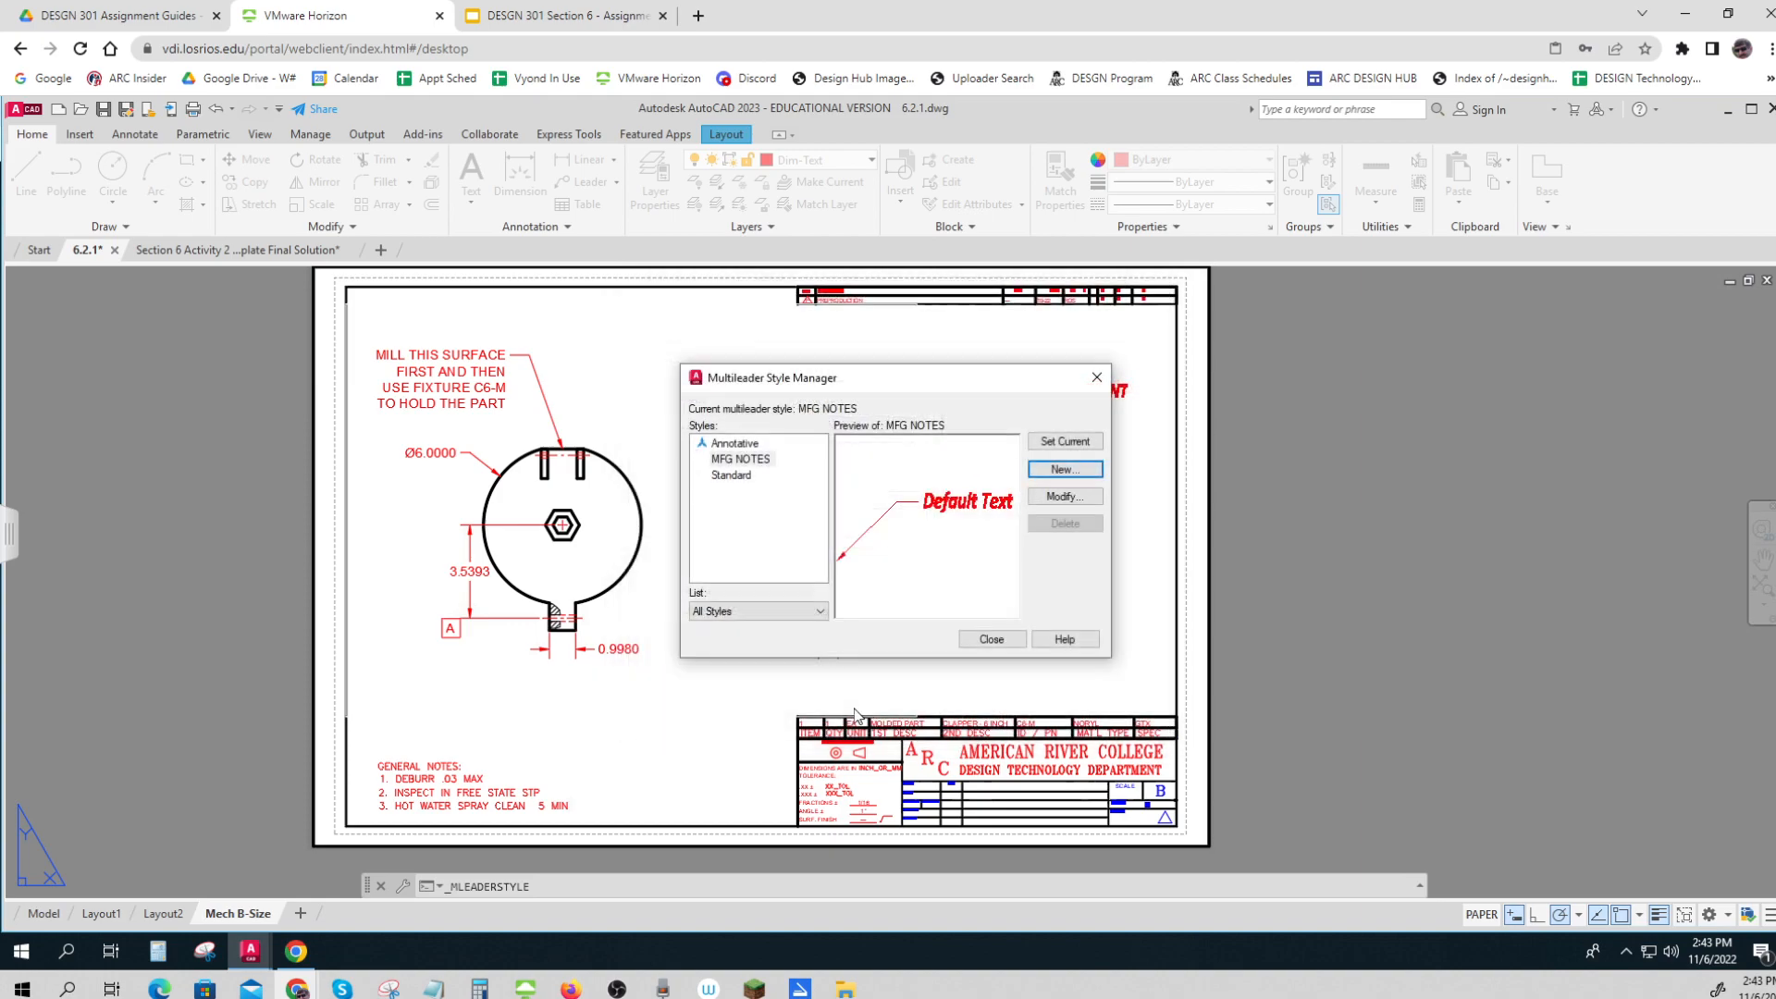
{"action": "left_click", "coordinate": [992, 640]}
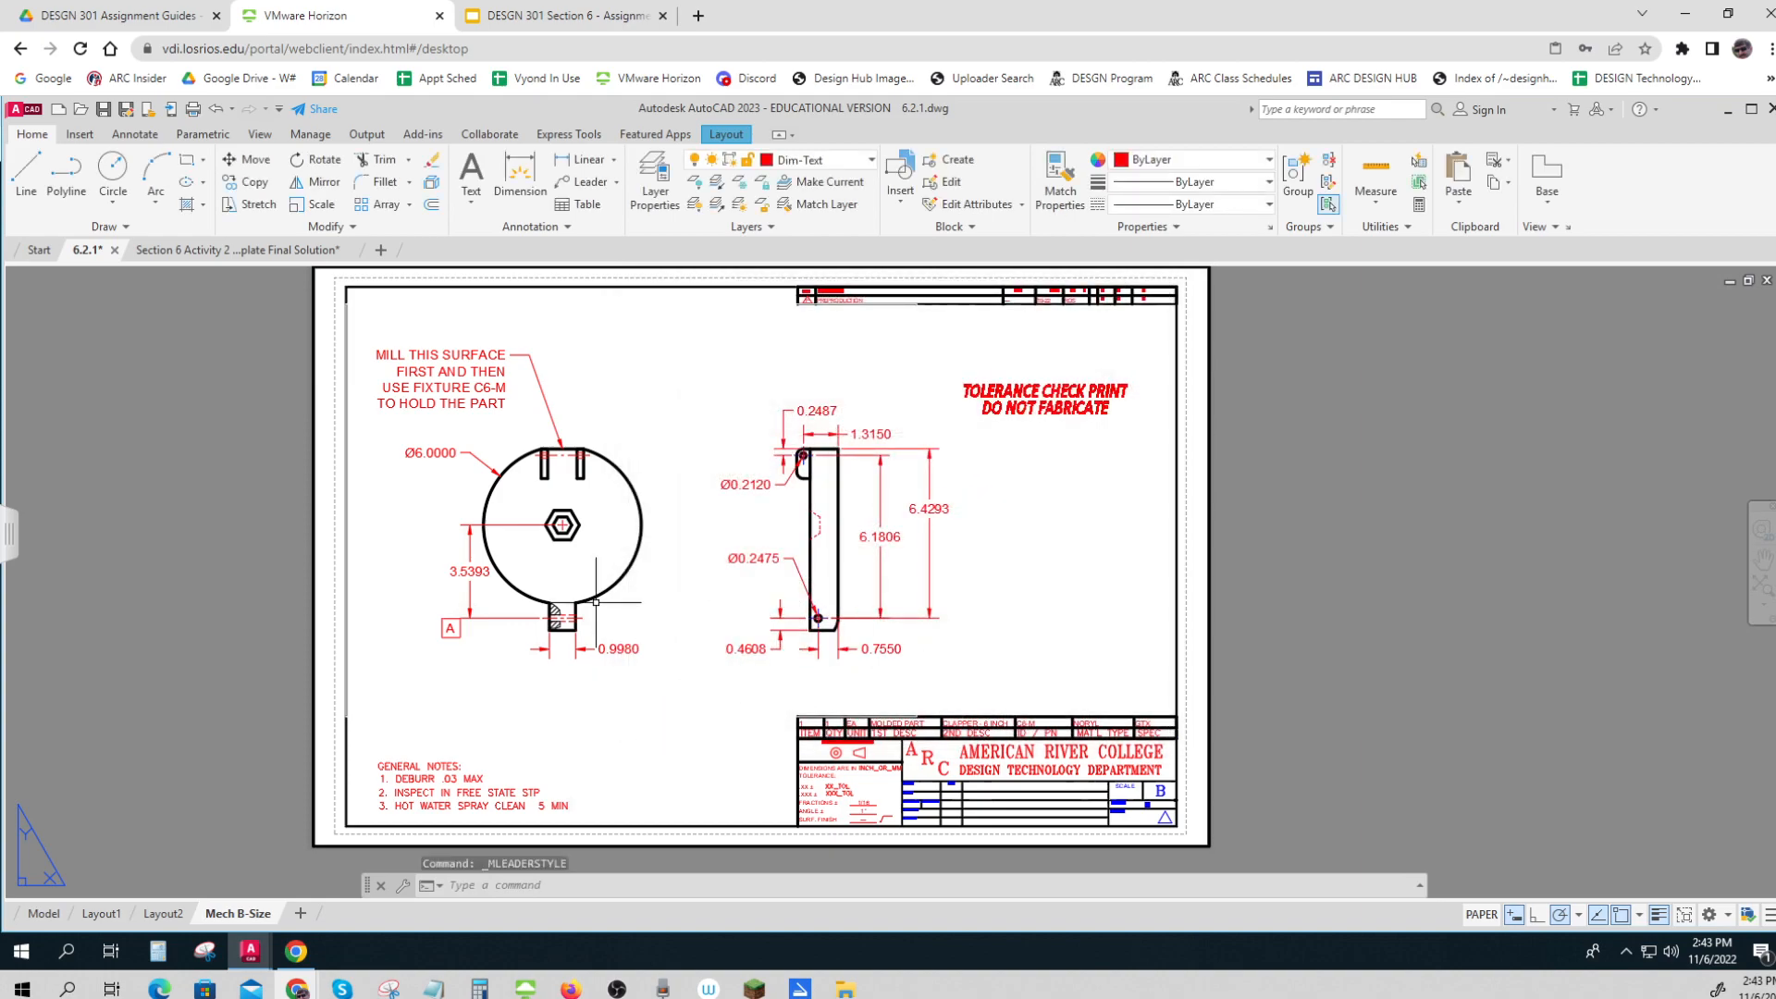
Step: Apply the MFG NOTES multileader style to the "MILL THIS SURFACE" leader note in drawing 6.2.1
{"action": "left_click", "coordinate": [487, 366]}
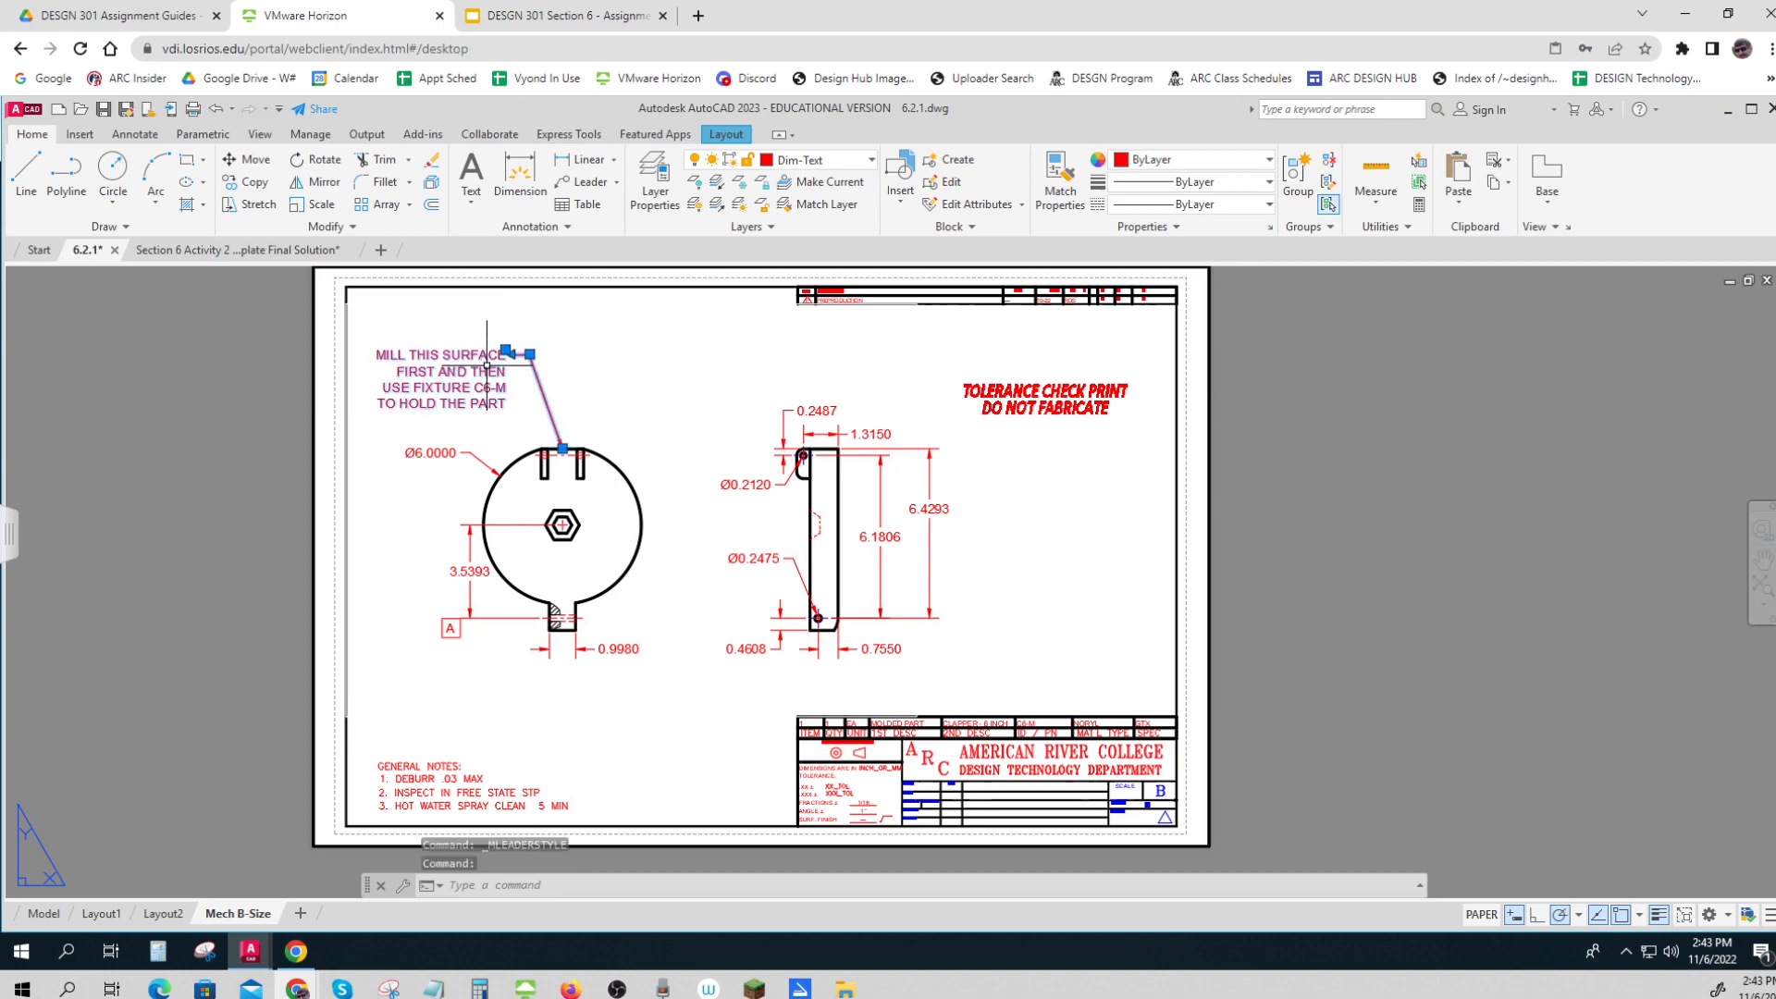
{"action": "left_click", "coordinate": [567, 227]}
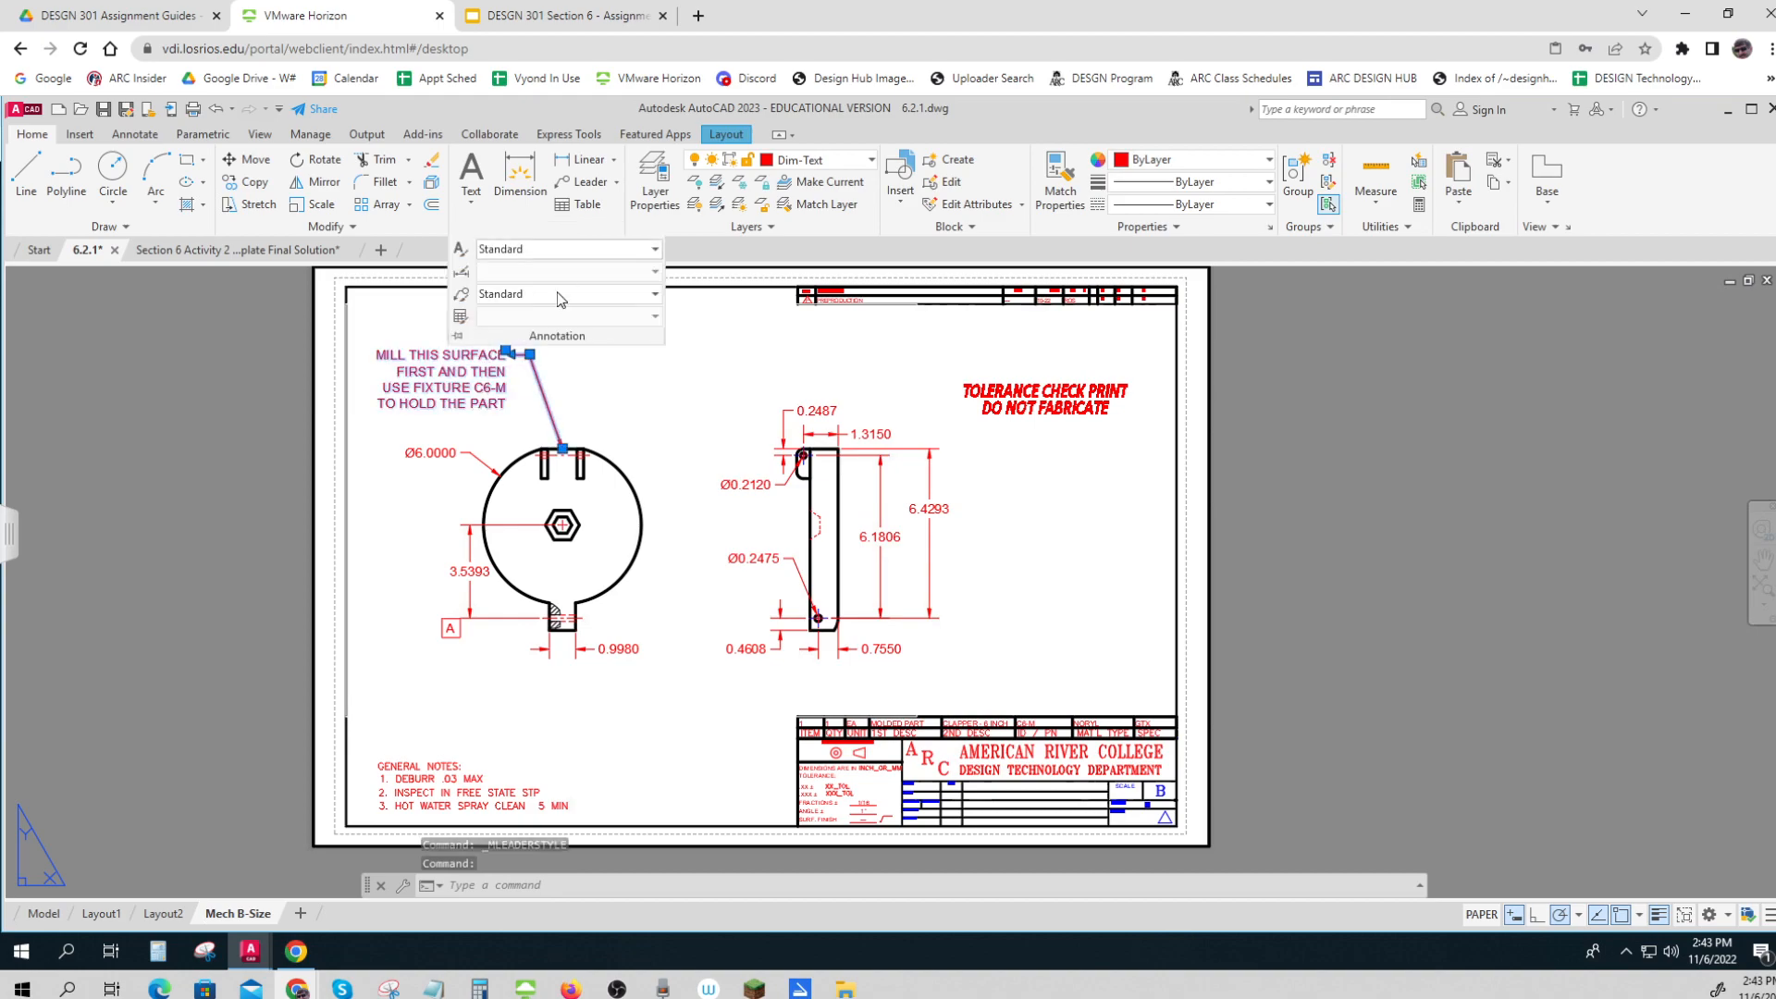
{"action": "left_click", "coordinate": [653, 294]}
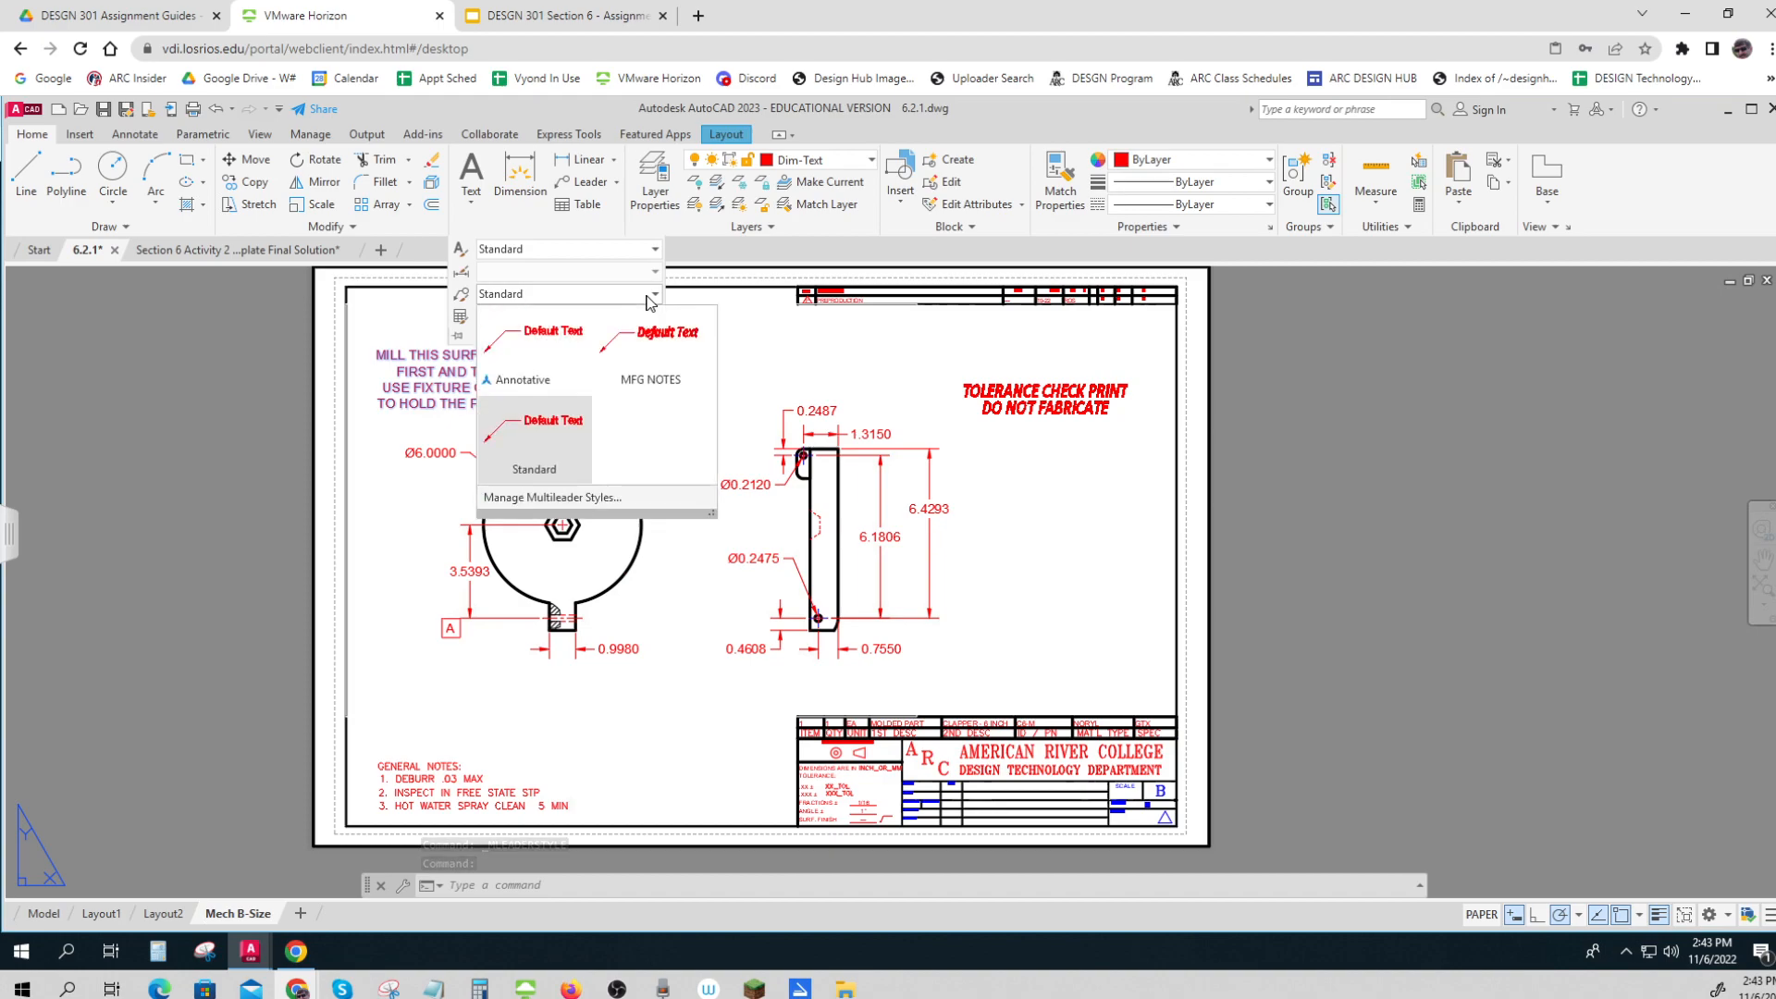
{"action": "left_click", "coordinate": [651, 344]}
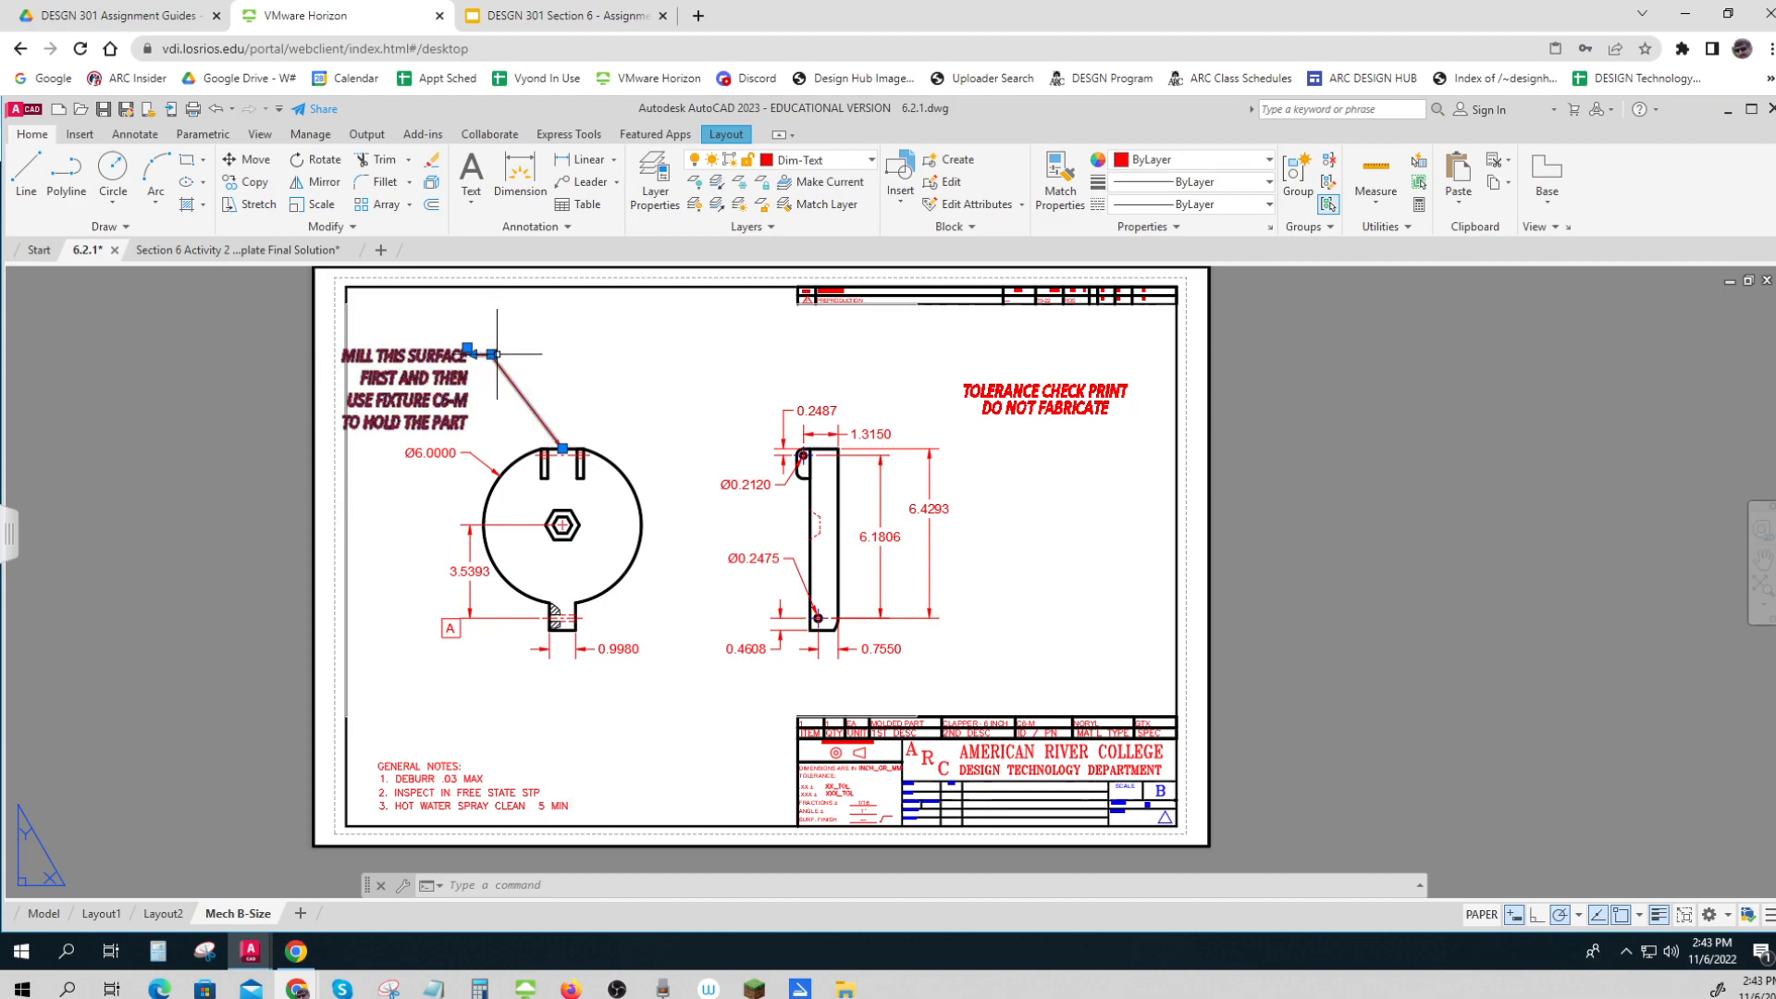
Step: Shift the "MILL THIS SURFACE" note text right, inside the drawing border, and save the drawing
{"action": "left_click", "coordinate": [468, 349]}
{"action": "left_click", "coordinate": [501, 350]}
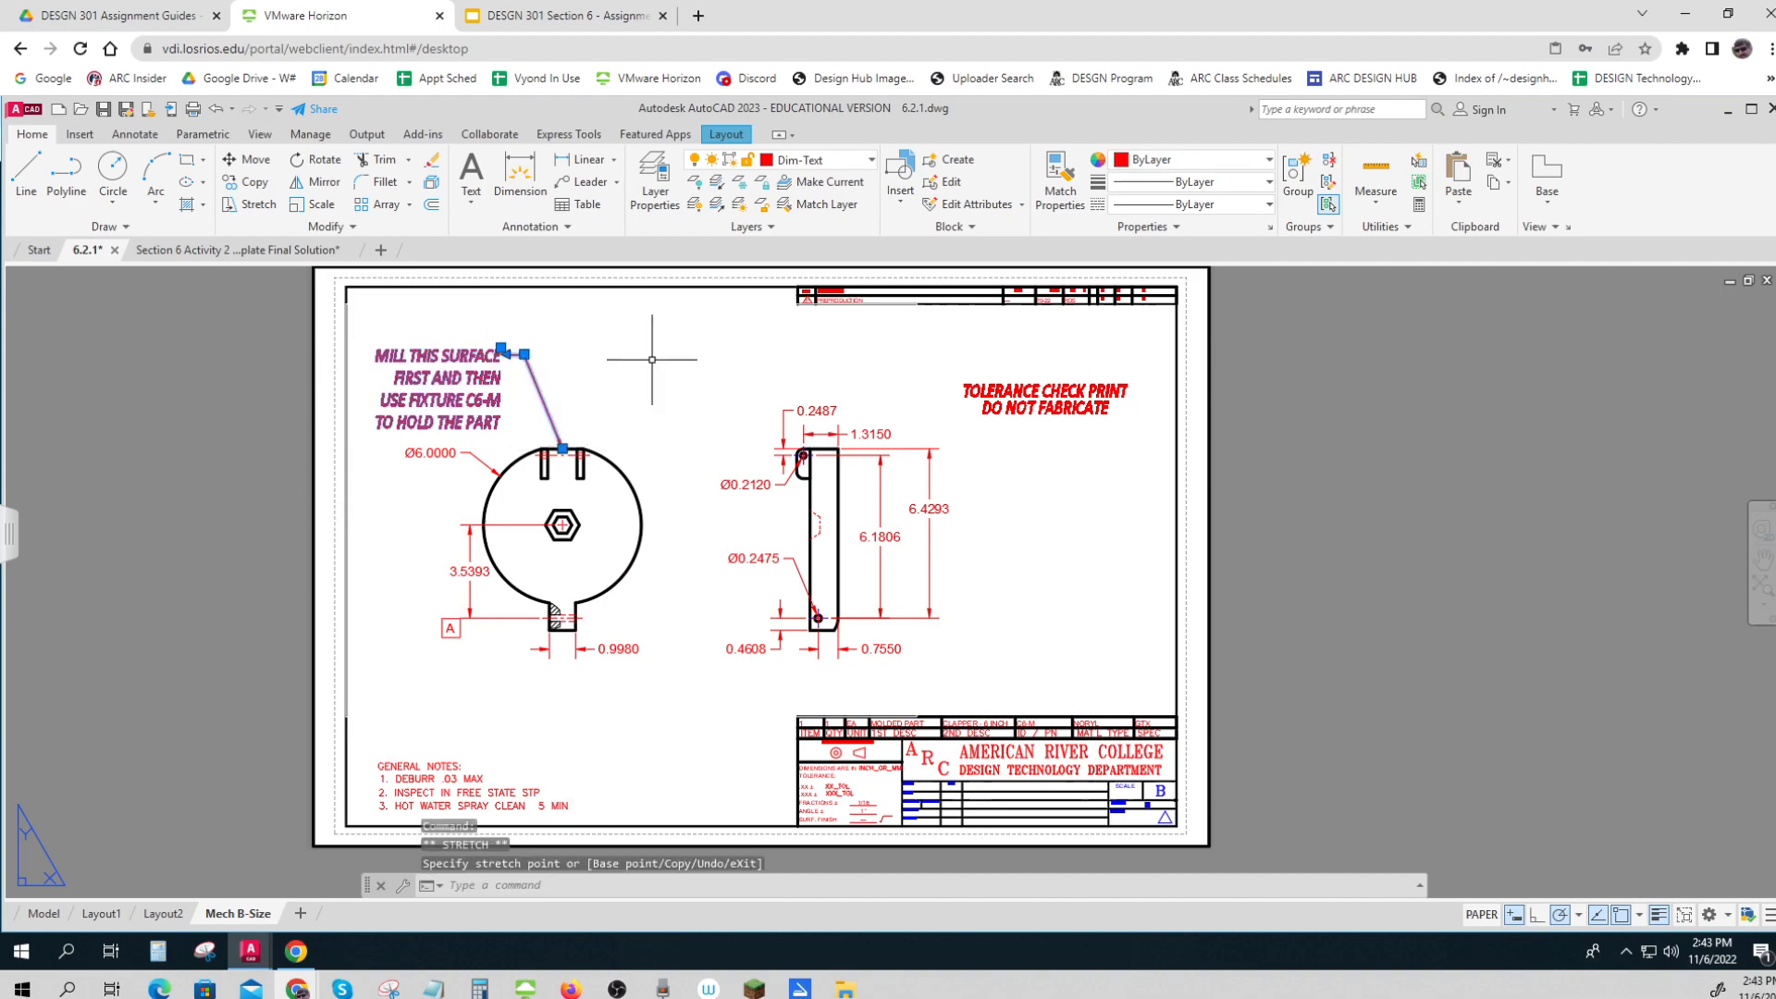
{"action": "key", "text": "Escape"}
{"action": "key", "text": "Escape"}
{"action": "key", "text": "Escape"}
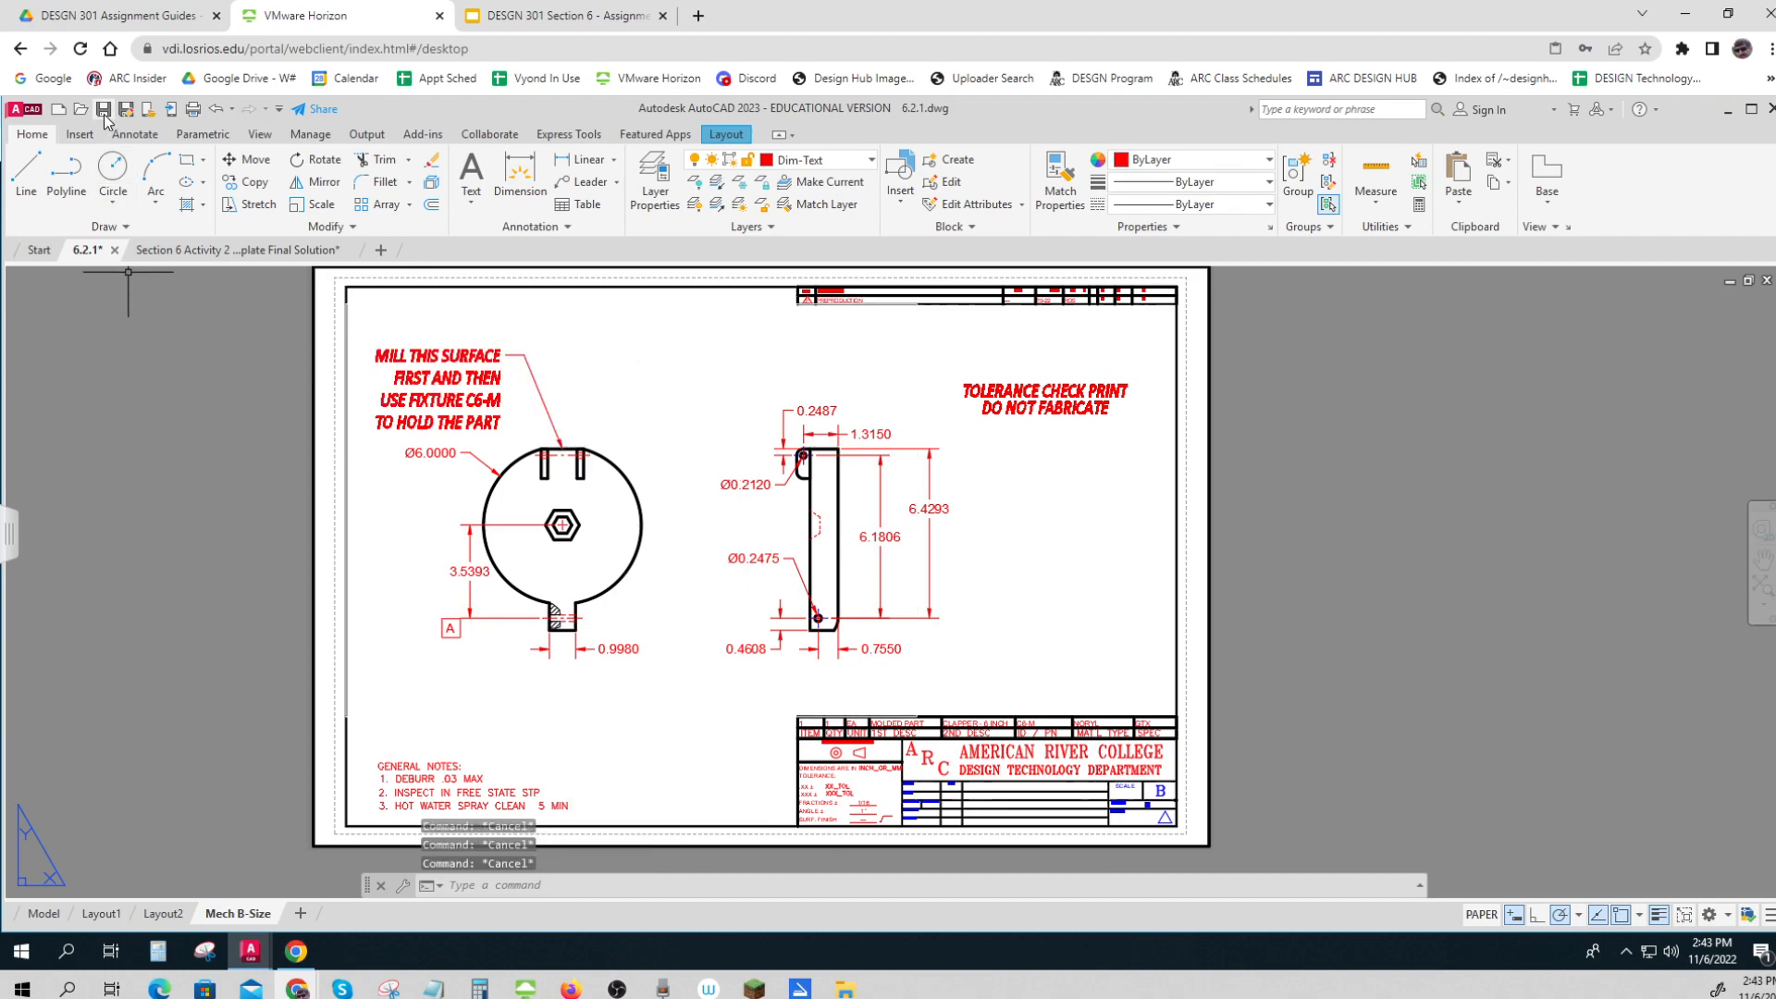
{"action": "key", "text": "ctrl+s"}
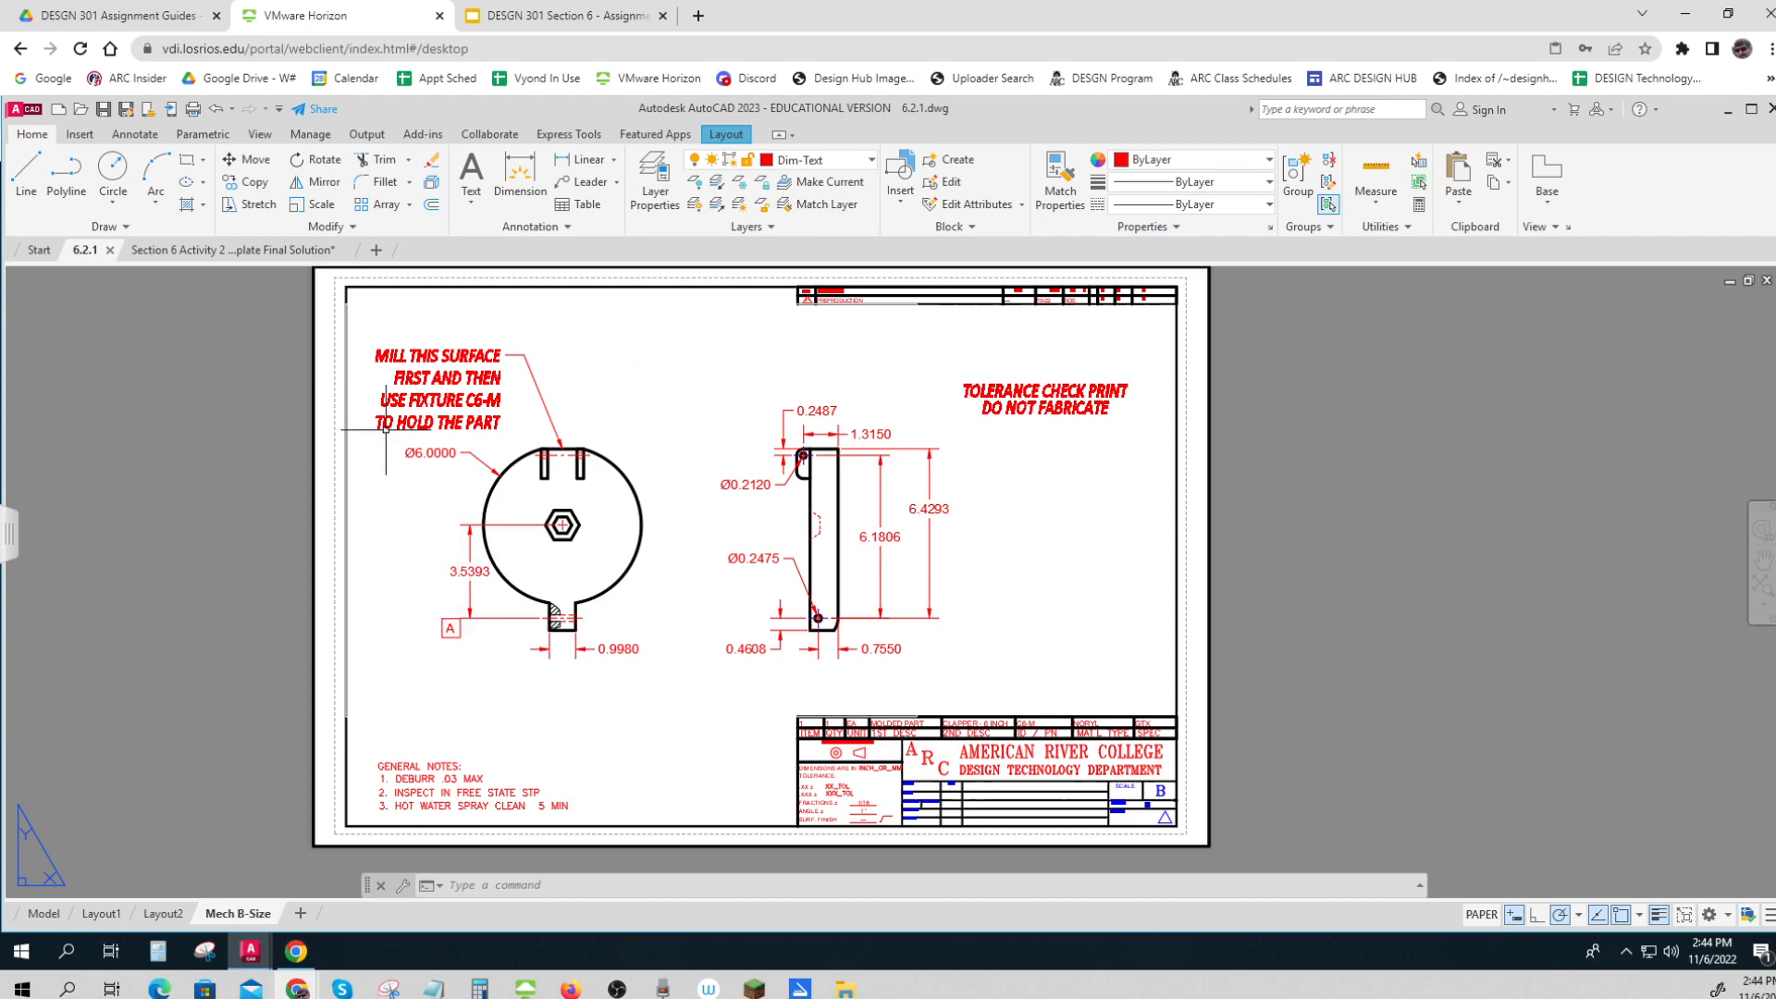
Step: Switch to the final solution drawing and examine which dimension style the Ø6 dimension uses
{"action": "left_click", "coordinate": [262, 246]}
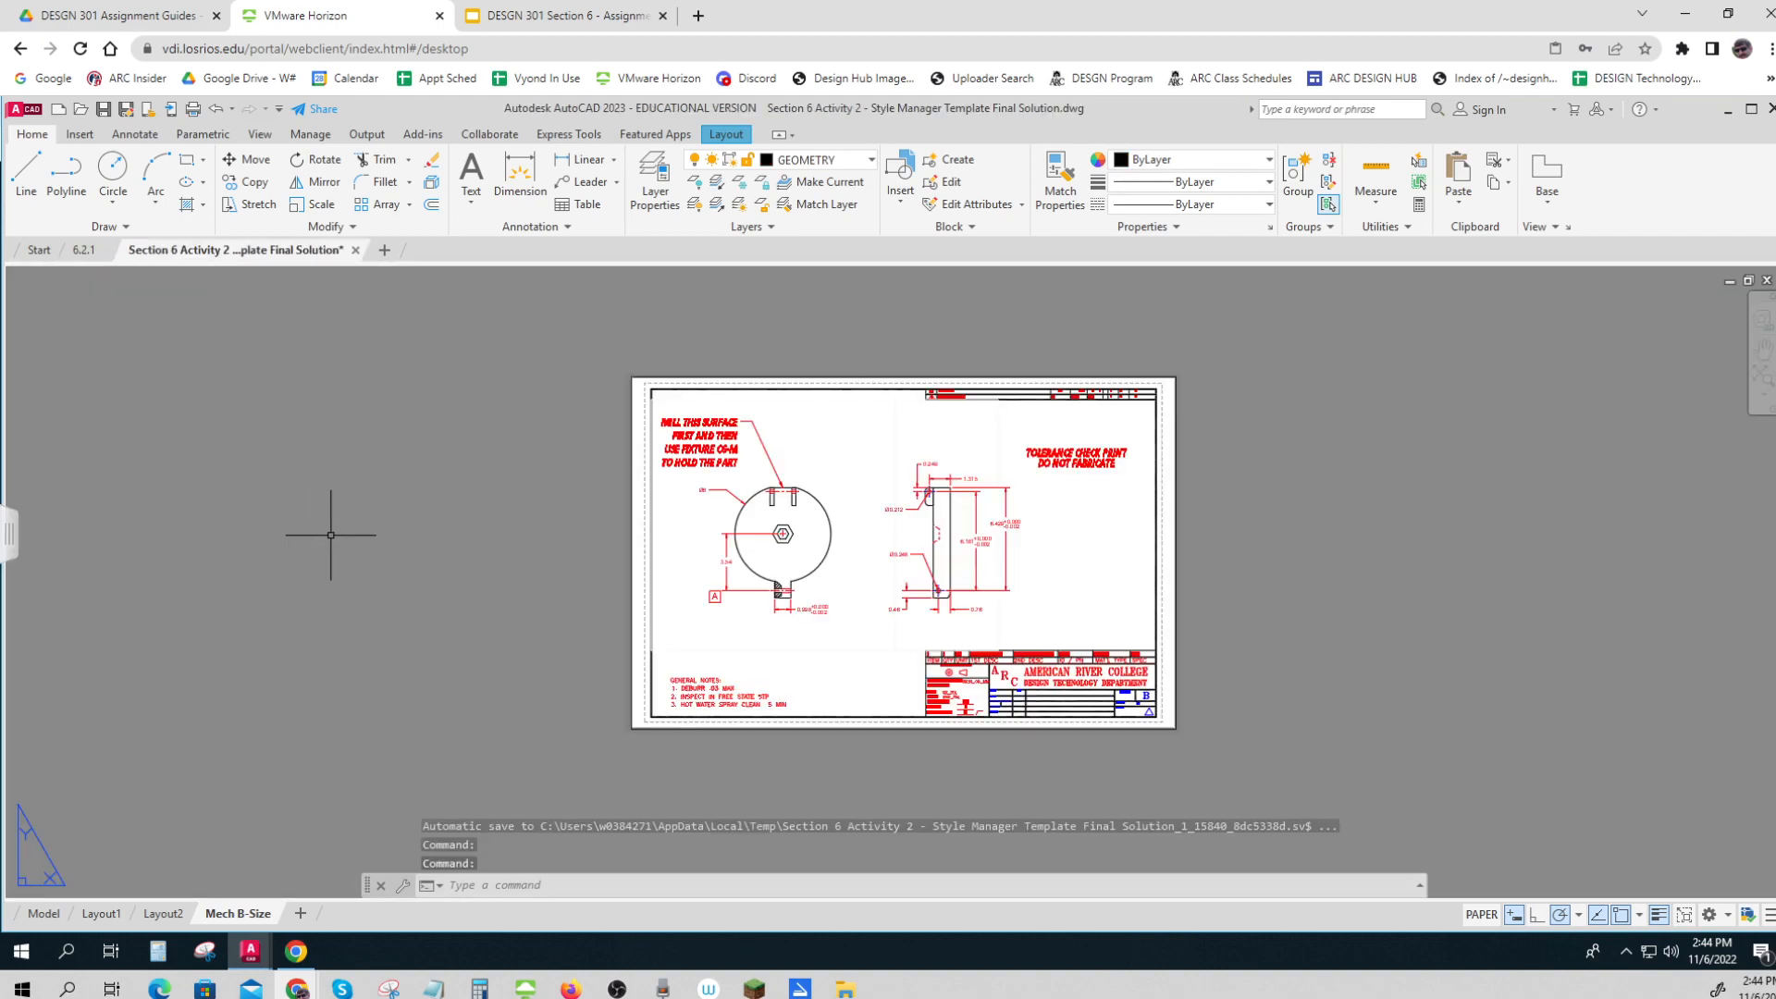
{"action": "scroll", "coordinate": [720, 508], "scroll_direction": "up", "scroll_amount": 6}
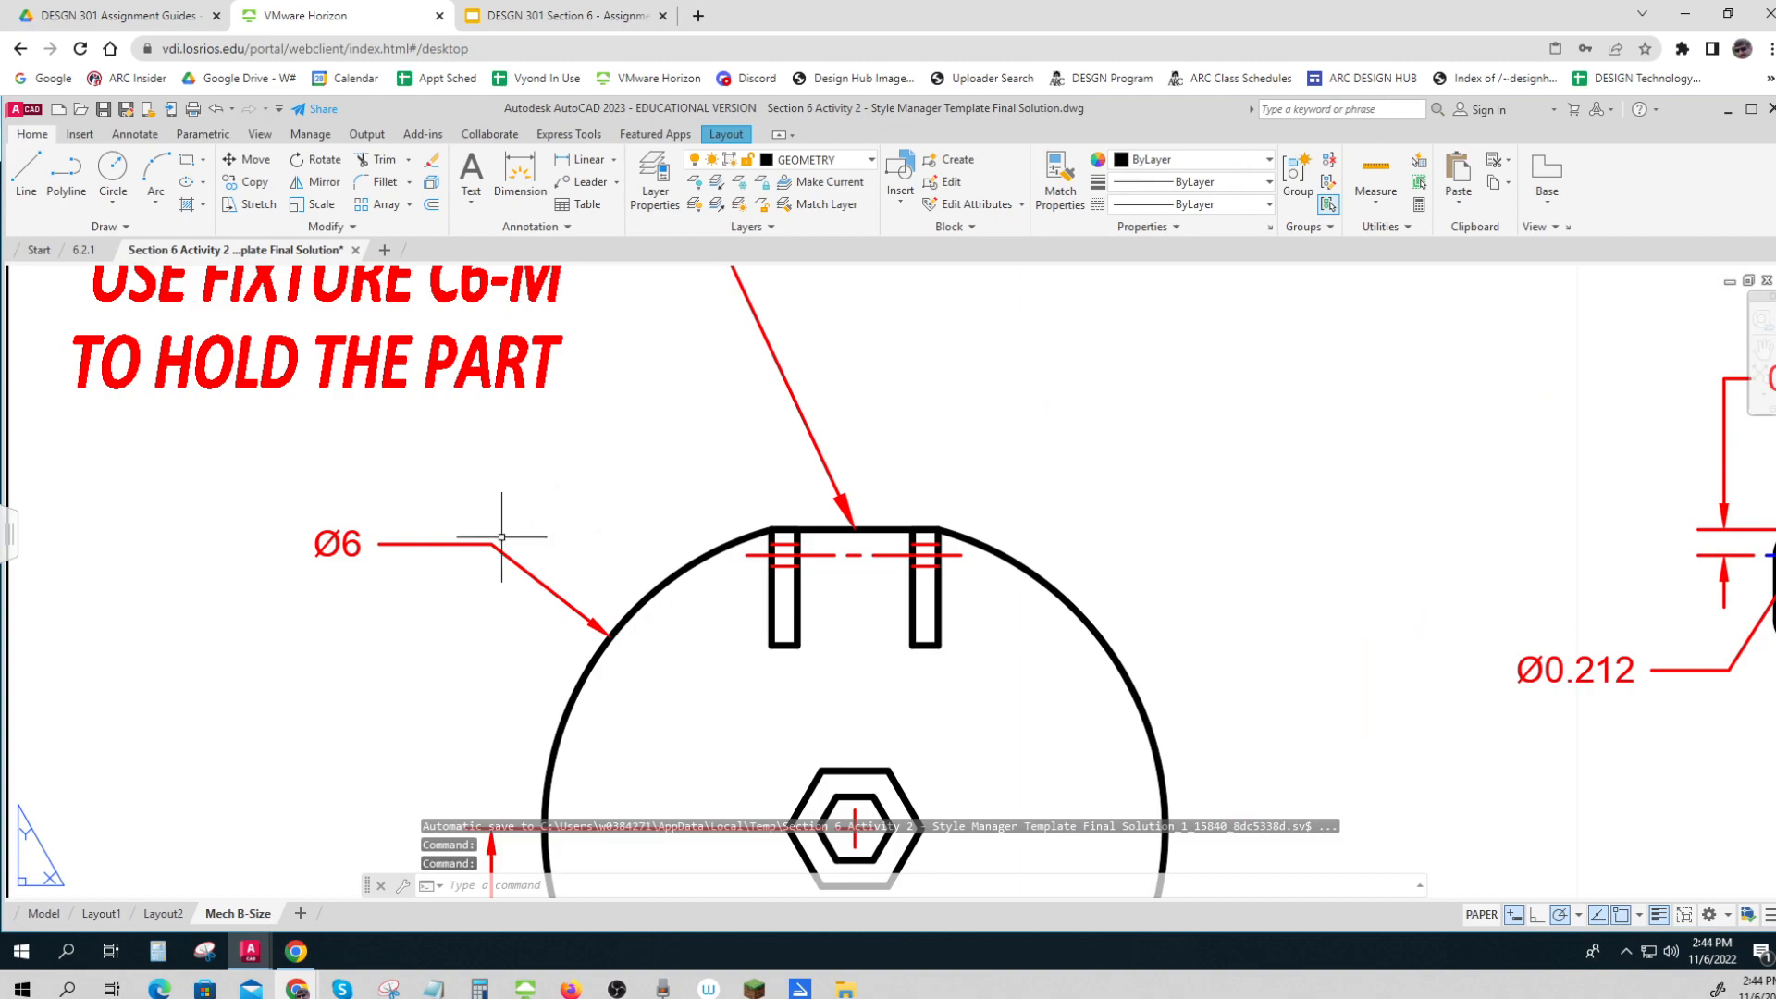
{"action": "left_click", "coordinate": [358, 544]}
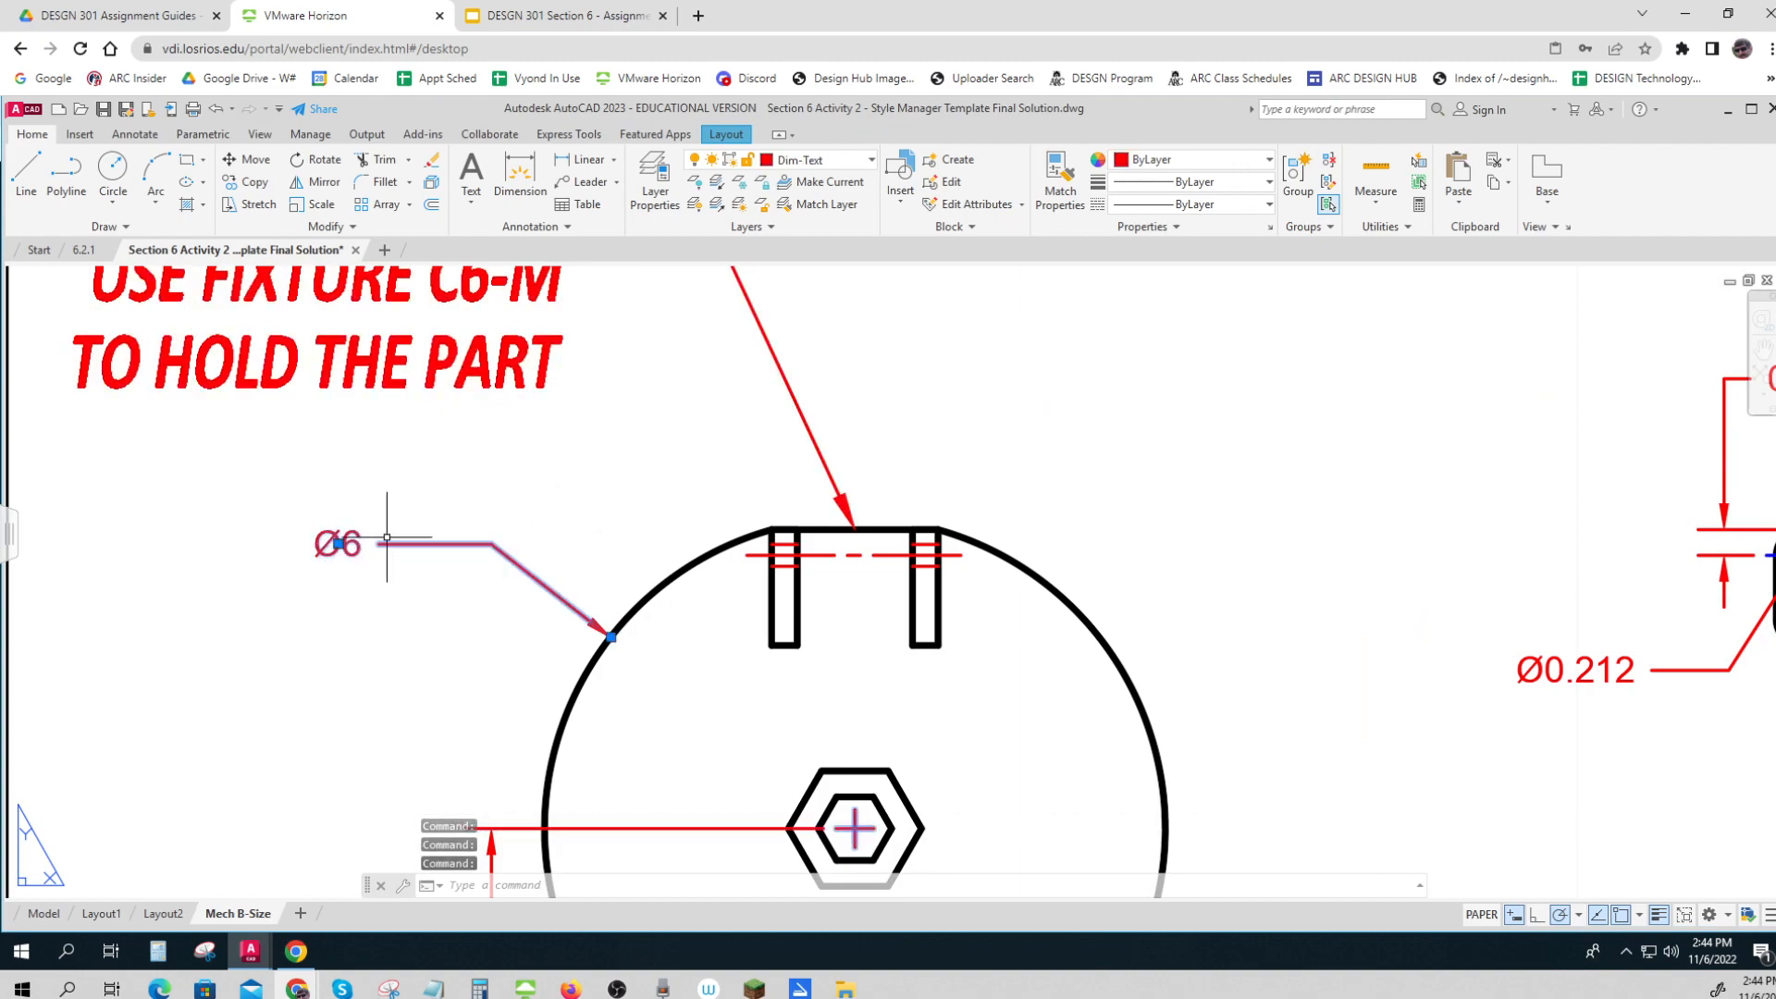
{"action": "left_click", "coordinate": [567, 227]}
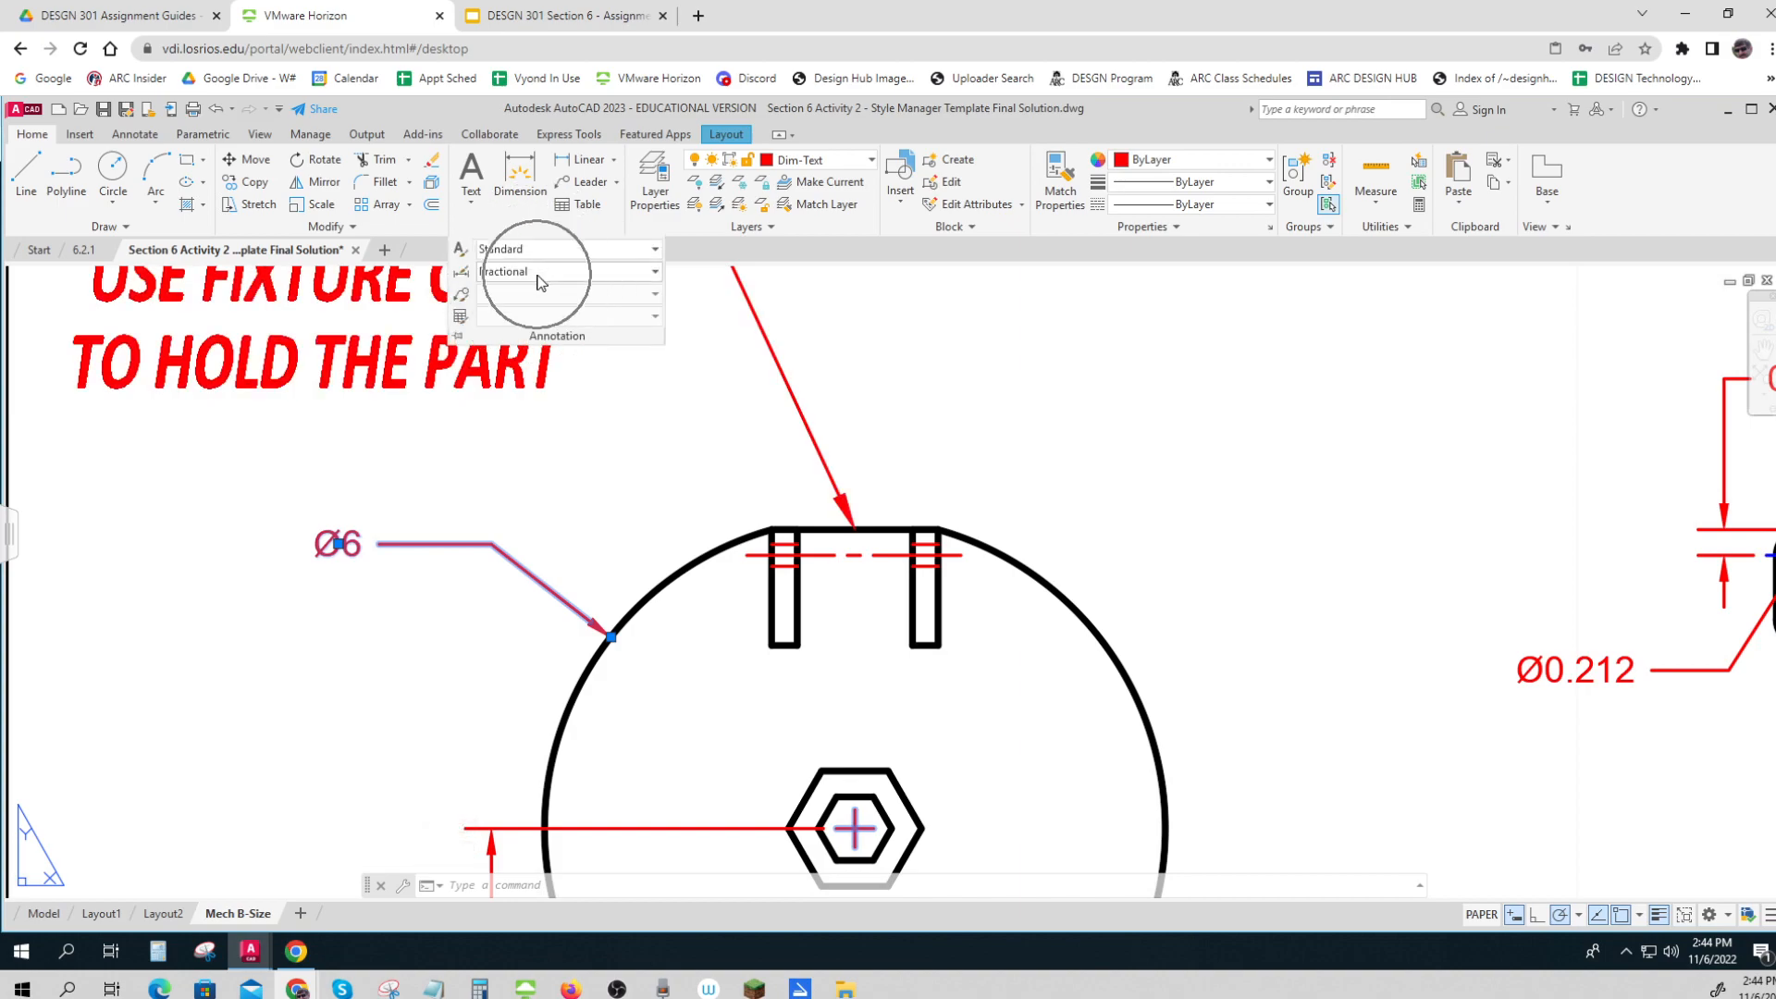
{"action": "key", "text": "Escape"}
{"action": "key", "text": "Escape"}
{"action": "key", "text": "Escape"}
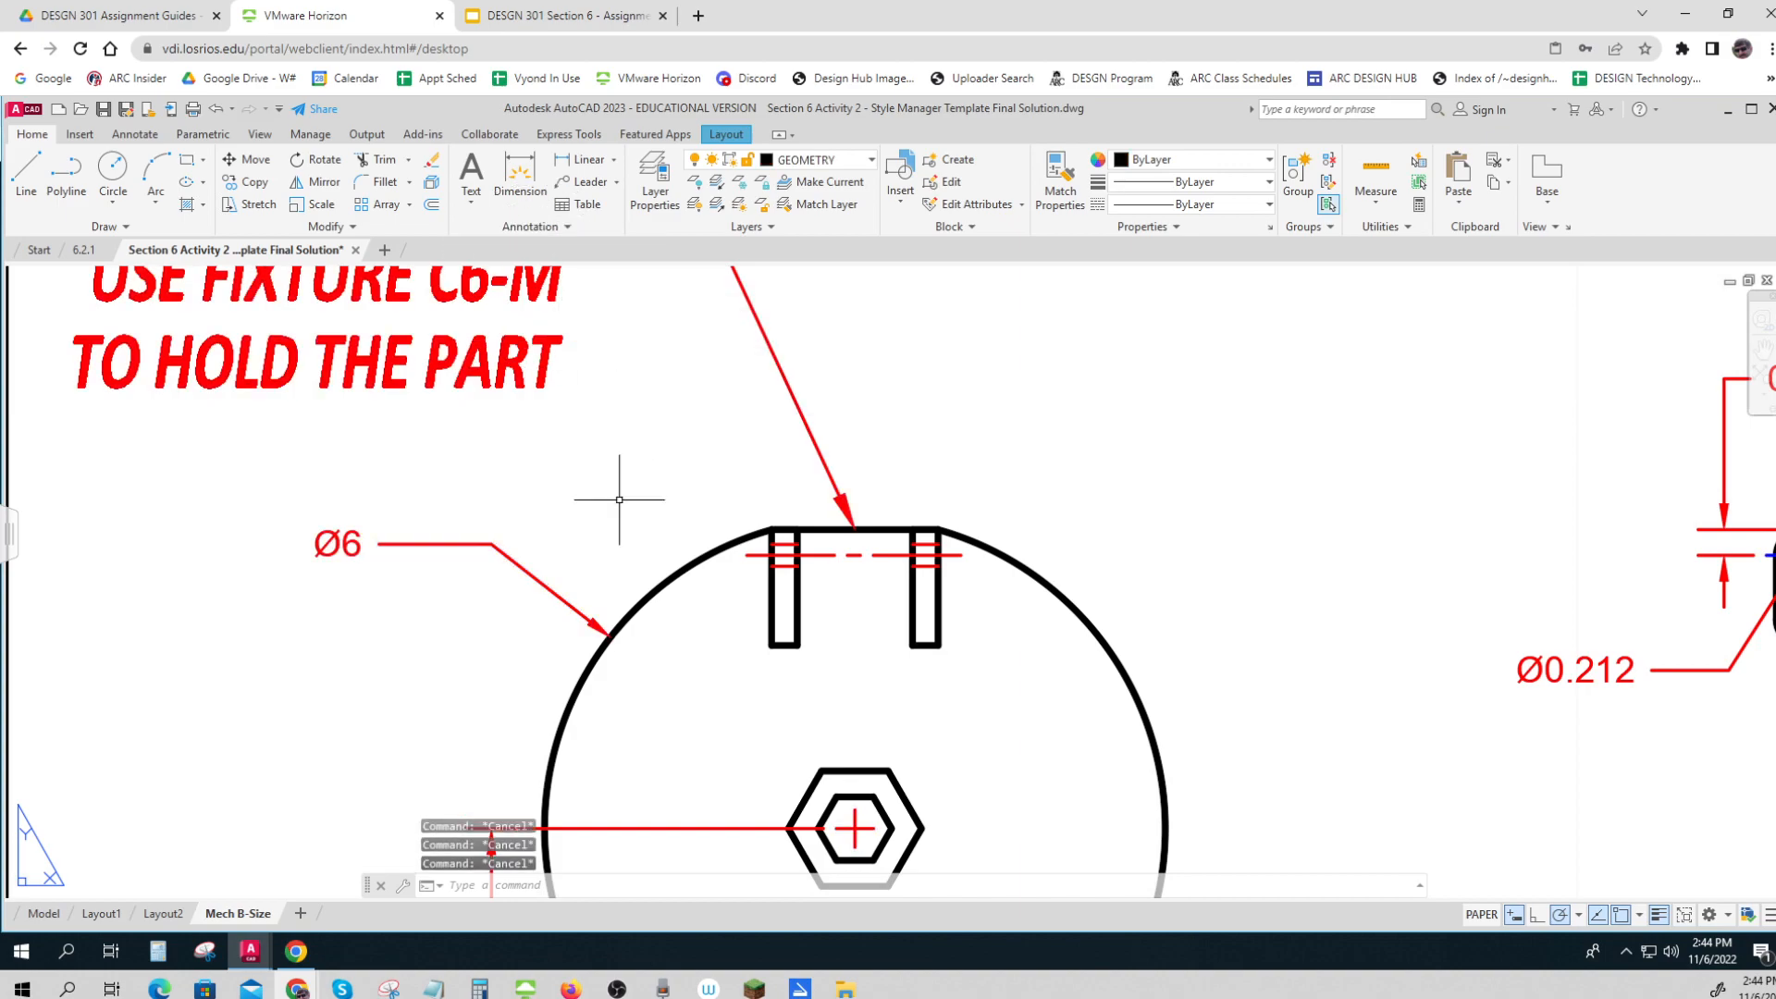
{"action": "type", "text": "DC"}
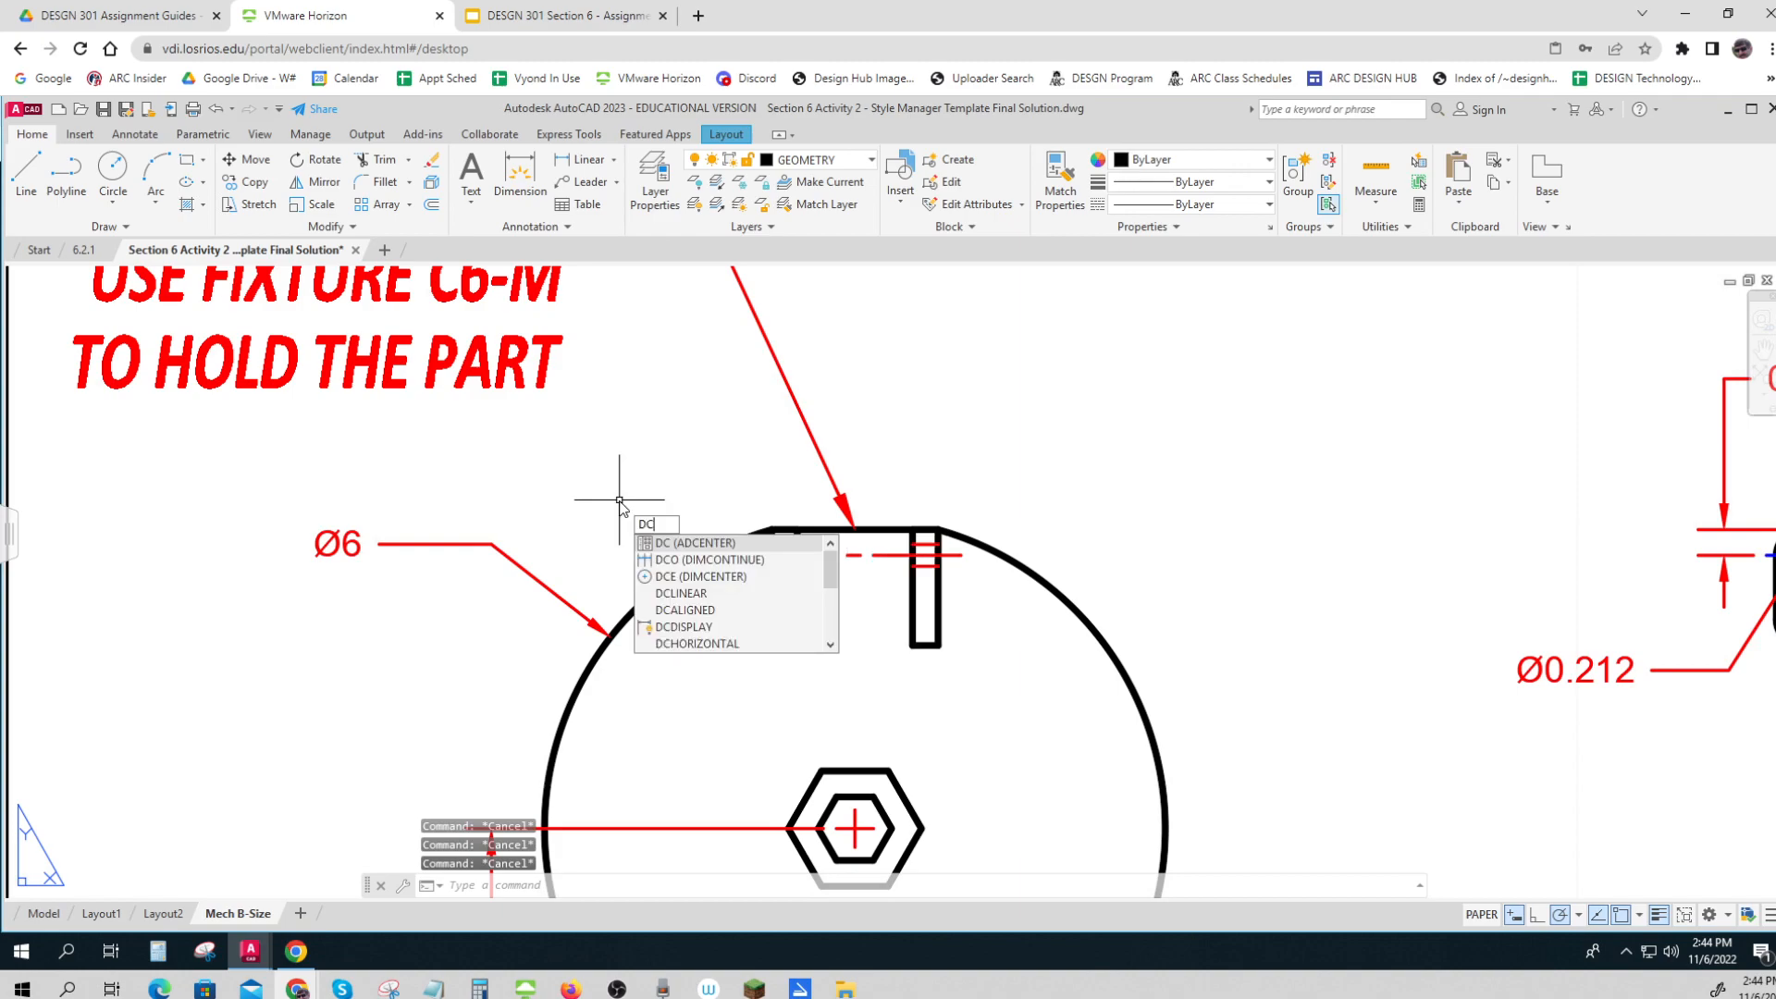
{"action": "key", "text": "Escape"}
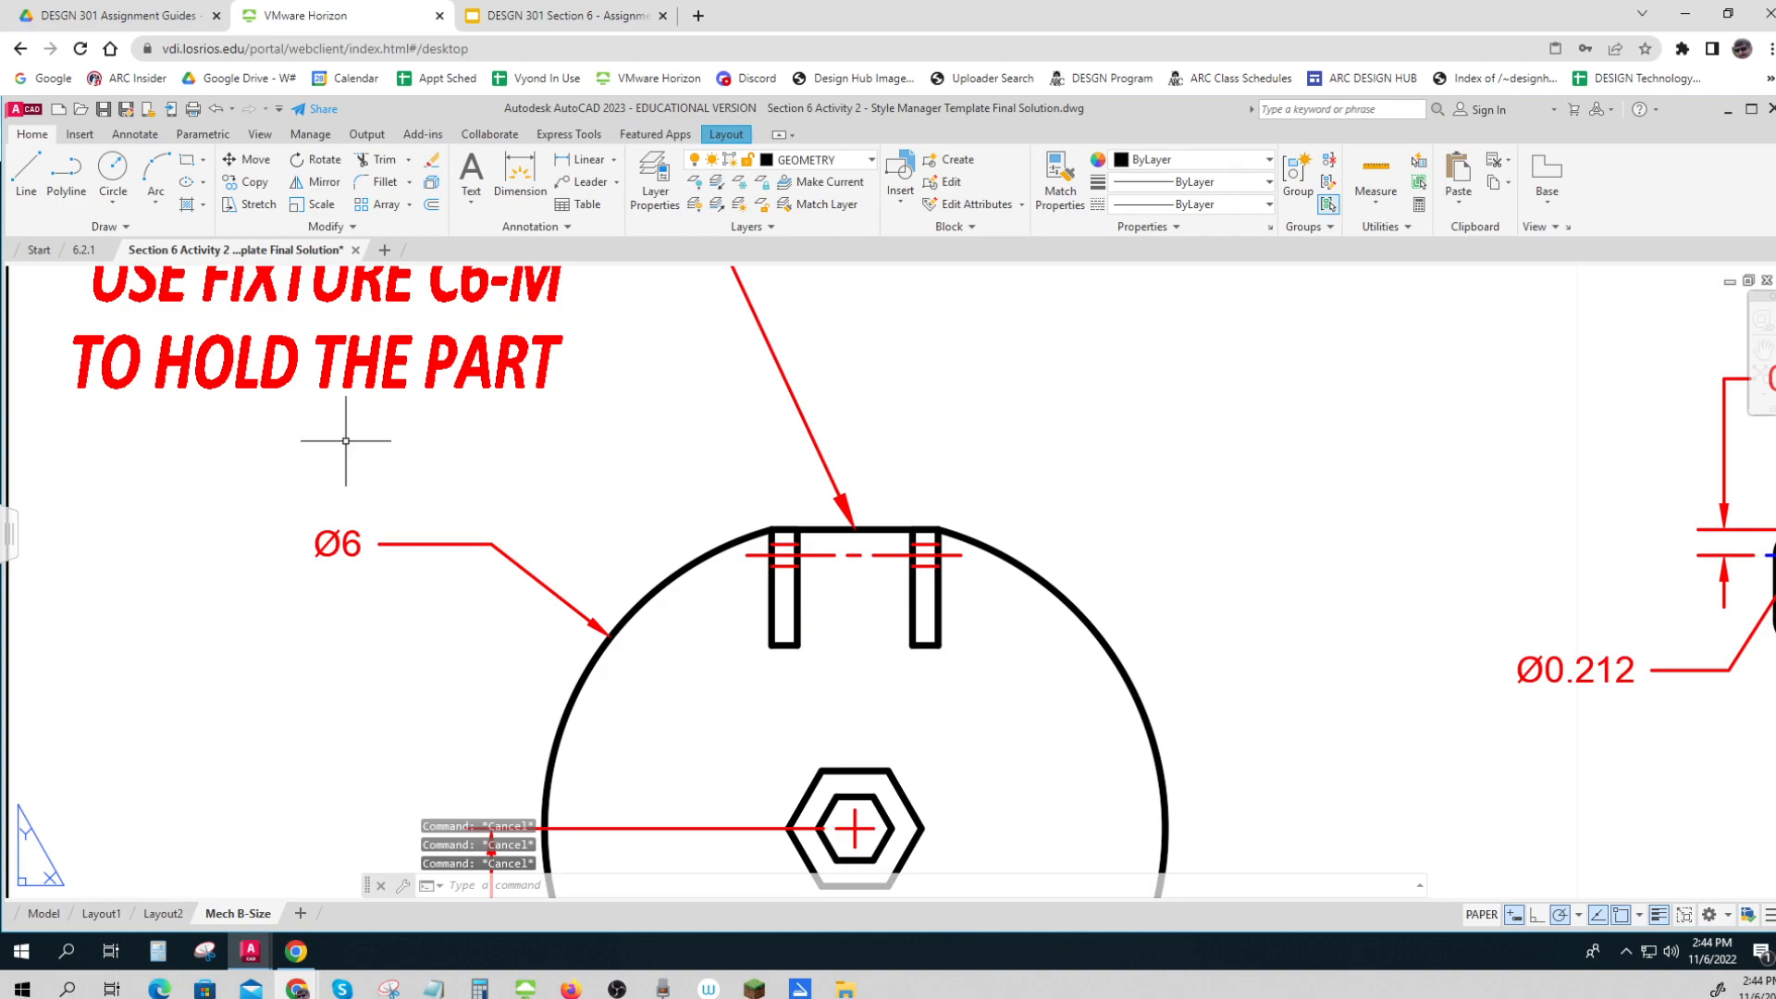
Step: Open the Mechanical Exemplar drawing from the instructor's DESGN 301 Fall 2022 folder, ignoring unresolved reference files
{"action": "left_click", "coordinate": [83, 109]}
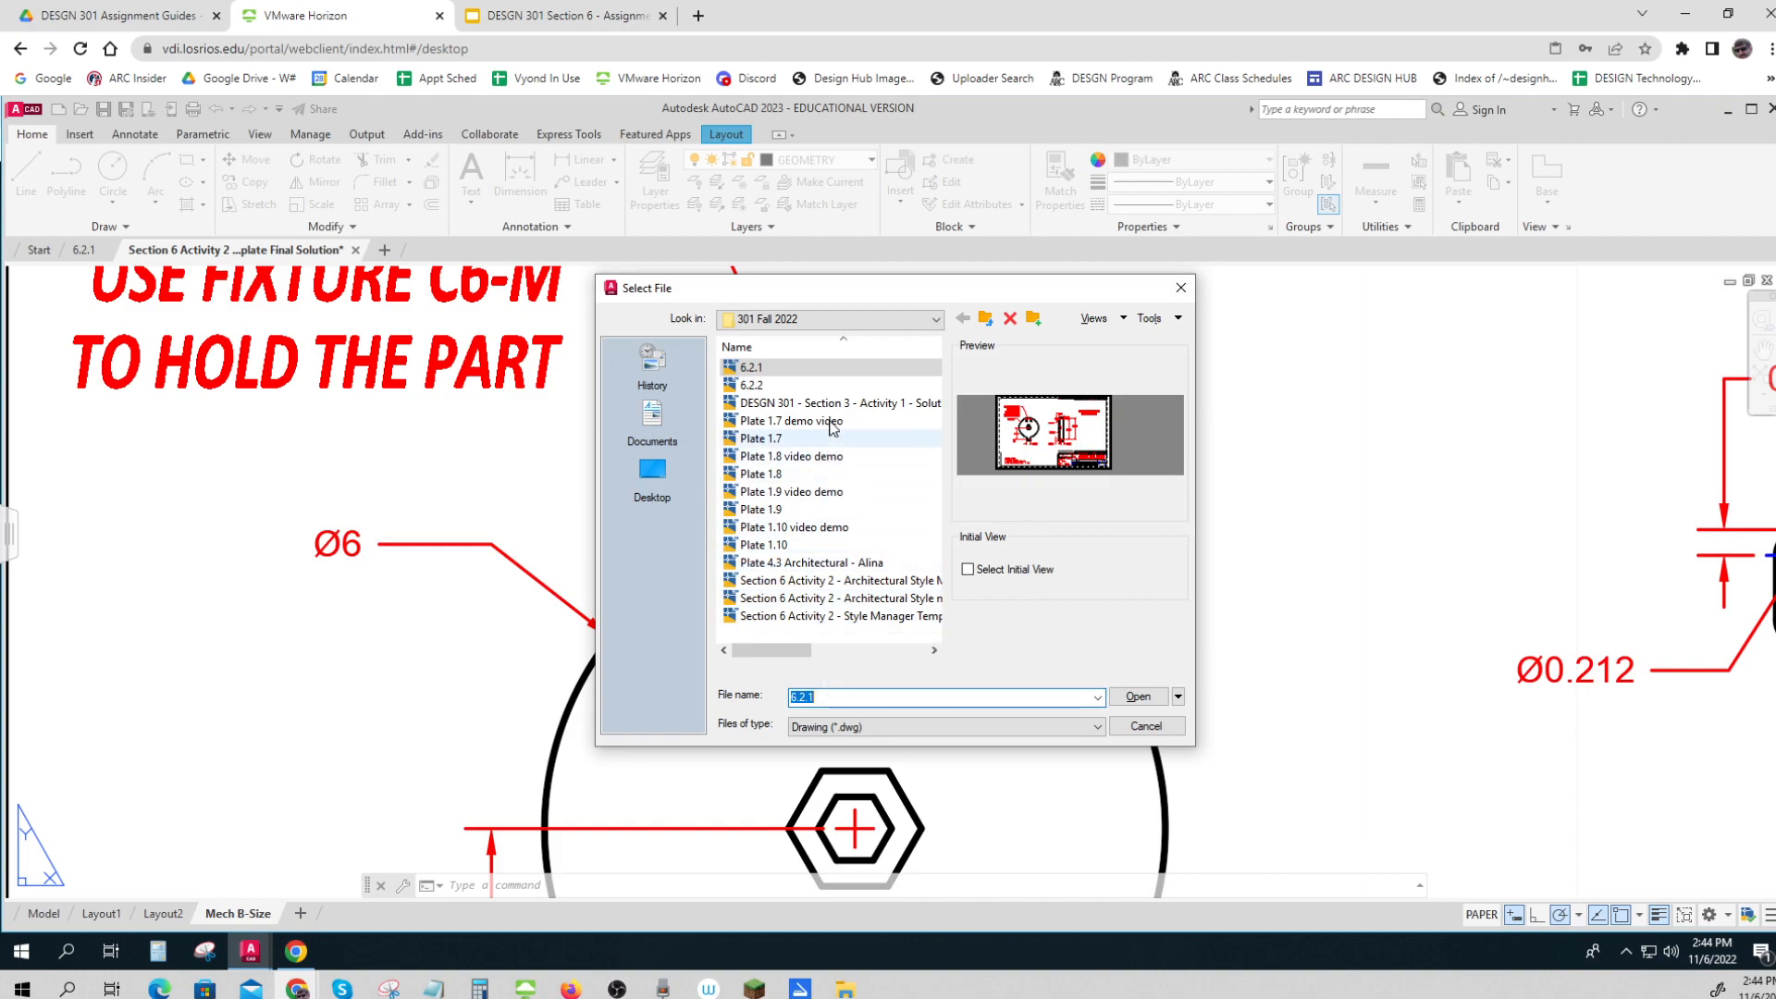
{"action": "left_click", "coordinate": [986, 318]}
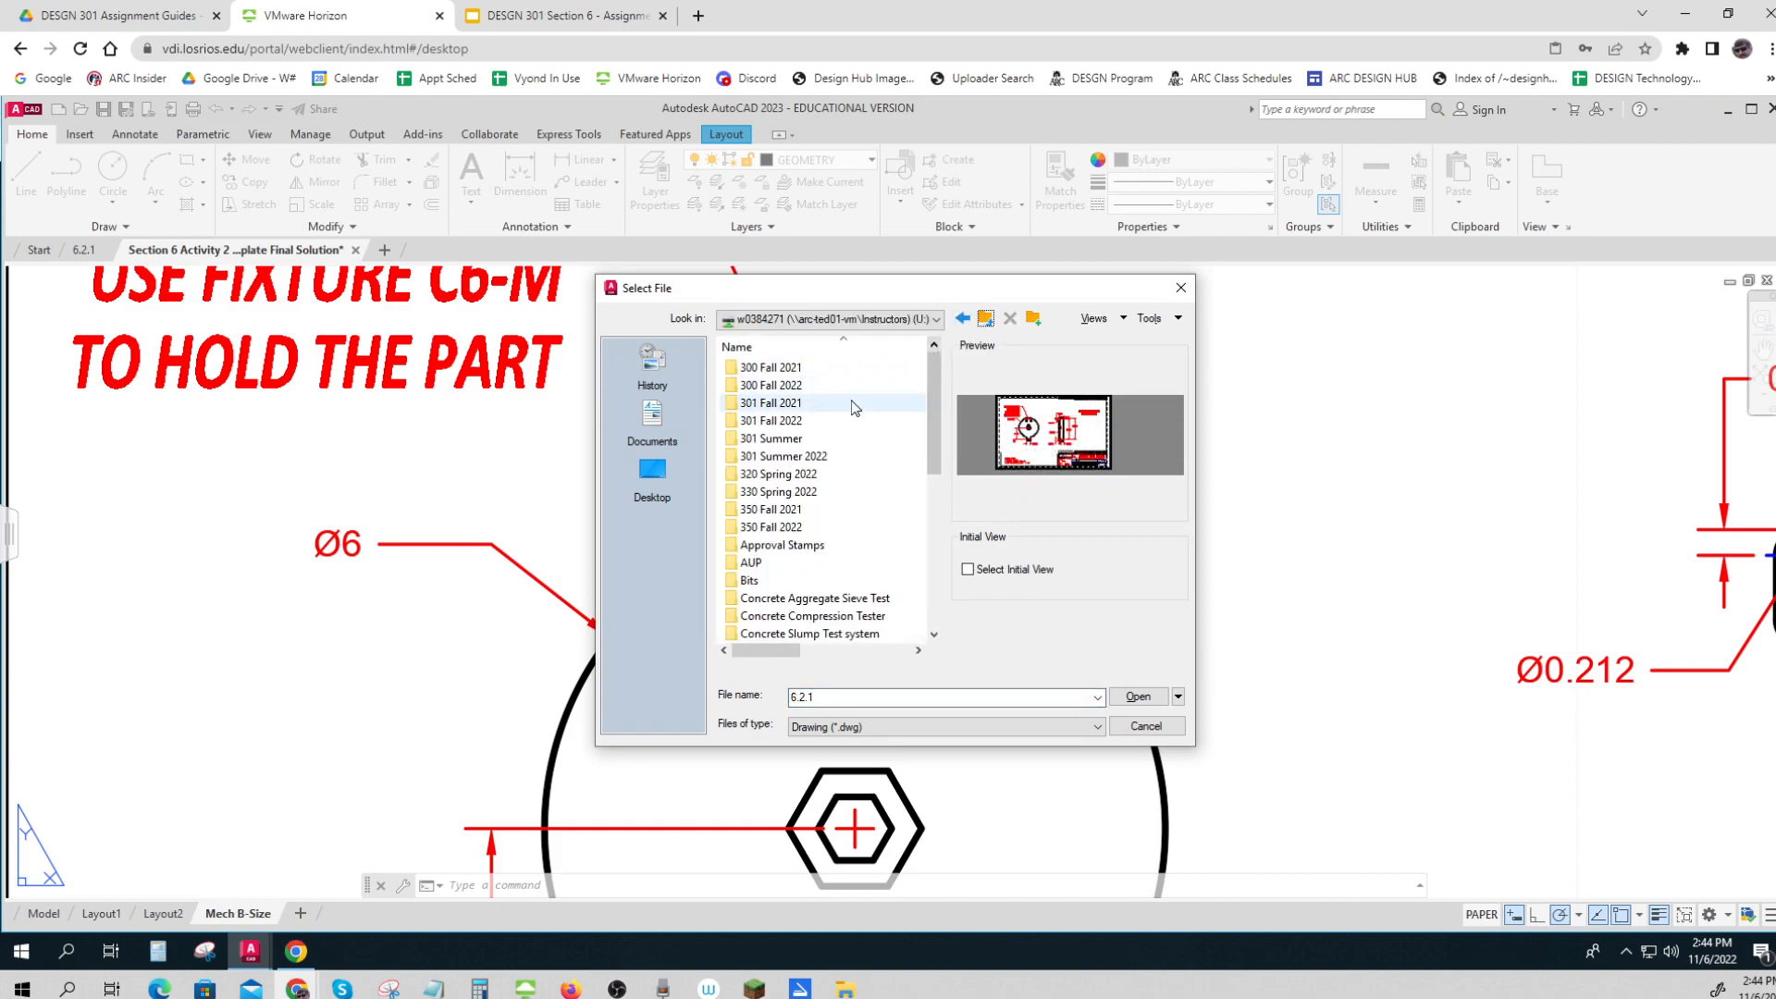
{"action": "double_click", "coordinate": [791, 420]}
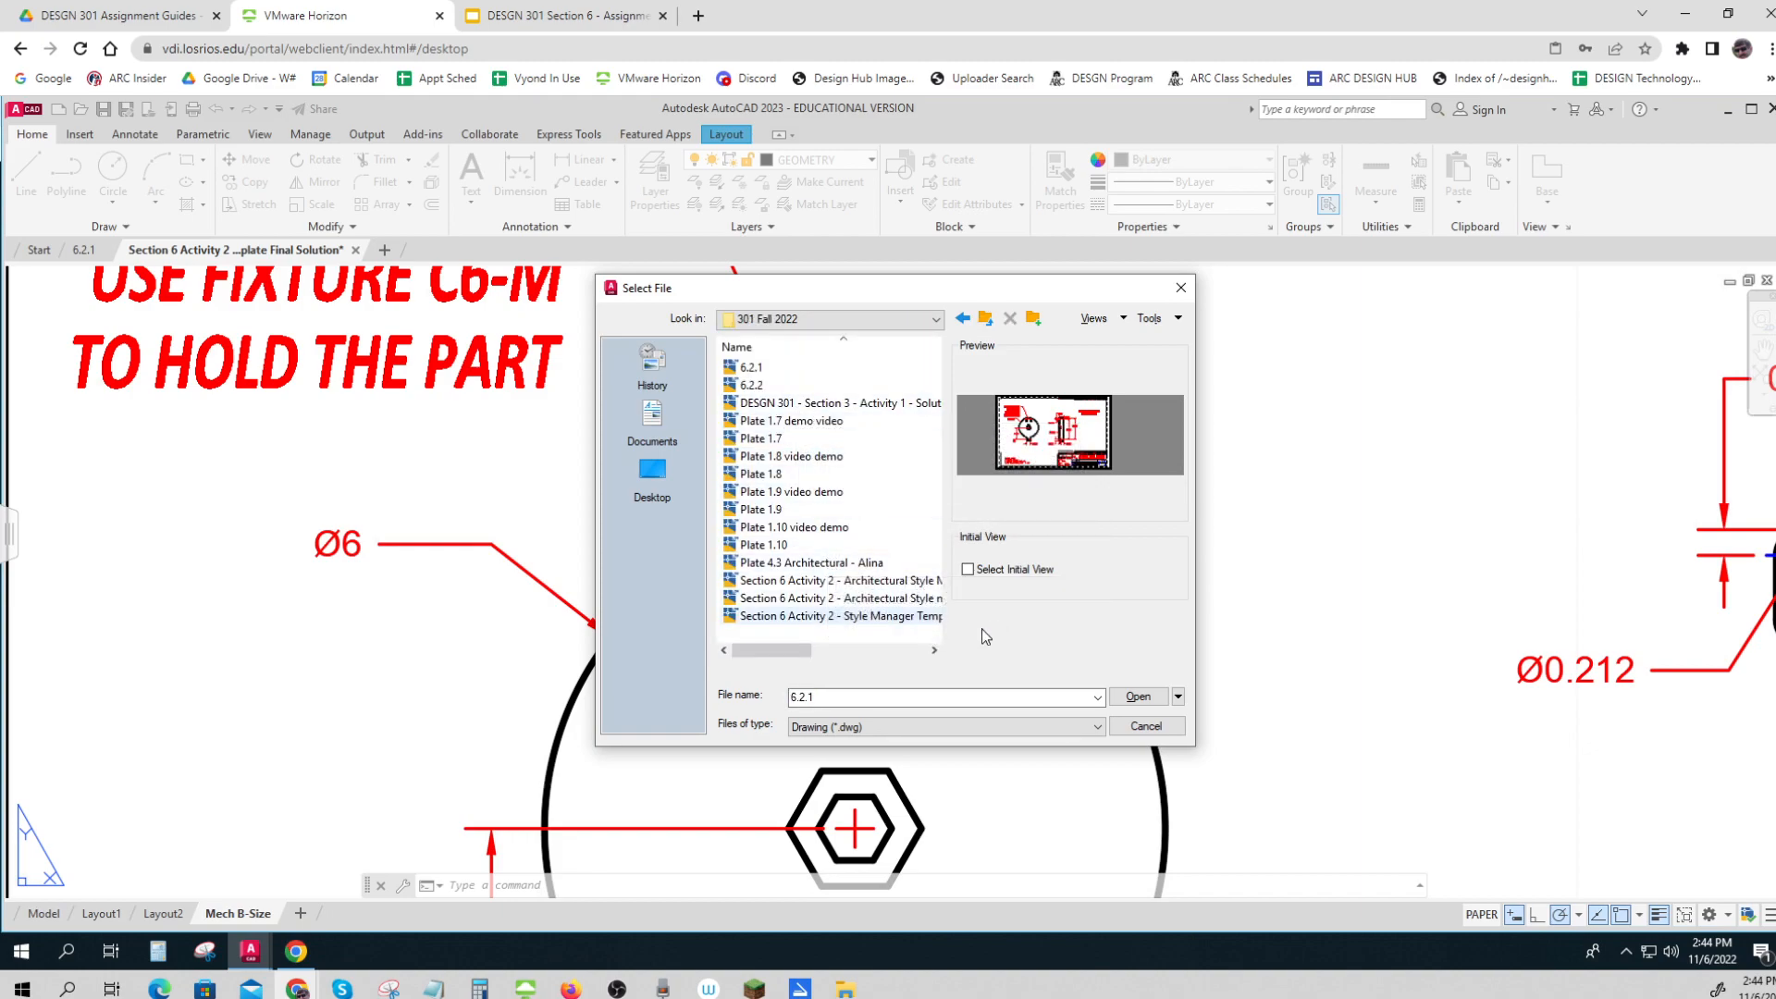
{"action": "mouse_move", "coordinate": [782, 650]}
{"action": "left_mouse_down"}
{"action": "mouse_move", "coordinate": [929, 647]}
{"action": "mouse_move", "coordinate": [757, 635]}
{"action": "left_mouse_up"}
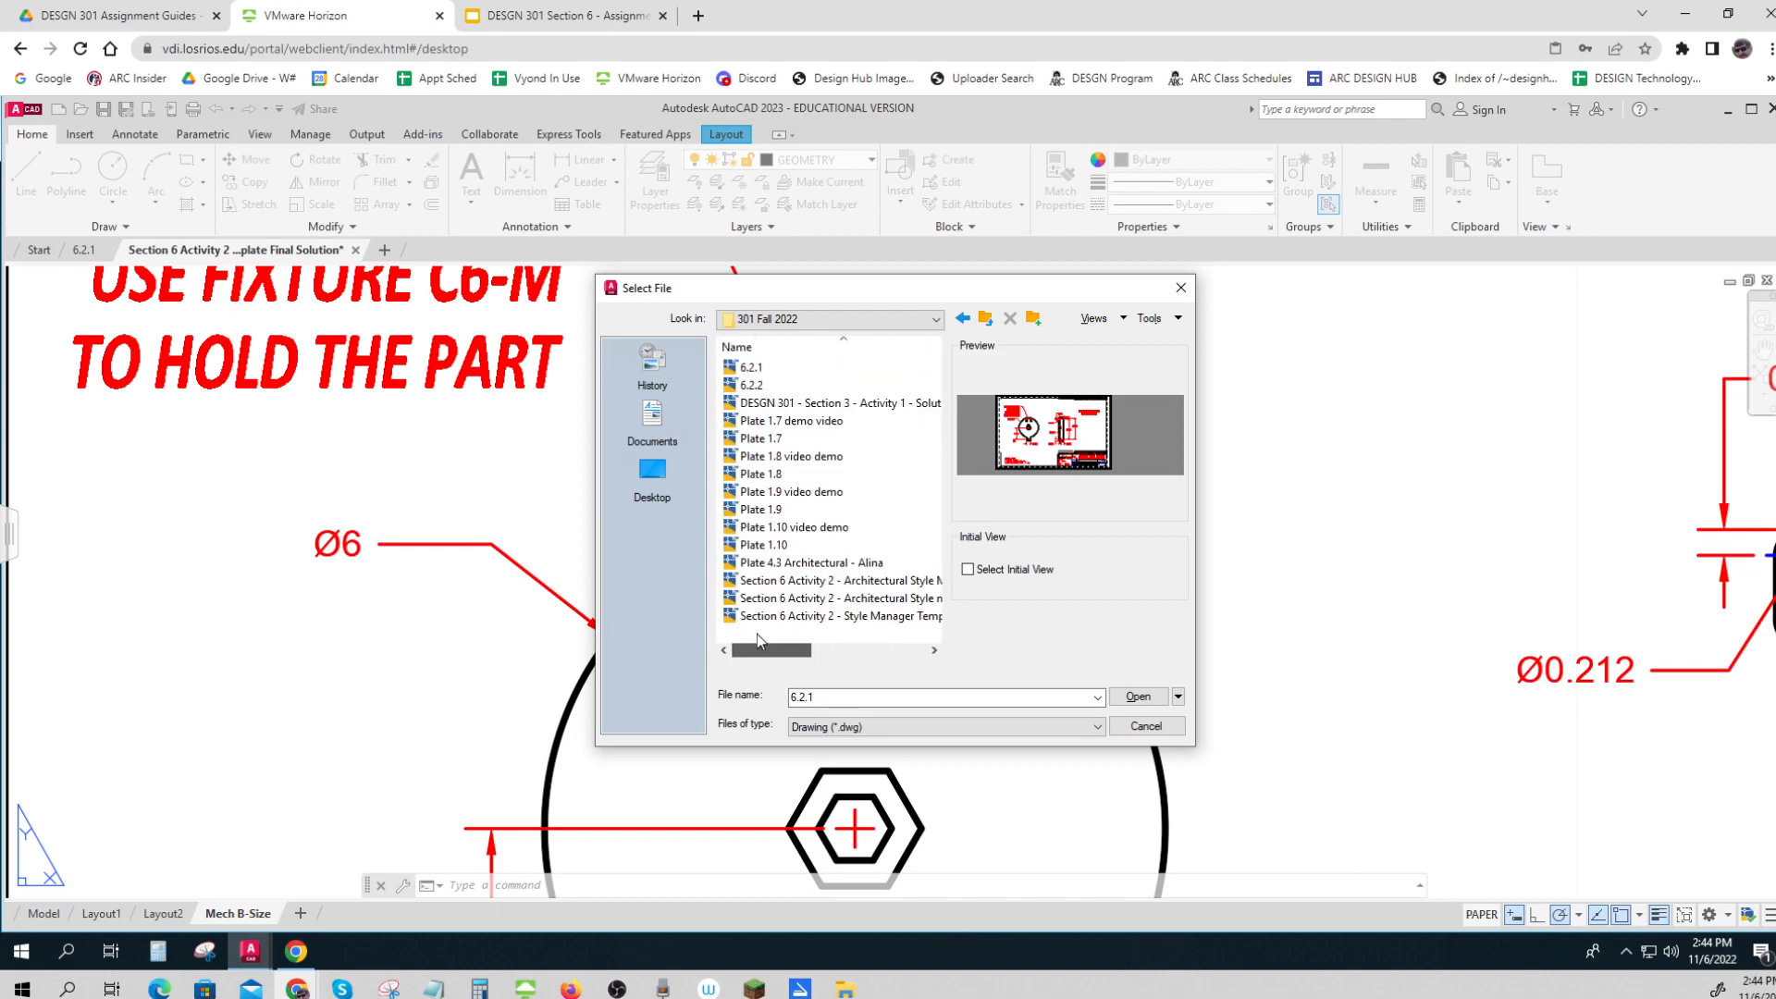
{"action": "left_click", "coordinate": [936, 319]}
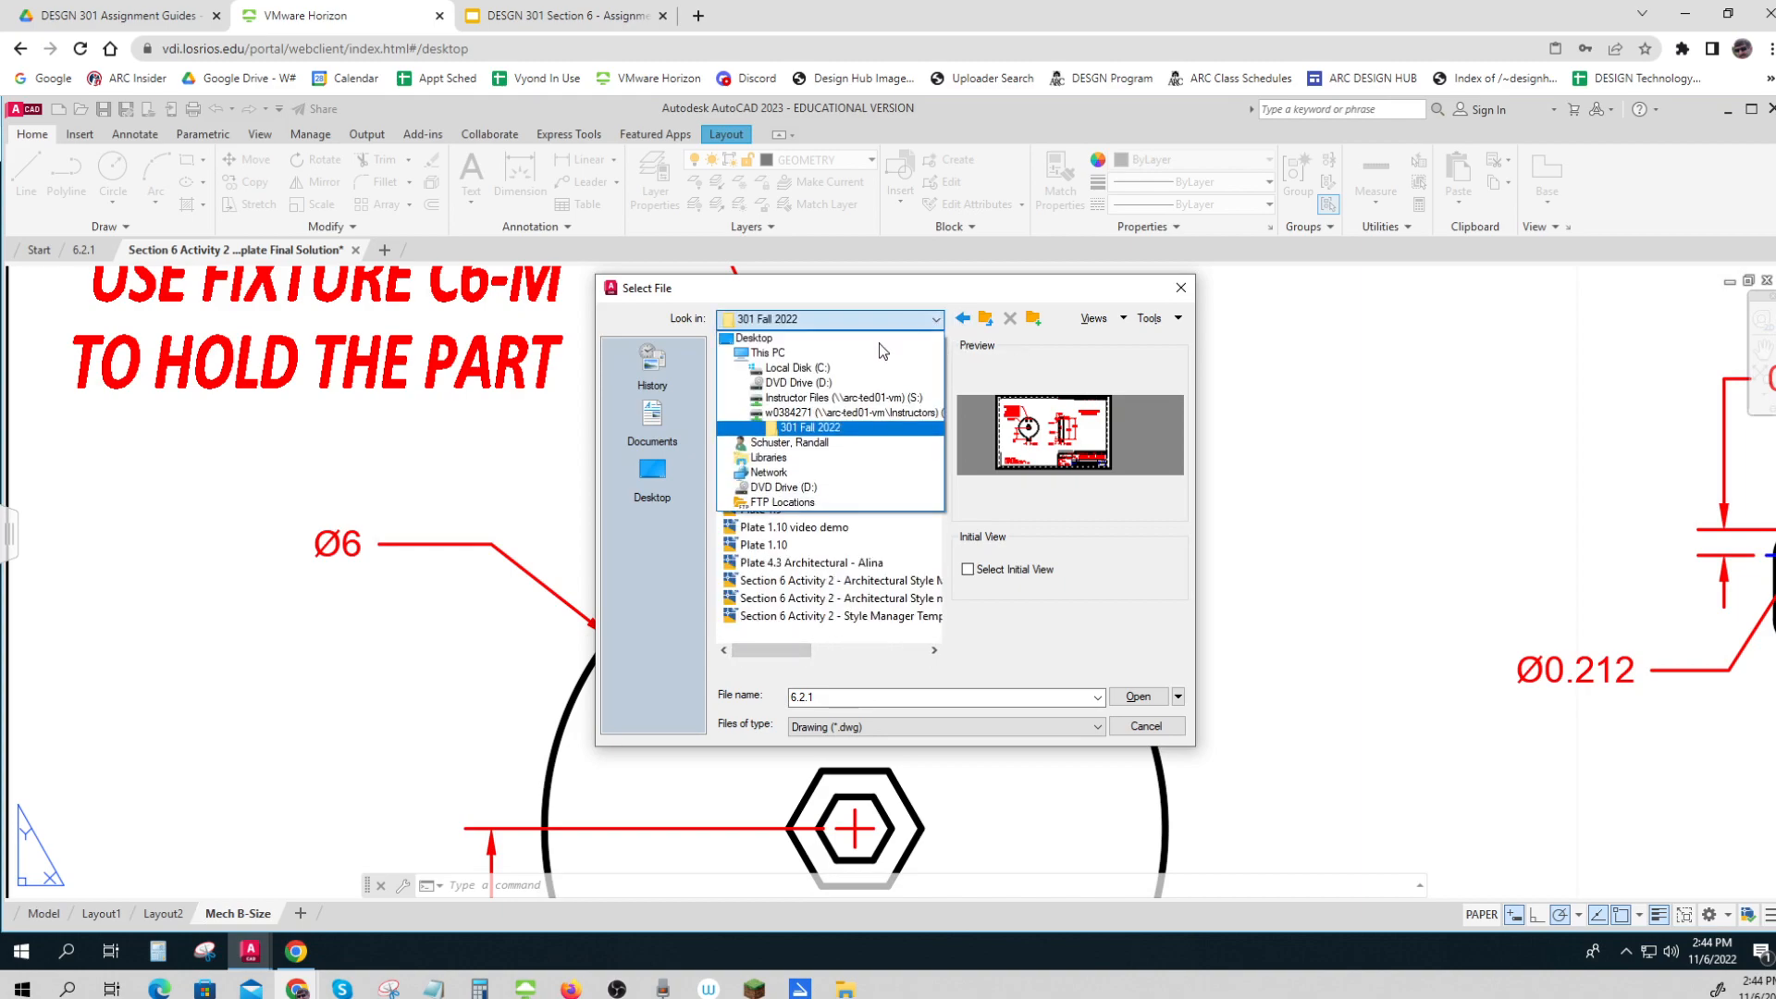
{"action": "left_click", "coordinate": [844, 398]}
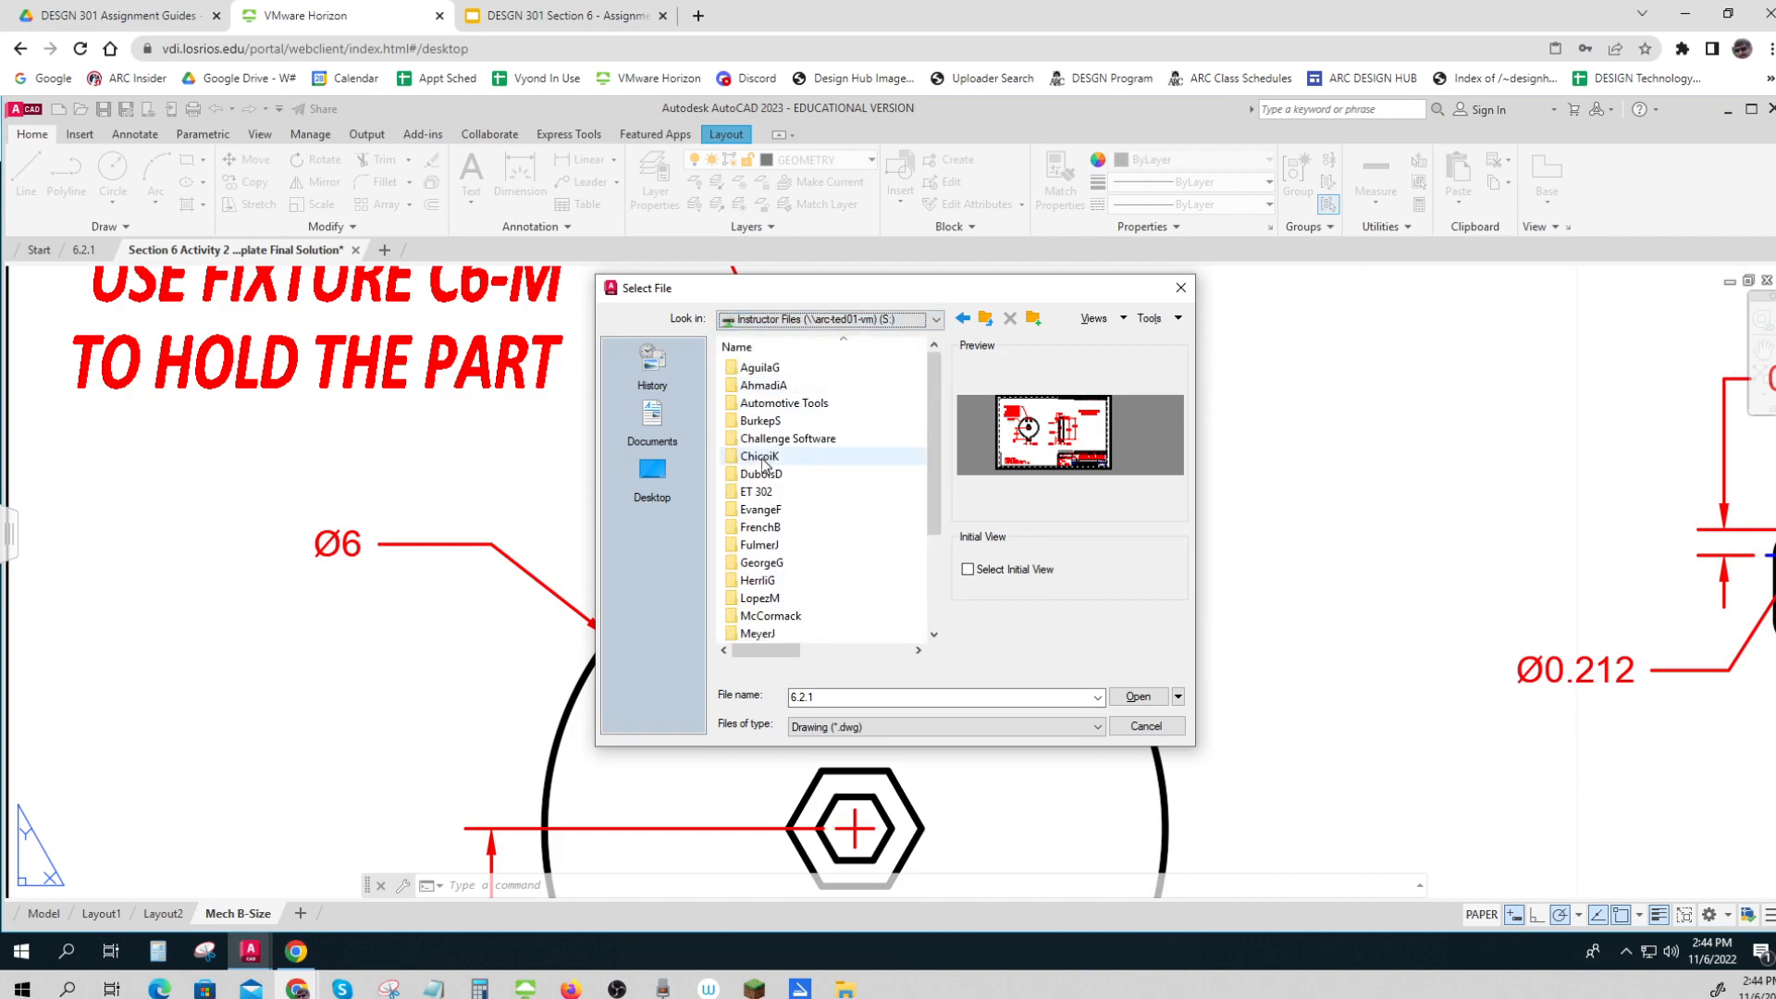
{"action": "scroll", "coordinate": [762, 457], "scroll_direction": "down", "scroll_amount": 3}
{"action": "double_click", "coordinate": [768, 545]}
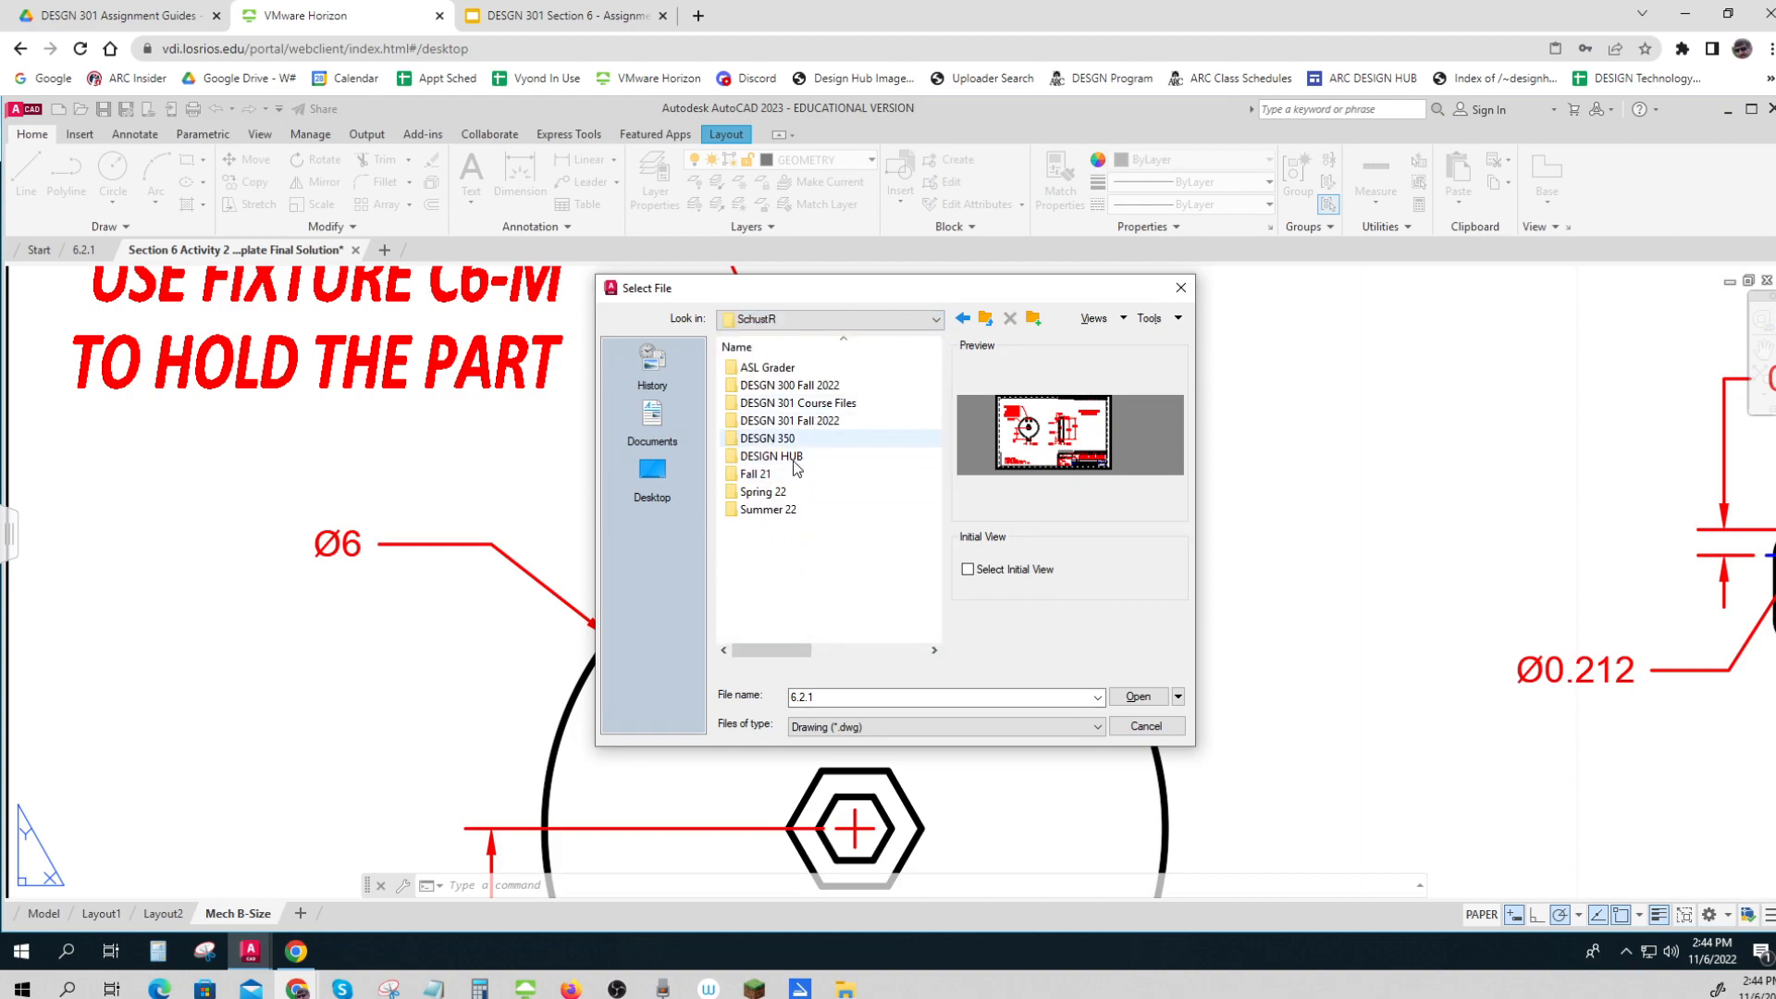
{"action": "double_click", "coordinate": [793, 422]}
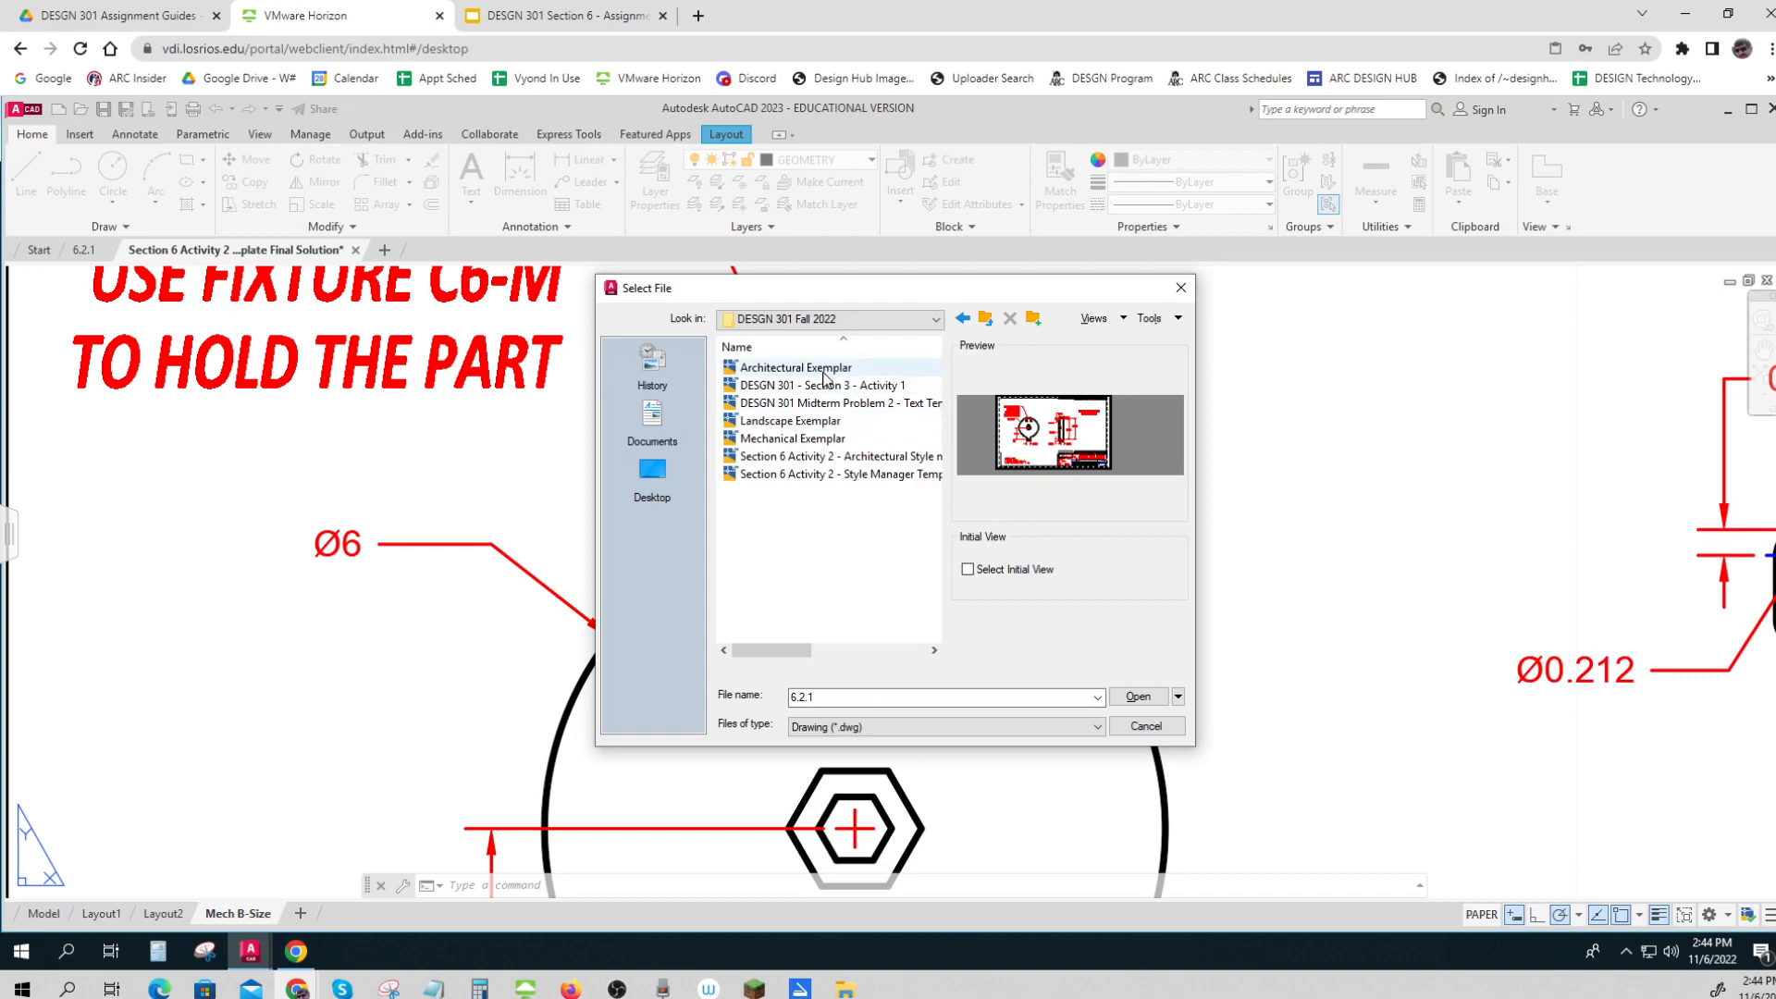
{"action": "double_click", "coordinate": [797, 438]}
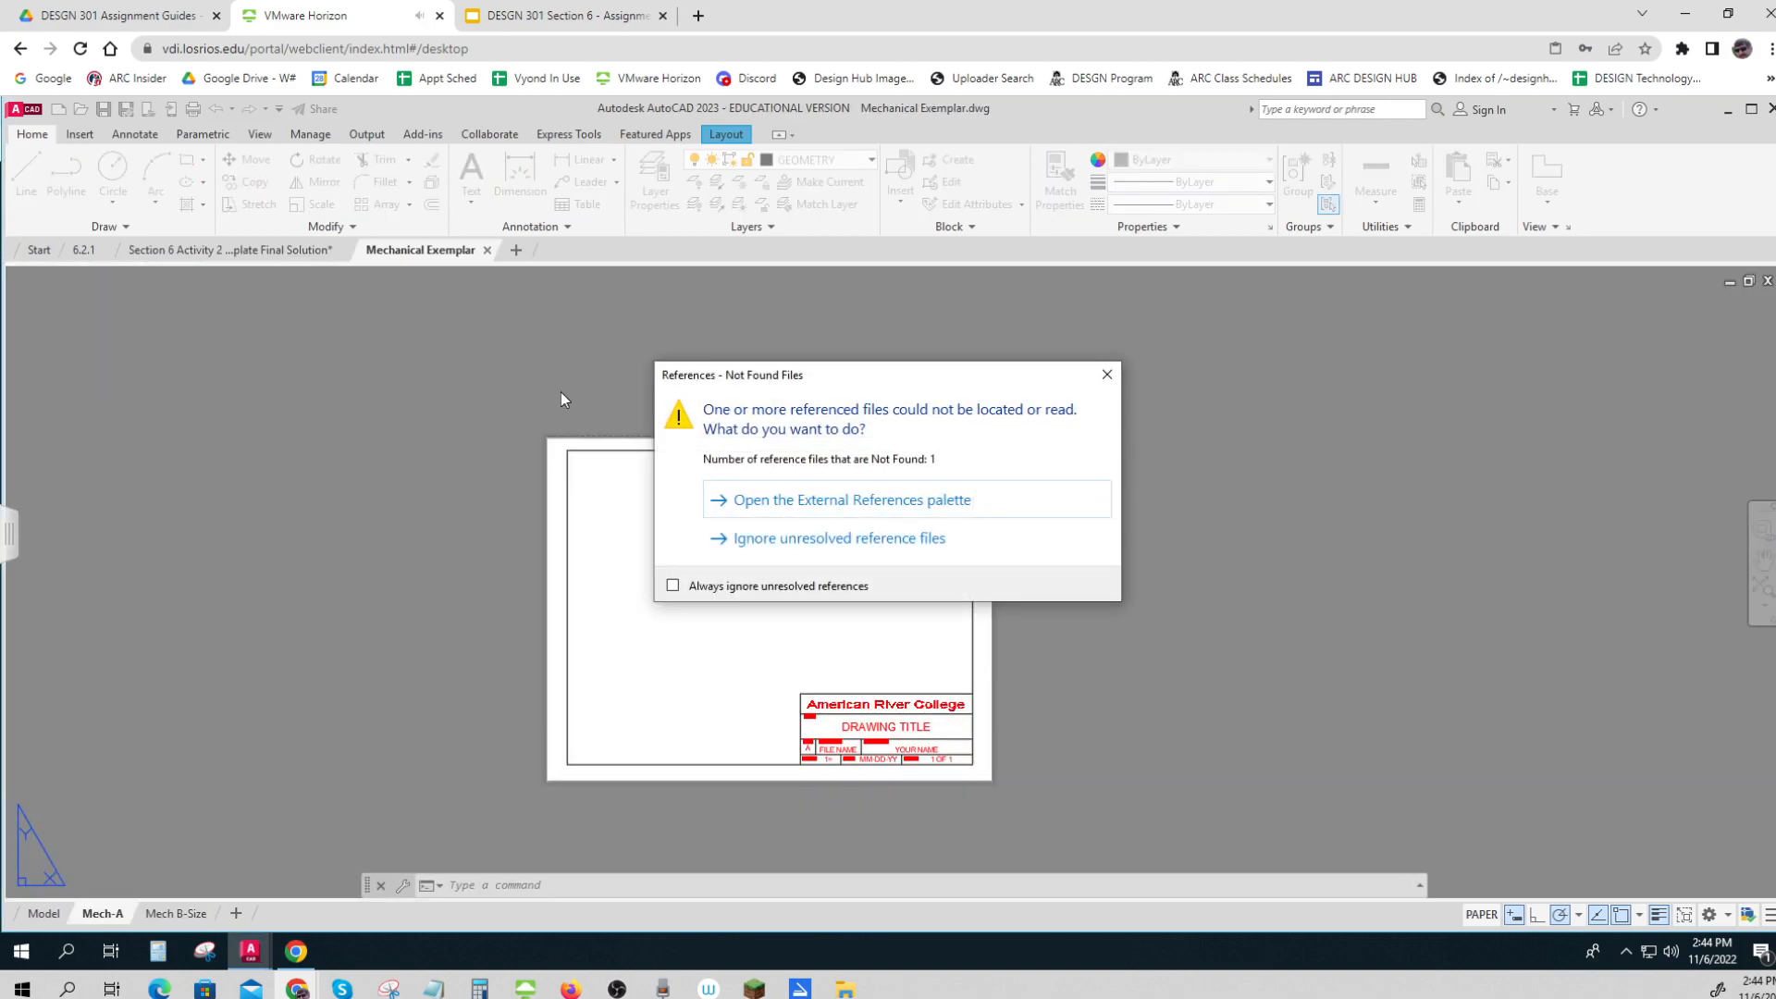
{"action": "left_click", "coordinate": [763, 542]}
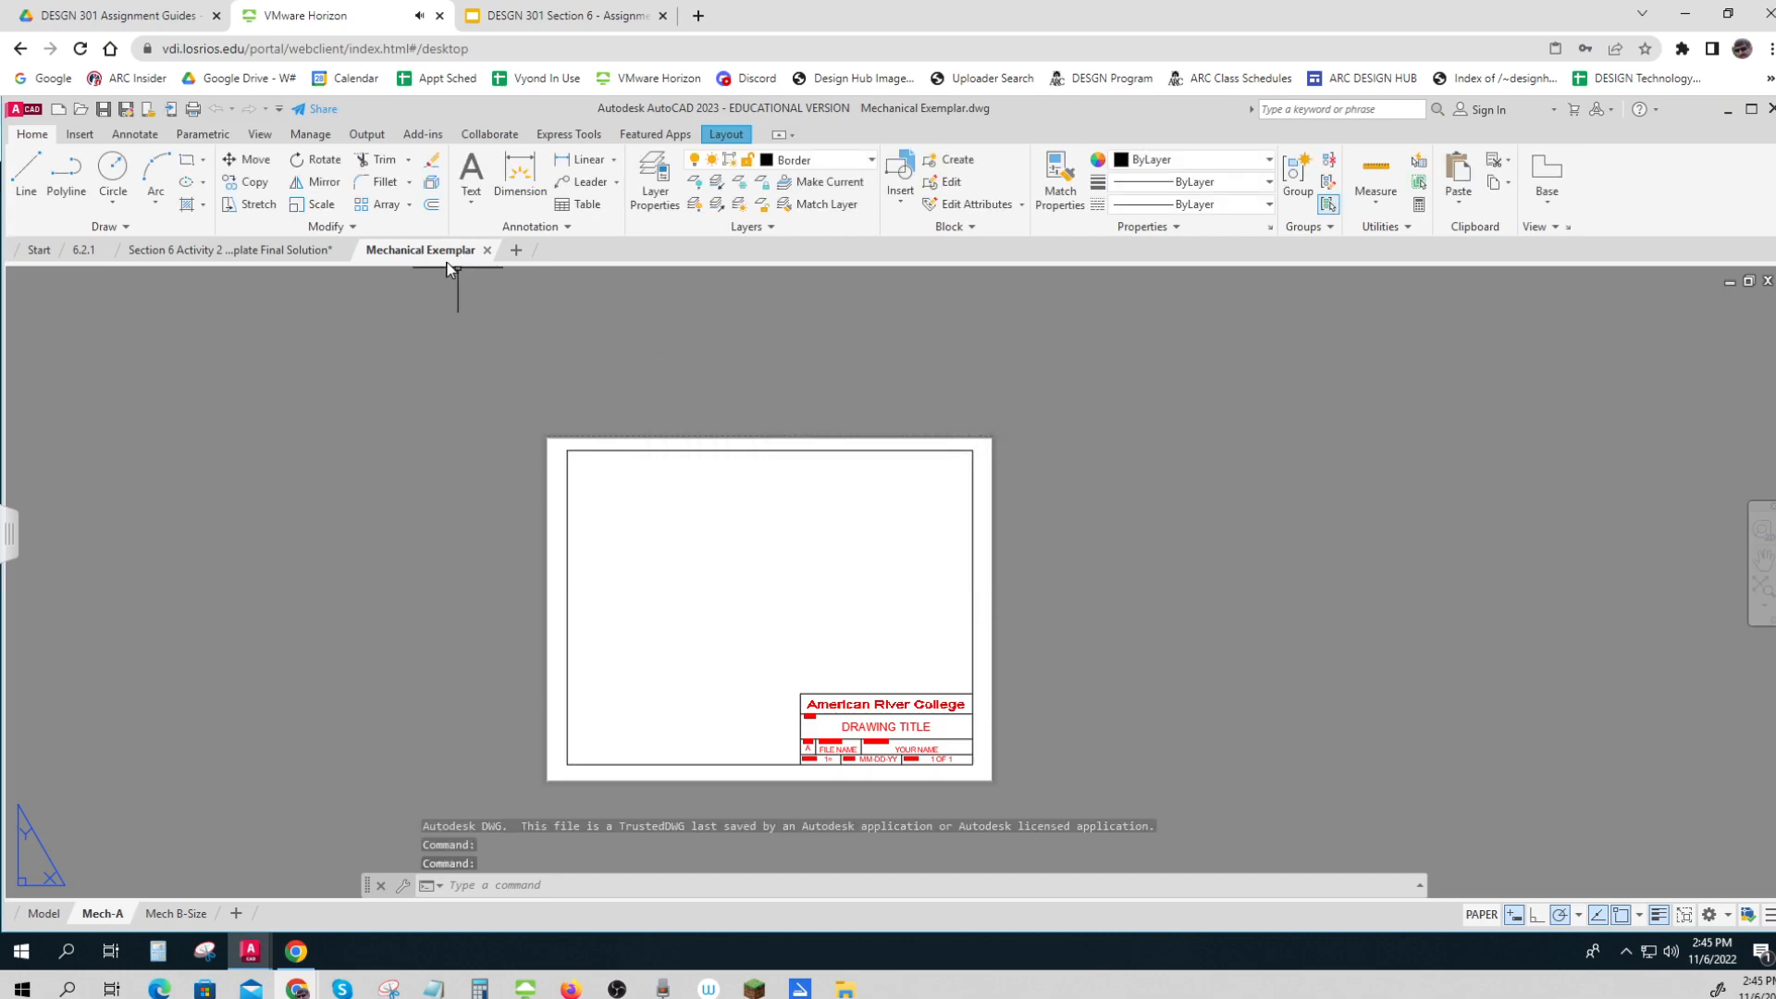
Step: Reorder the open drawings so that Mechanical Exemplar comes before 6.2.1
{"action": "left_click_drag", "start_coordinate": [394, 251], "coordinate": [114, 252]}
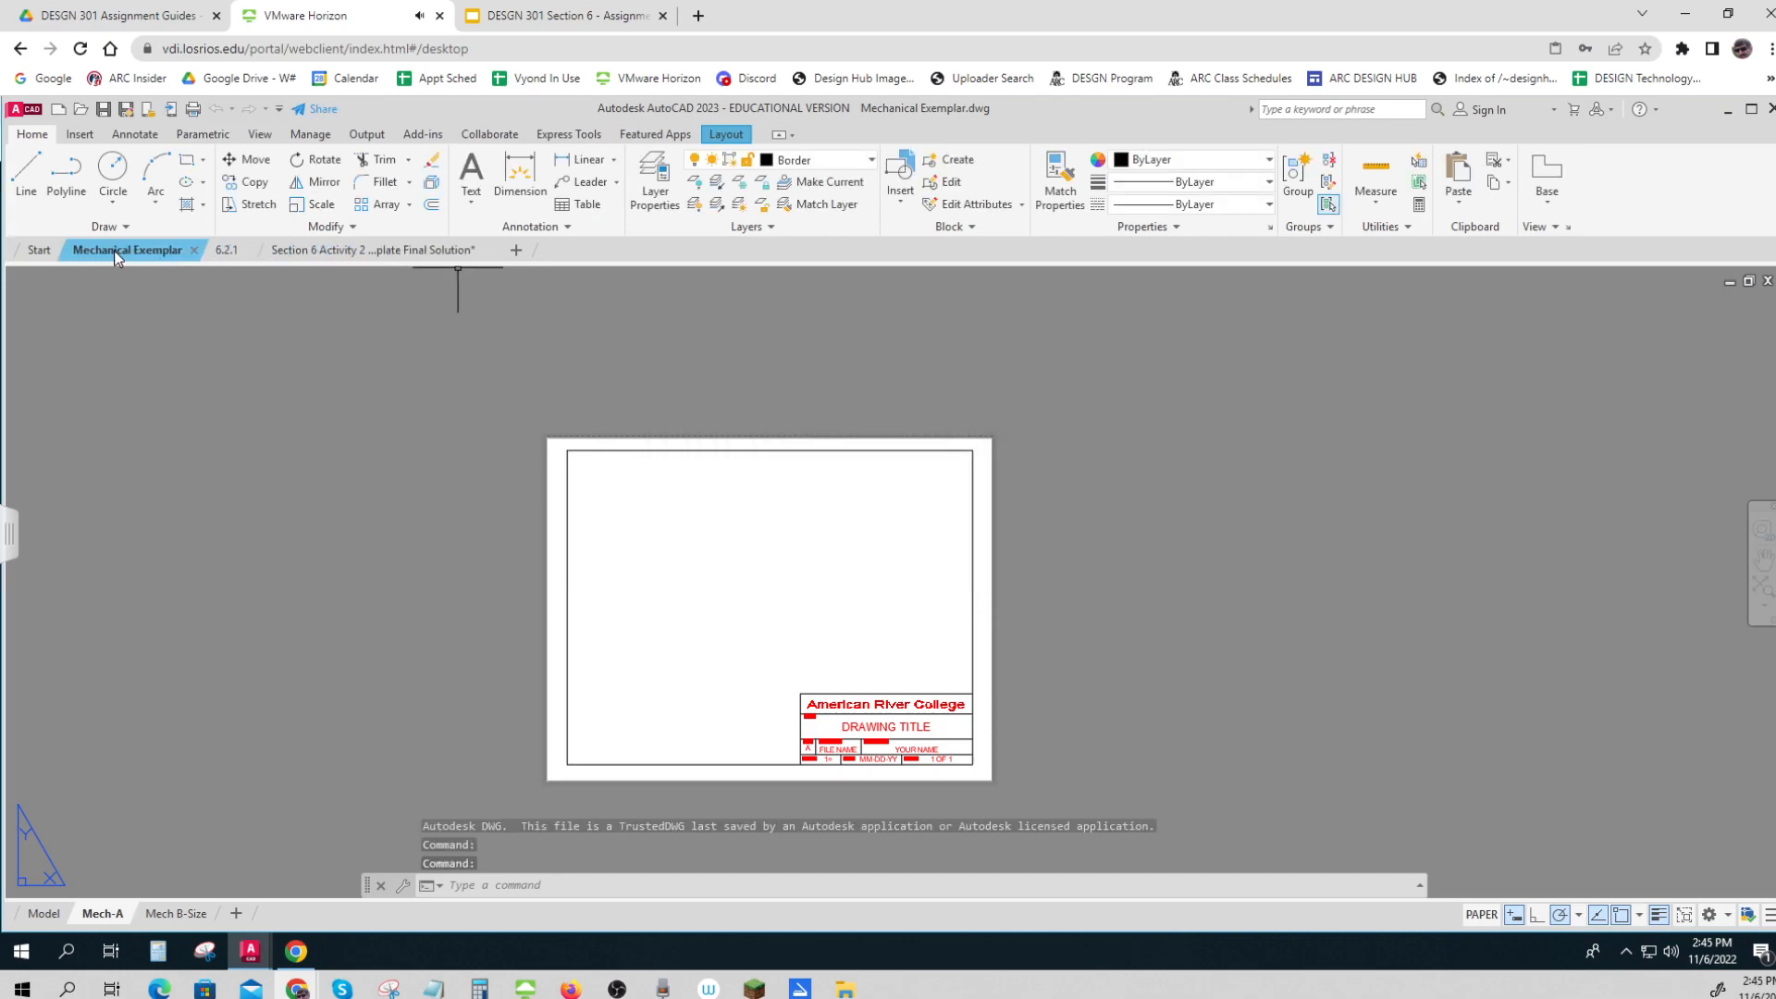
{"action": "key", "text": "Escape"}
{"action": "key", "text": "Escape"}
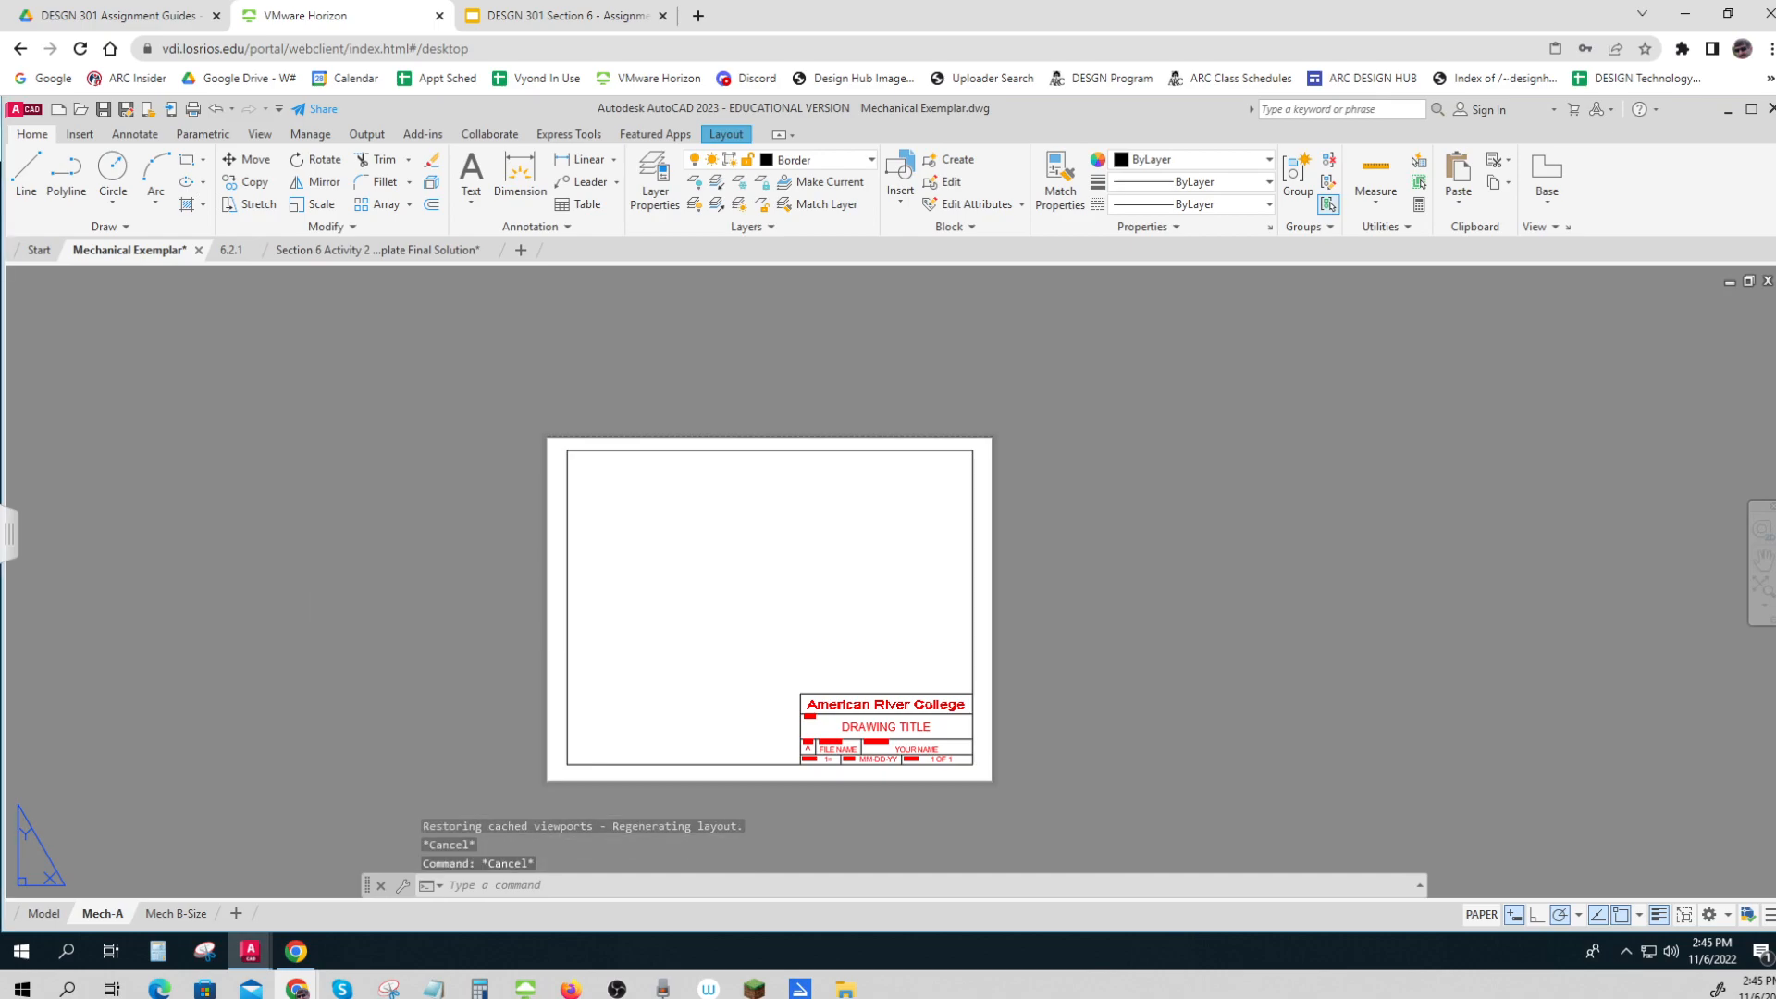
Step: Open and dock DesignCenter, and list the dimension styles of the open Mechanical Exemplar drawing
{"action": "type", "text": "DC"}
{"action": "key", "text": "Return"}
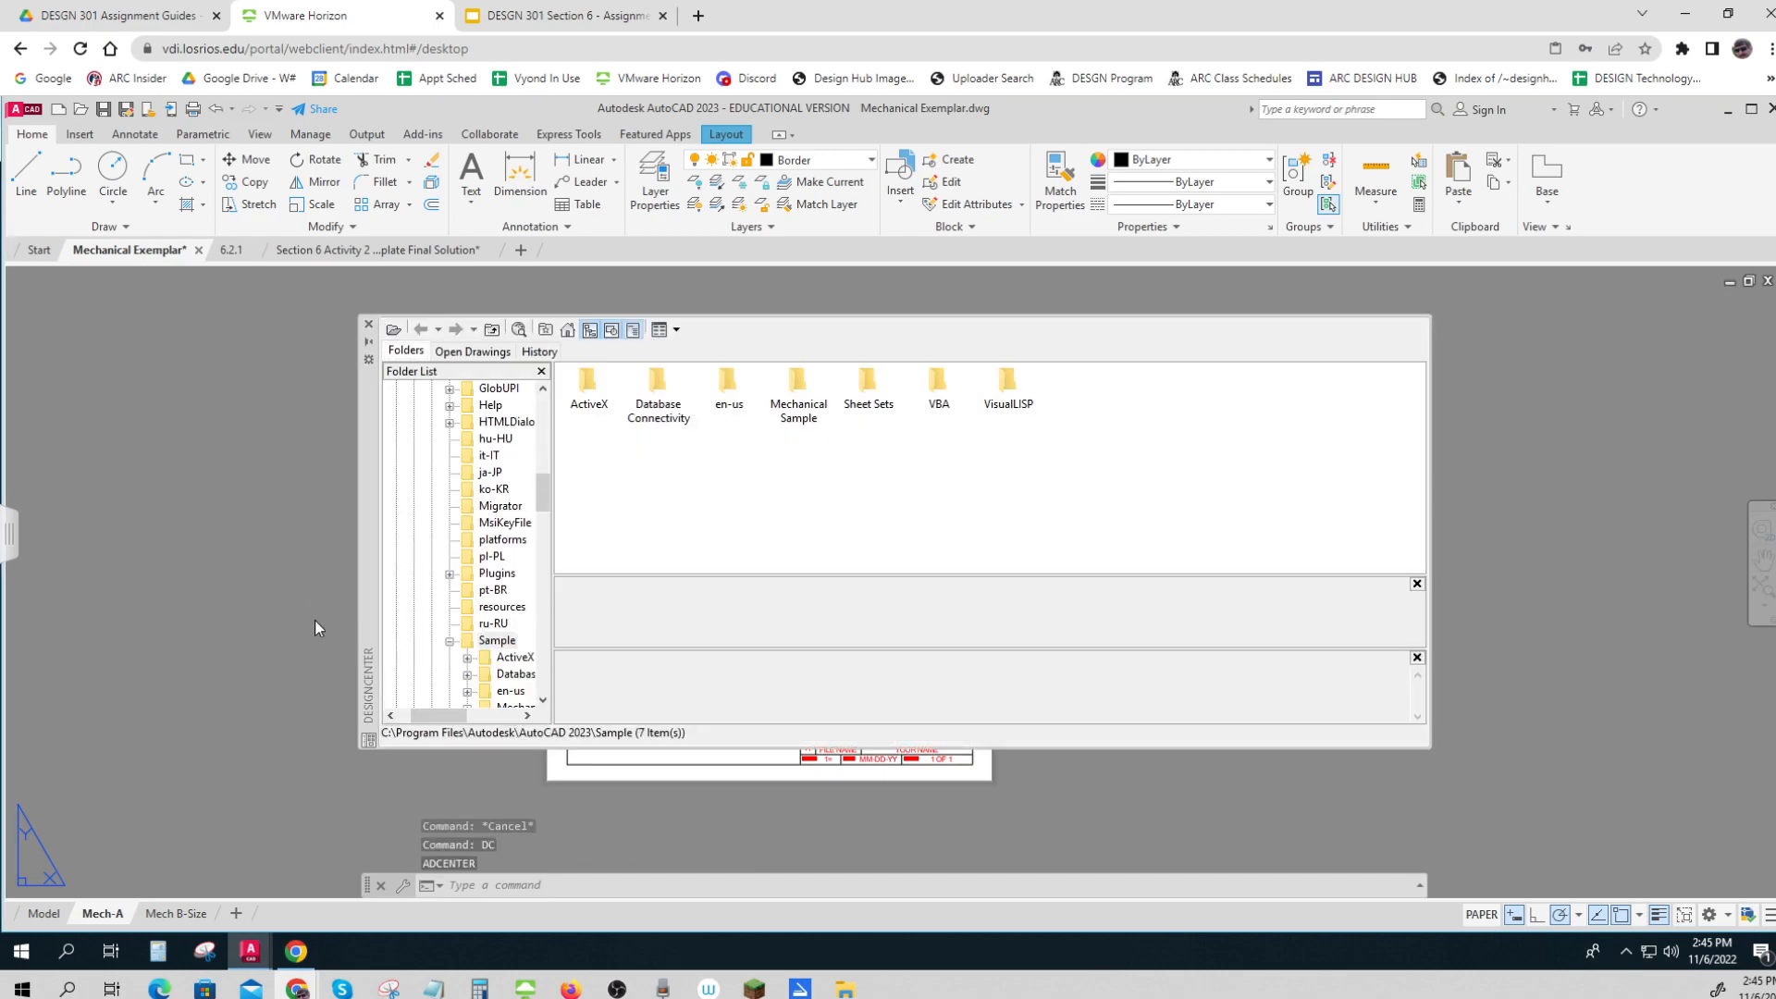
{"action": "double_click", "coordinate": [372, 485]}
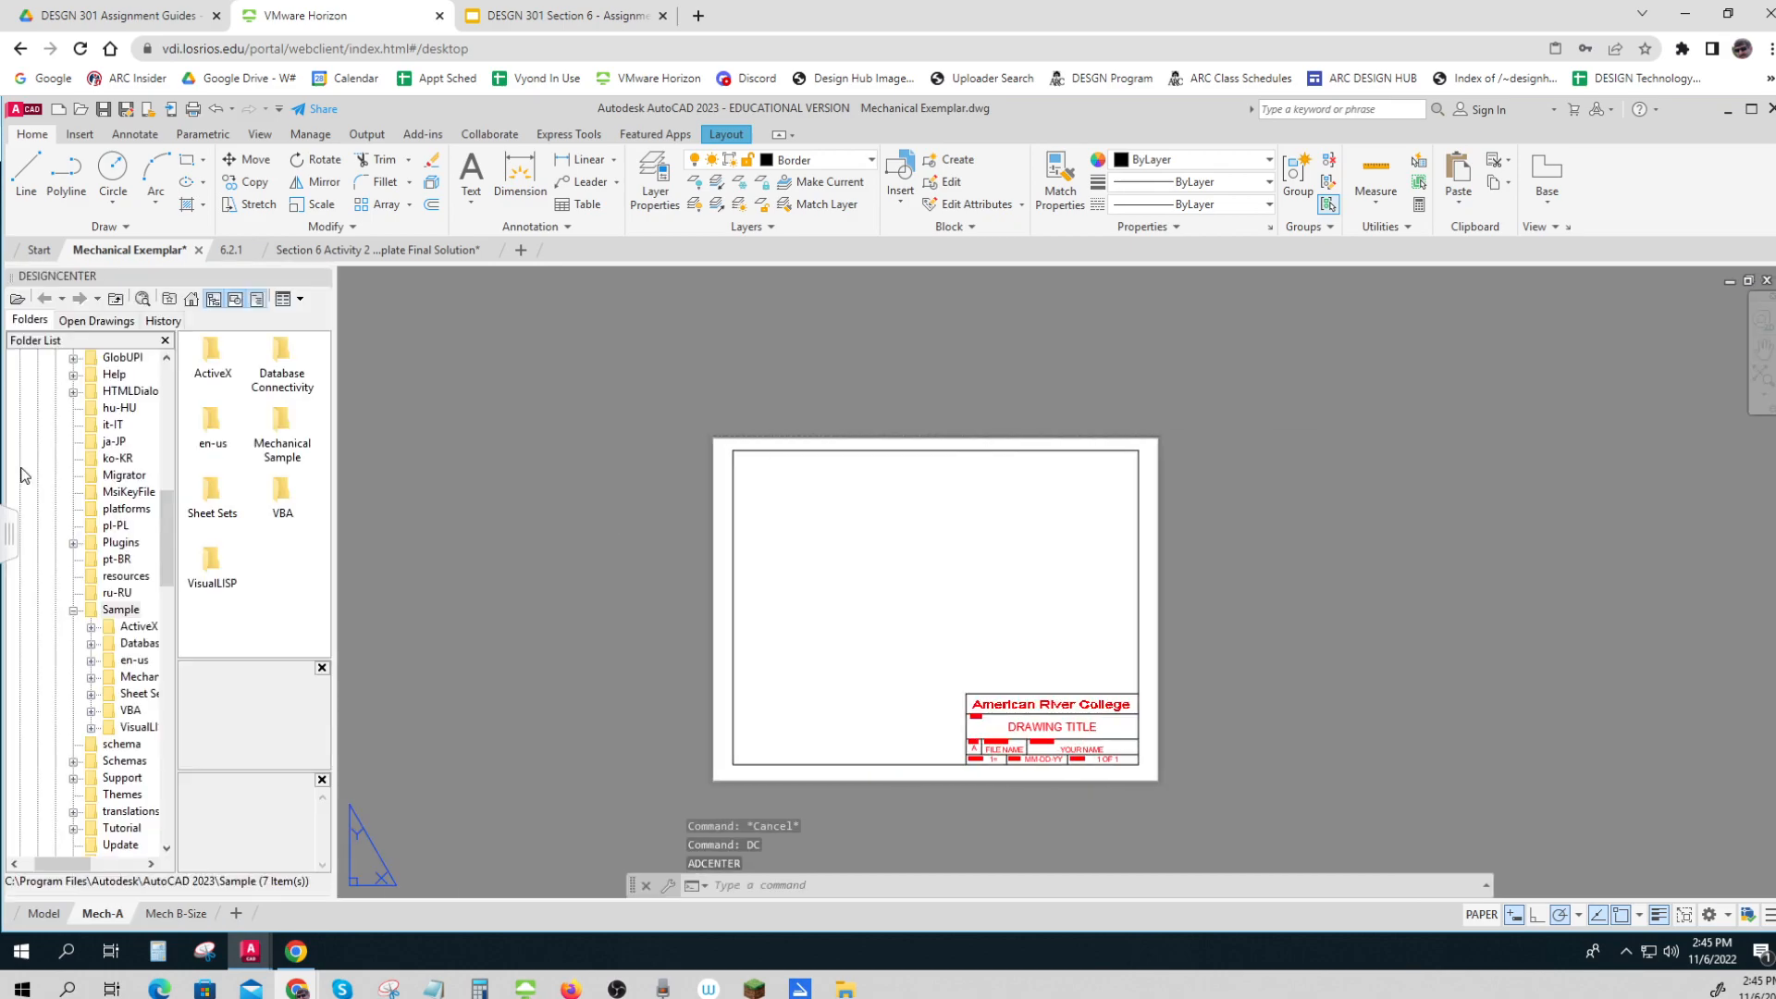
{"action": "left_click", "coordinate": [98, 320]}
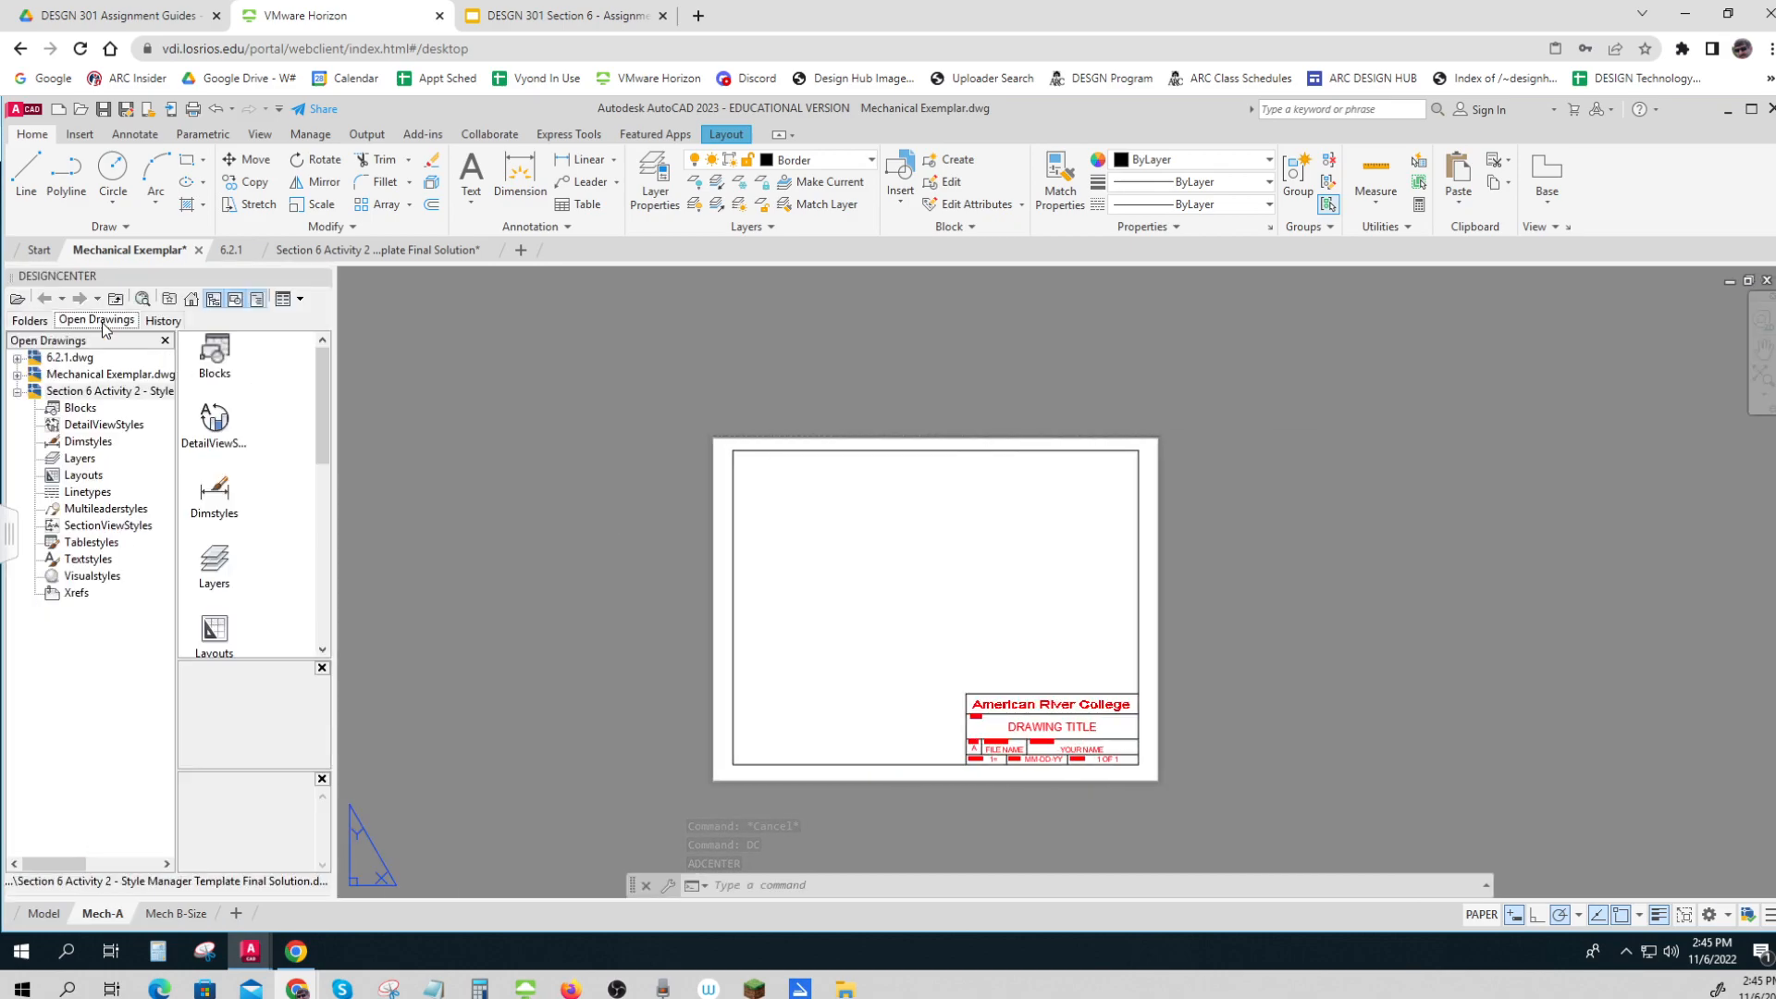
{"action": "left_click", "coordinate": [56, 378]}
{"action": "left_click", "coordinate": [17, 375]}
{"action": "left_click", "coordinate": [89, 426]}
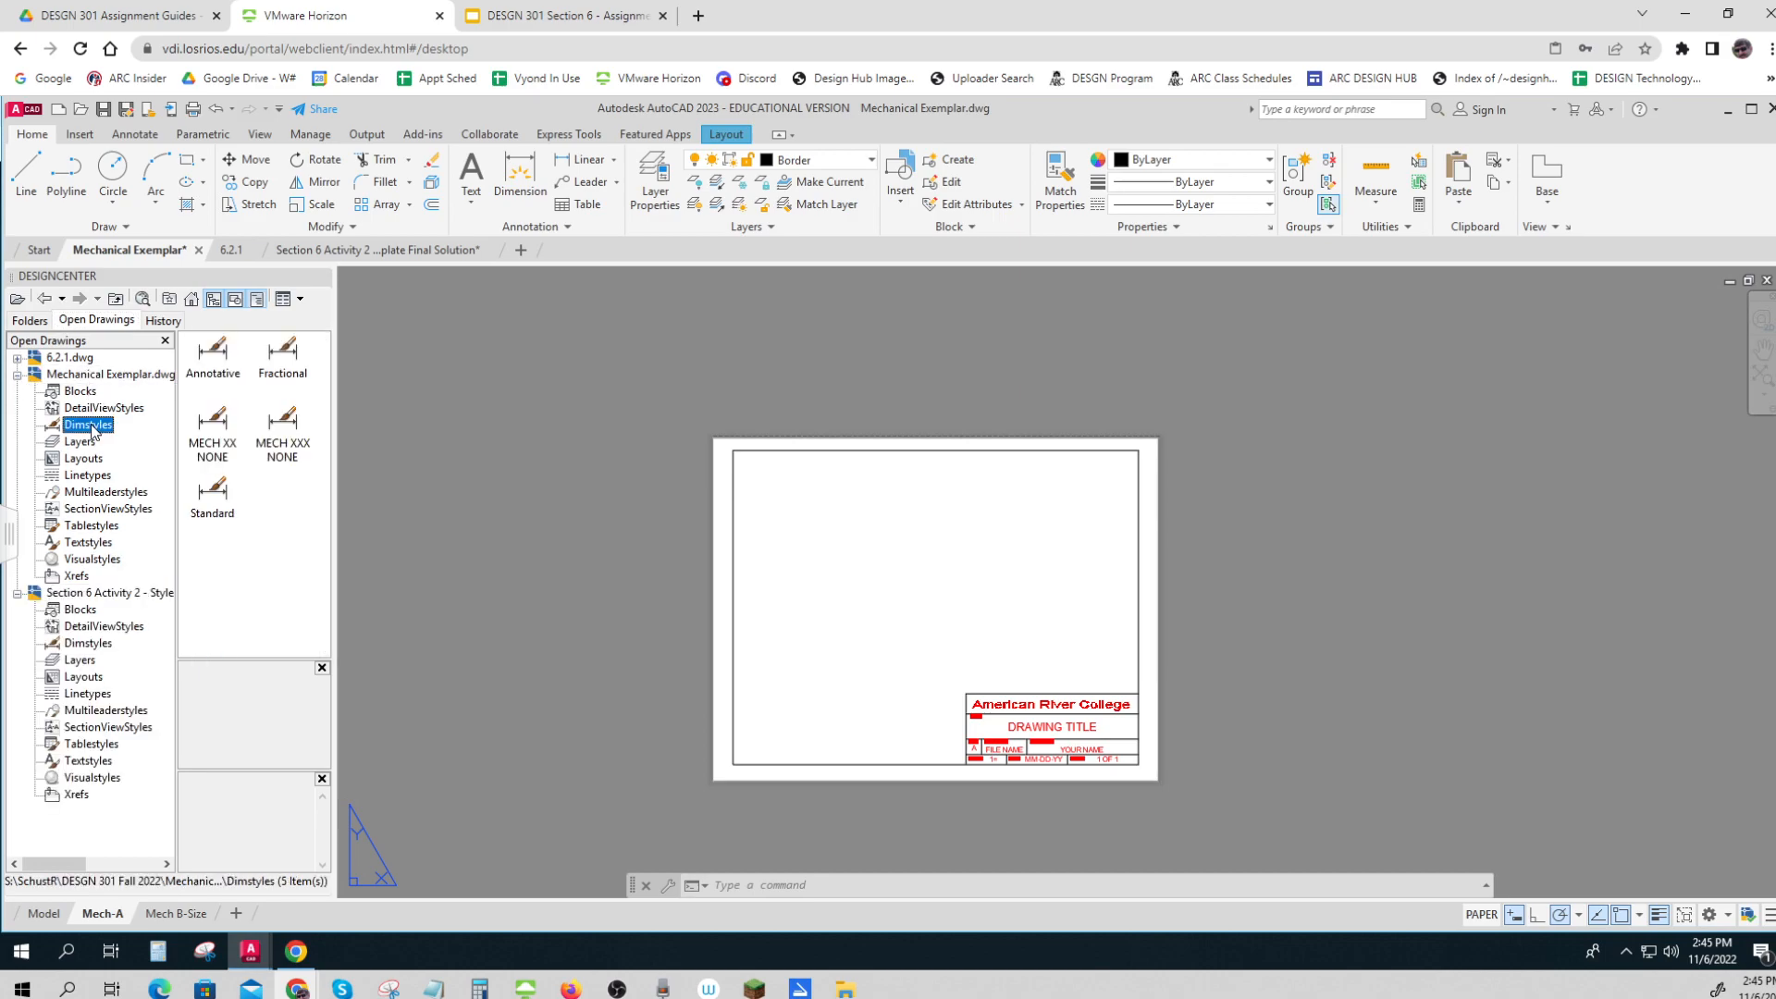
Step: Copy the Fractional, MECH XX NONE and MECH XXX NONE dimension styles from Mechanical Exemplar into drawing 6.2.1
{"action": "left_click", "coordinate": [283, 356]}
{"action": "left_click_drag", "start_coordinate": [485, 390], "coordinate": [485, 390]}
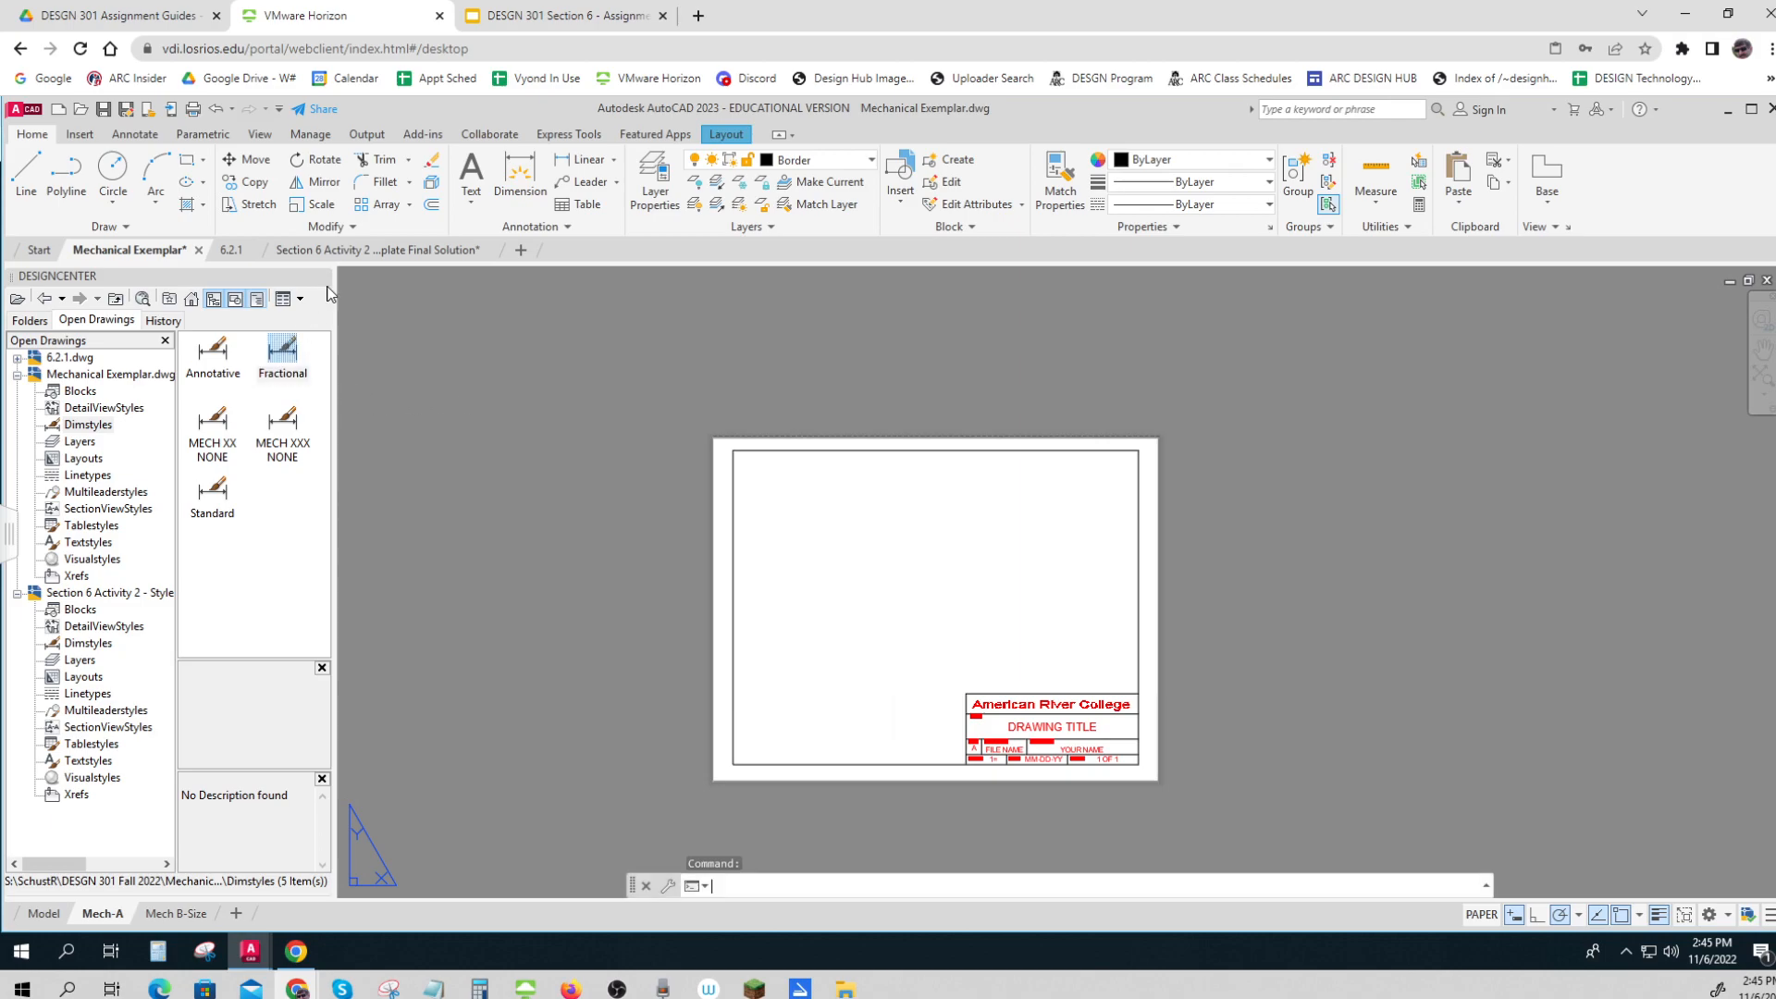
{"action": "left_click", "coordinate": [231, 250]}
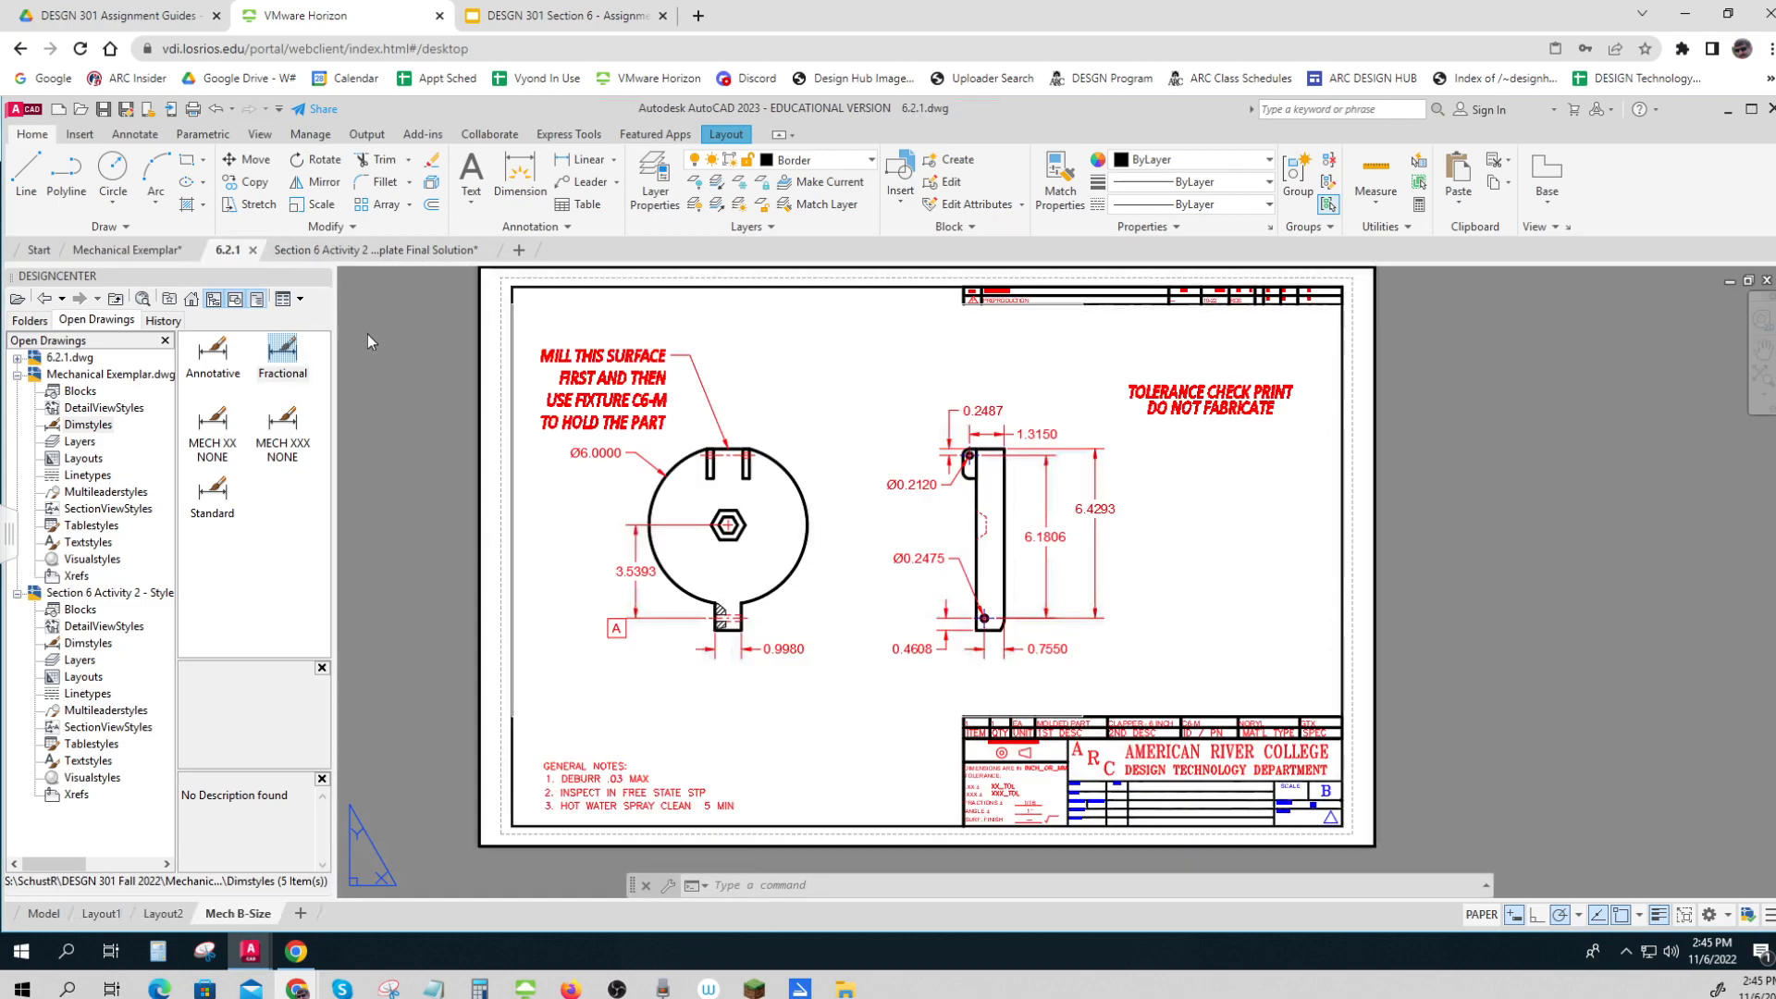
{"action": "left_click_drag", "start_coordinate": [413, 374], "coordinate": [414, 374]}
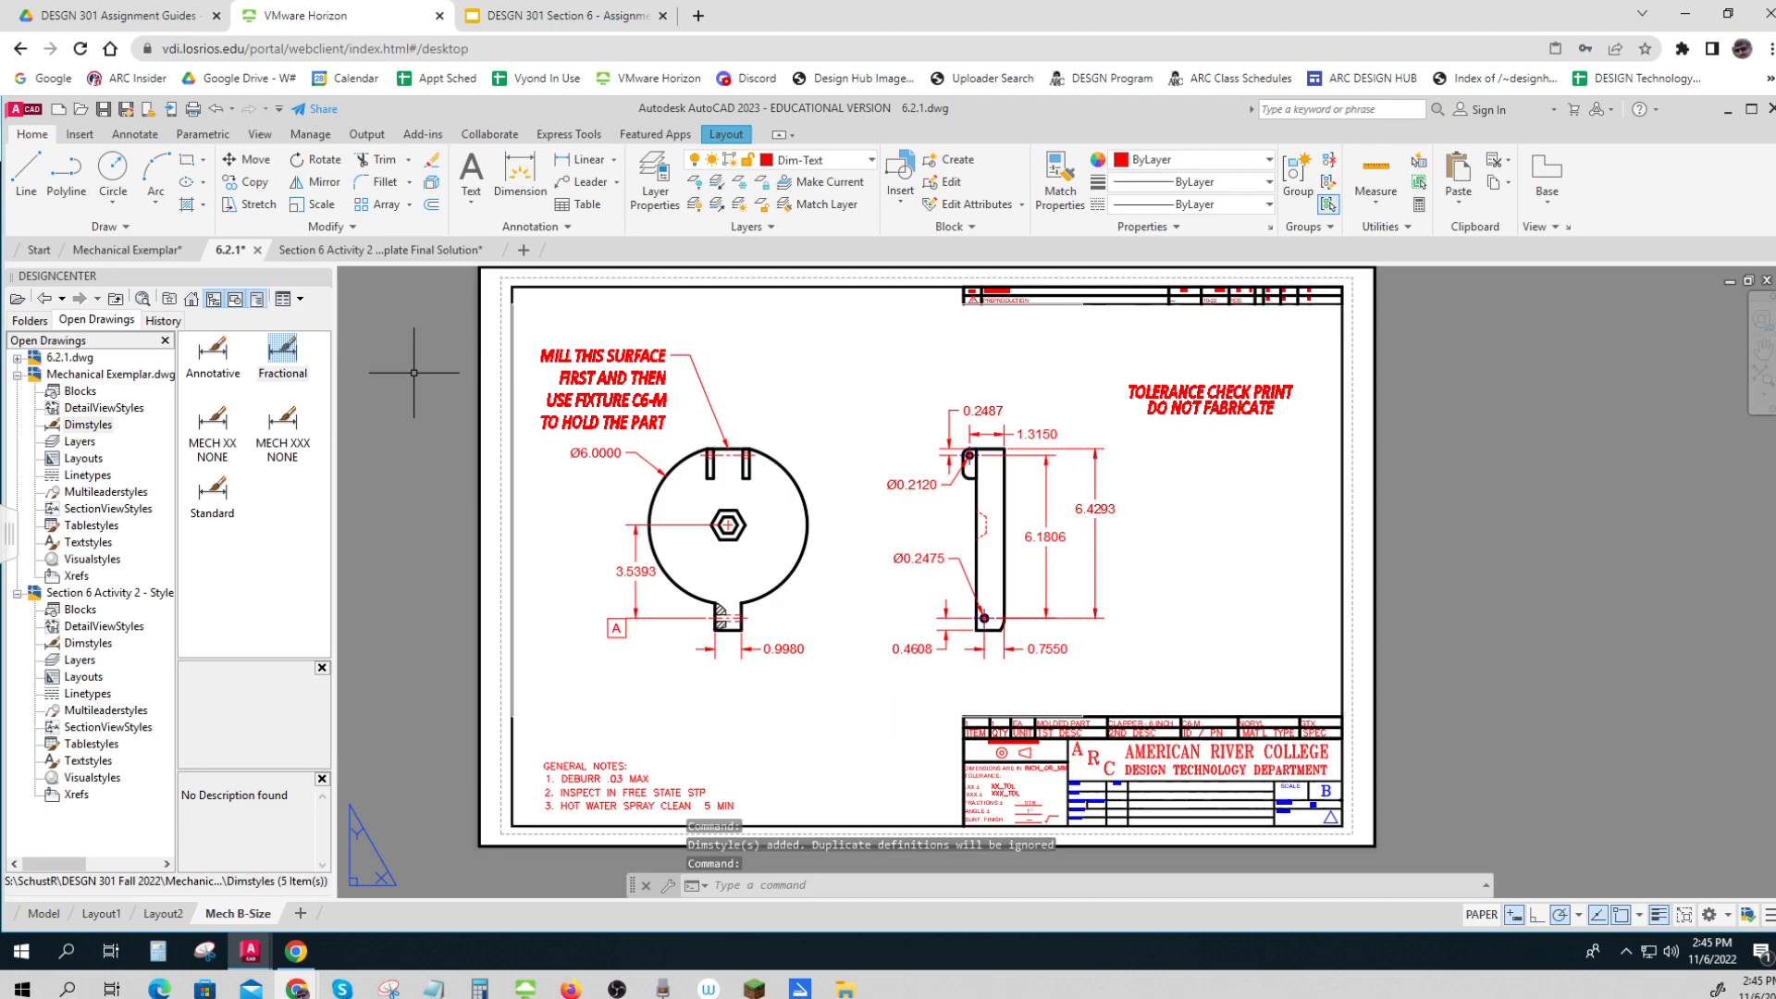
{"action": "left_click_drag", "start_coordinate": [235, 444], "coordinate": [414, 410]}
{"action": "left_click_drag", "start_coordinate": [278, 447], "coordinate": [417, 415]}
{"action": "key", "text": "ctrl"}
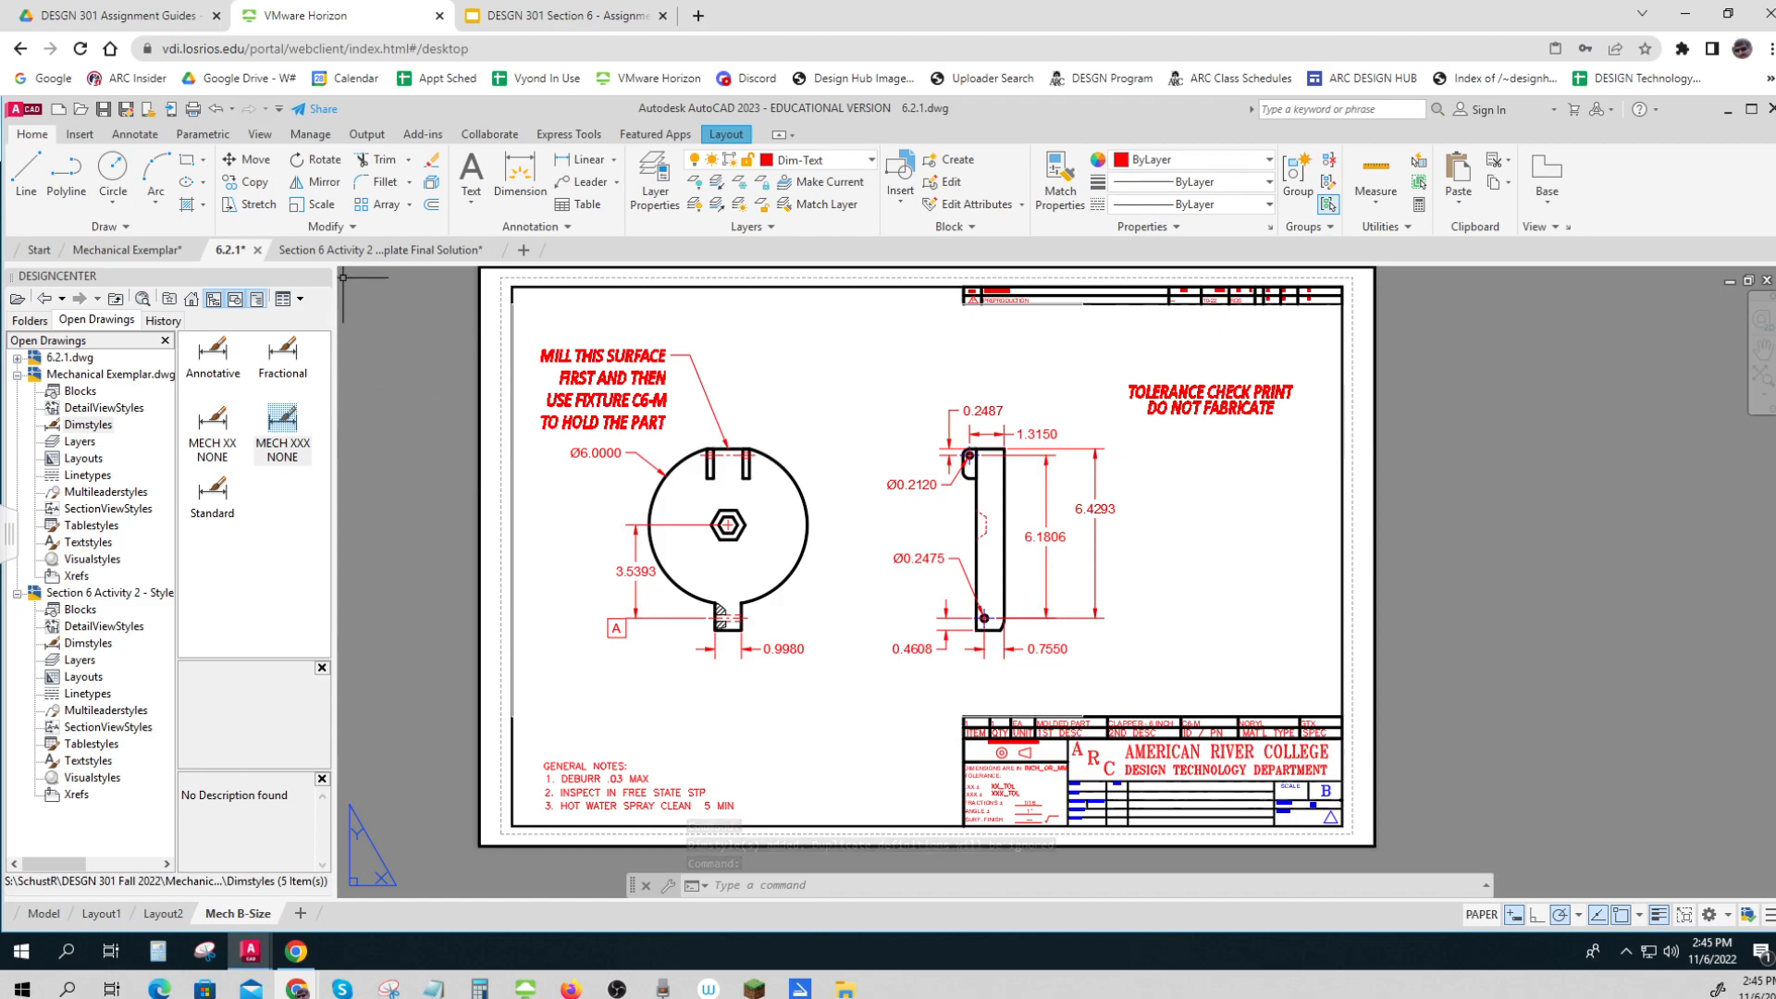
Step: Check the circle's diameter format in the Final Solution drawing, and apply the Fractional dimension style to that diameter dimension in 6.2.1
{"action": "left_click", "coordinate": [358, 258]}
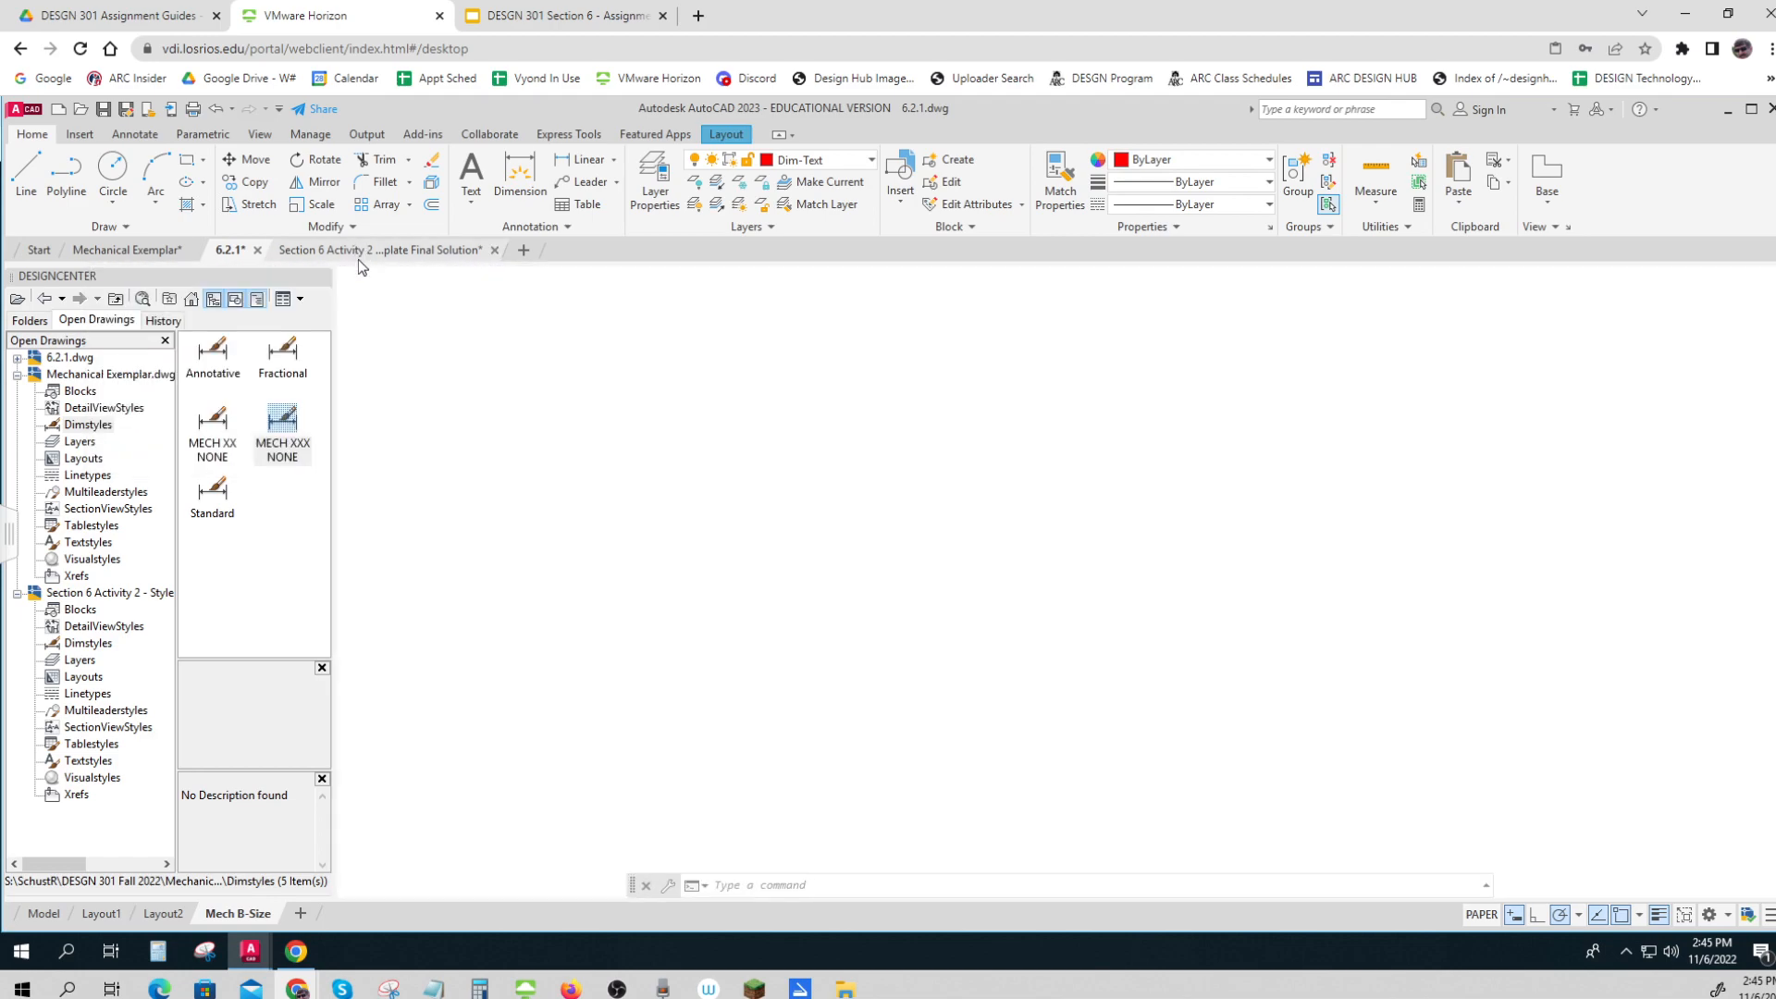
{"action": "scroll", "coordinate": [543, 505], "scroll_direction": "down", "scroll_amount": 4}
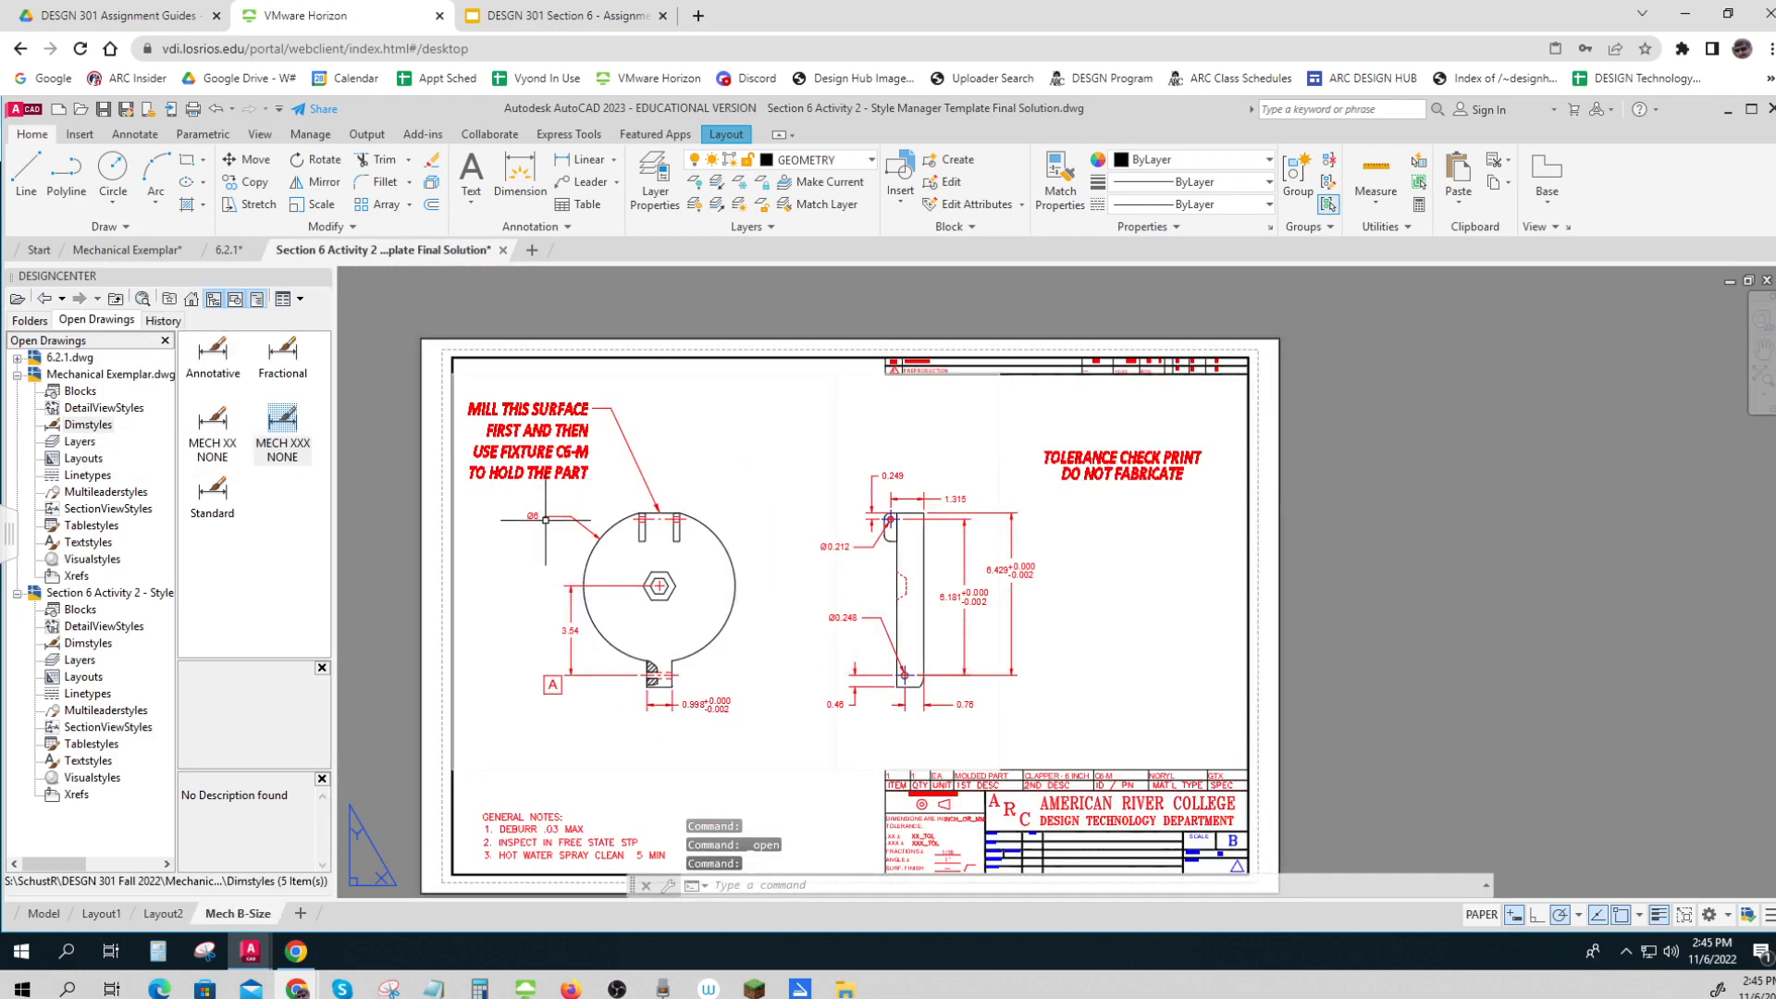
{"action": "key", "text": "ctrl"}
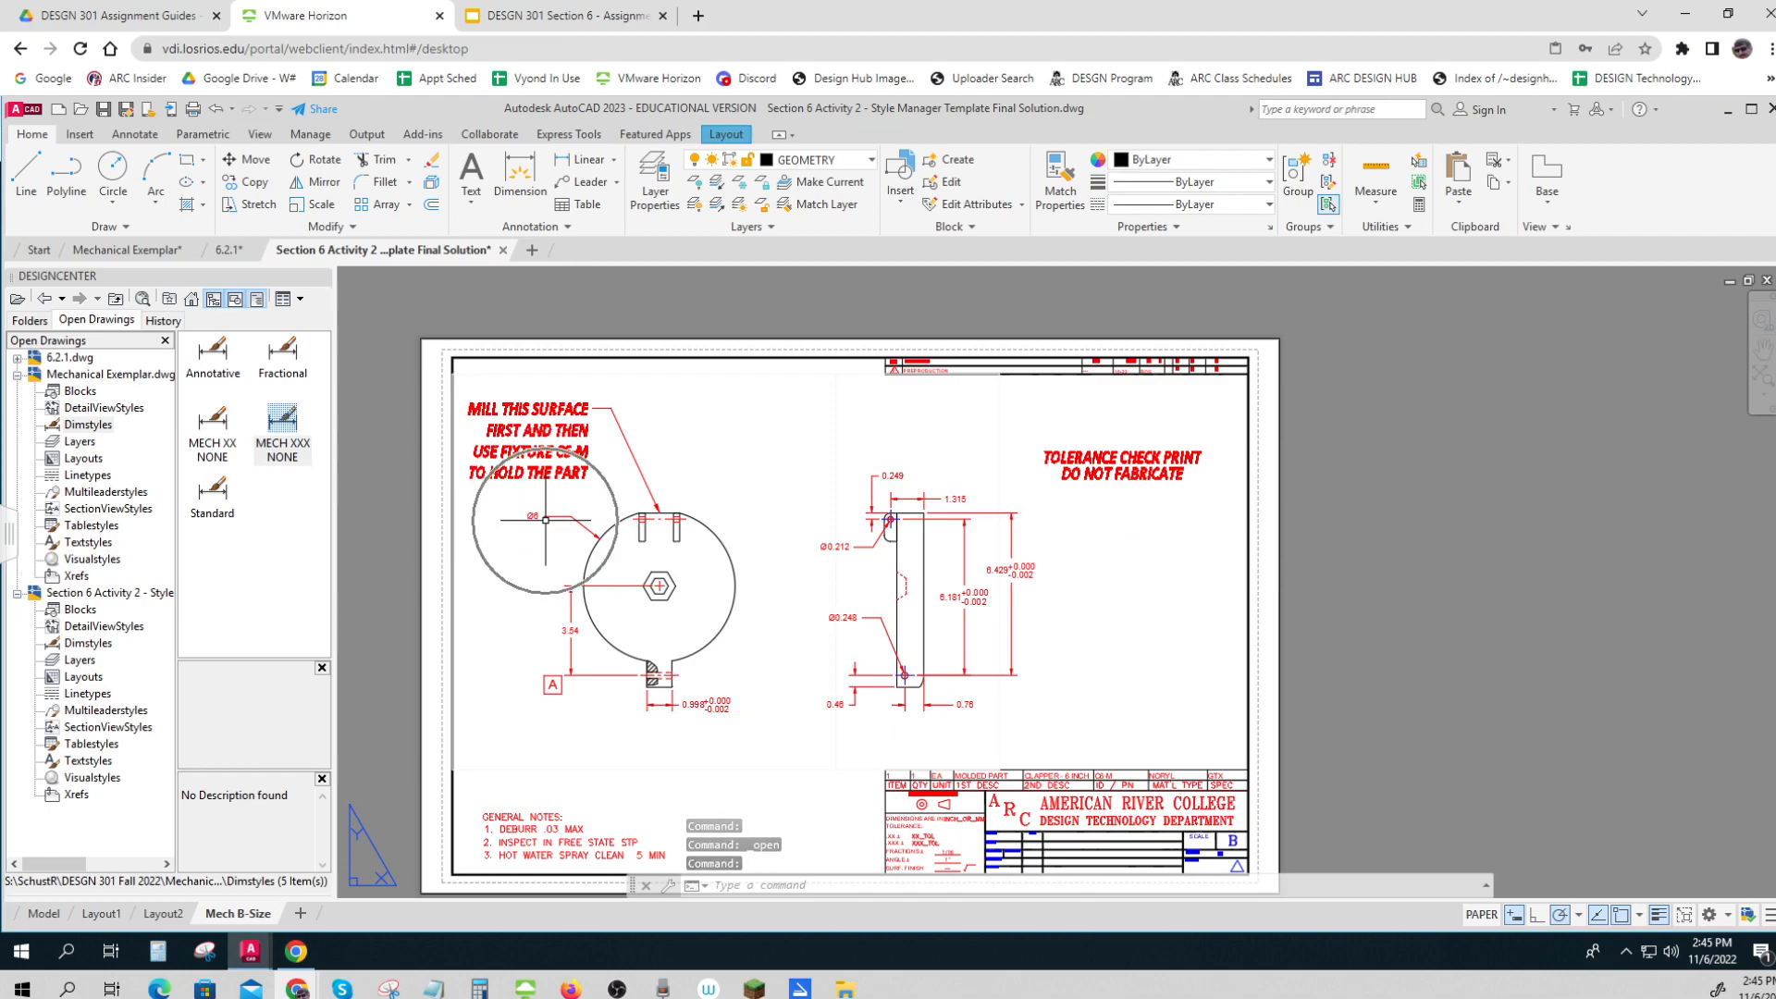
{"action": "left_click", "coordinate": [229, 251]}
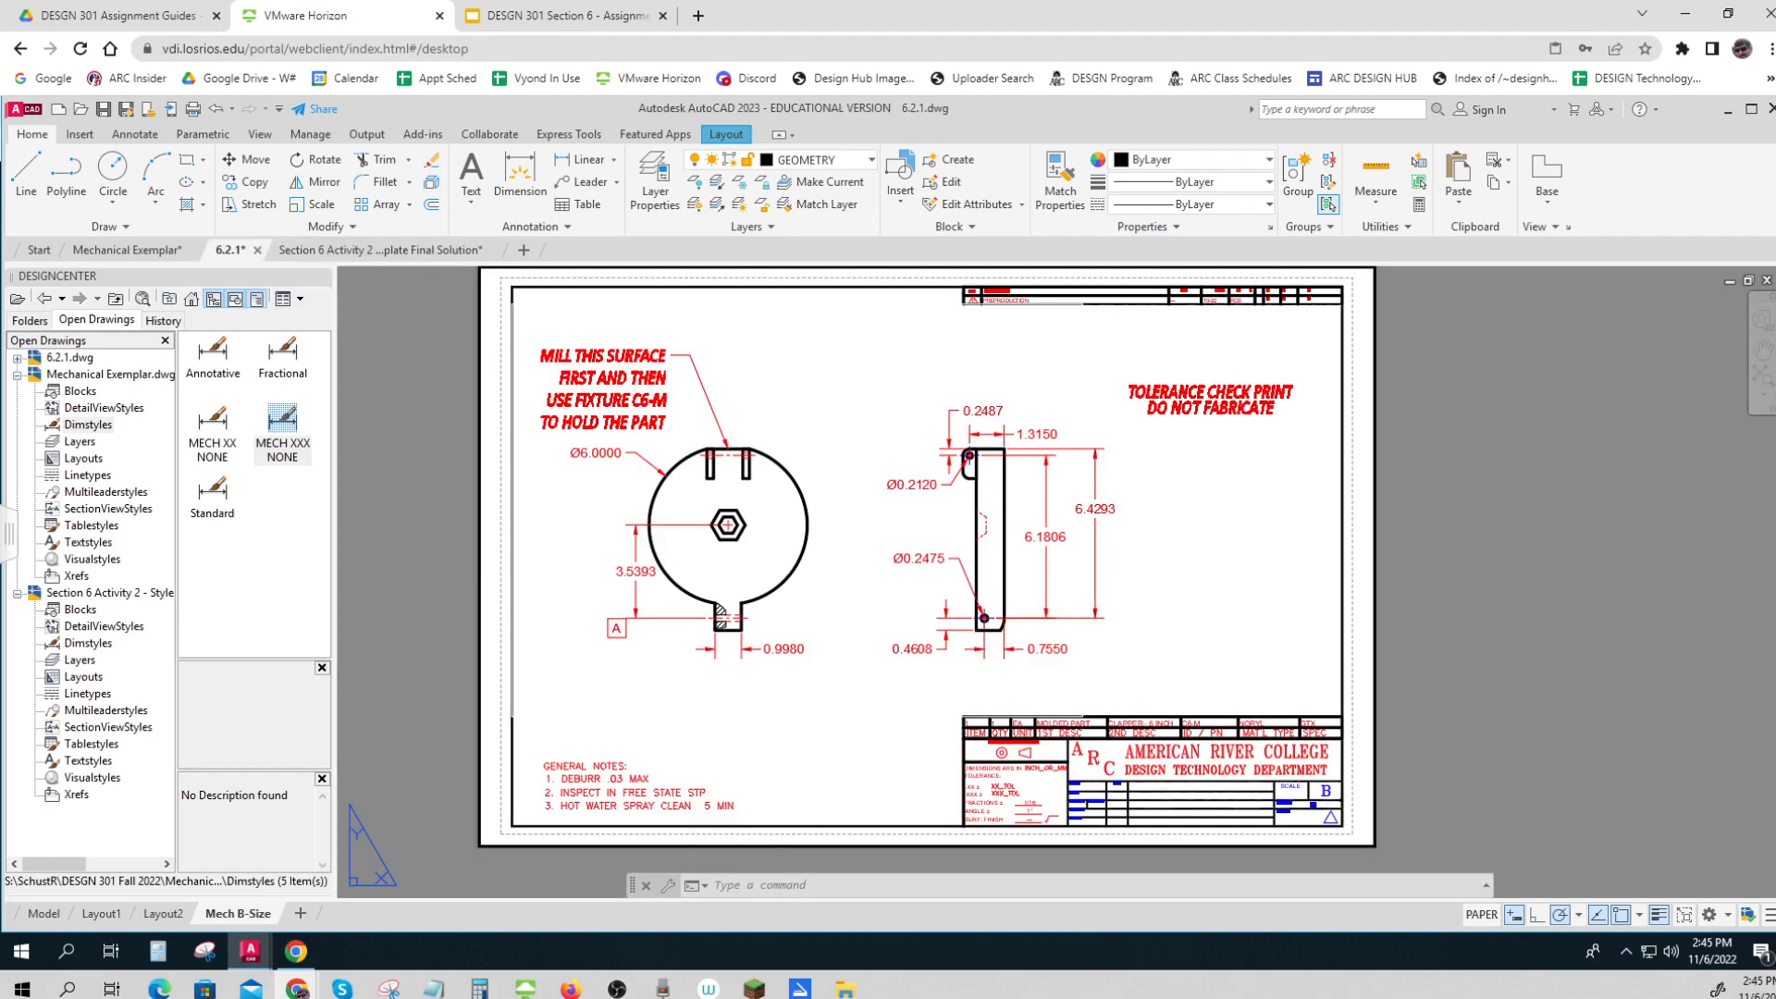
{"action": "left_click", "coordinate": [600, 452]}
{"action": "mouse_move", "coordinate": [602, 455]}
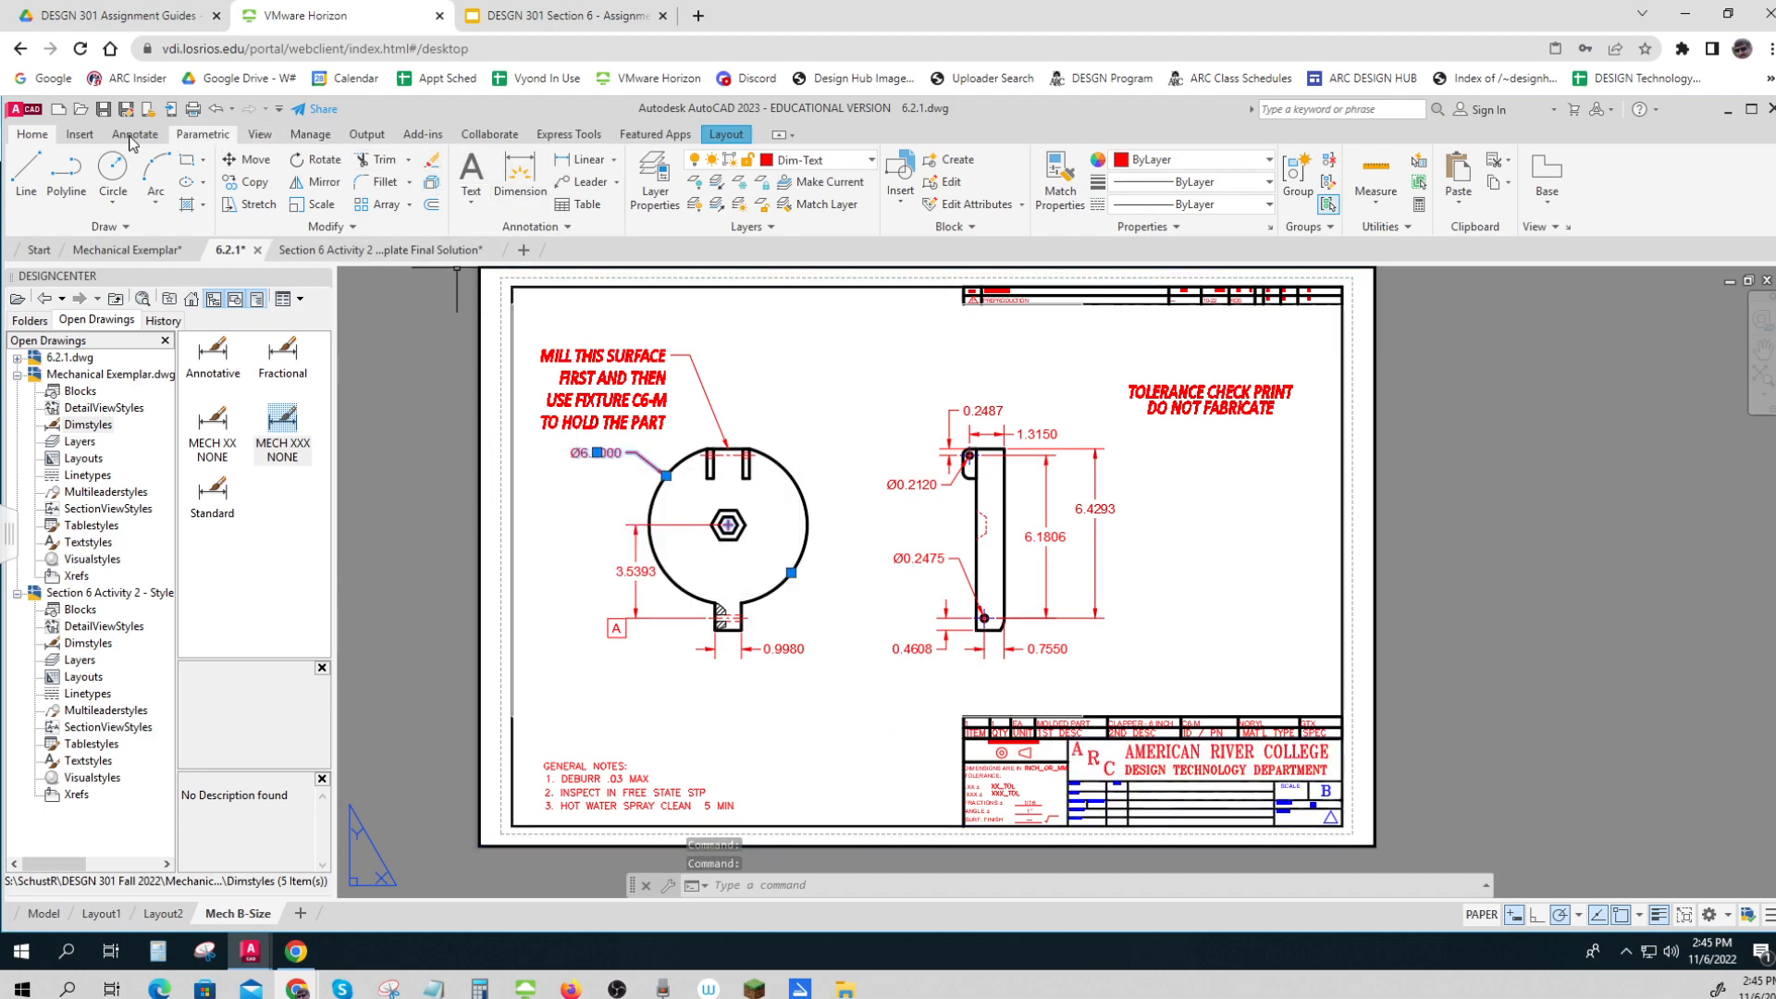
{"action": "left_click", "coordinate": [551, 229]}
{"action": "left_click", "coordinate": [555, 271]}
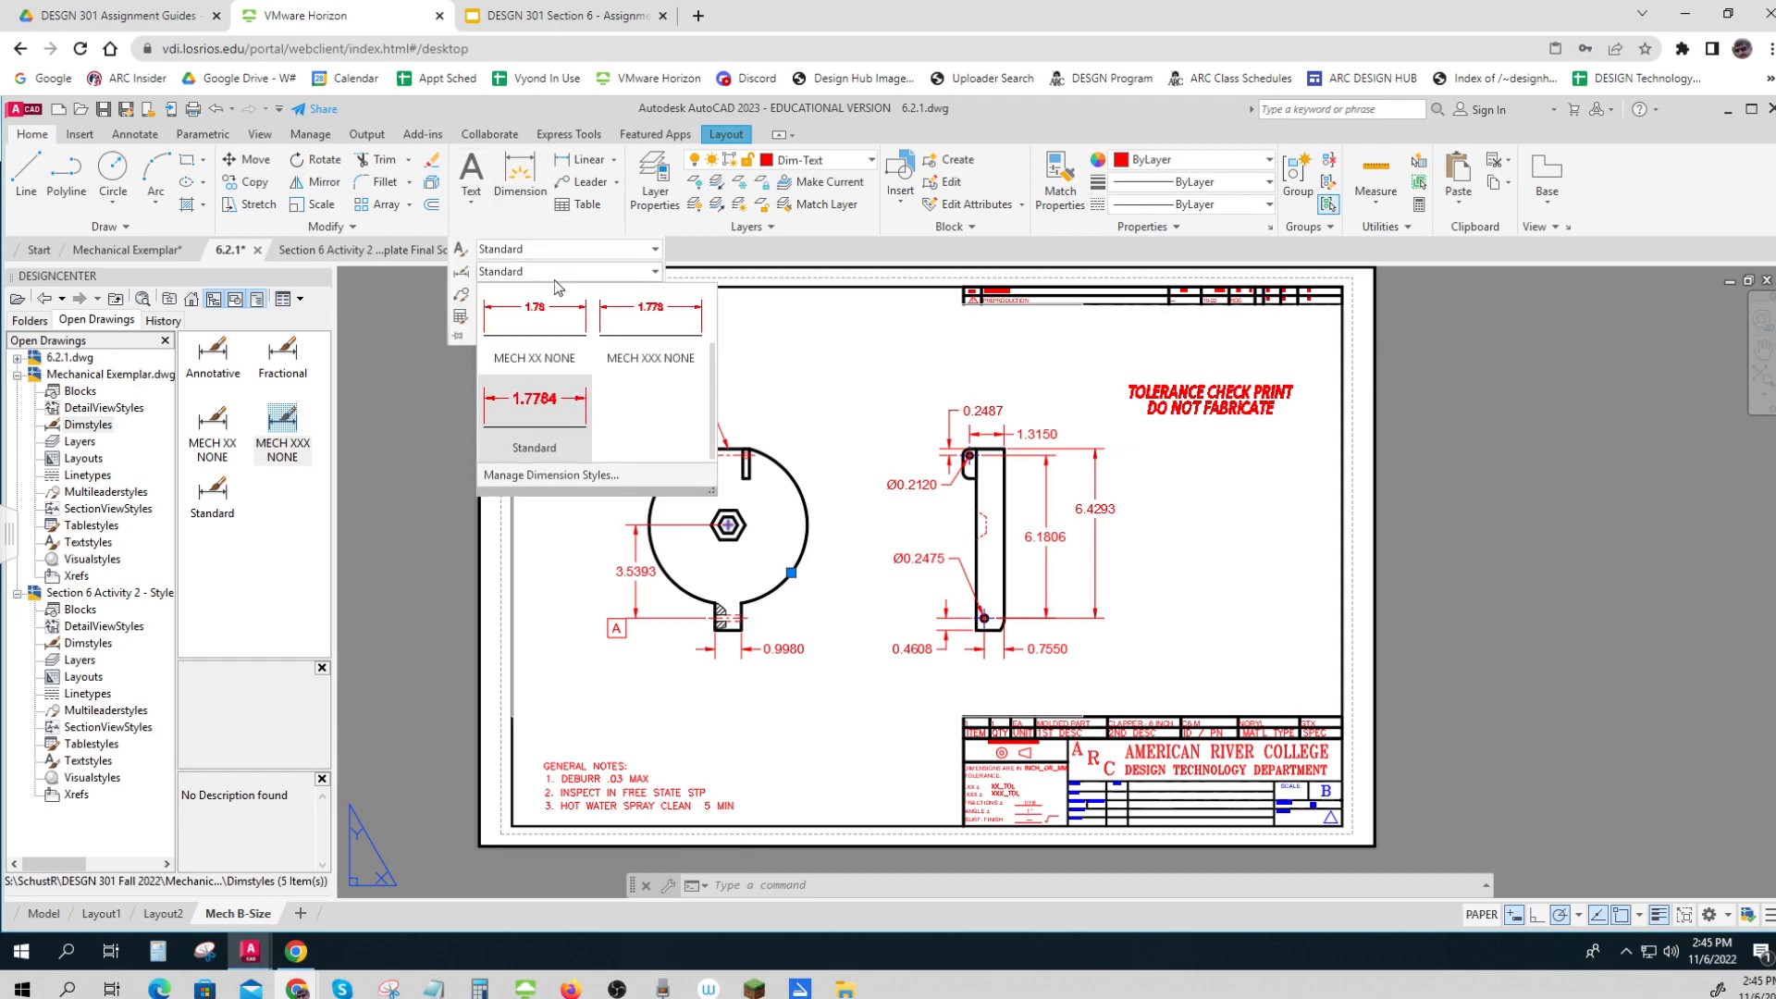
{"action": "scroll", "coordinate": [551, 391], "scroll_direction": "up", "scroll_amount": 2}
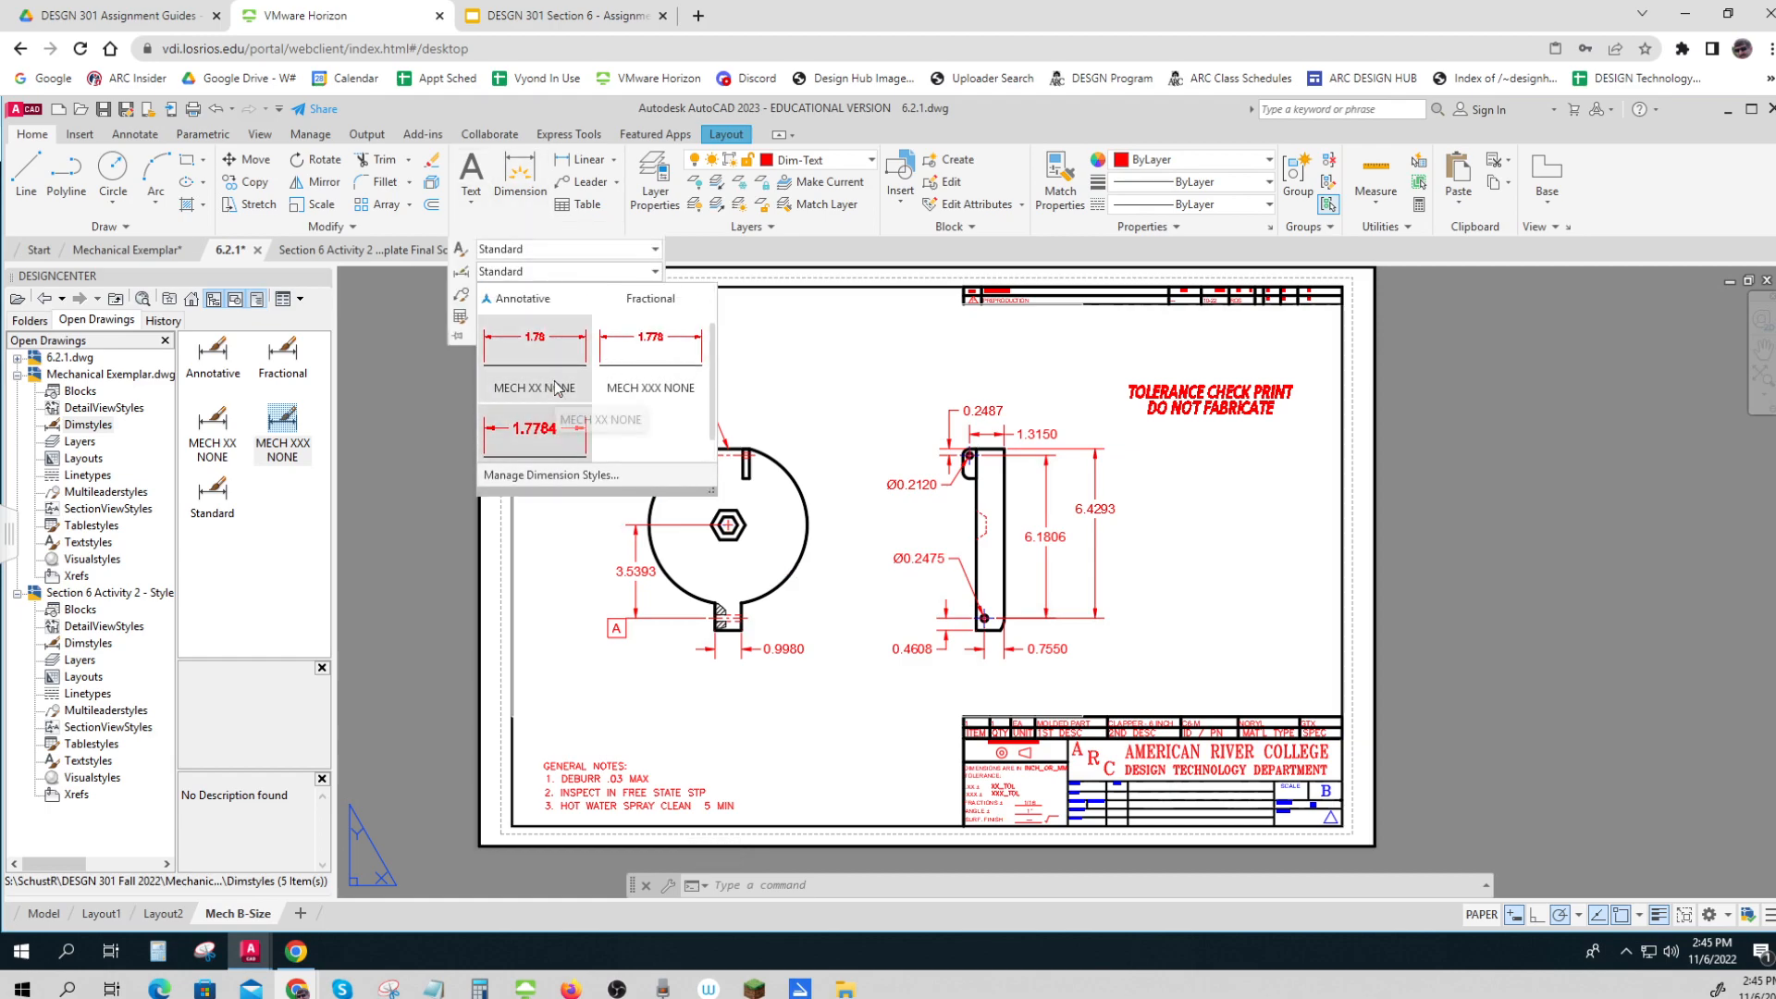
{"action": "left_click", "coordinate": [689, 356]}
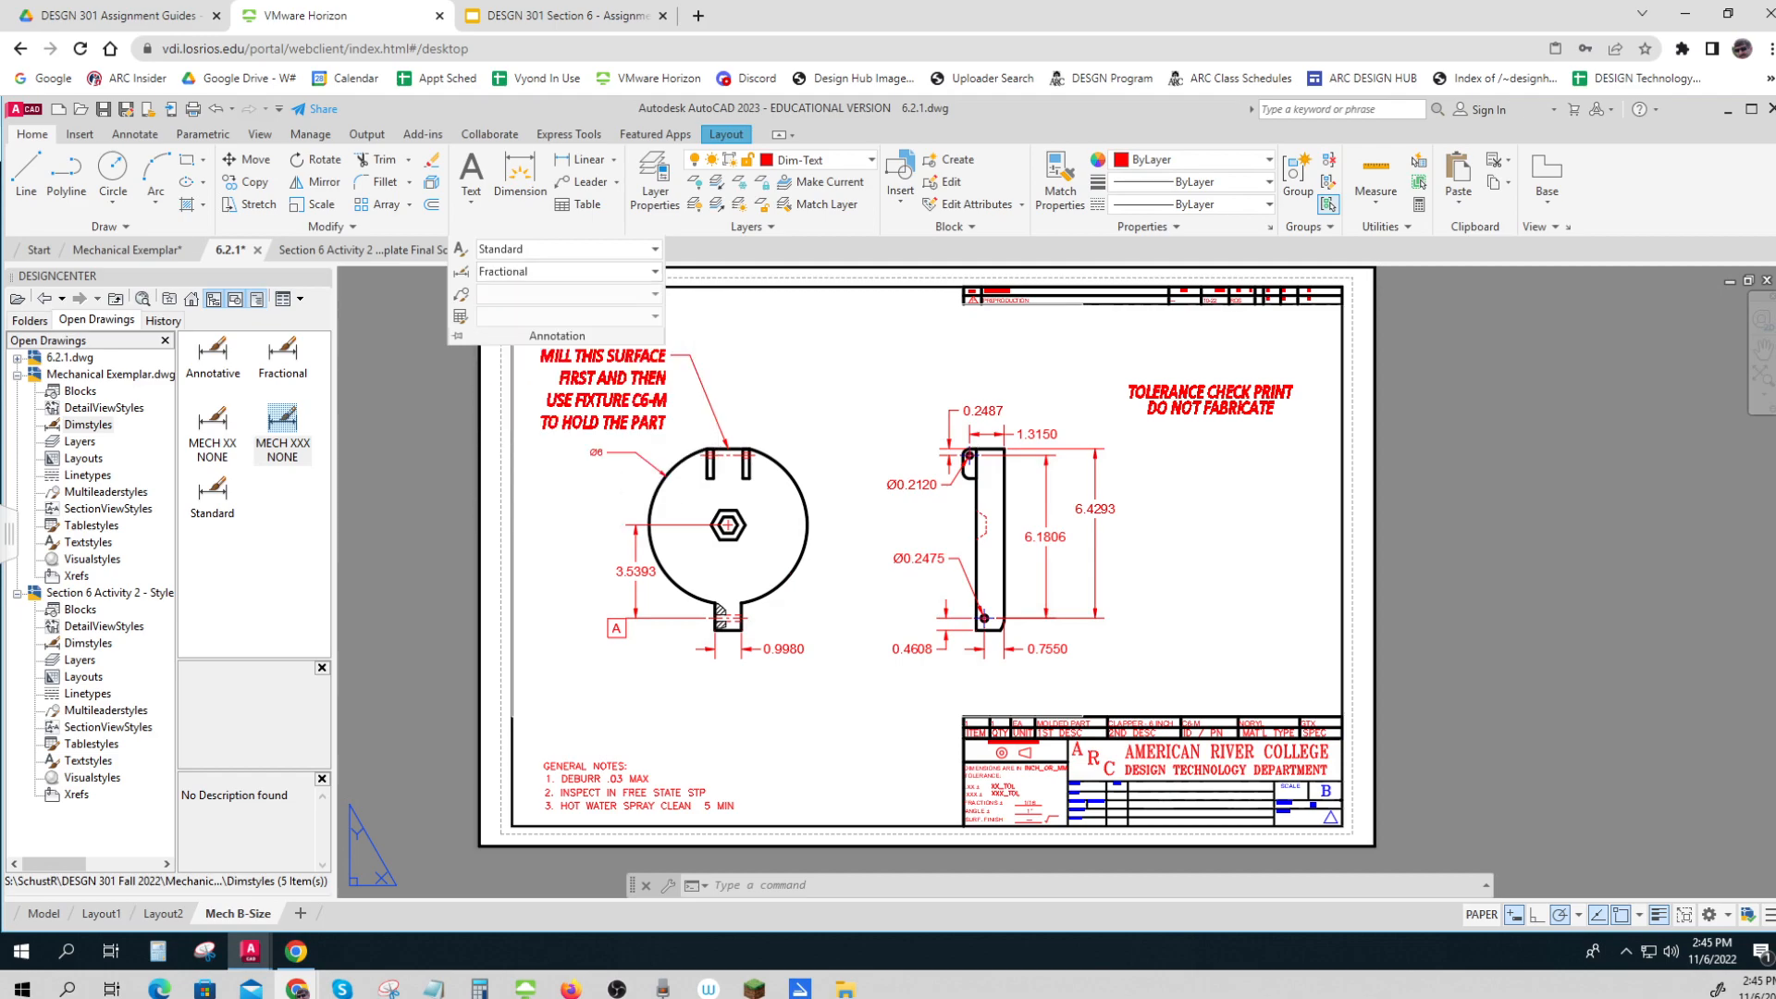
{"action": "key", "text": "Escape"}
{"action": "key", "text": "Escape"}
{"action": "key", "text": "Escape"}
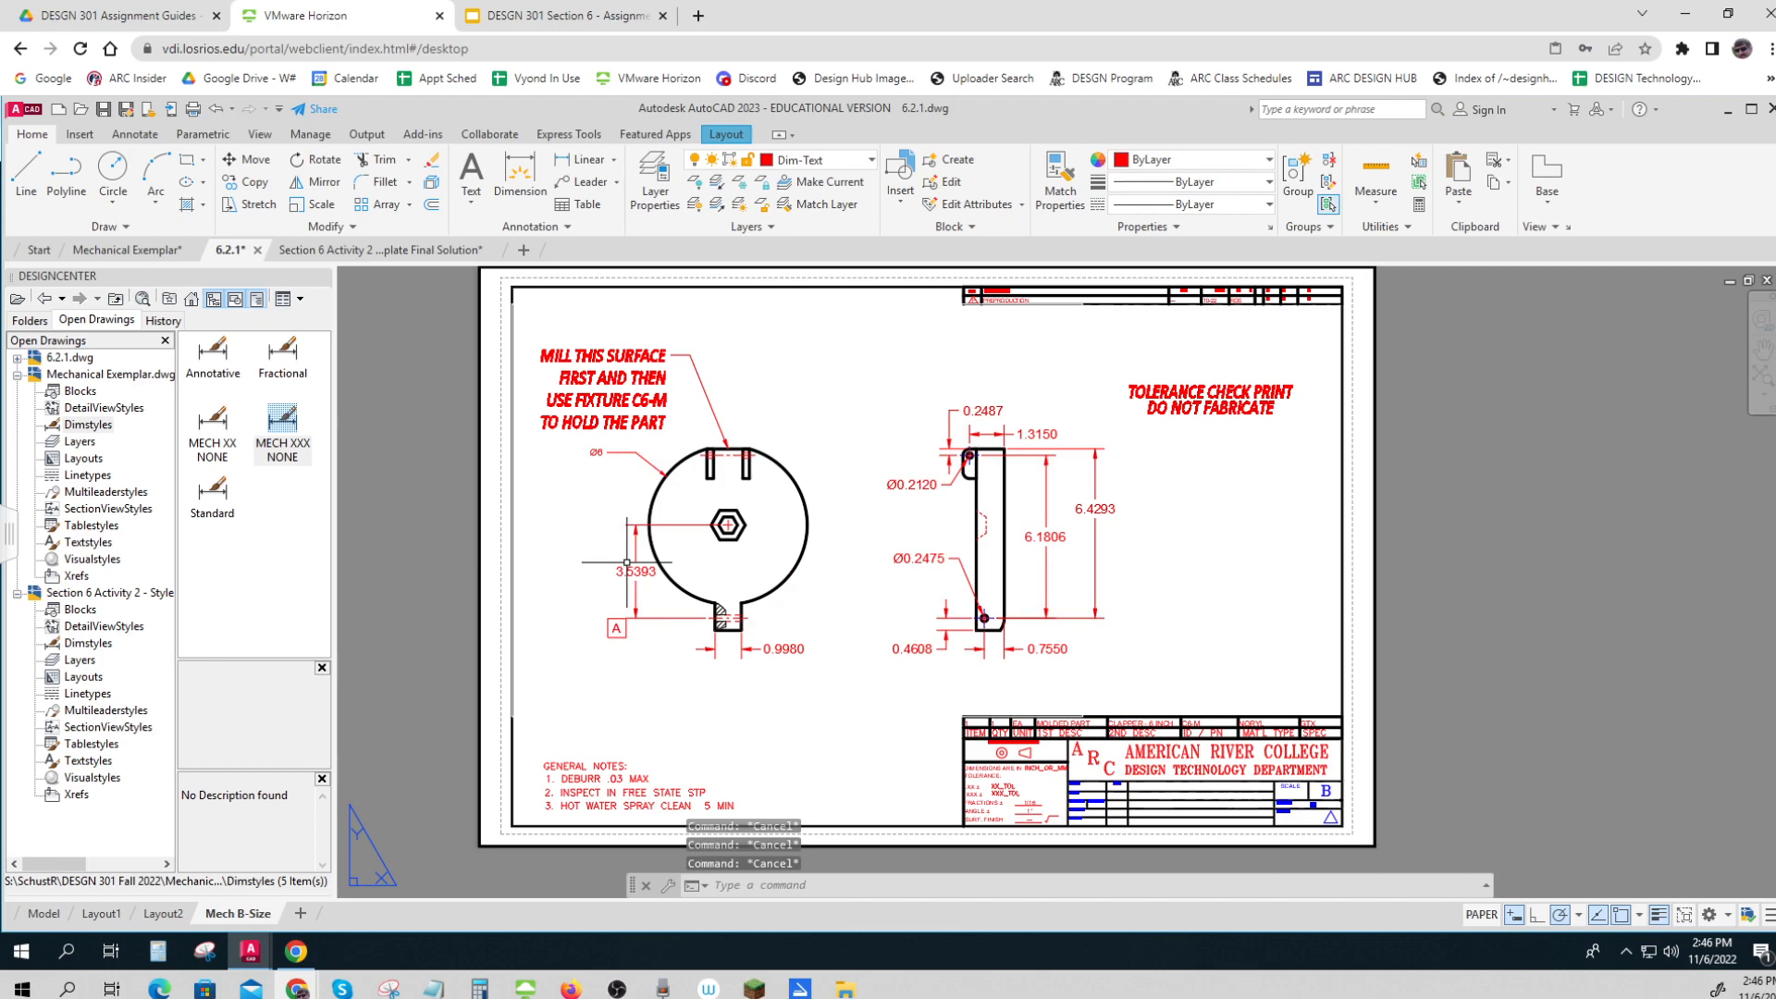
Step: Check the Final Solution's dimensions, and apply the Annotative dimension style to the 3.5393, 0.4608 and 0.7550 dimensions in 6.2.1
{"action": "left_click", "coordinate": [389, 250]}
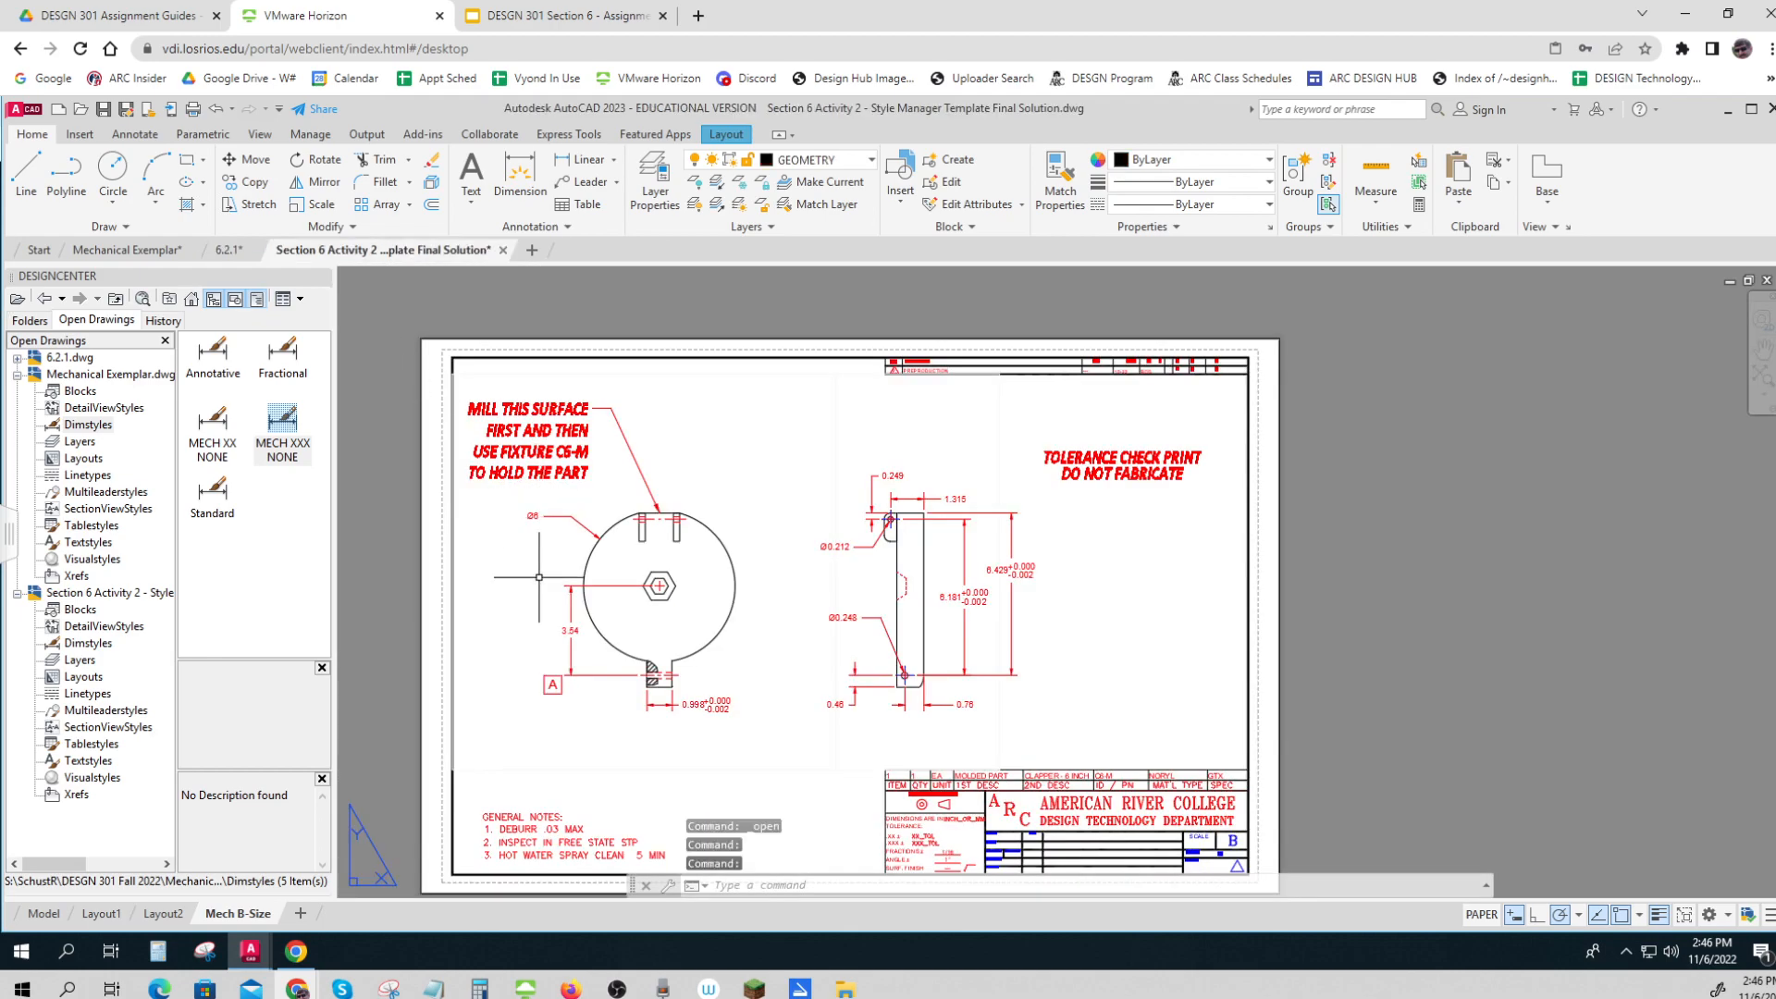
{"action": "scroll", "coordinate": [634, 704], "scroll_direction": "up", "scroll_amount": 2}
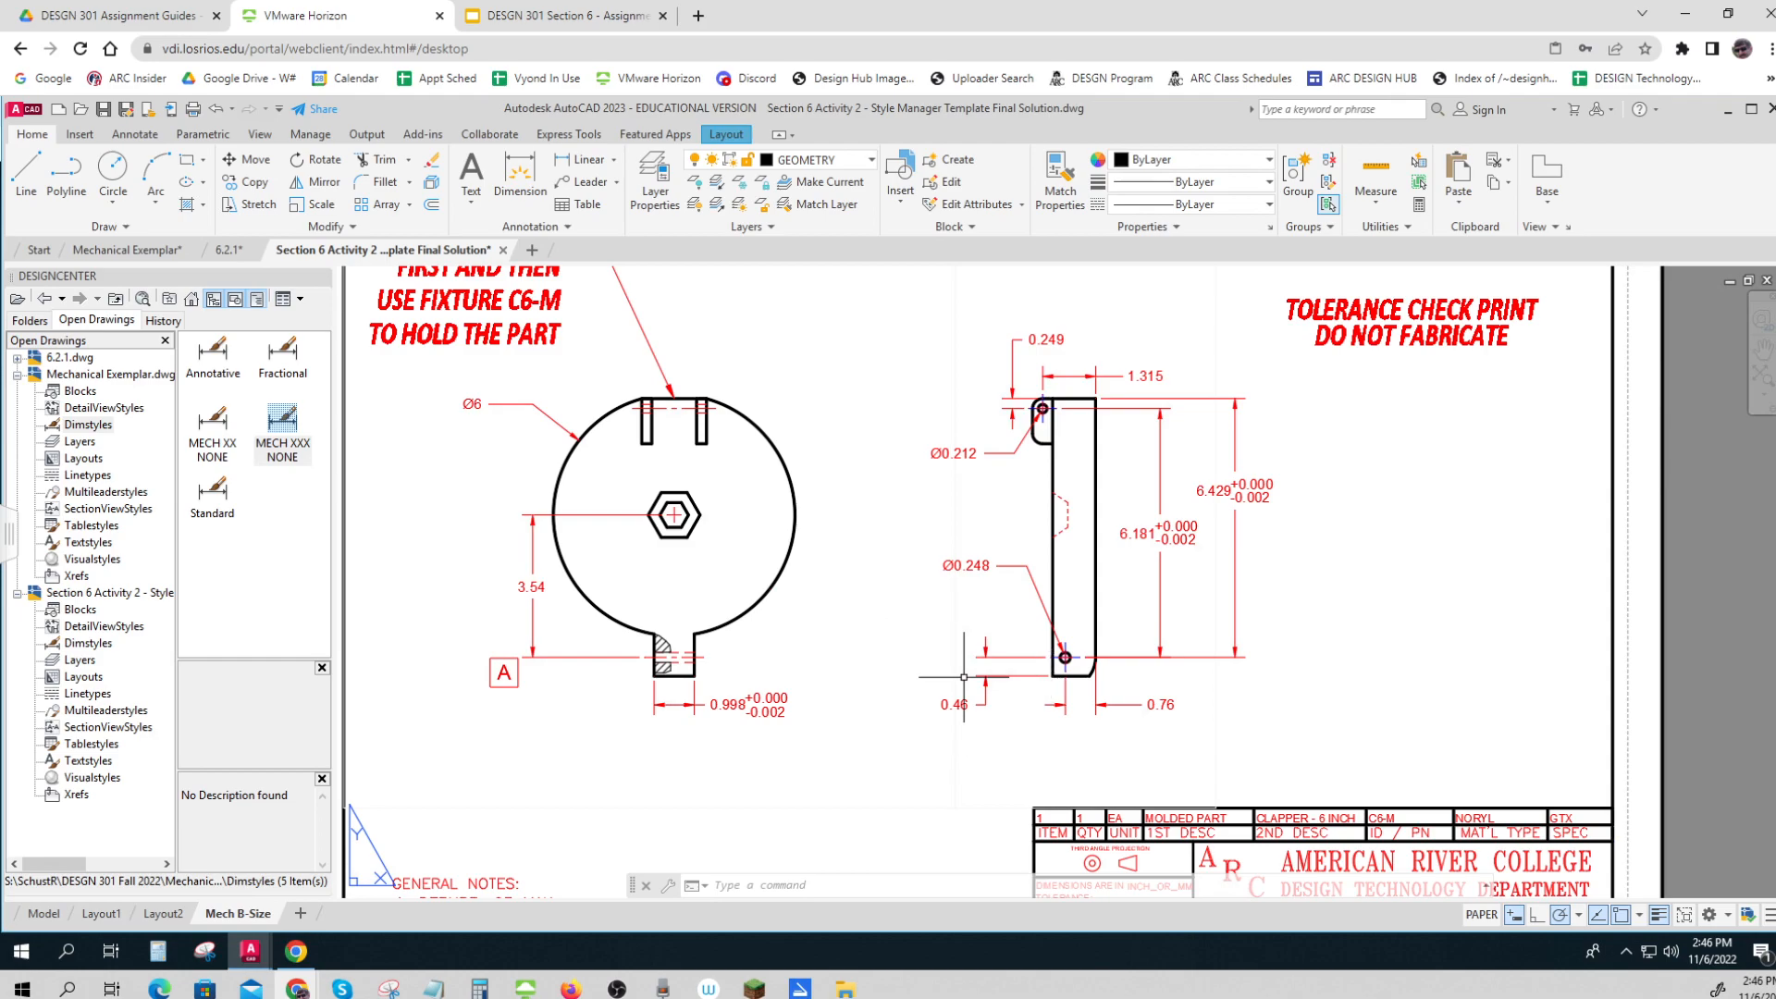
{"action": "left_click", "coordinate": [231, 250]}
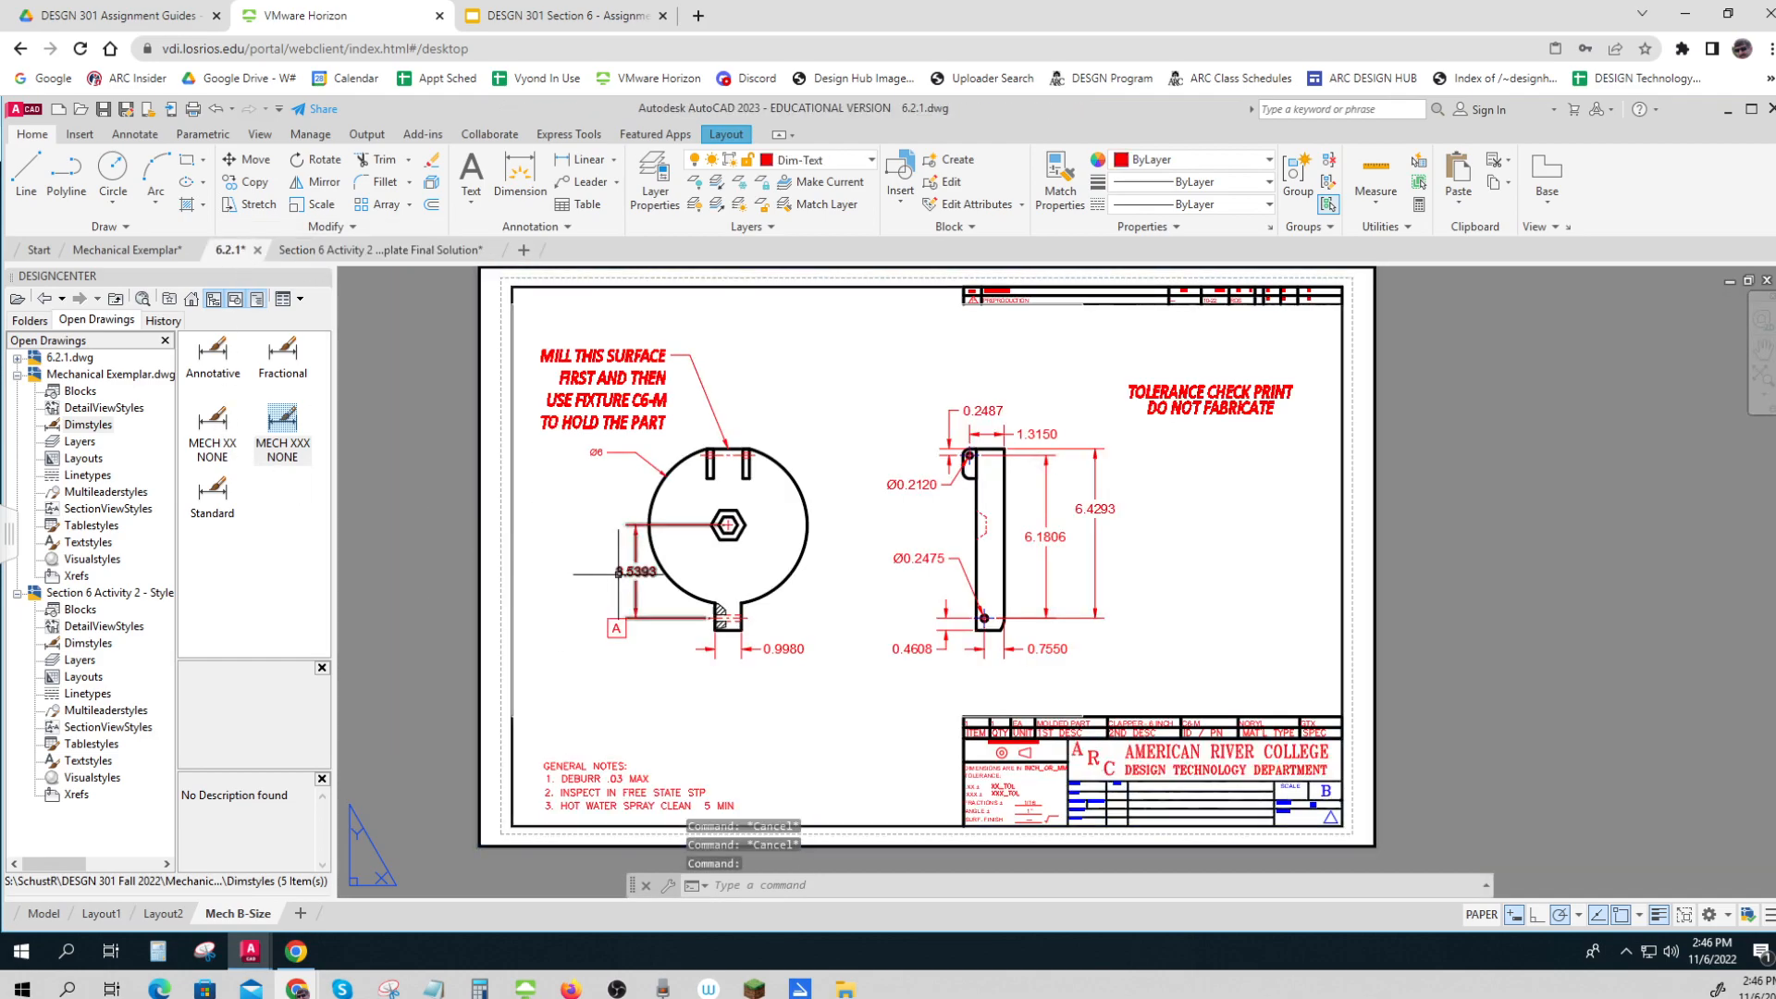
{"action": "left_click", "coordinate": [621, 571]}
{"action": "left_click", "coordinate": [914, 649]}
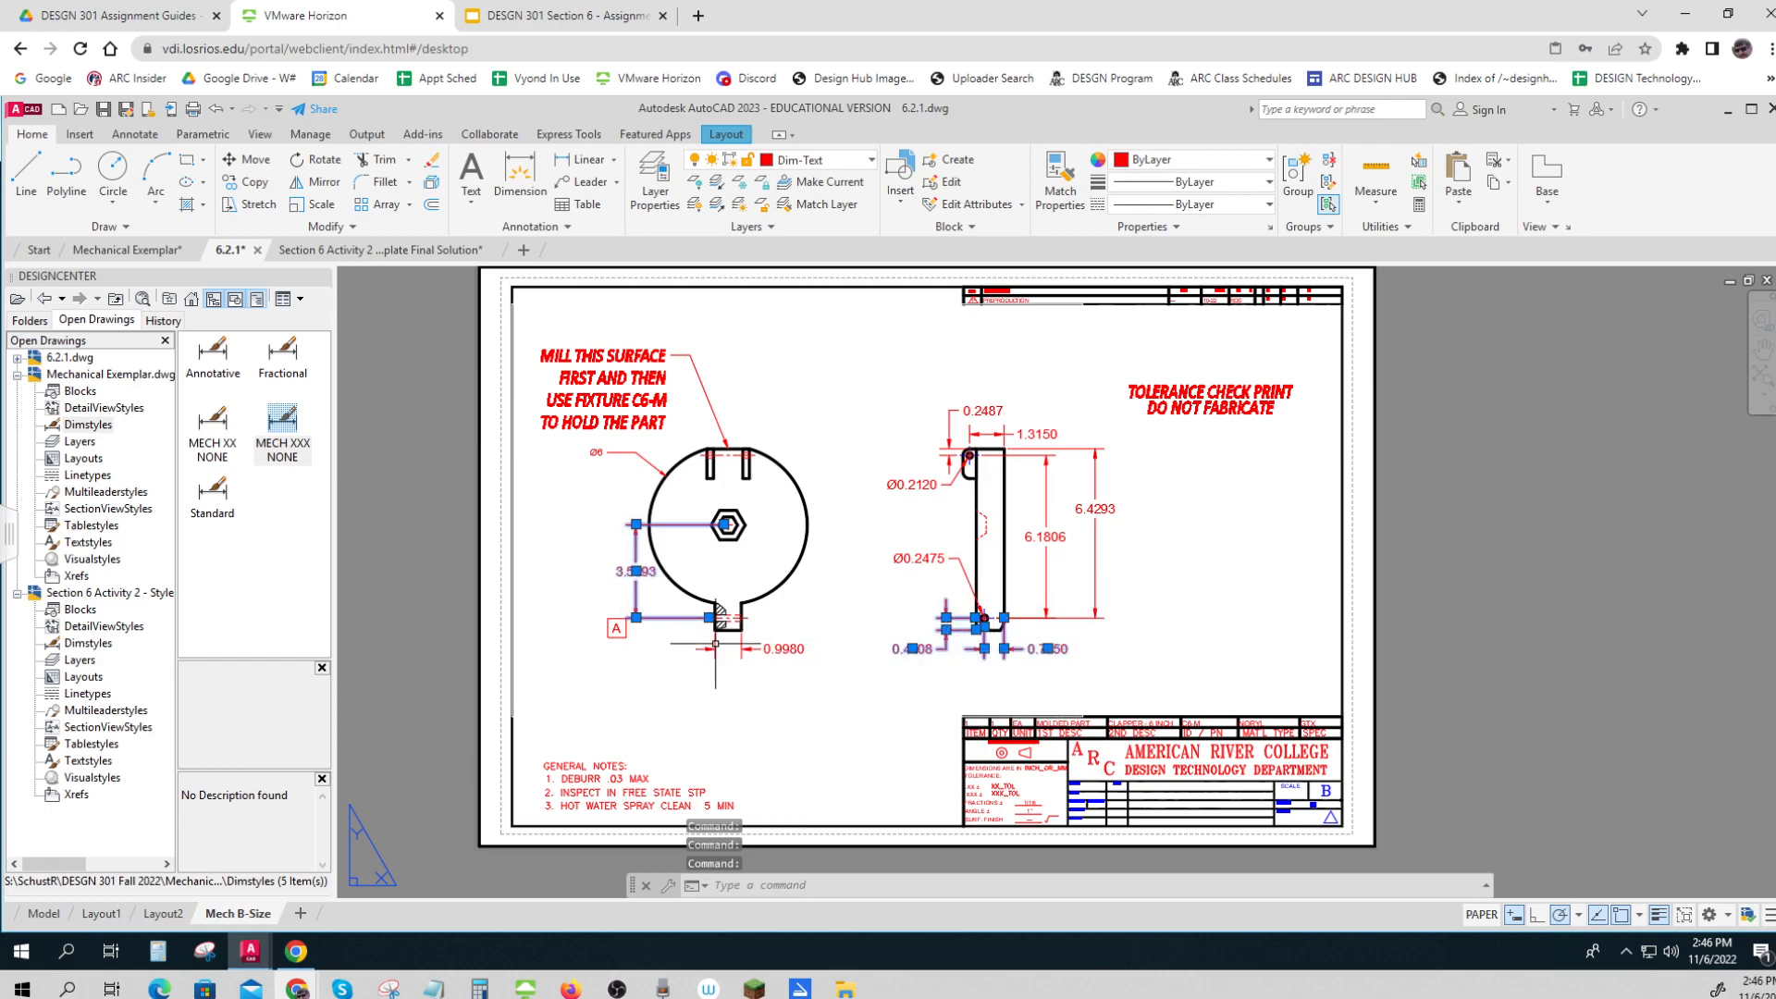
{"action": "left_click", "coordinate": [568, 227]}
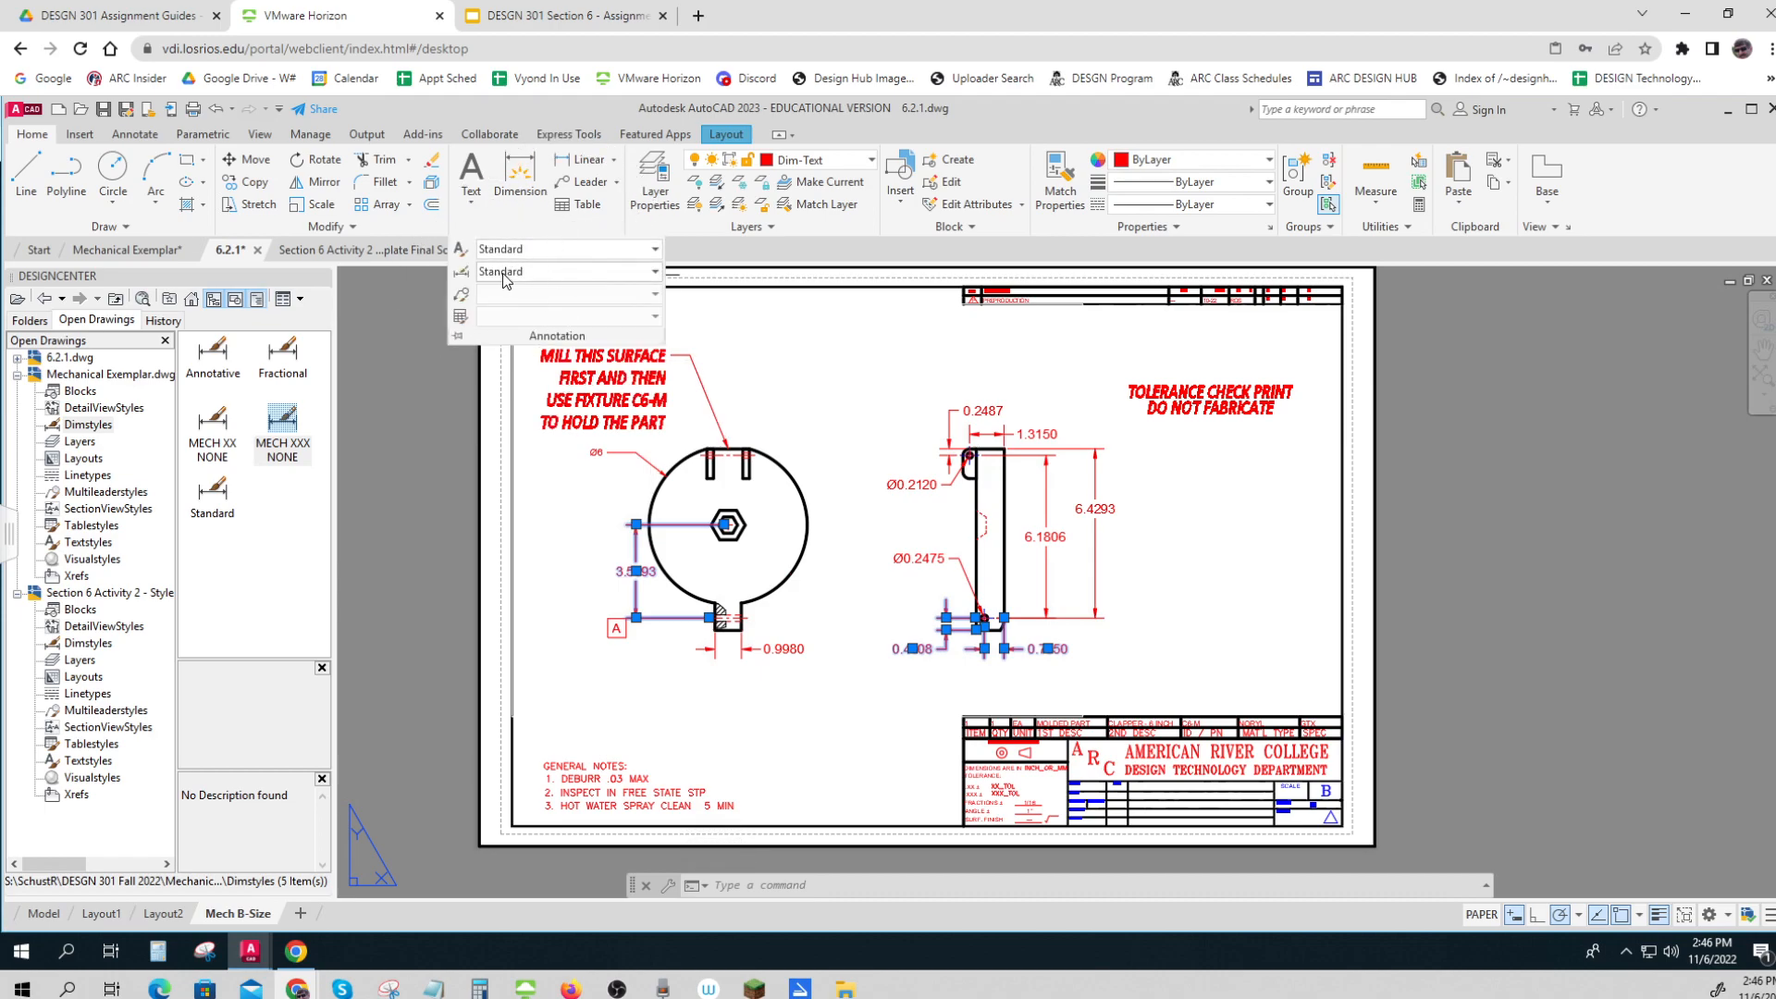
{"action": "left_click", "coordinate": [655, 273]}
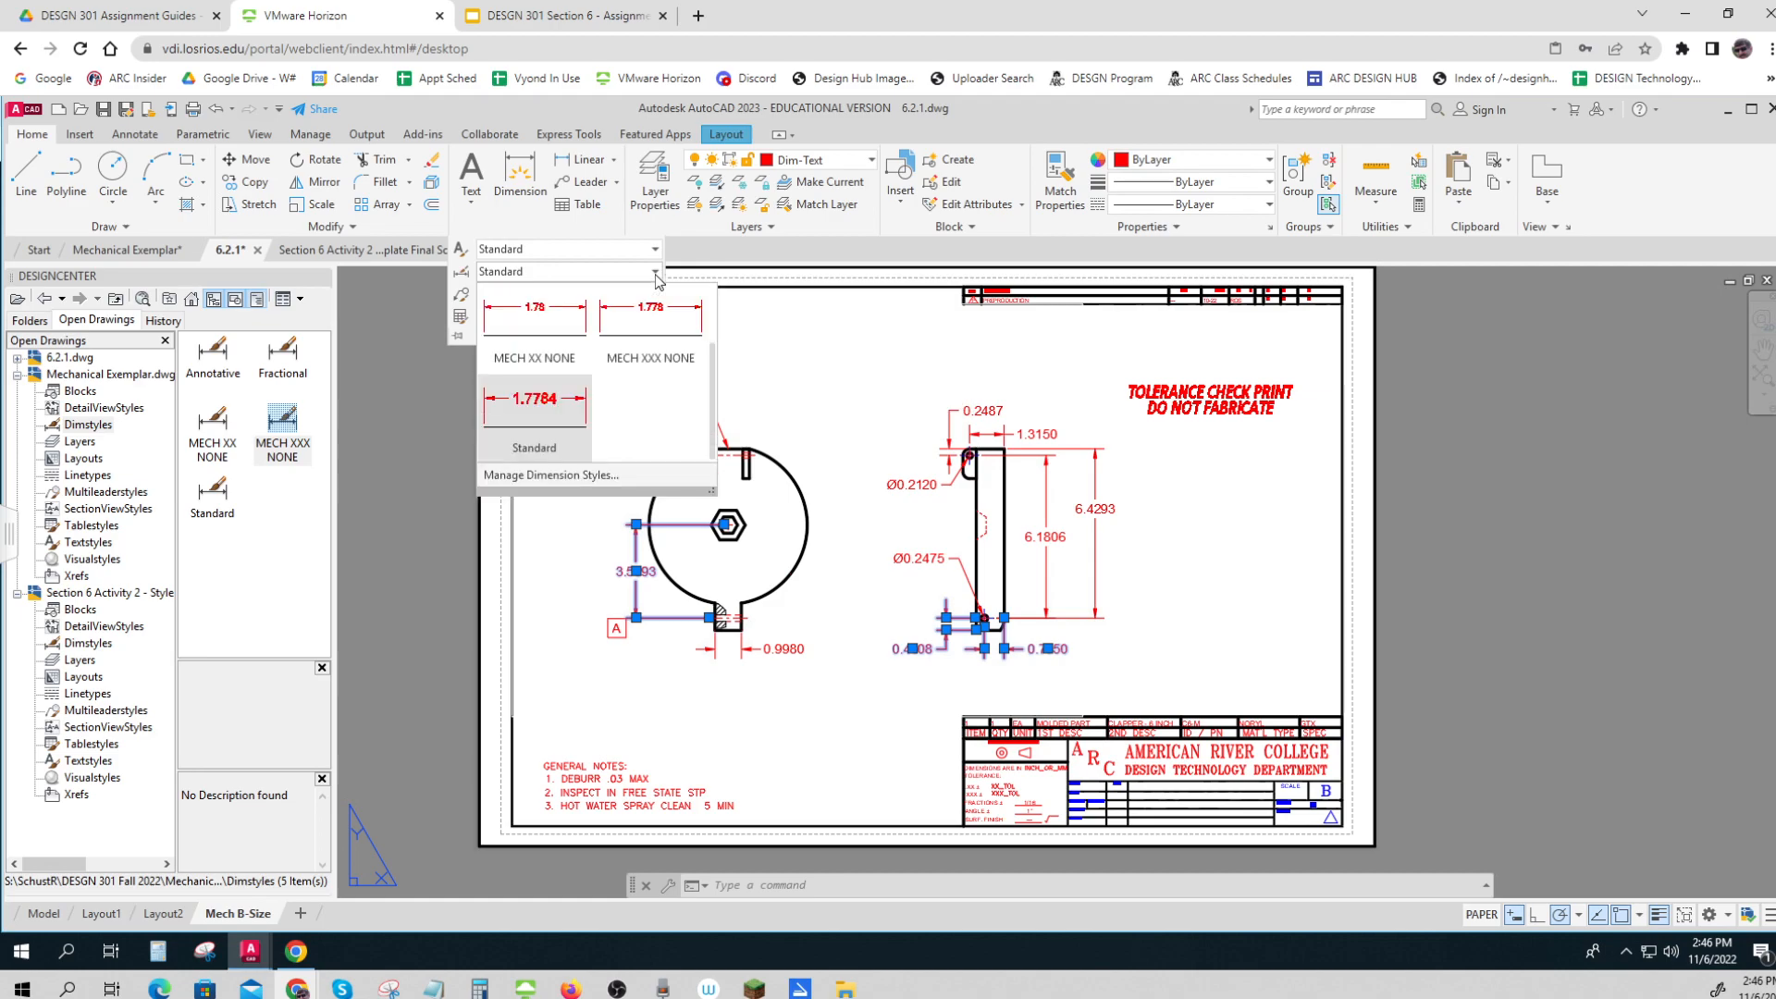
{"action": "scroll", "coordinate": [546, 315], "scroll_direction": "up", "scroll_amount": 2}
{"action": "left_click", "coordinate": [546, 314]}
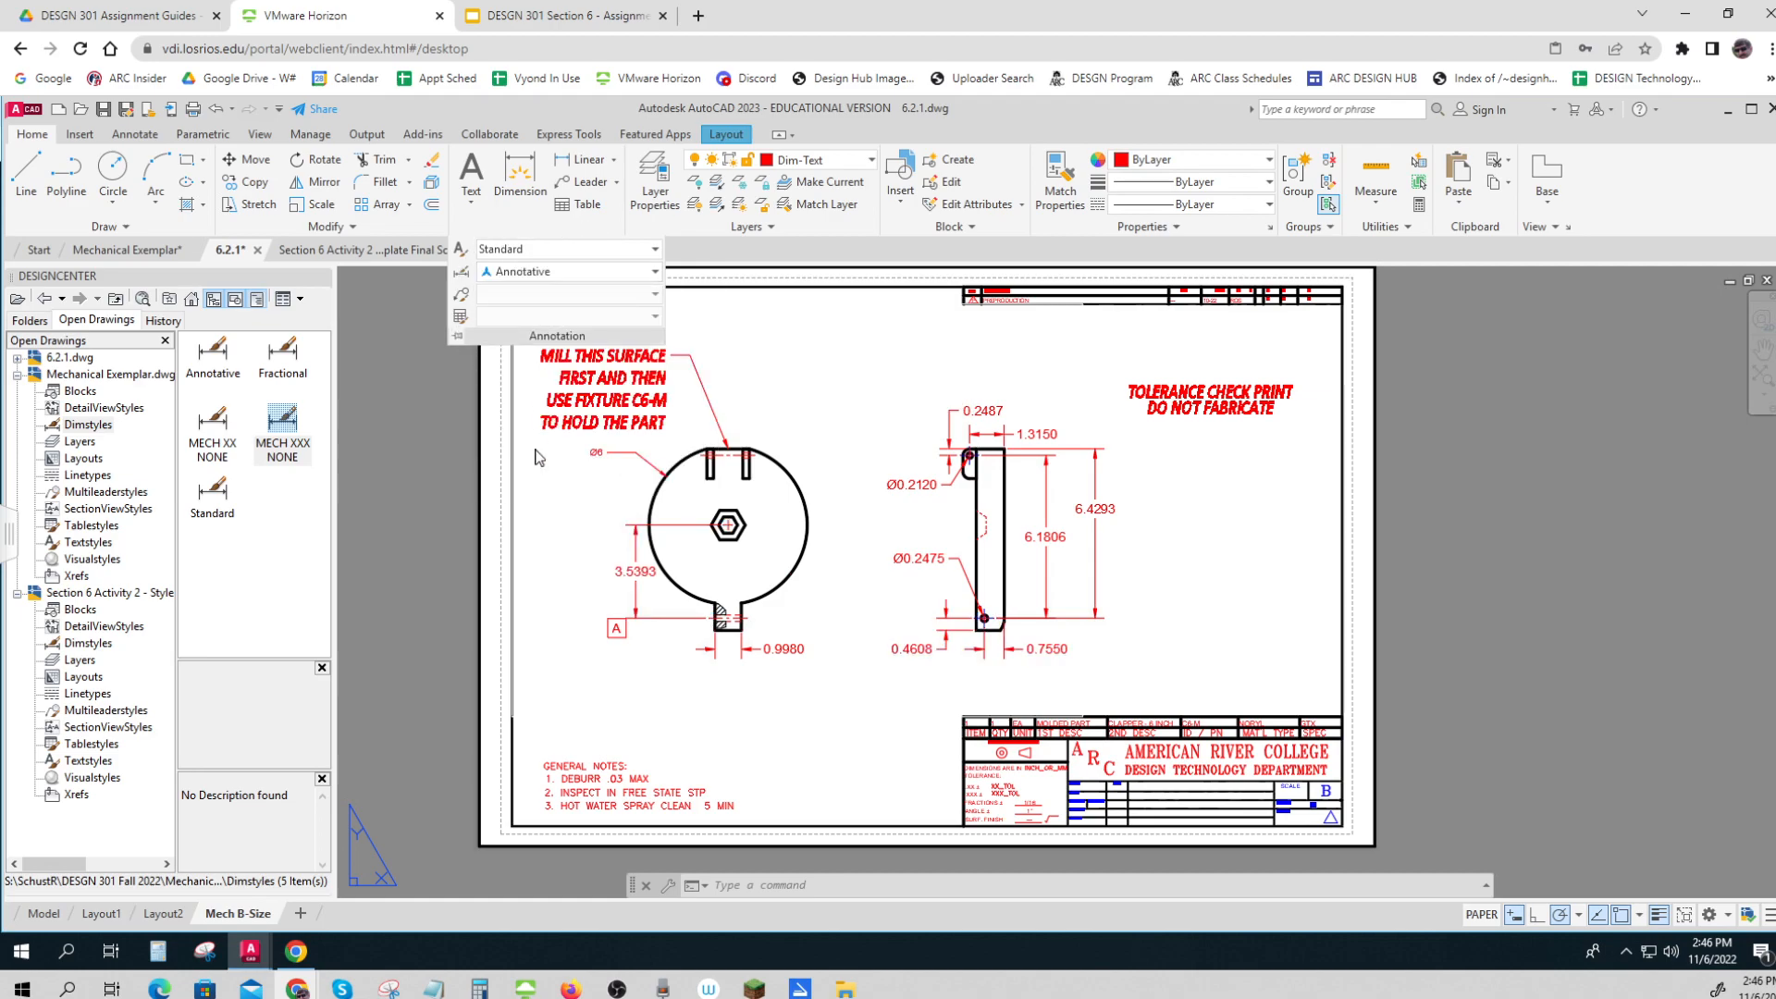
{"action": "left_click", "coordinate": [644, 745]}
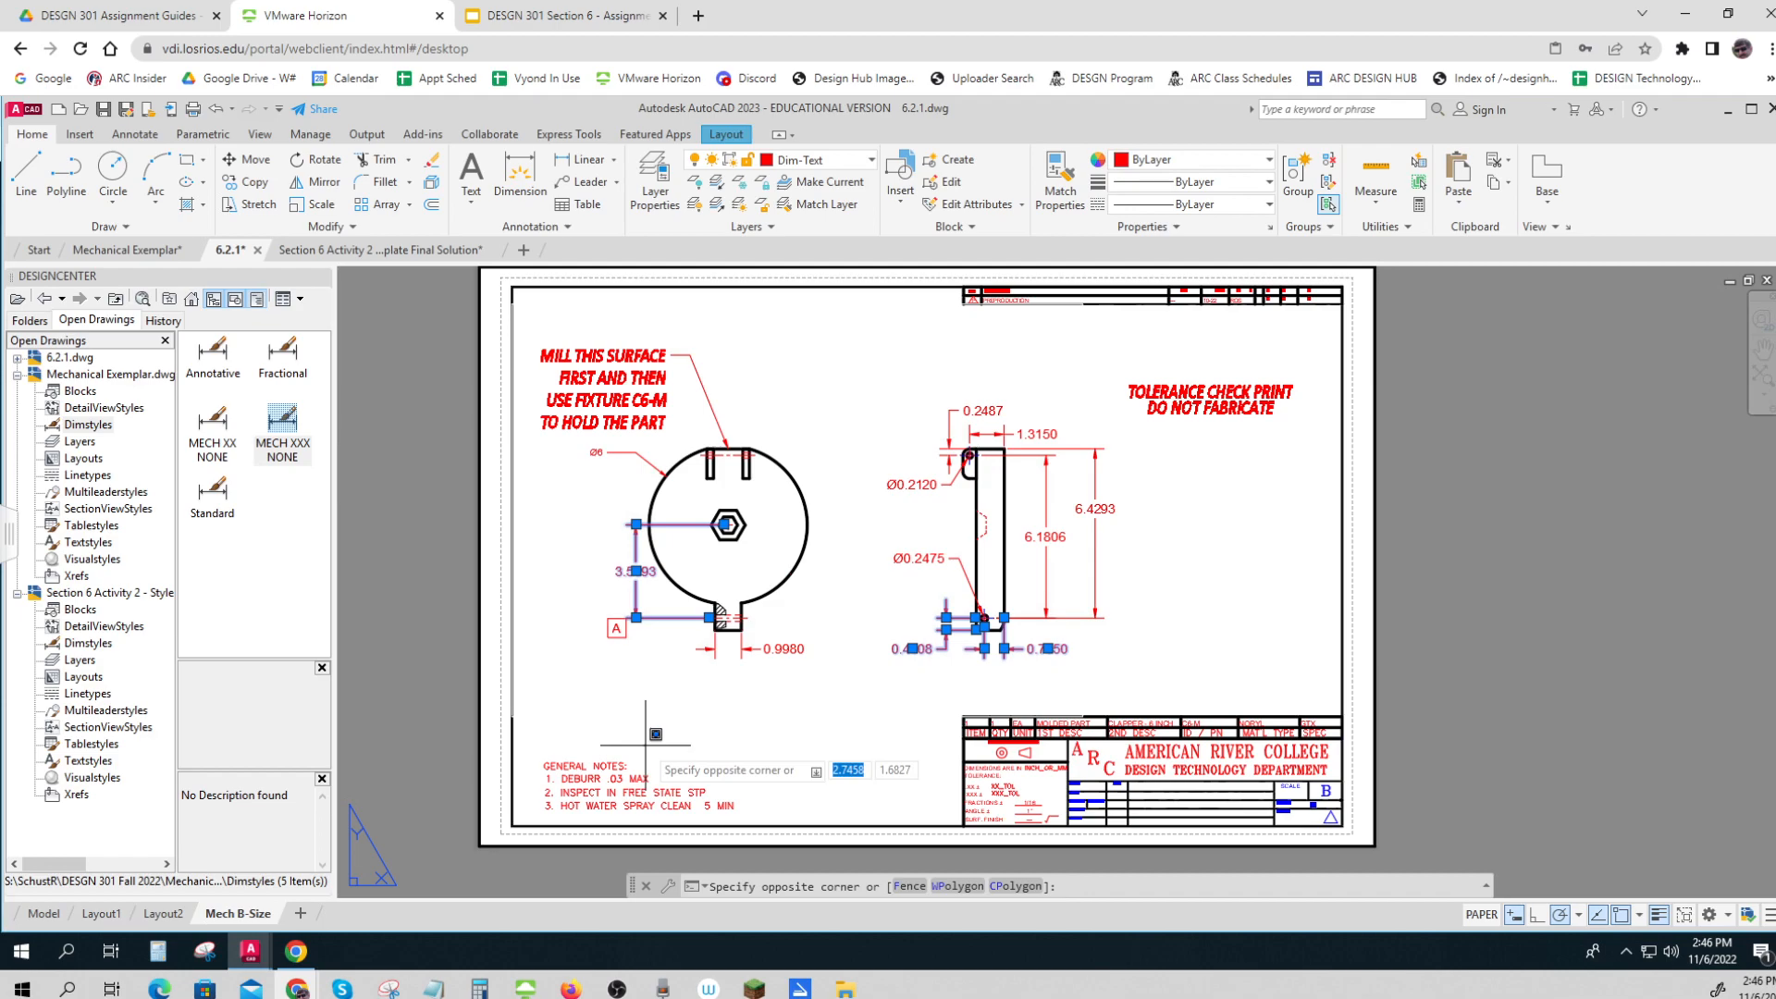
{"action": "key", "text": "Escape"}
{"action": "key", "text": "Escape"}
{"action": "key", "text": "Escape"}
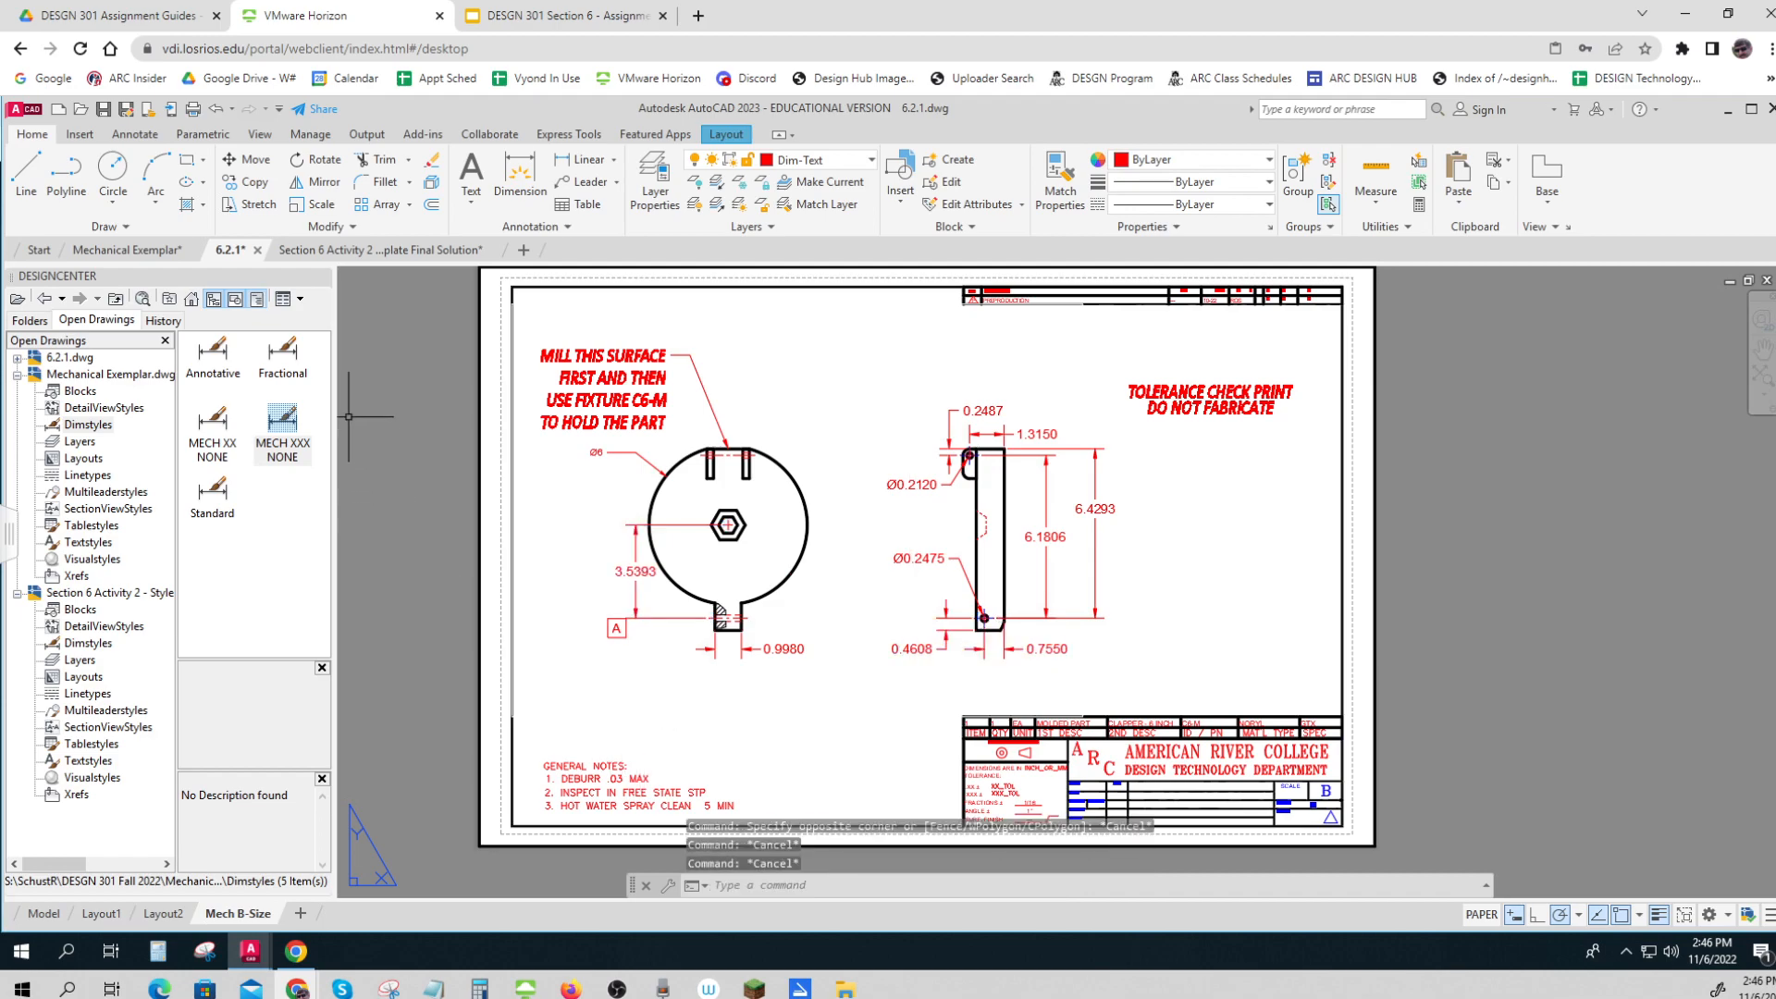
Step: Apply the MECH XX NONE dimension style to the 3.5393 vertical dimension beside the circular view
{"action": "left_click", "coordinate": [626, 566]}
{"action": "left_click", "coordinate": [531, 229]}
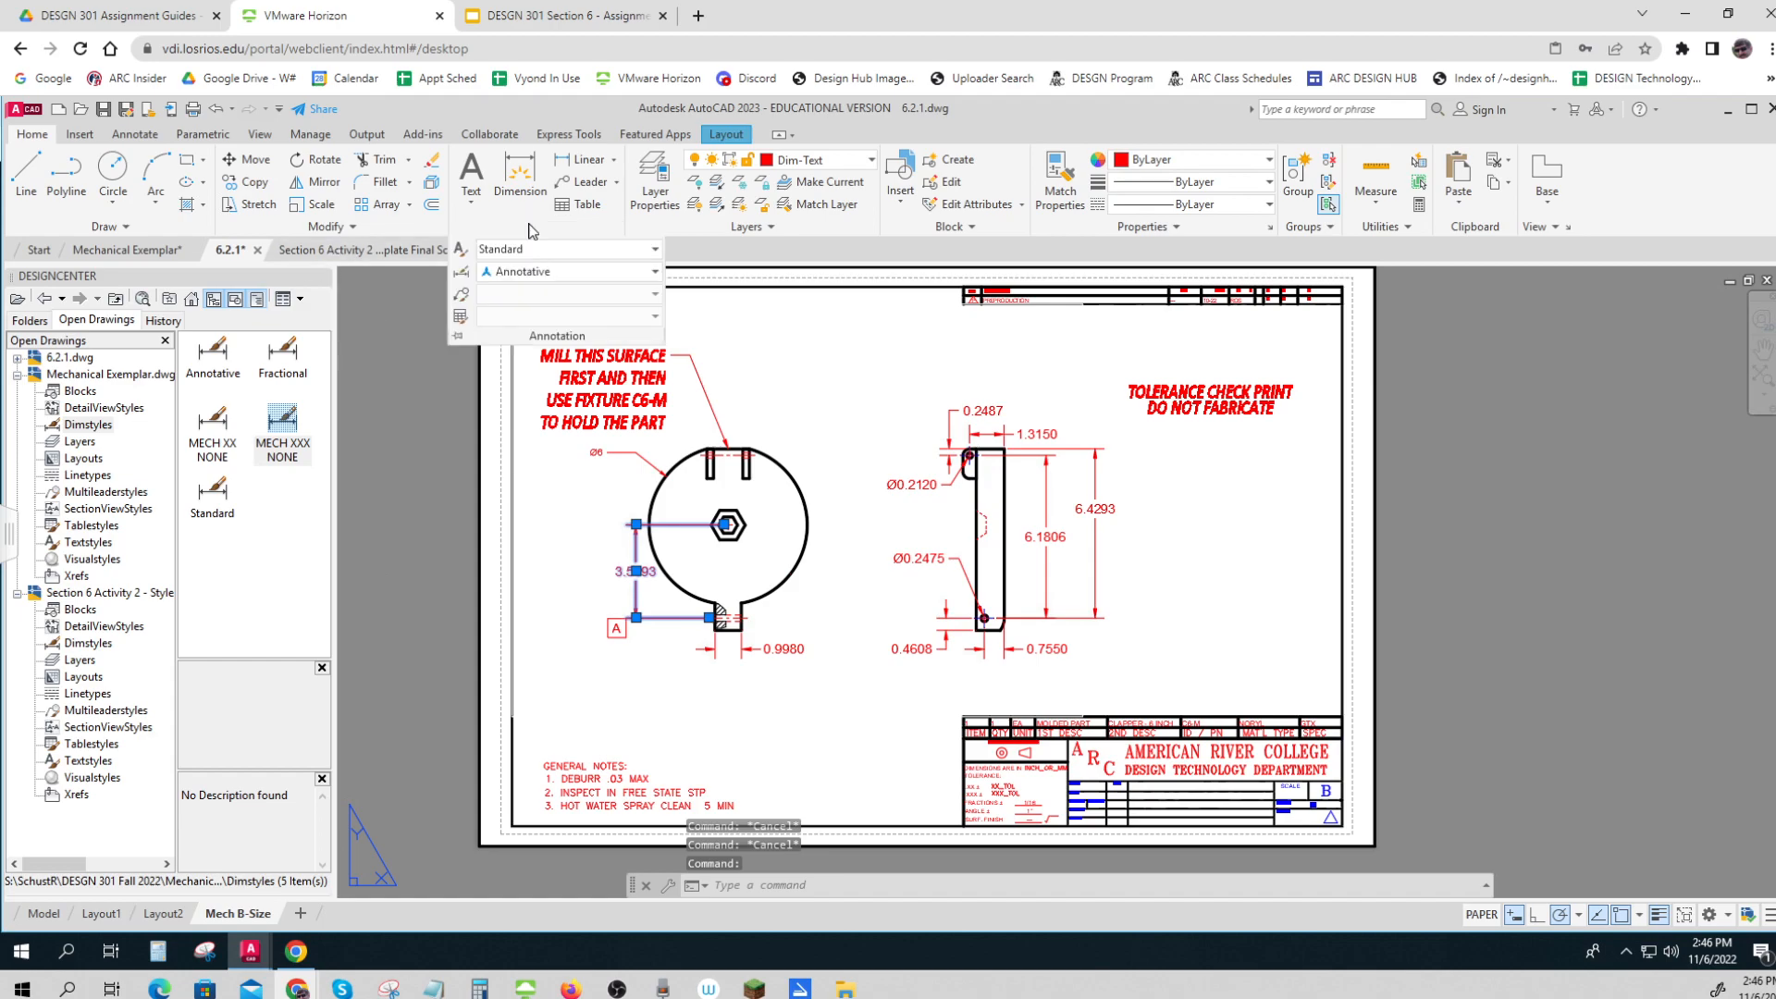
{"action": "left_click", "coordinate": [543, 274]}
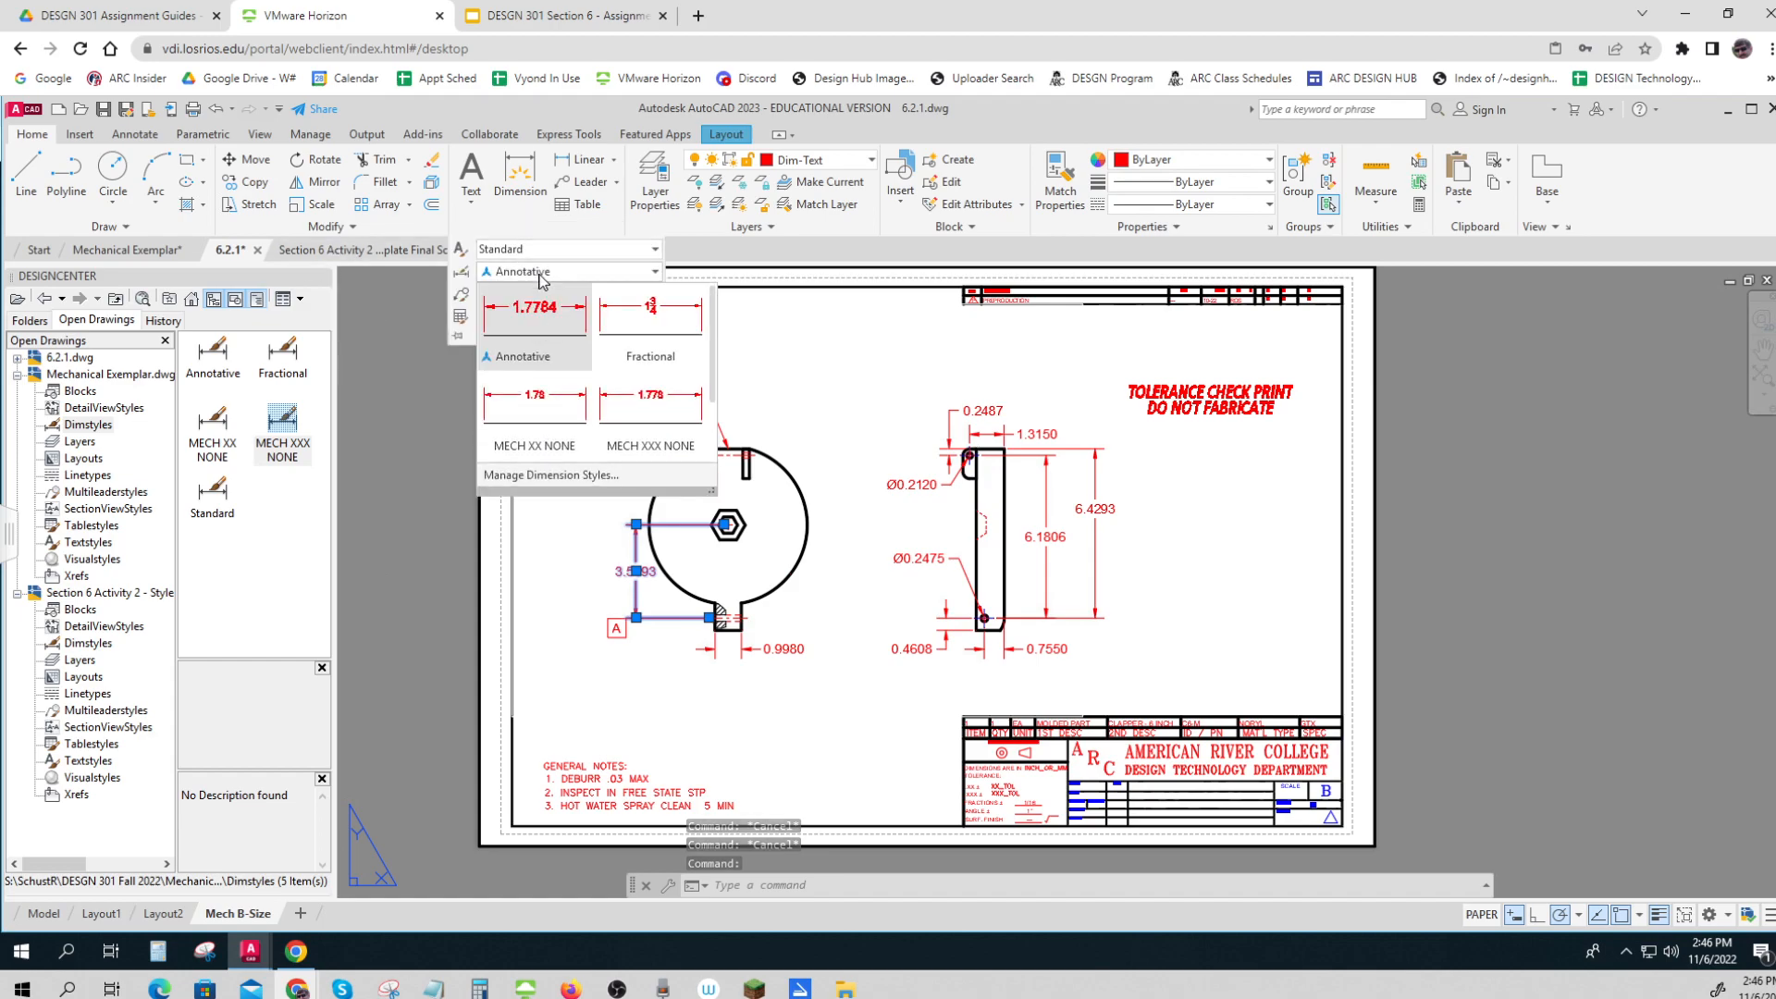
{"action": "left_click", "coordinate": [549, 409]}
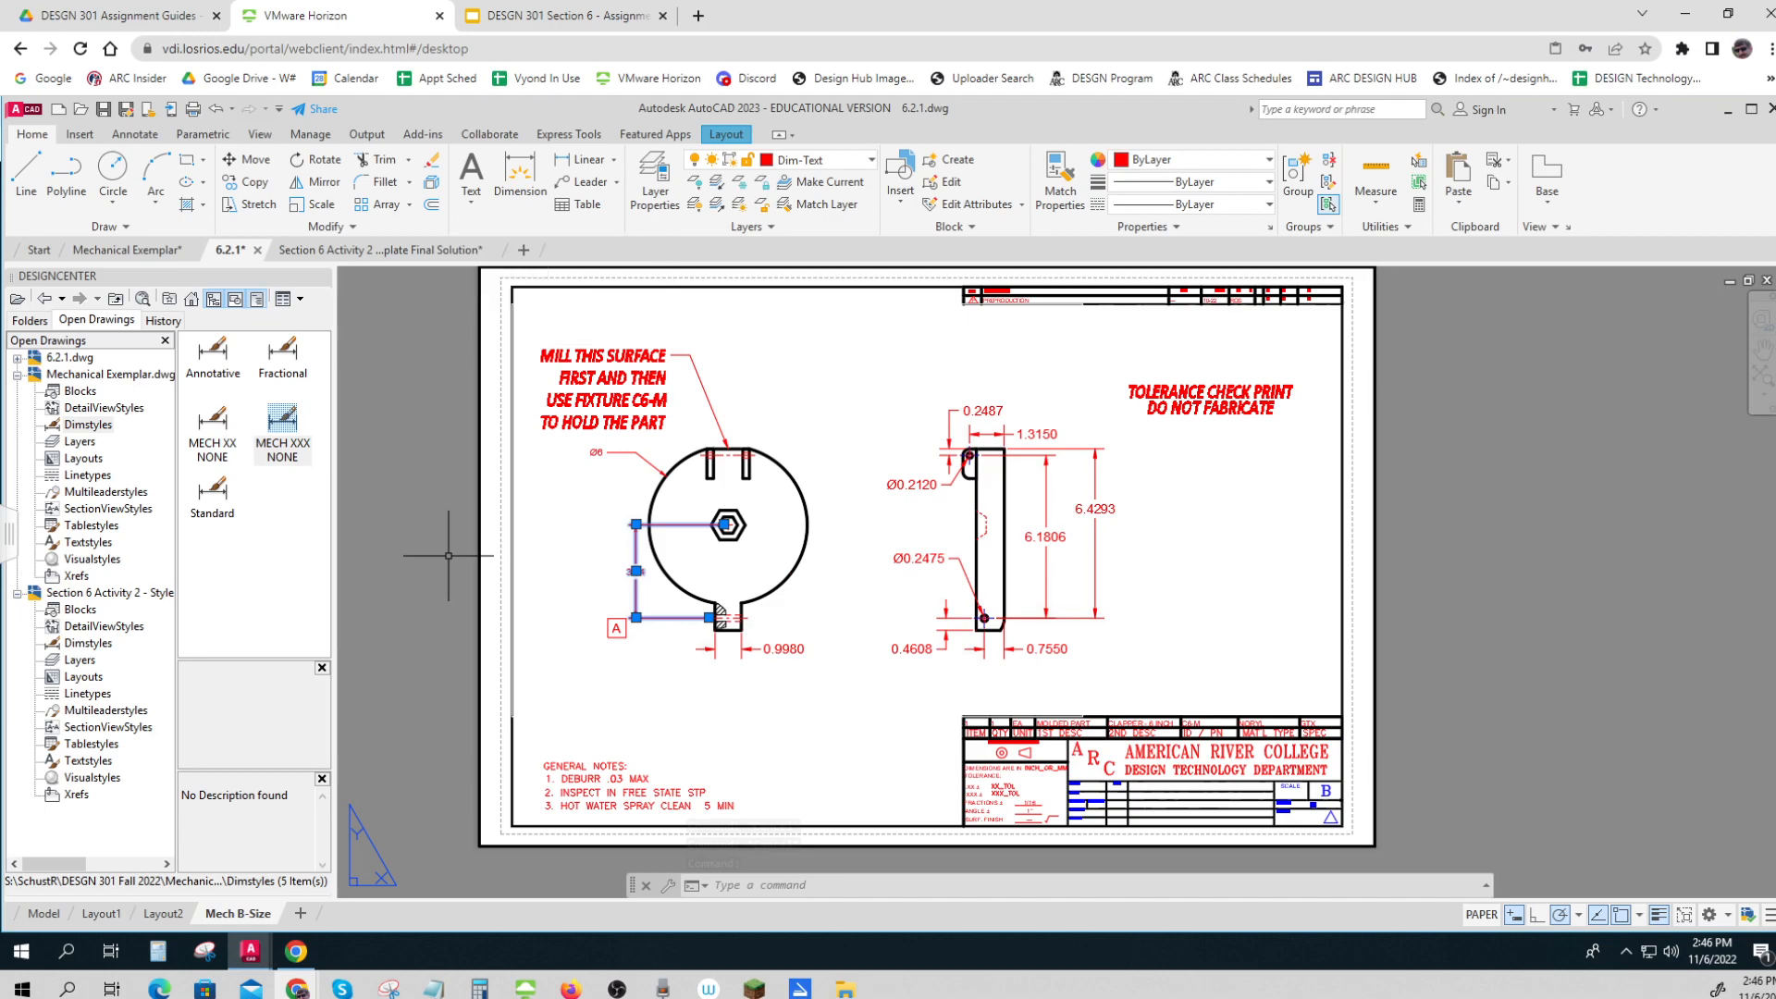
{"action": "key", "text": "Escape"}
{"action": "key", "text": "Escape"}
Step: Apply the MECH XX NONE dimension style to the 0.4608 and 0.7550 dimensions below the side view
{"action": "left_click", "coordinate": [938, 639]}
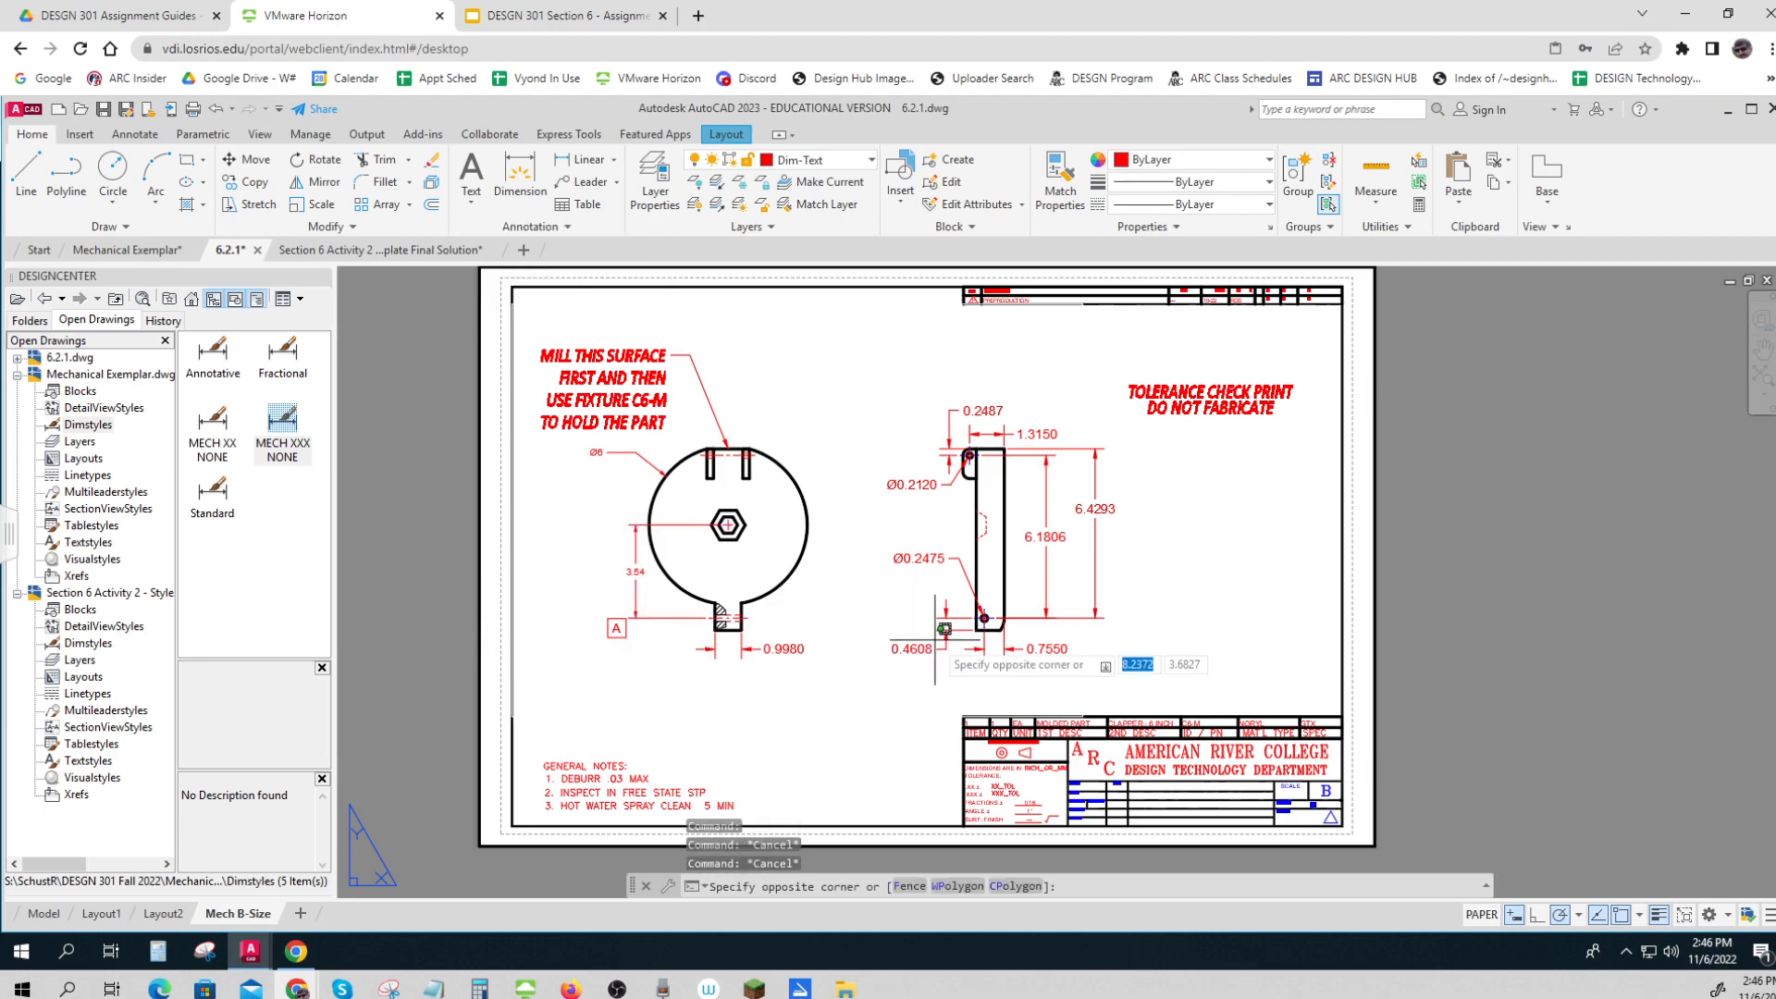
{"action": "left_click", "coordinate": [962, 654]}
{"action": "left_click", "coordinate": [1008, 658]}
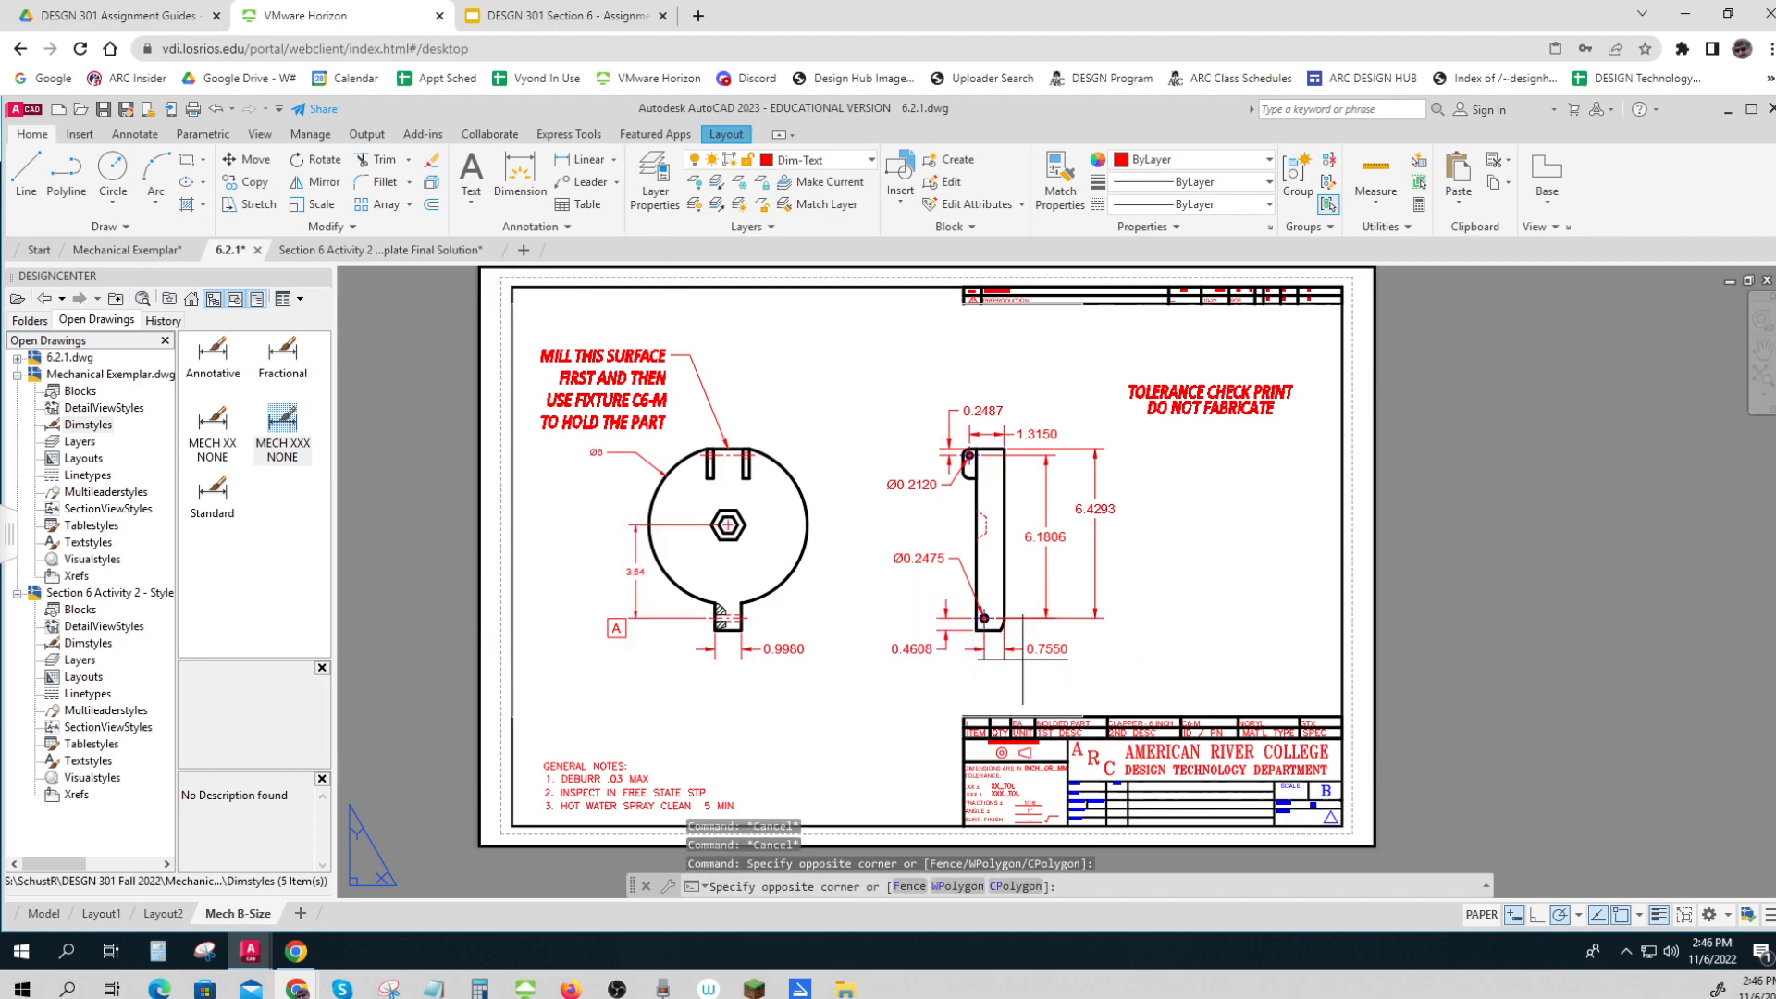
{"action": "left_click", "coordinate": [939, 647]}
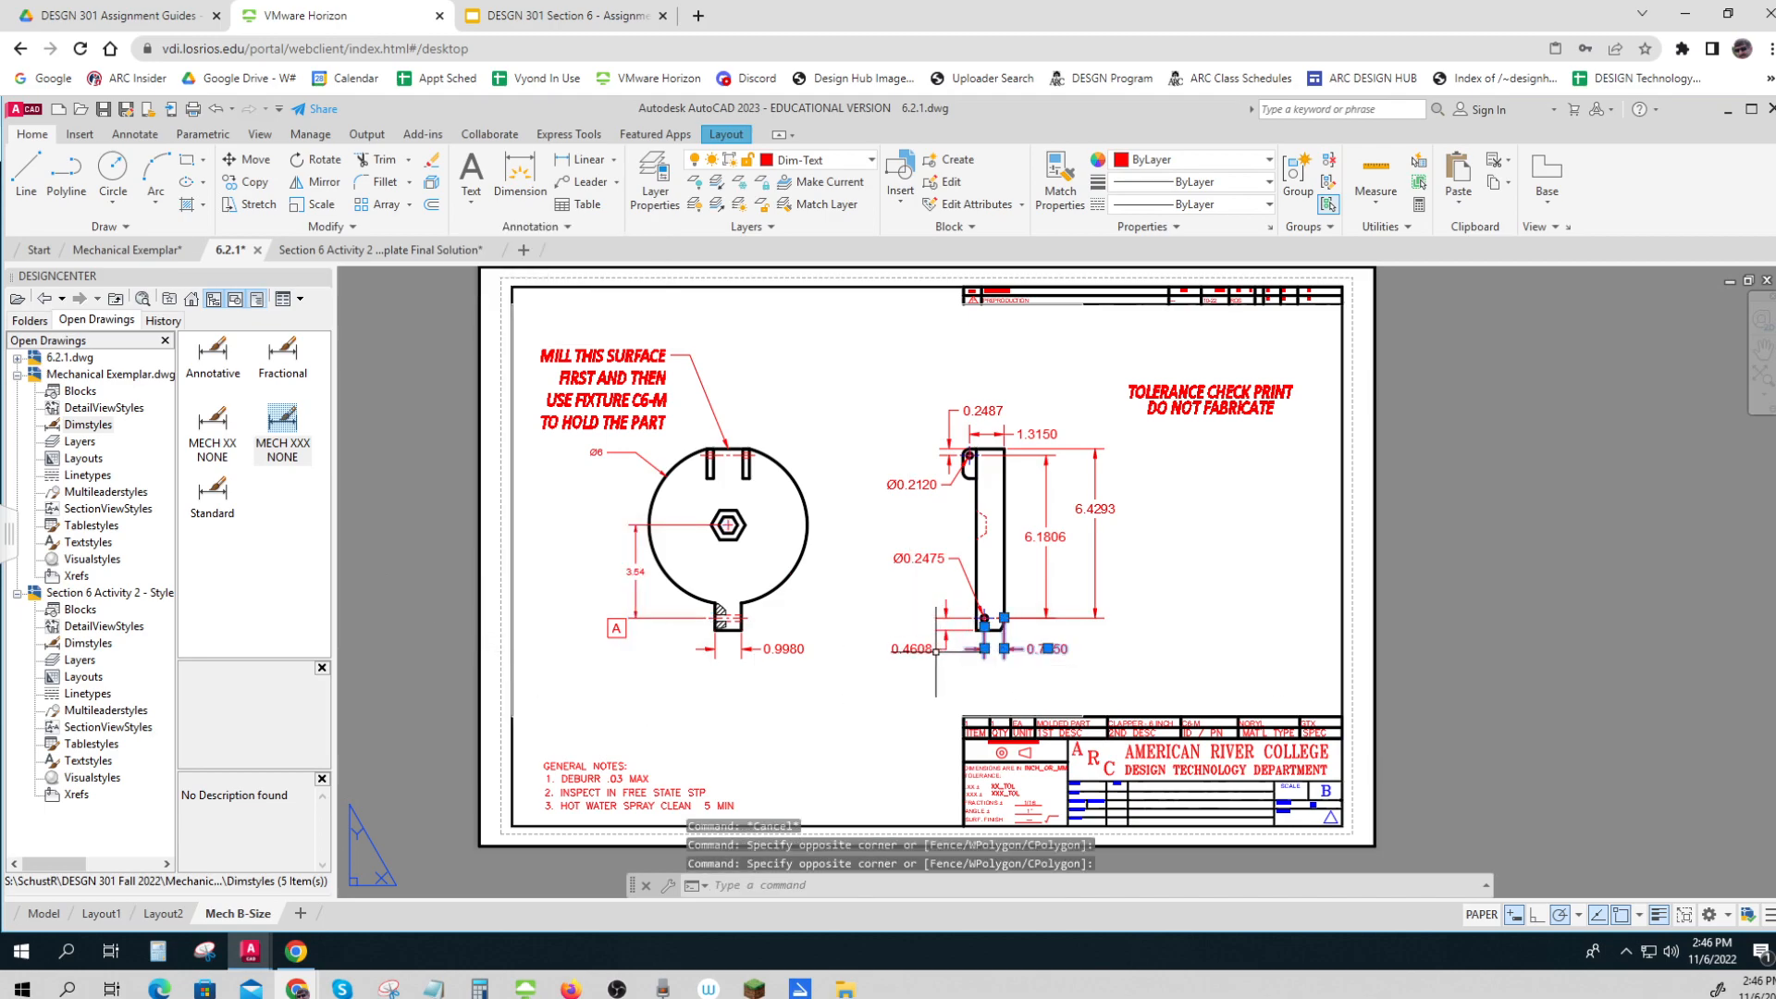
{"action": "left_click", "coordinate": [551, 226]}
{"action": "left_click", "coordinate": [553, 271]}
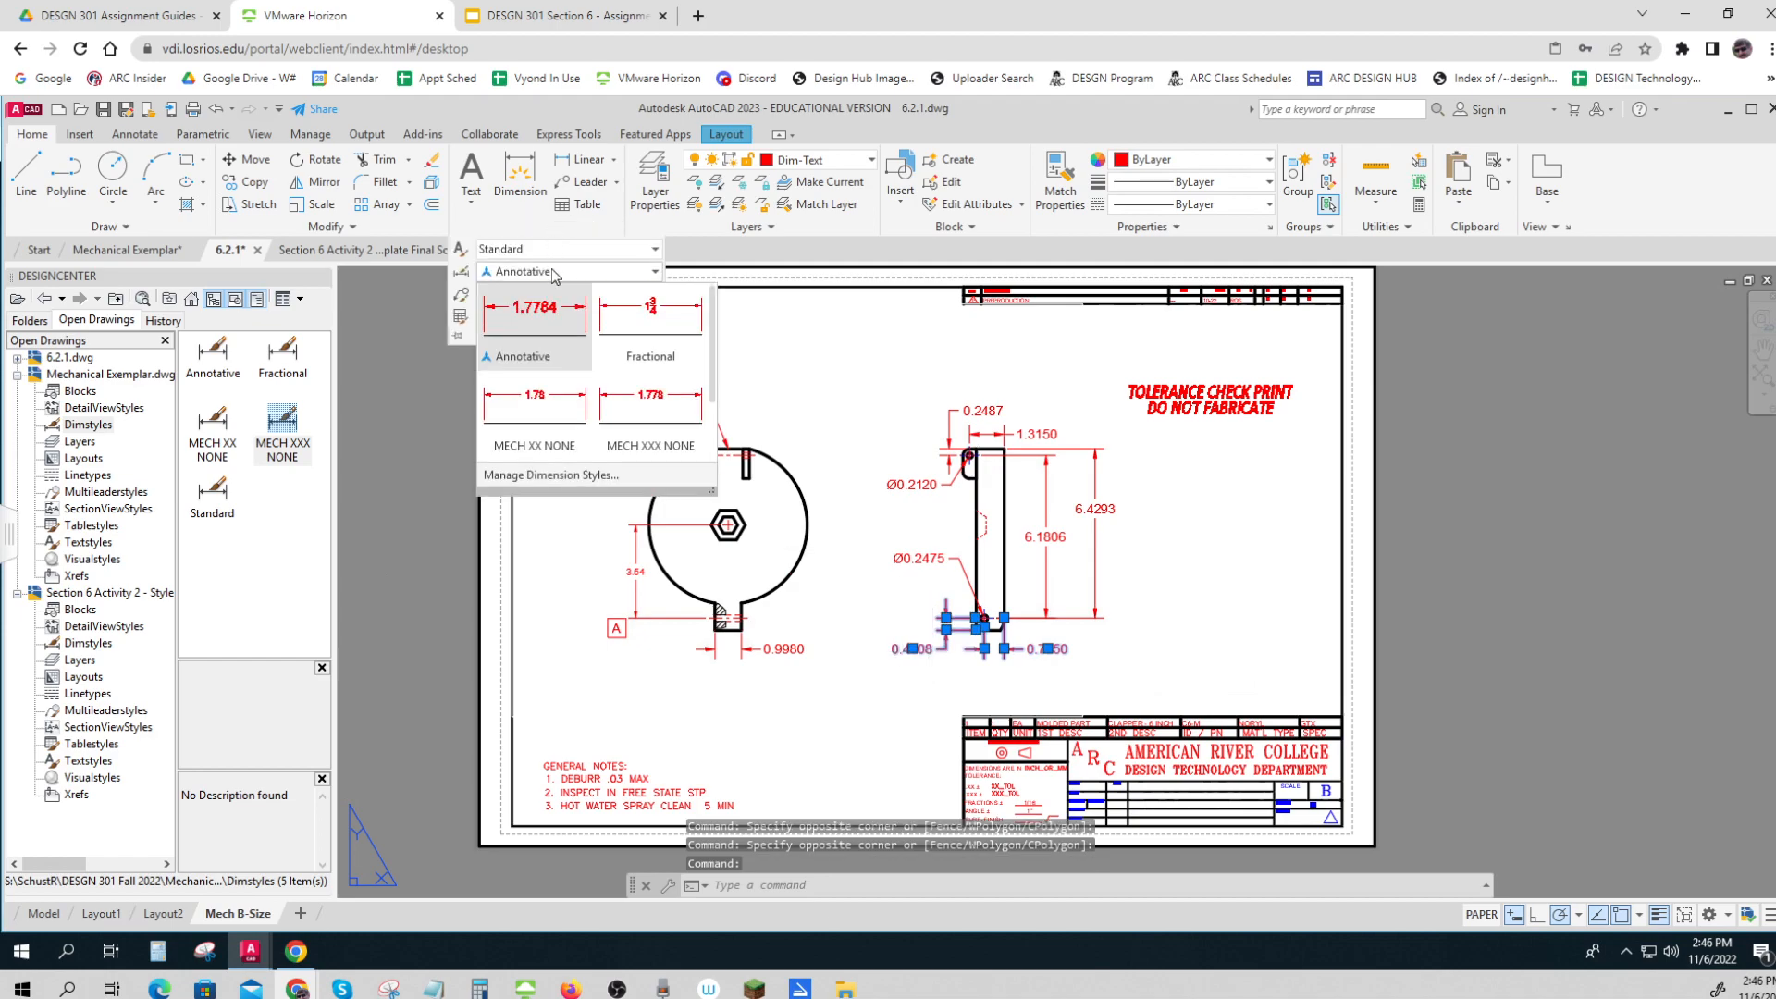
{"action": "left_click", "coordinate": [542, 408]}
{"action": "key", "text": "Escape"}
{"action": "key", "text": "Escape"}
{"action": "key", "text": "Escape"}
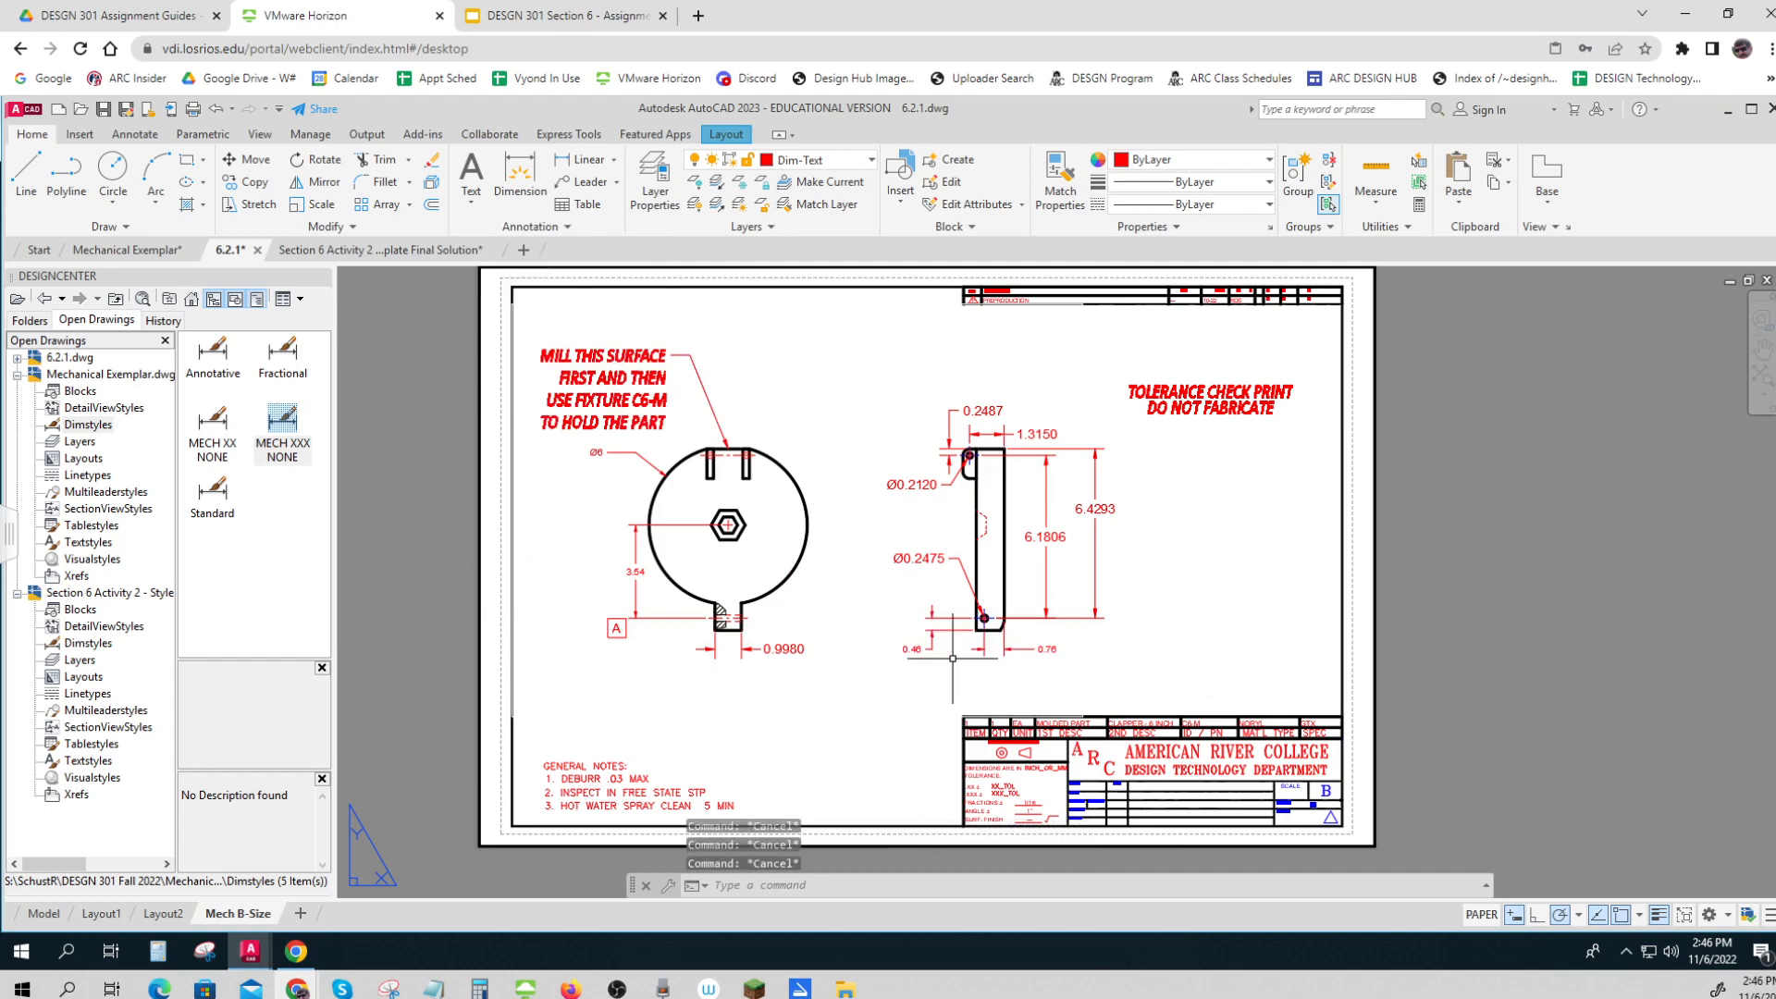
Step: Compare with the Final Solution, and apply MECH XXX NONE to the side view's two hole diameters and its 1.3150 and 0.2487 dimensions
{"action": "scroll", "coordinate": [961, 648], "scroll_direction": "up", "scroll_amount": 5}
{"action": "scroll", "coordinate": [819, 658], "scroll_direction": "down", "scroll_amount": 4}
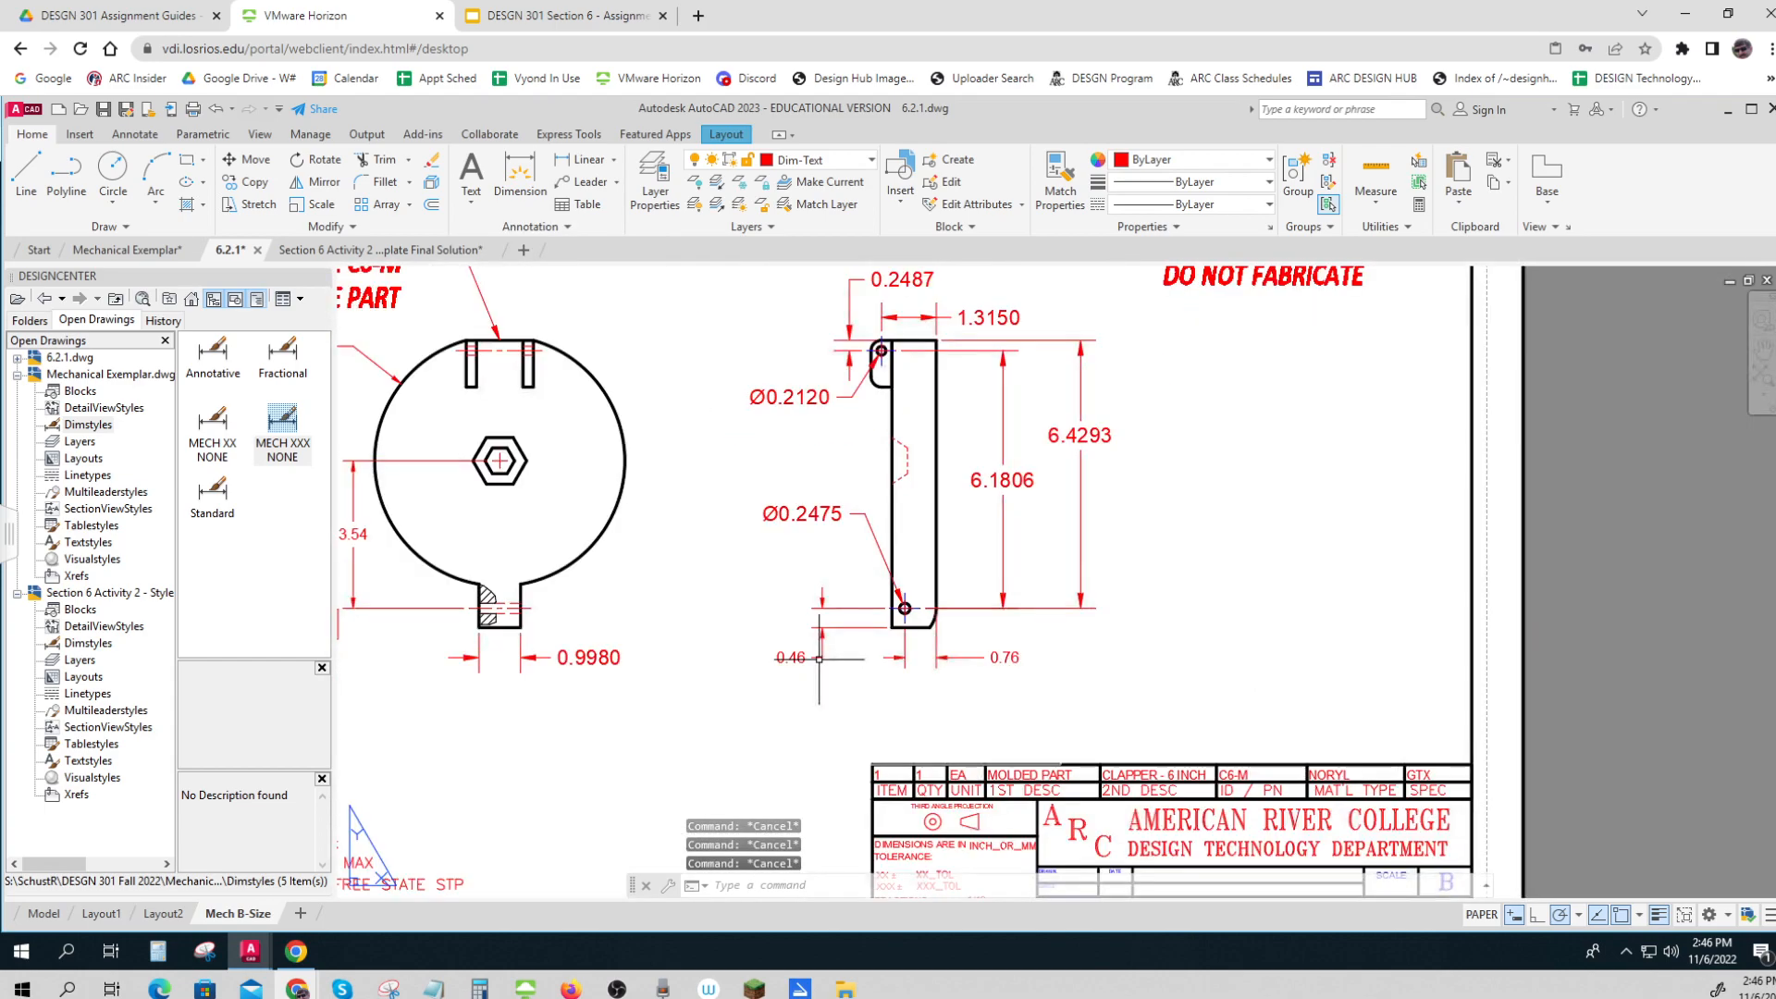
{"action": "left_click", "coordinate": [405, 255]}
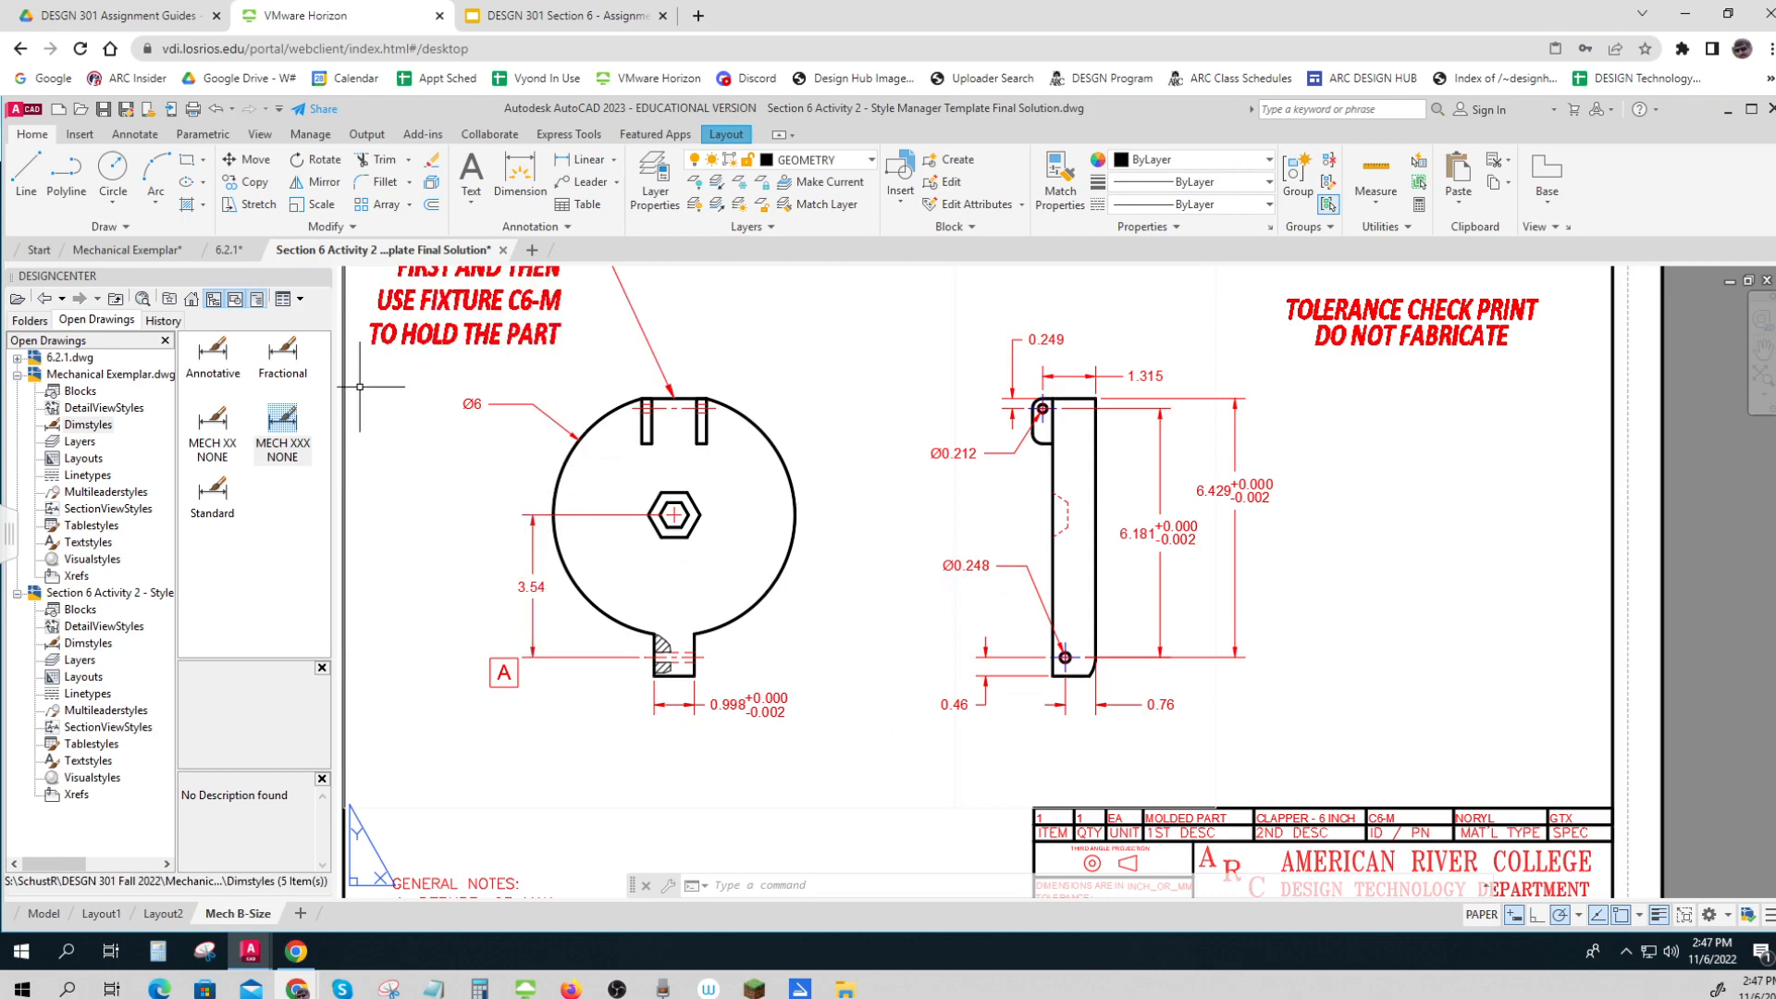
{"action": "left_click", "coordinate": [229, 250]}
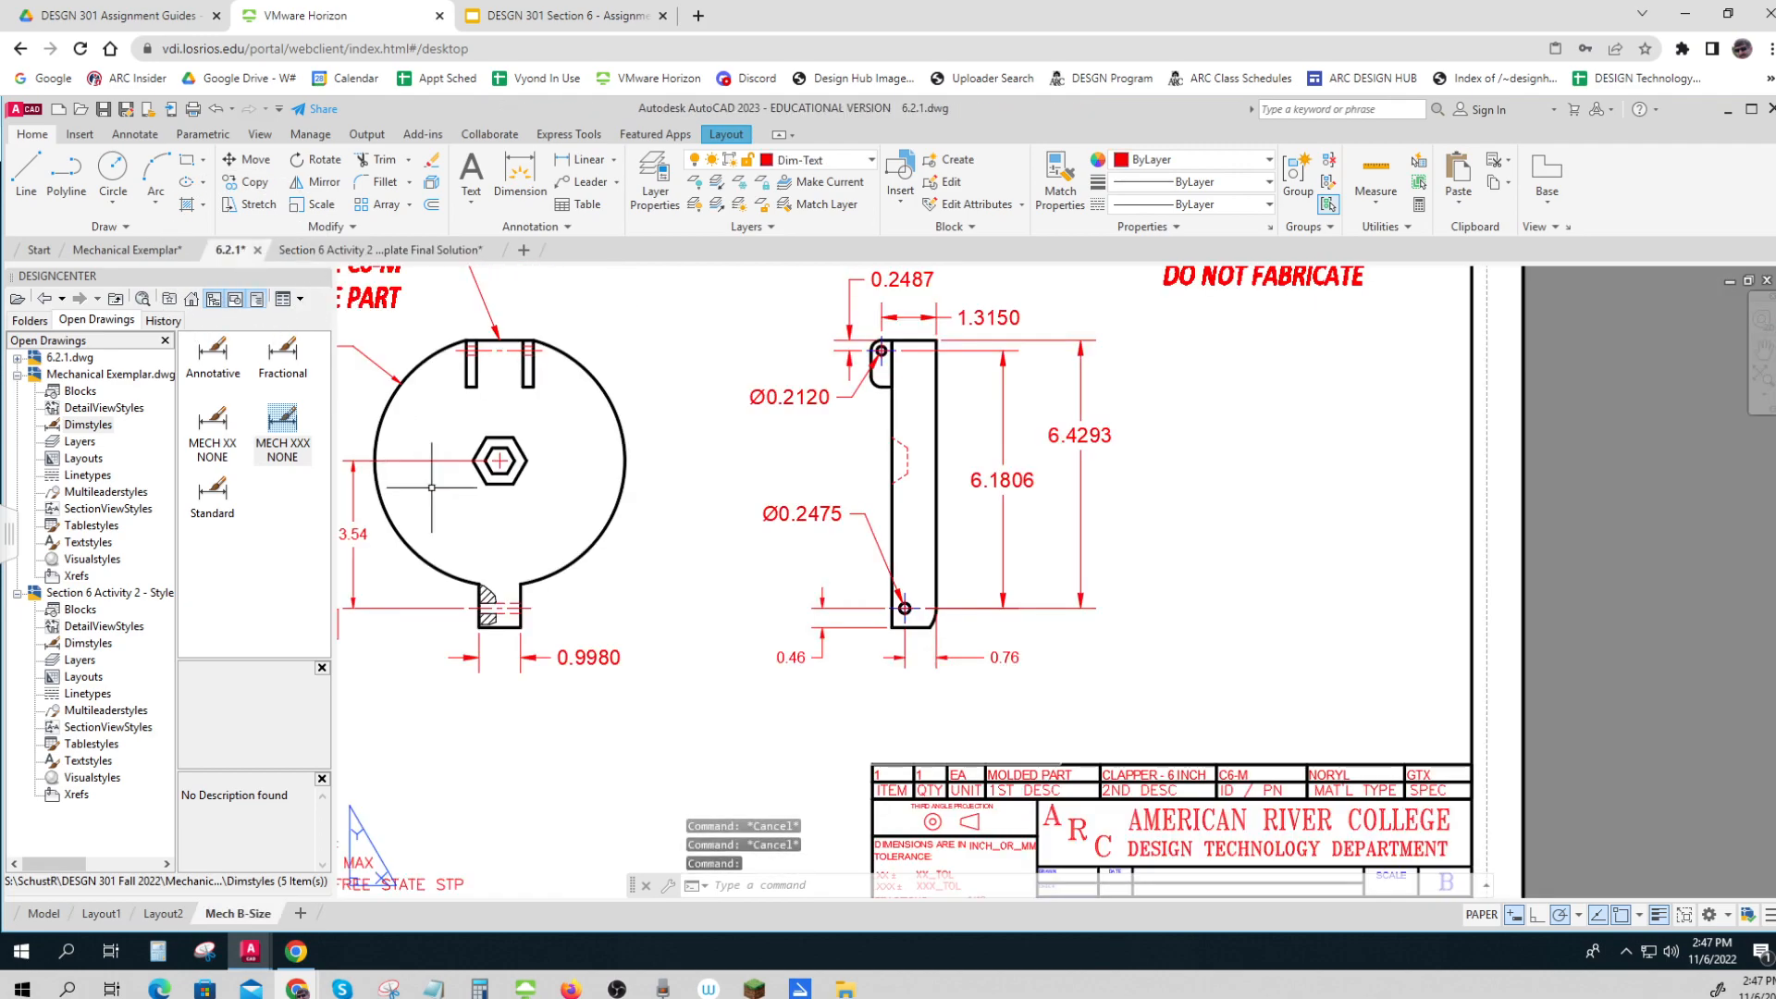
{"action": "scroll", "coordinate": [565, 571], "scroll_direction": "down", "scroll_amount": 2}
{"action": "scroll", "coordinate": [577, 589], "scroll_direction": "up", "scroll_amount": 2}
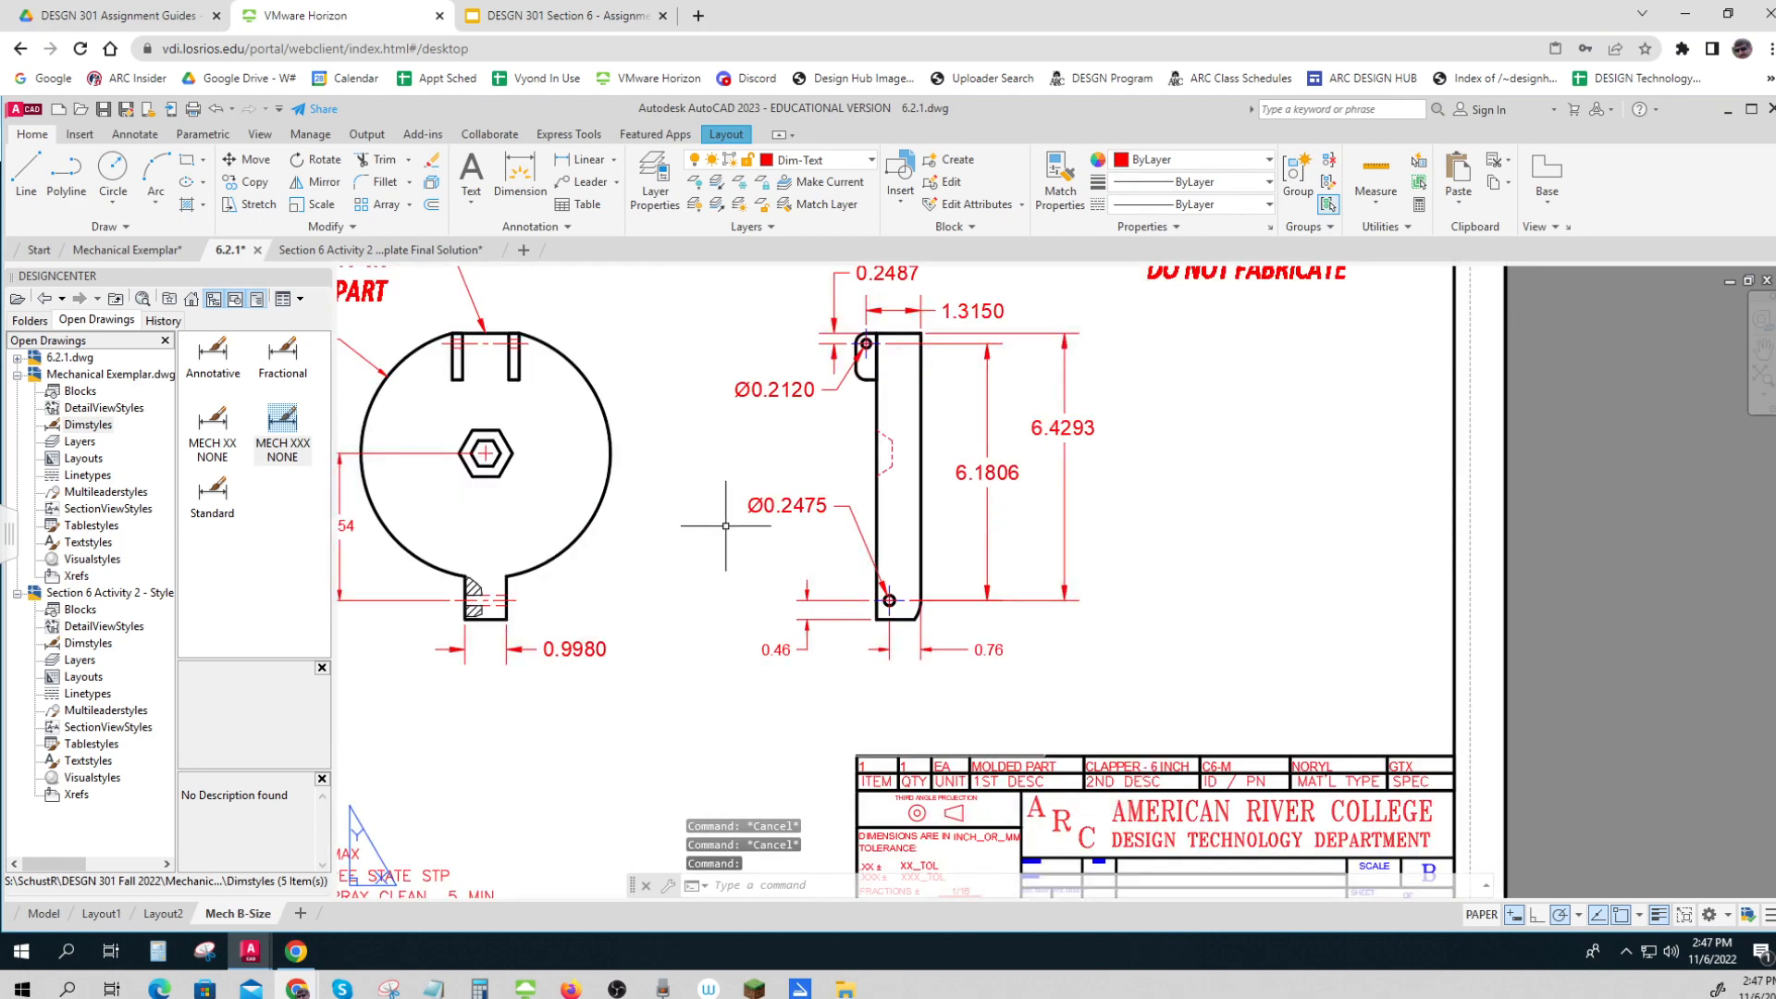
{"action": "left_click", "coordinate": [826, 505]}
{"action": "left_click", "coordinate": [794, 390]}
{"action": "left_click", "coordinate": [974, 311]}
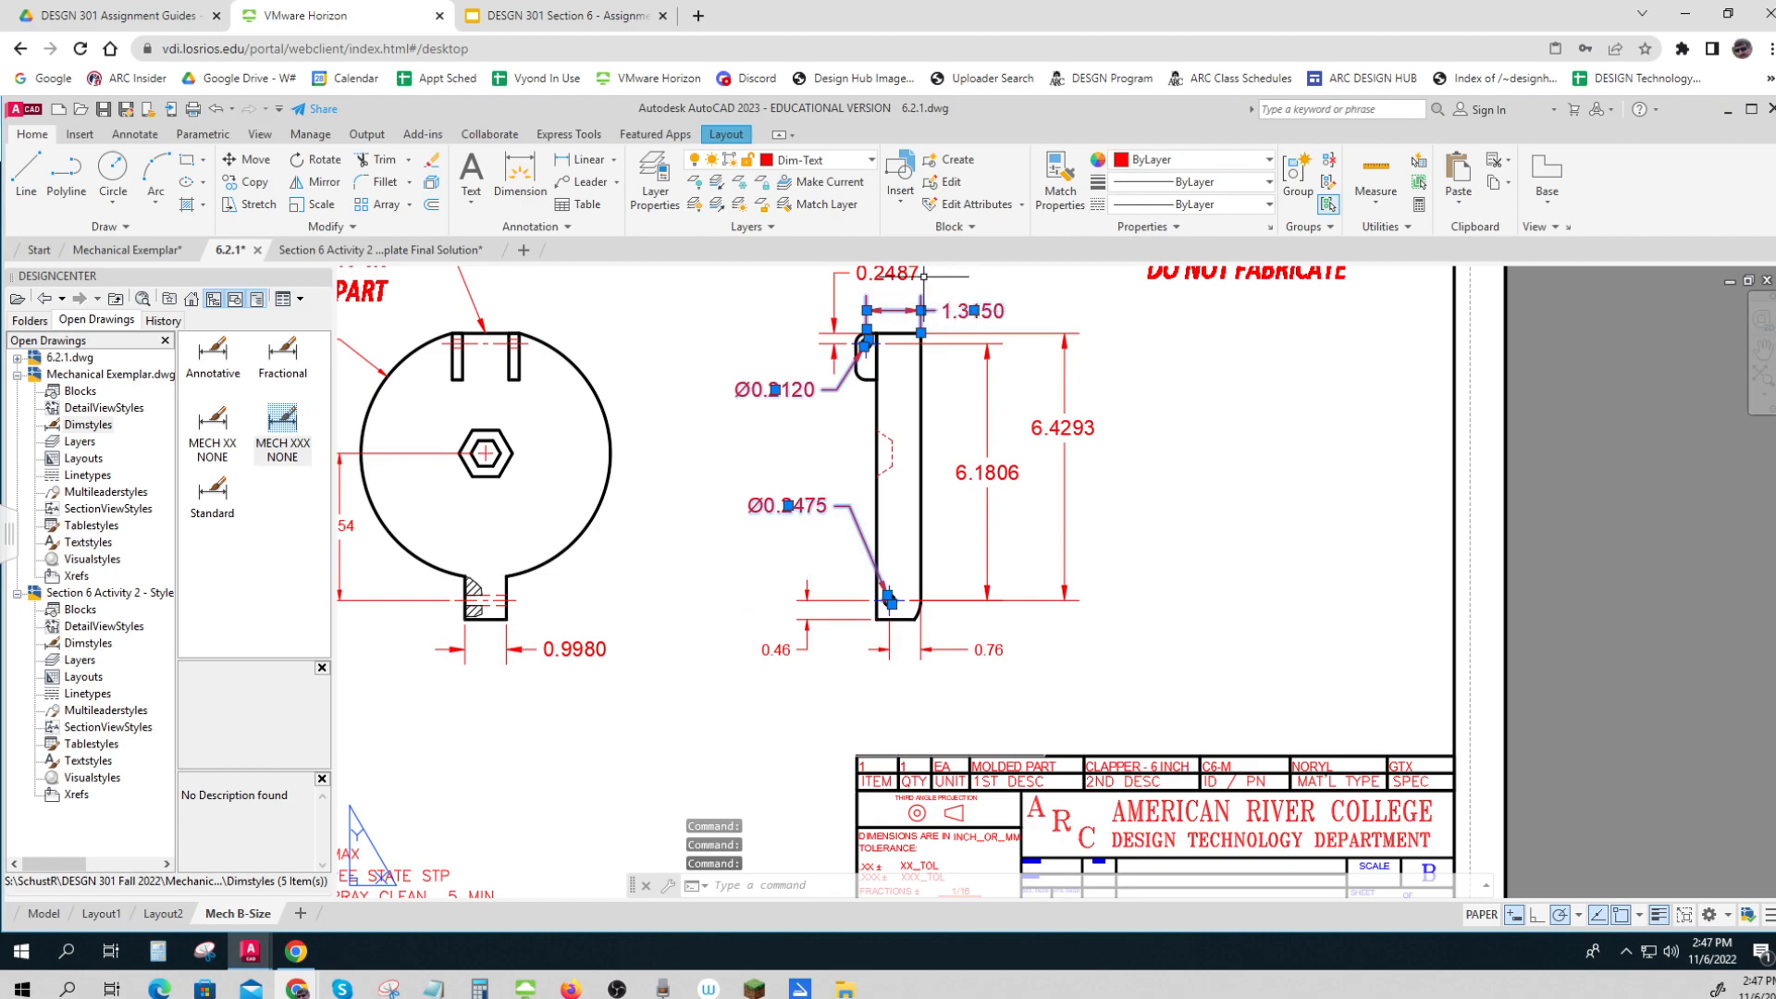
{"action": "left_click", "coordinate": [886, 277]}
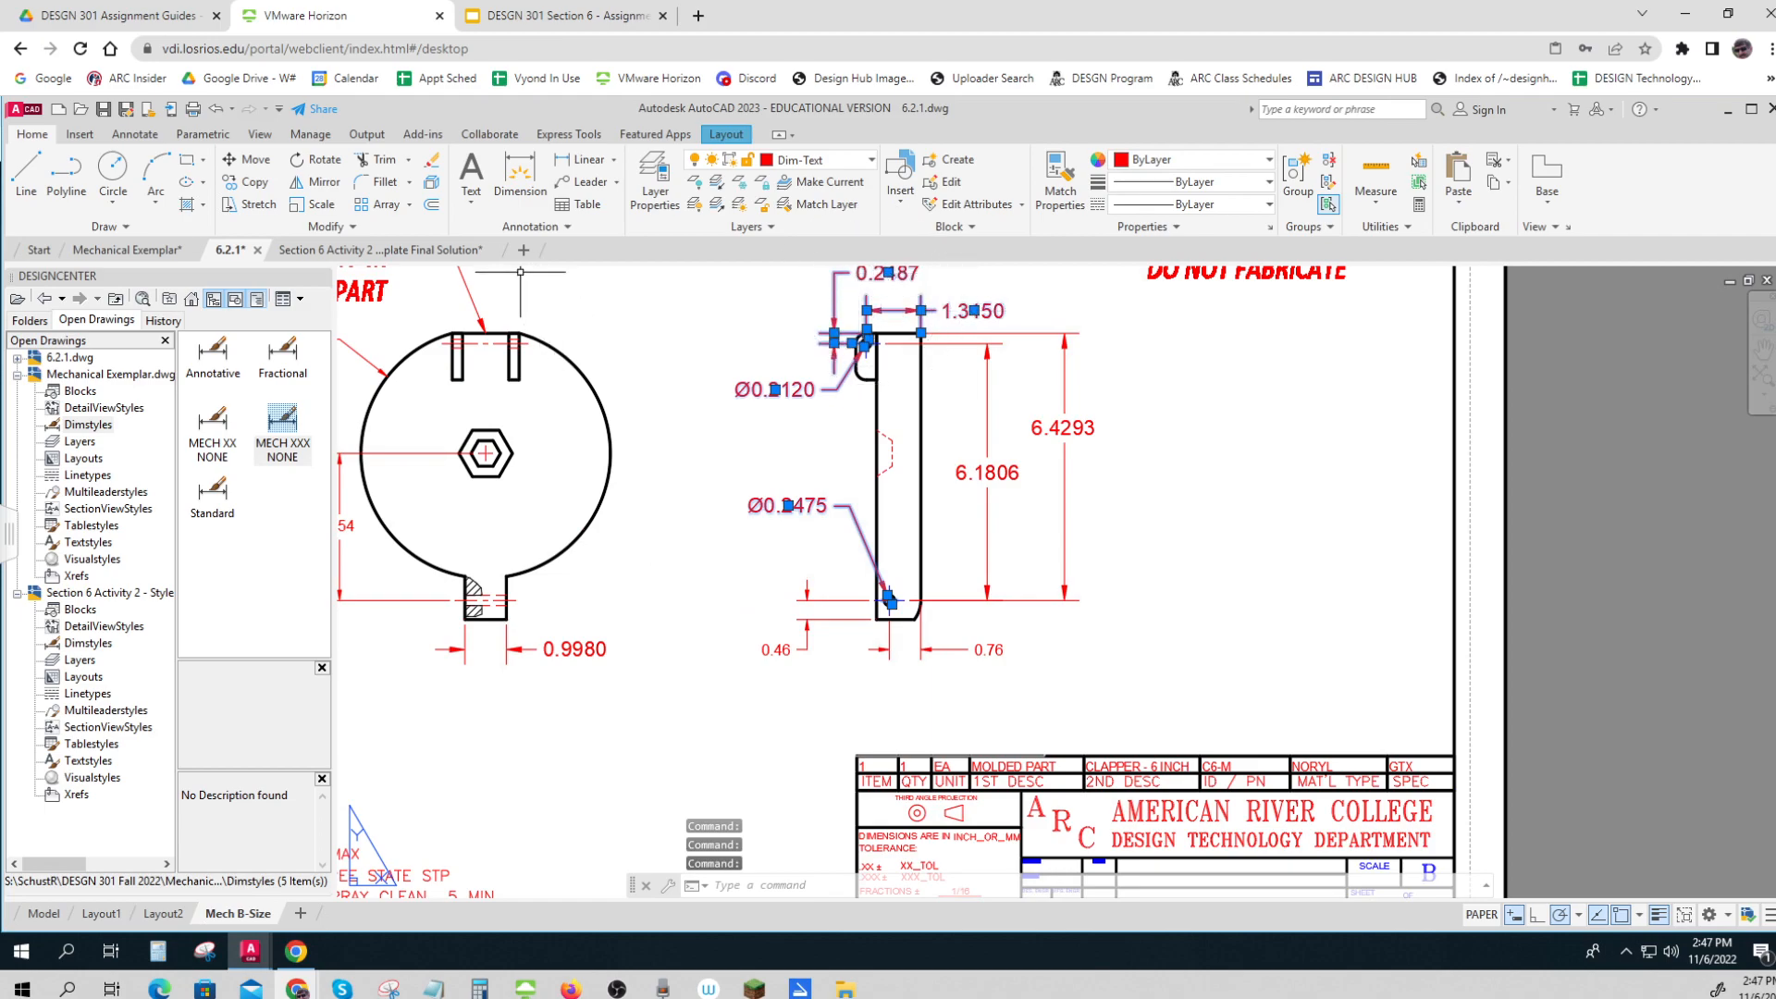
{"action": "left_click", "coordinate": [567, 227]}
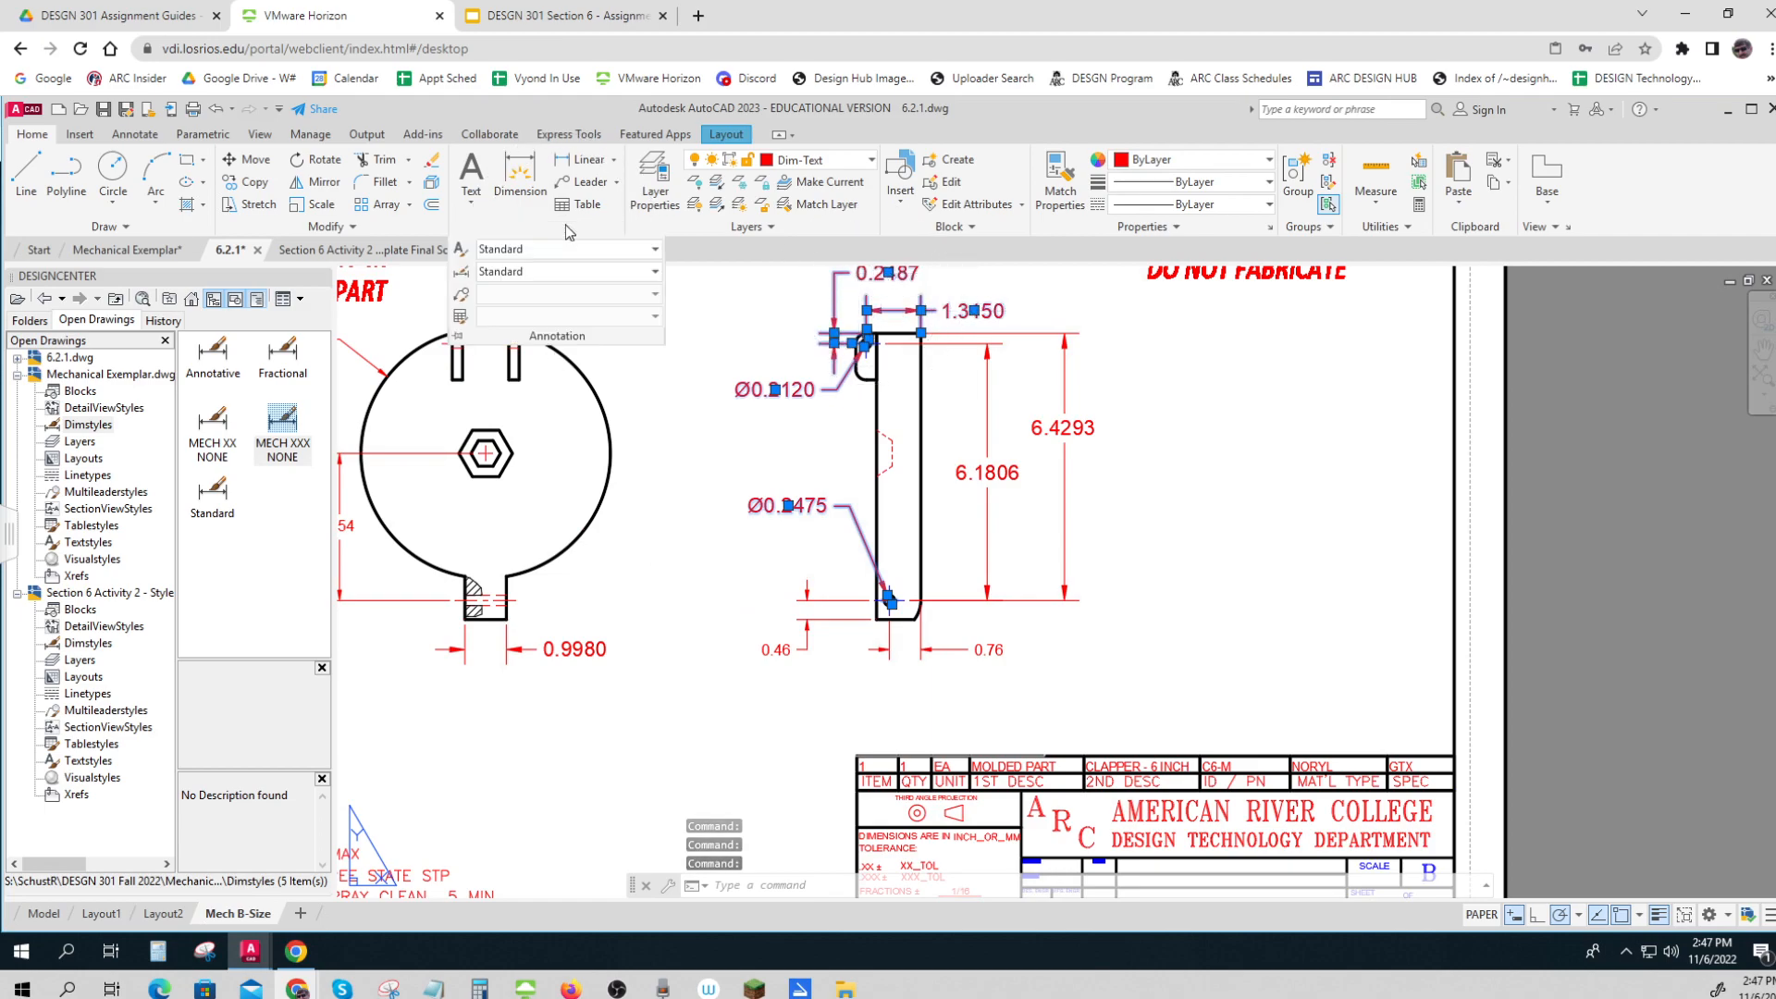
{"action": "left_click", "coordinate": [527, 273]}
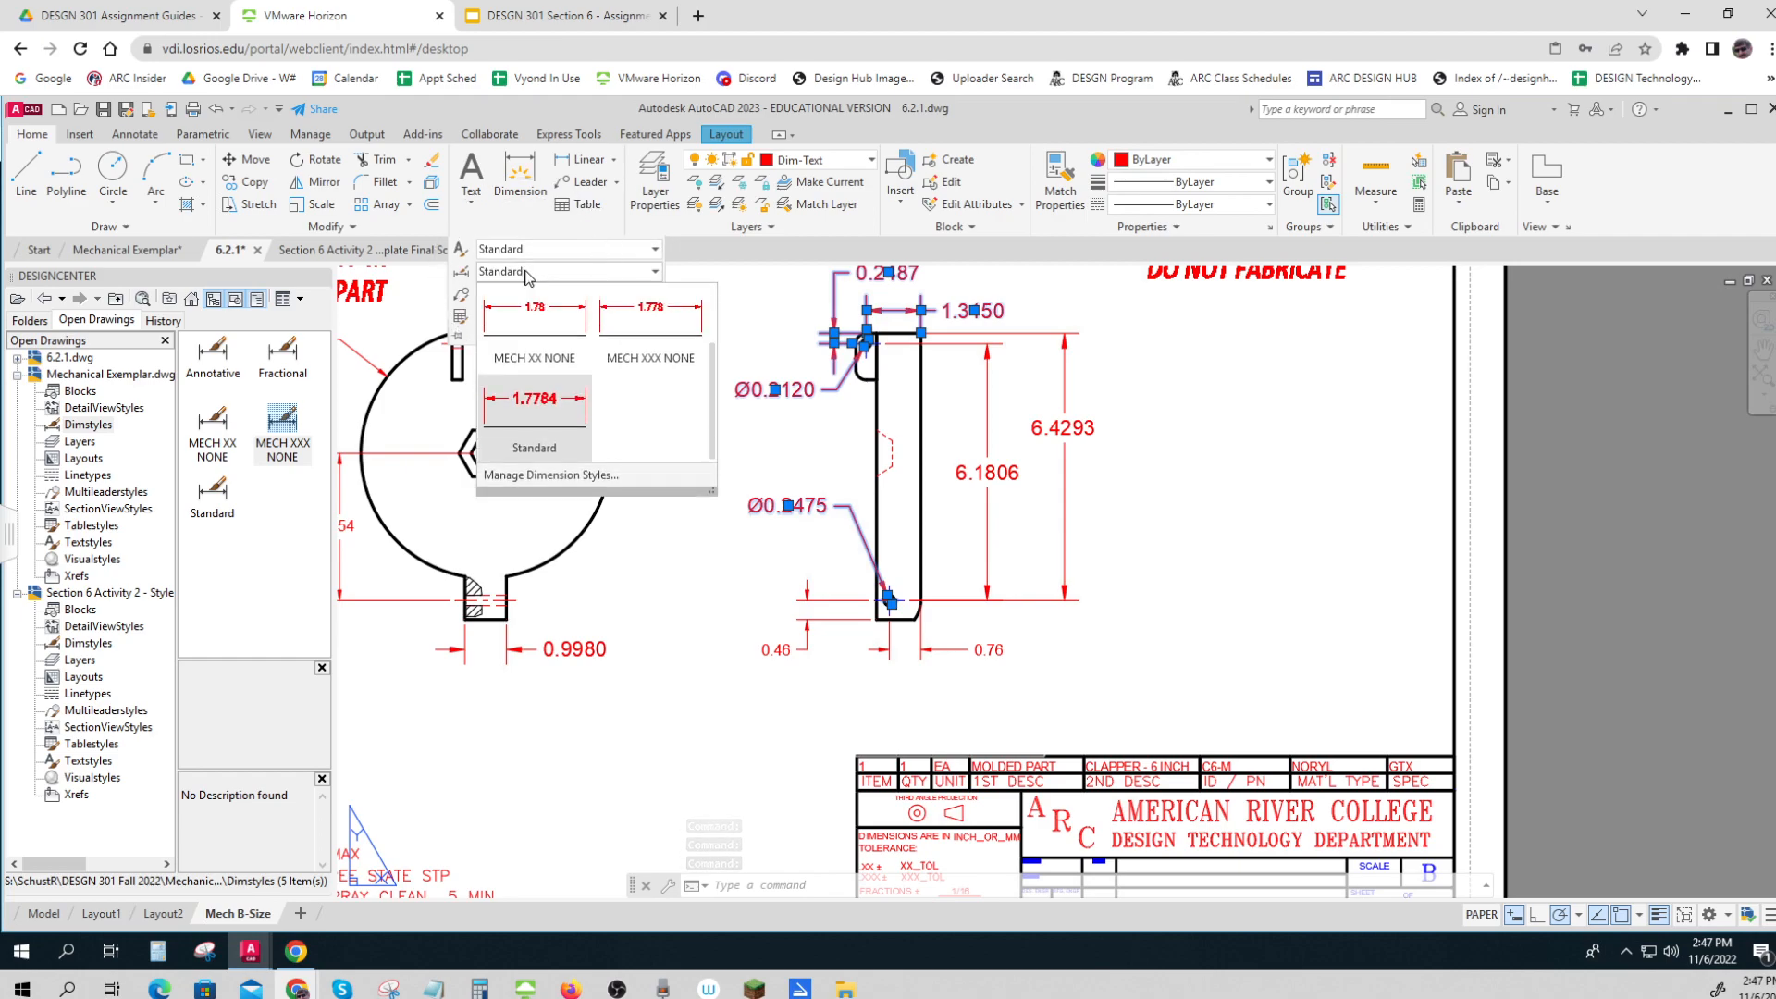
{"action": "left_click", "coordinate": [631, 322]}
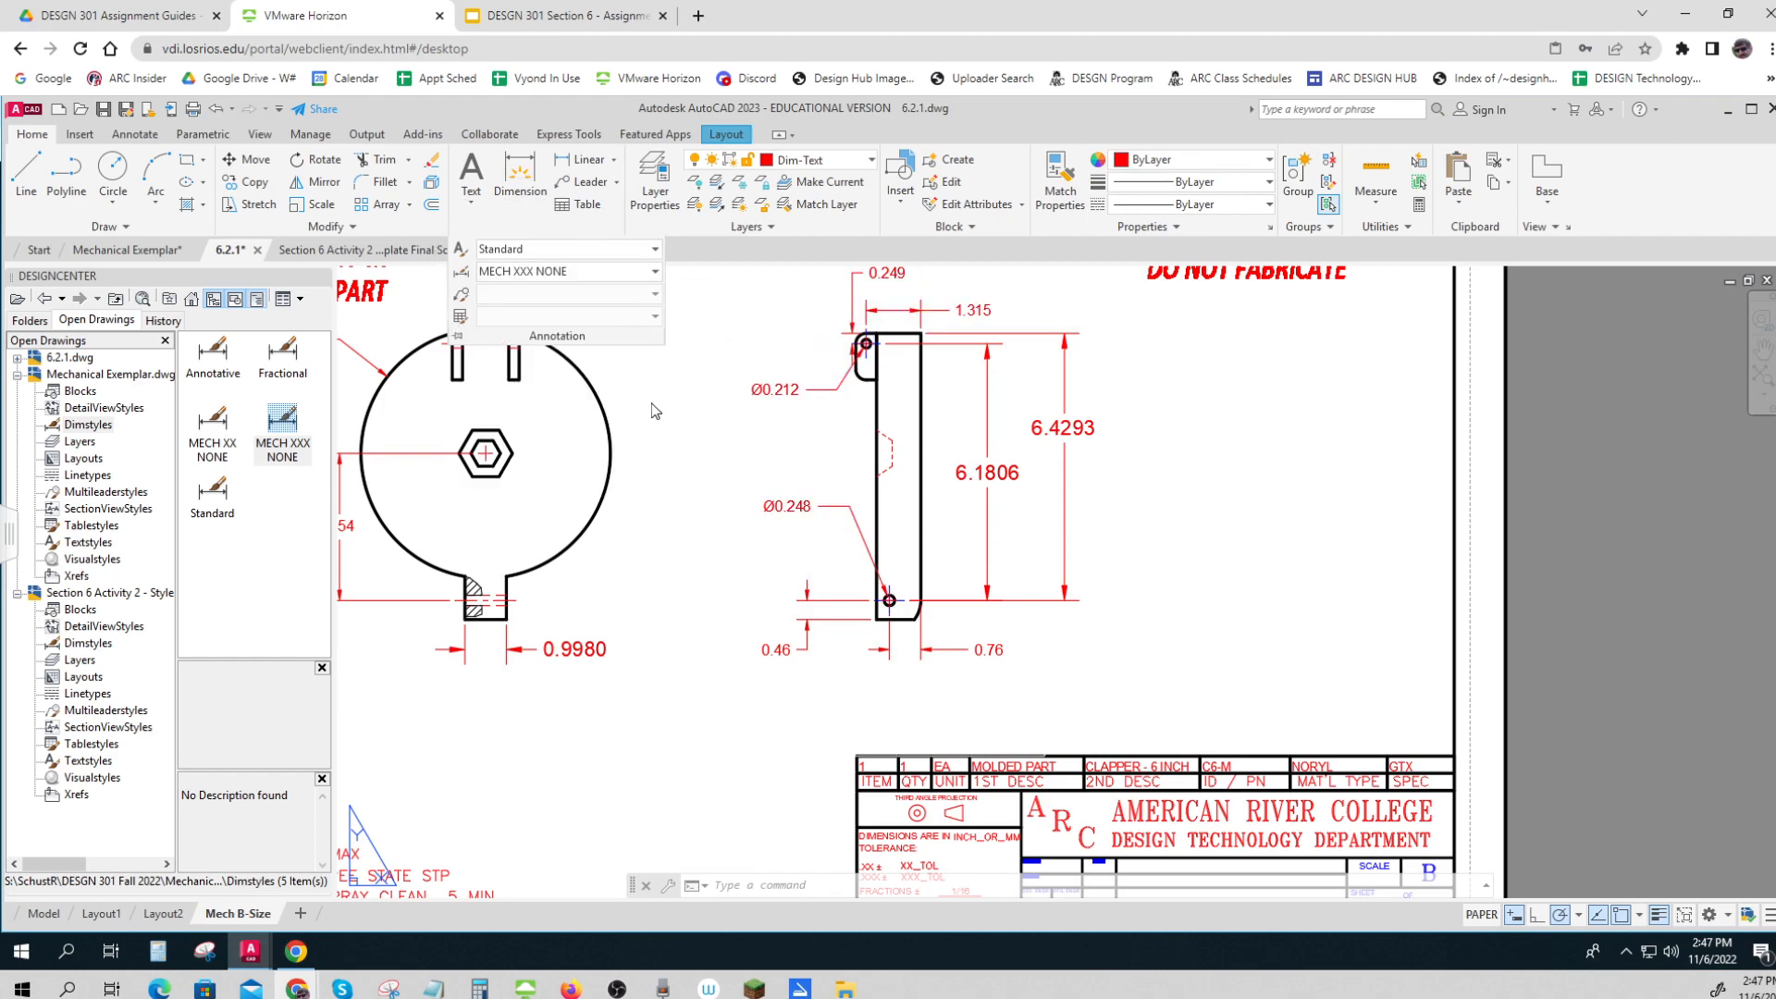
Step: Clear the selection and examine the toleranced width dimension below the circular view in the Final Solution drawing
{"action": "key", "text": "Escape"}
{"action": "key", "text": "Escape"}
{"action": "key", "text": "Escape"}
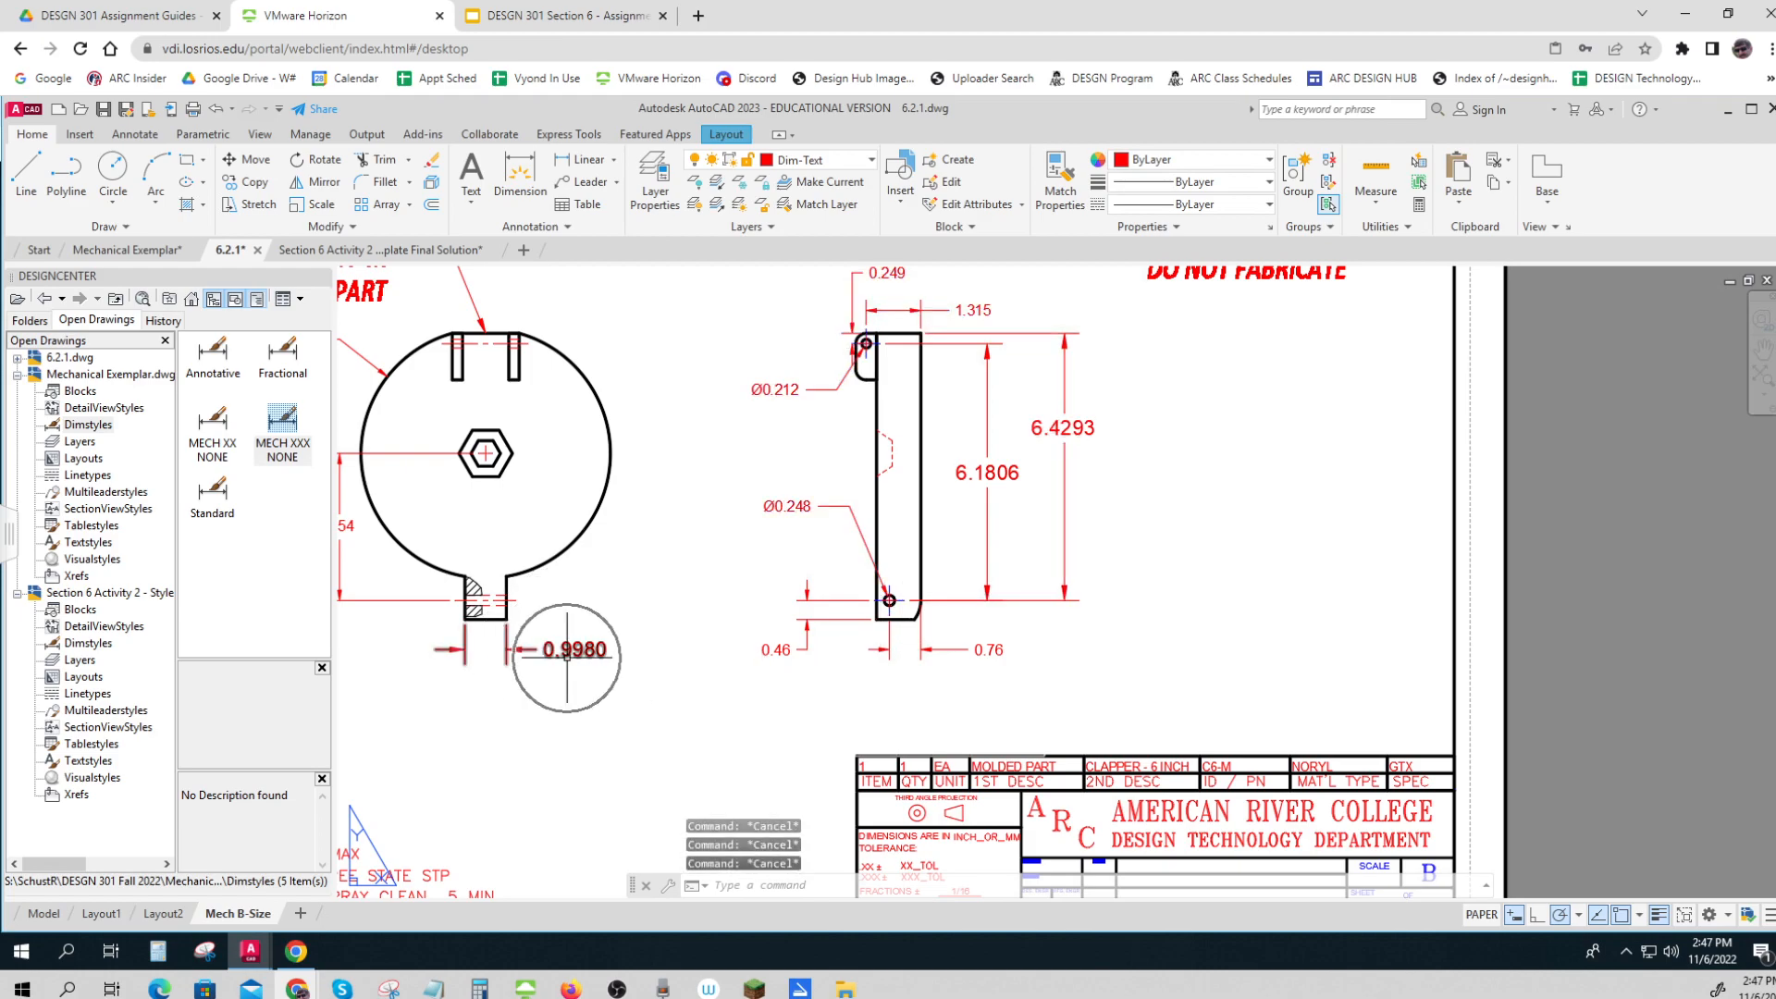
{"action": "left_click", "coordinate": [380, 250]}
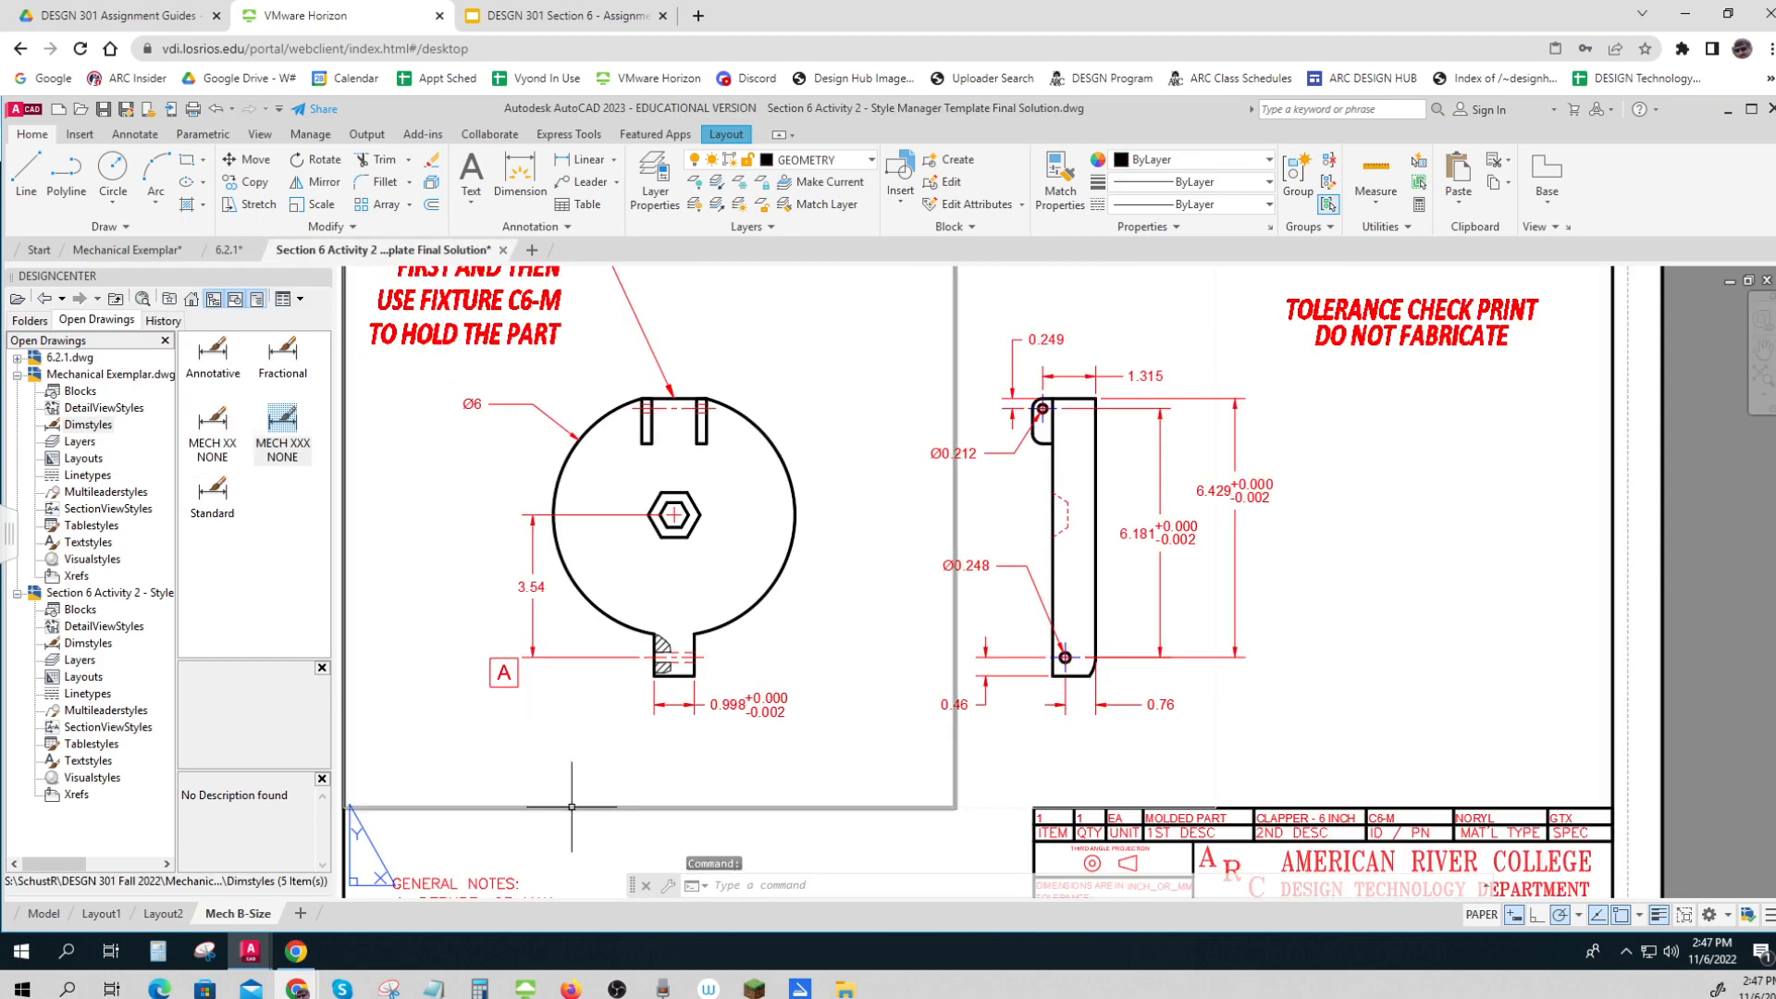
{"action": "scroll", "coordinate": [775, 706], "scroll_direction": "up", "scroll_amount": 4}
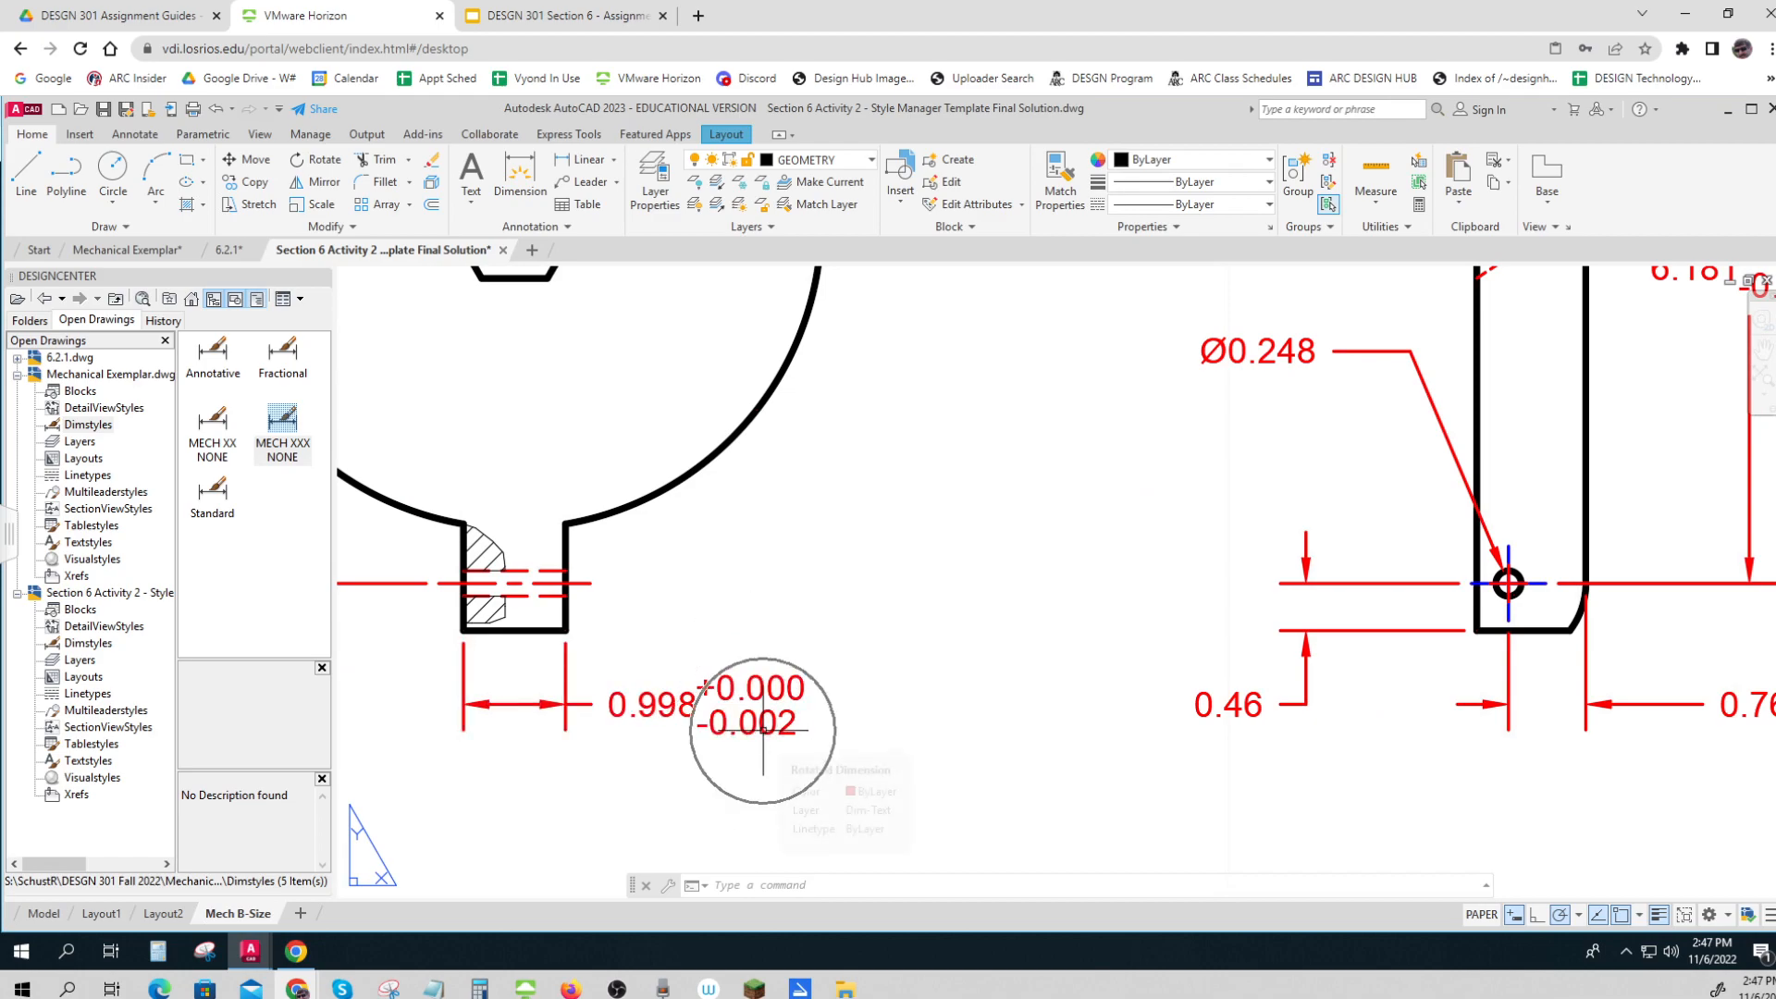
{"action": "scroll", "coordinate": [763, 731], "scroll_direction": "down", "scroll_amount": 4}
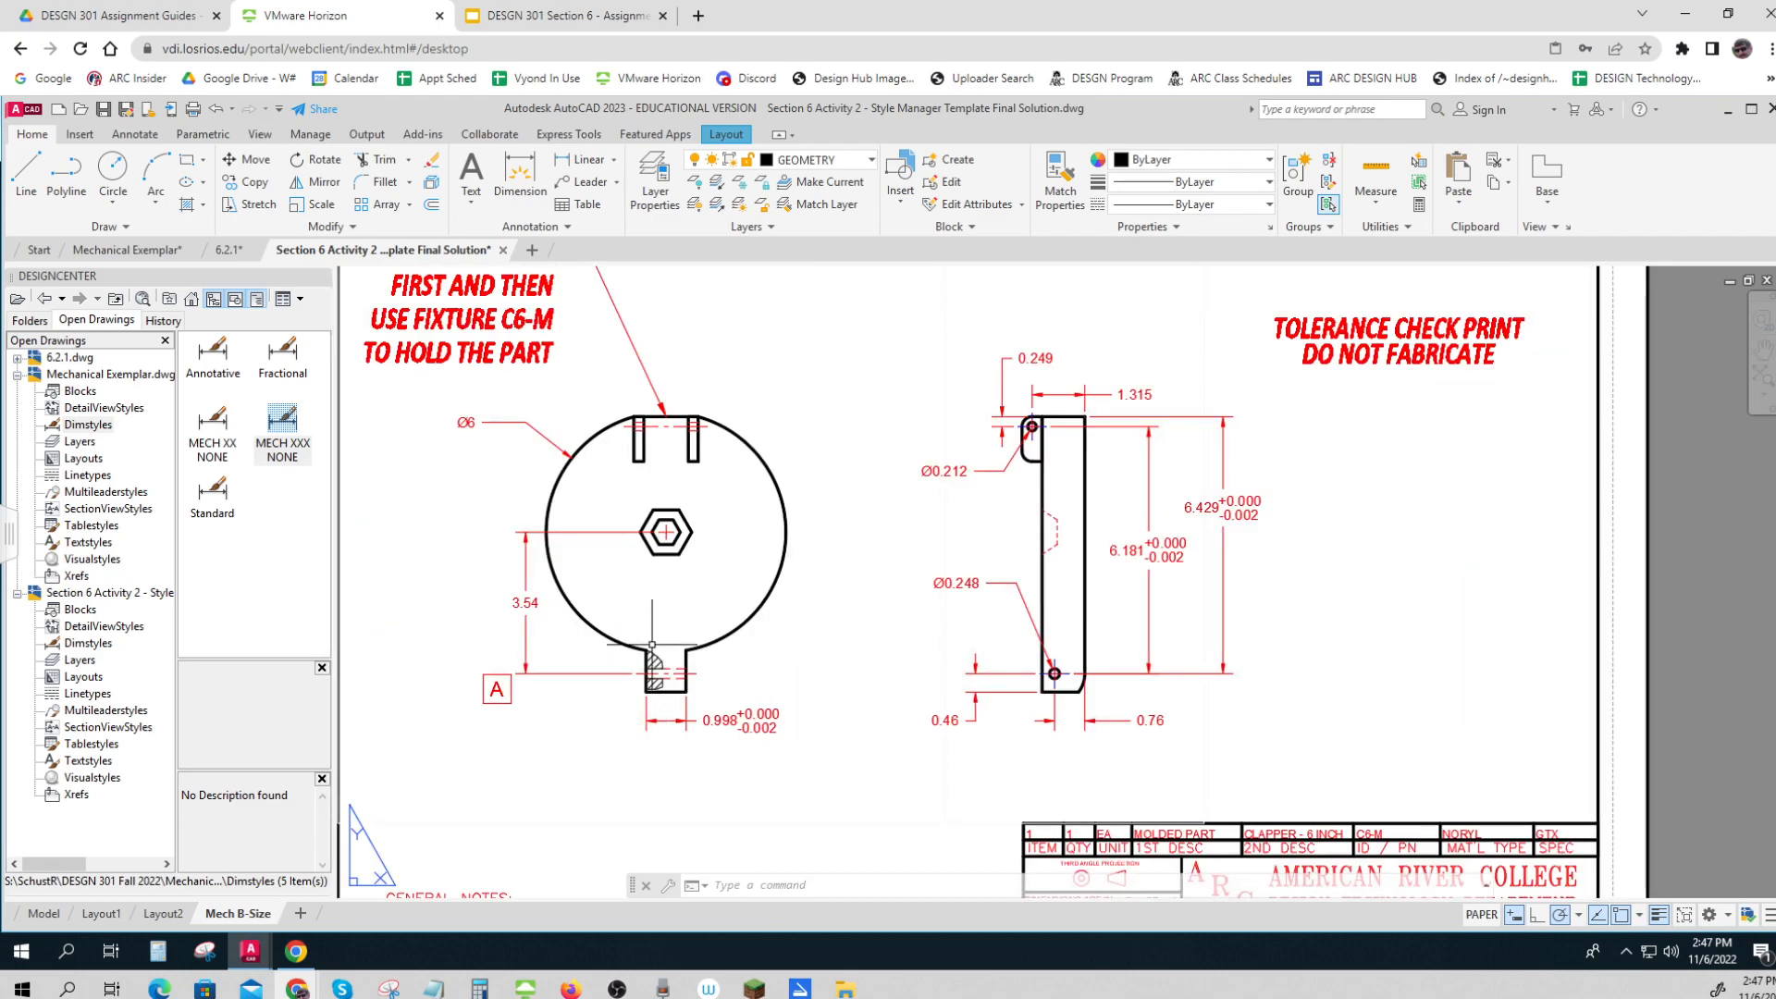
Step: Open the Final Solution's MECH XXX +000 -002 dimension style and review its symbols, arrows and text settings
{"action": "left_click", "coordinate": [570, 229]}
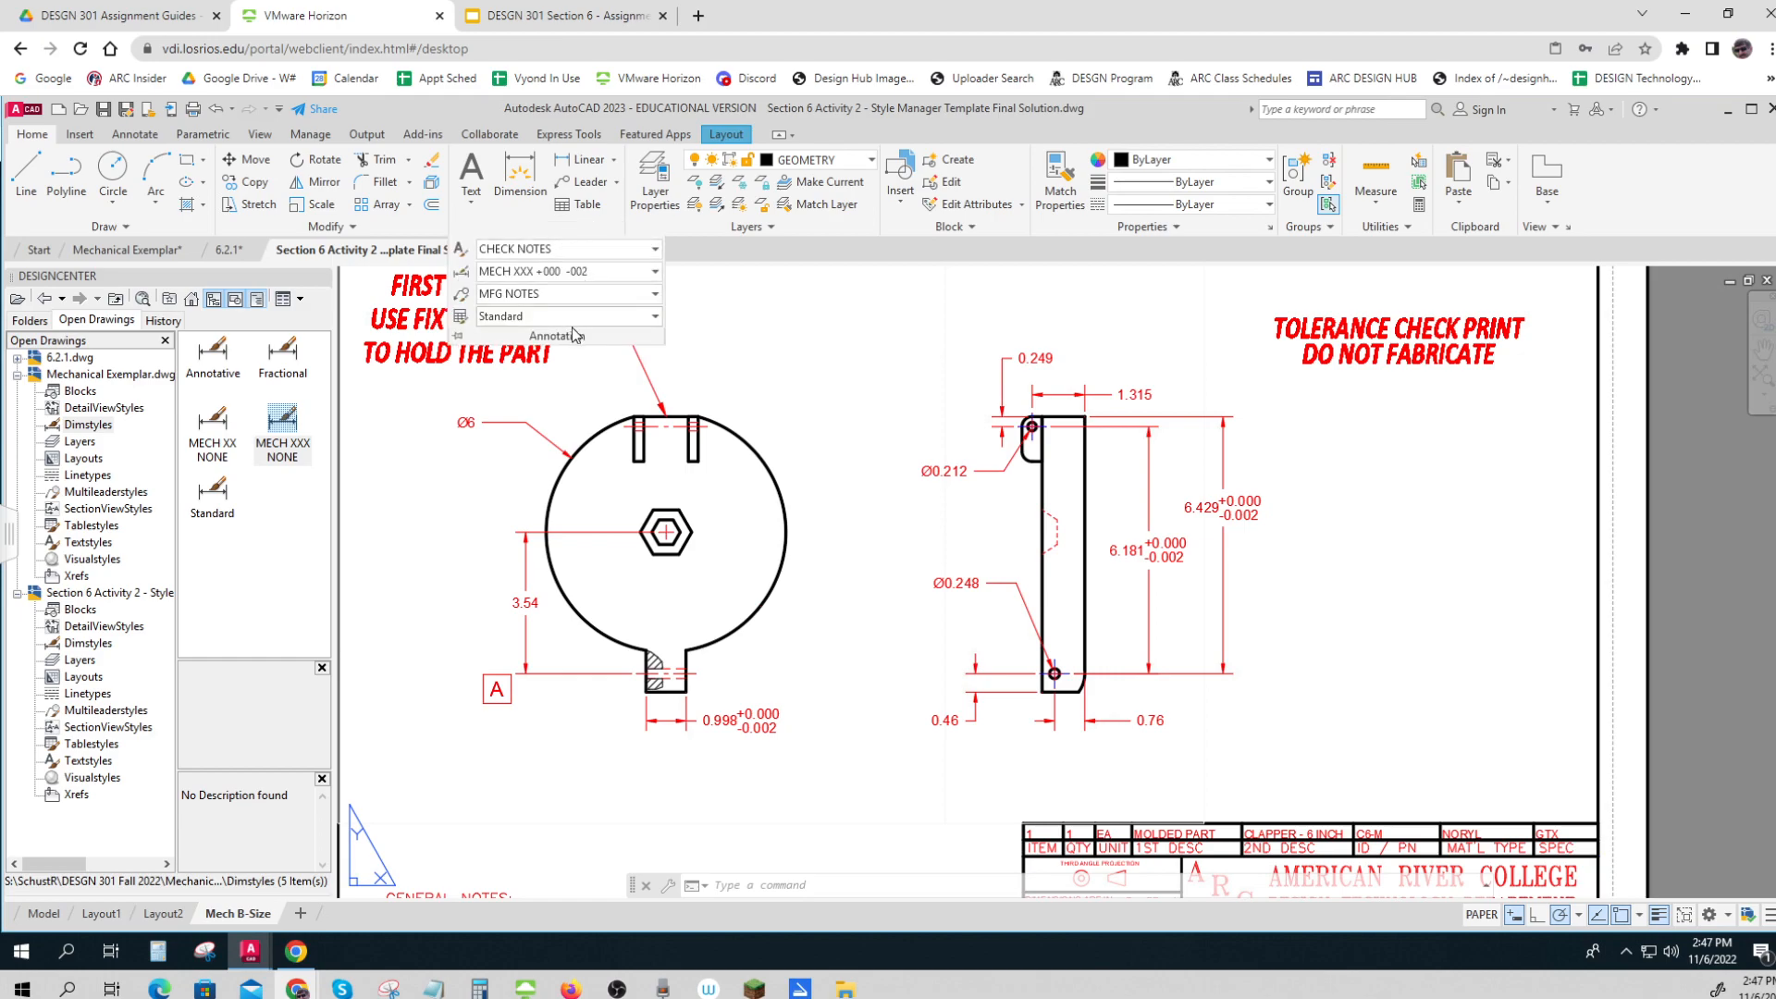
{"action": "left_click", "coordinate": [655, 273]}
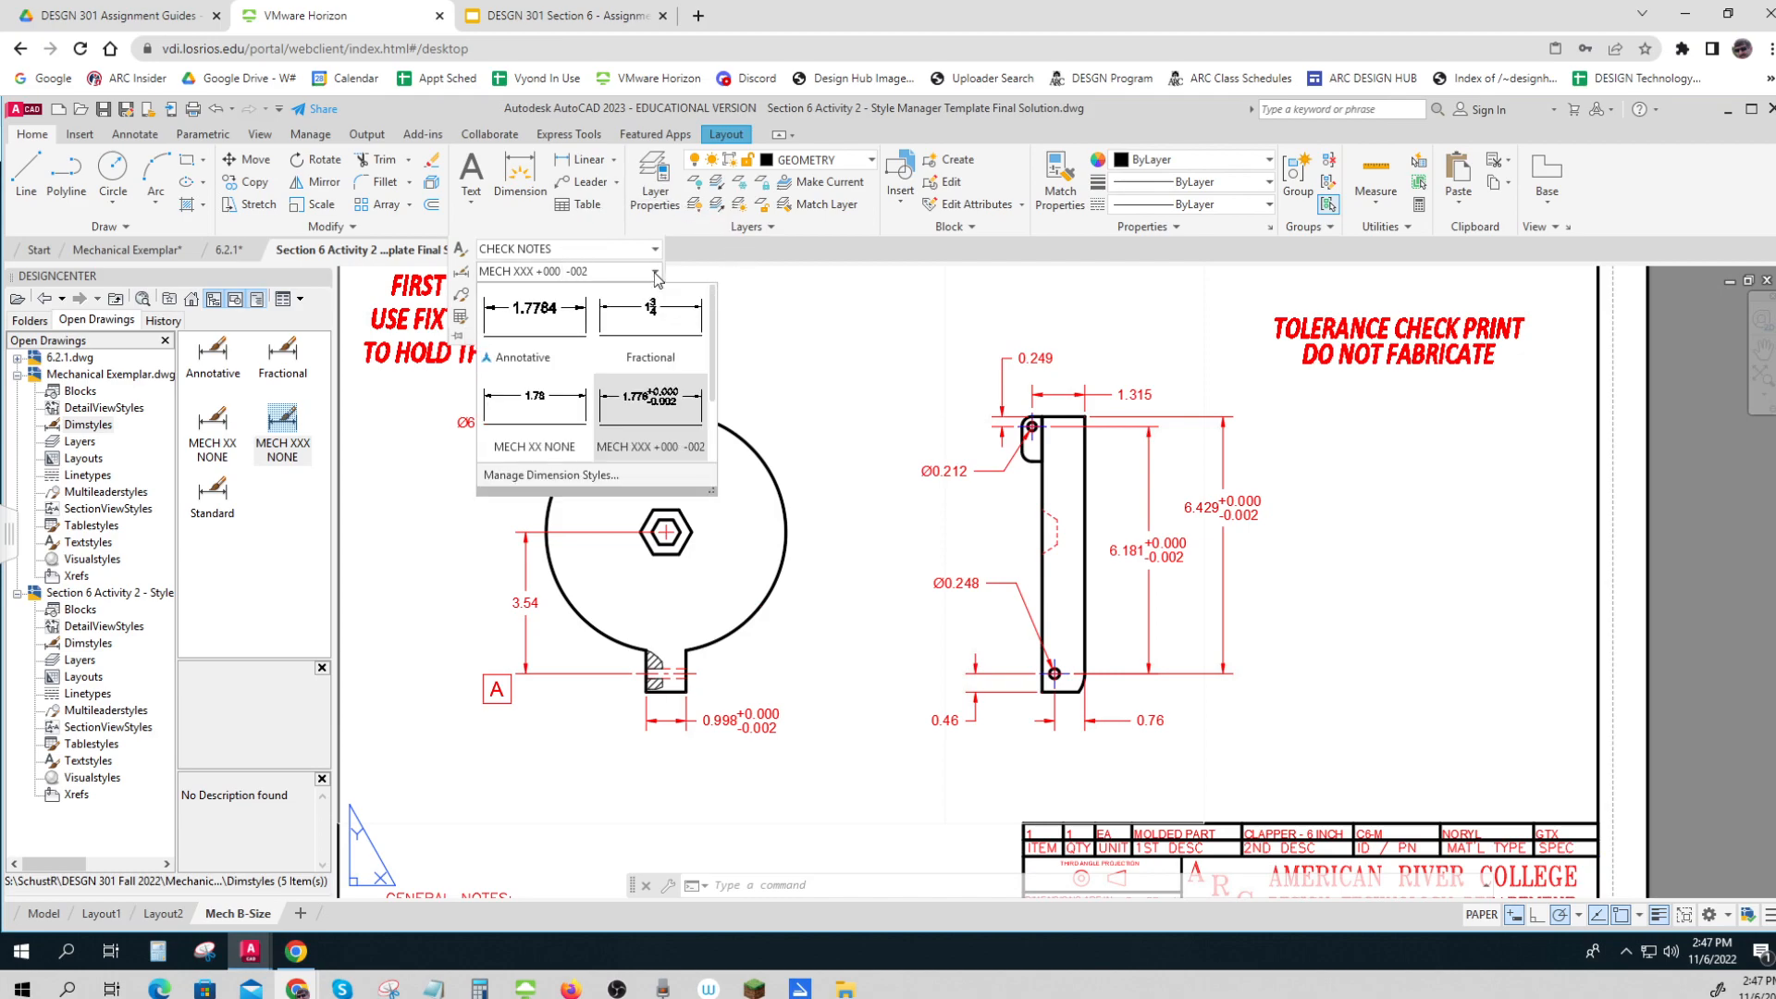
{"action": "left_click", "coordinate": [552, 476]}
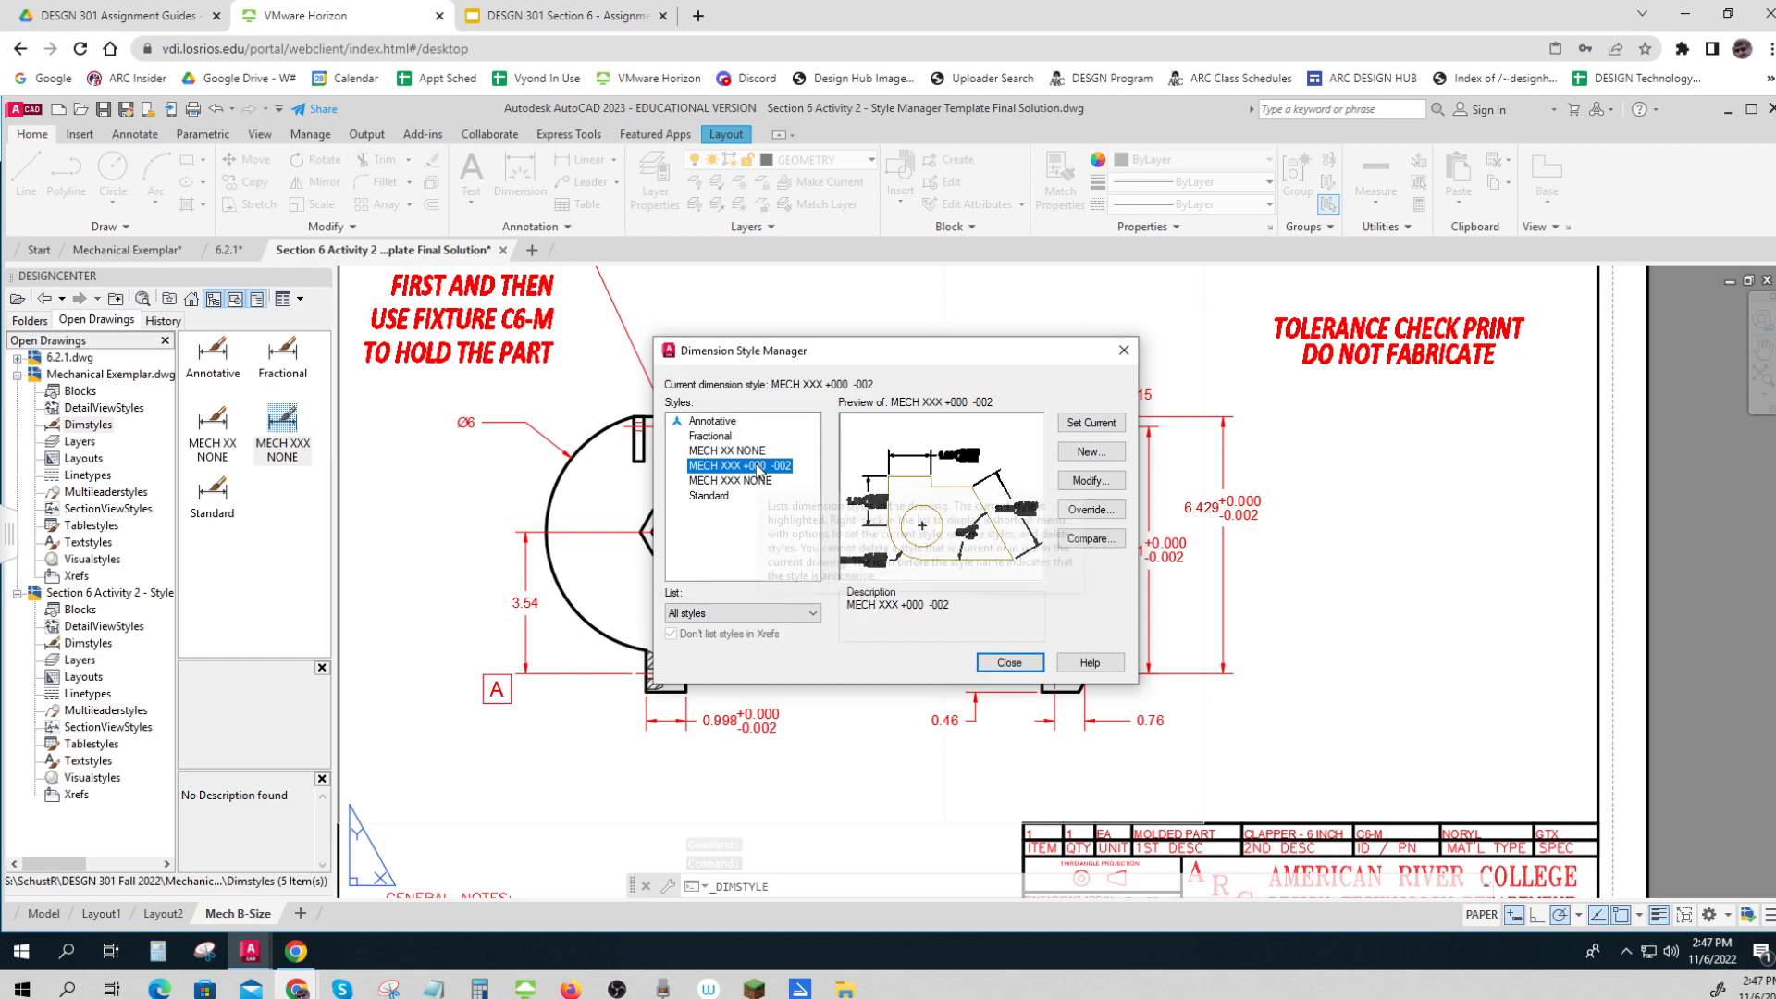
{"action": "left_click", "coordinate": [1076, 483]}
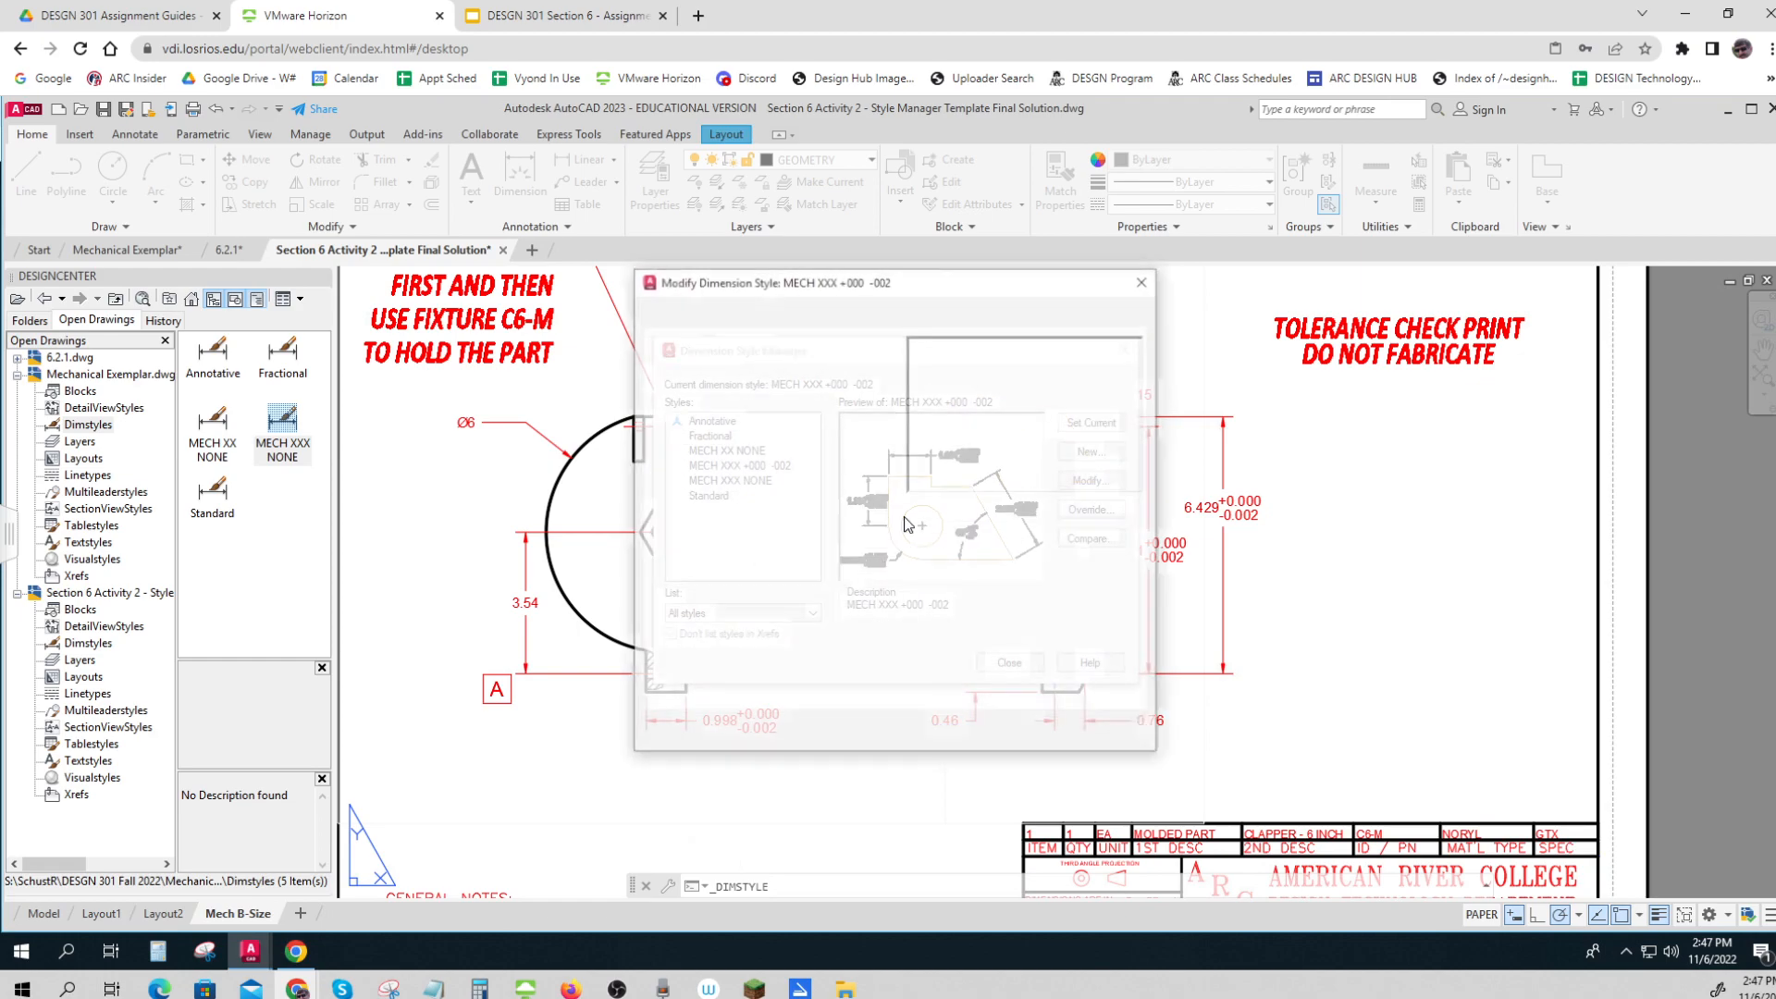
{"action": "left_click", "coordinate": [750, 316]}
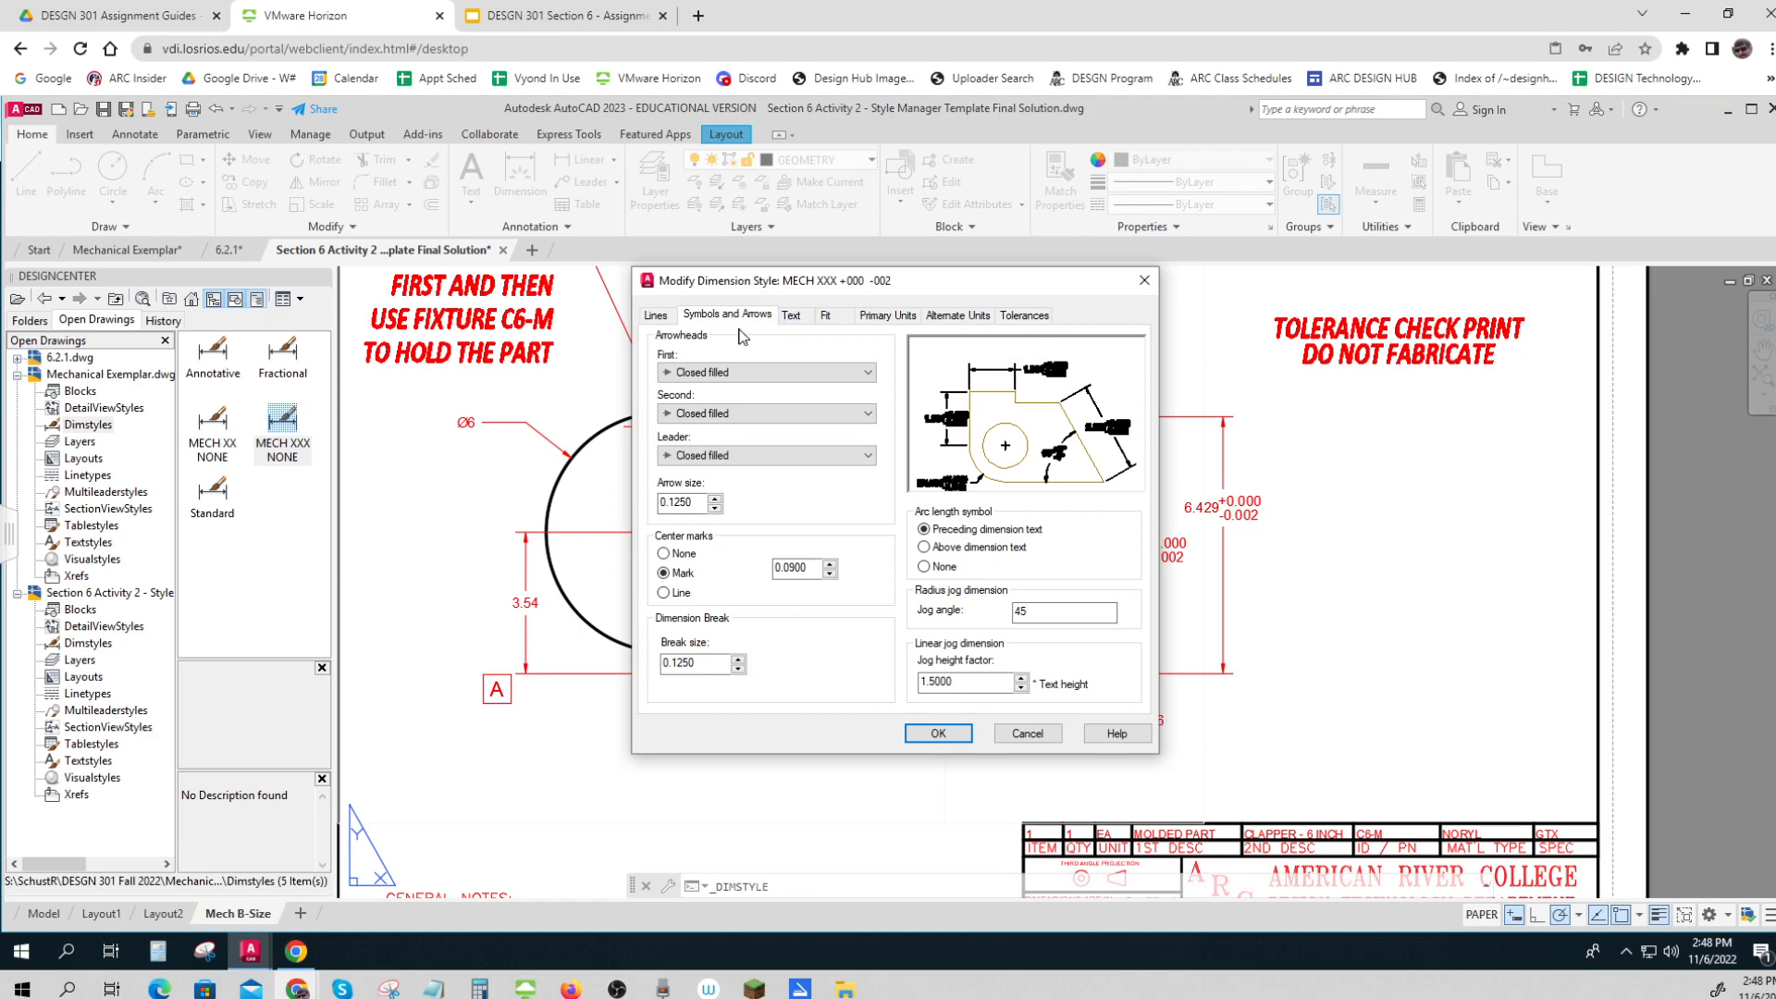
{"action": "left_click", "coordinate": [792, 316]}
{"action": "key", "text": "ctrl"}
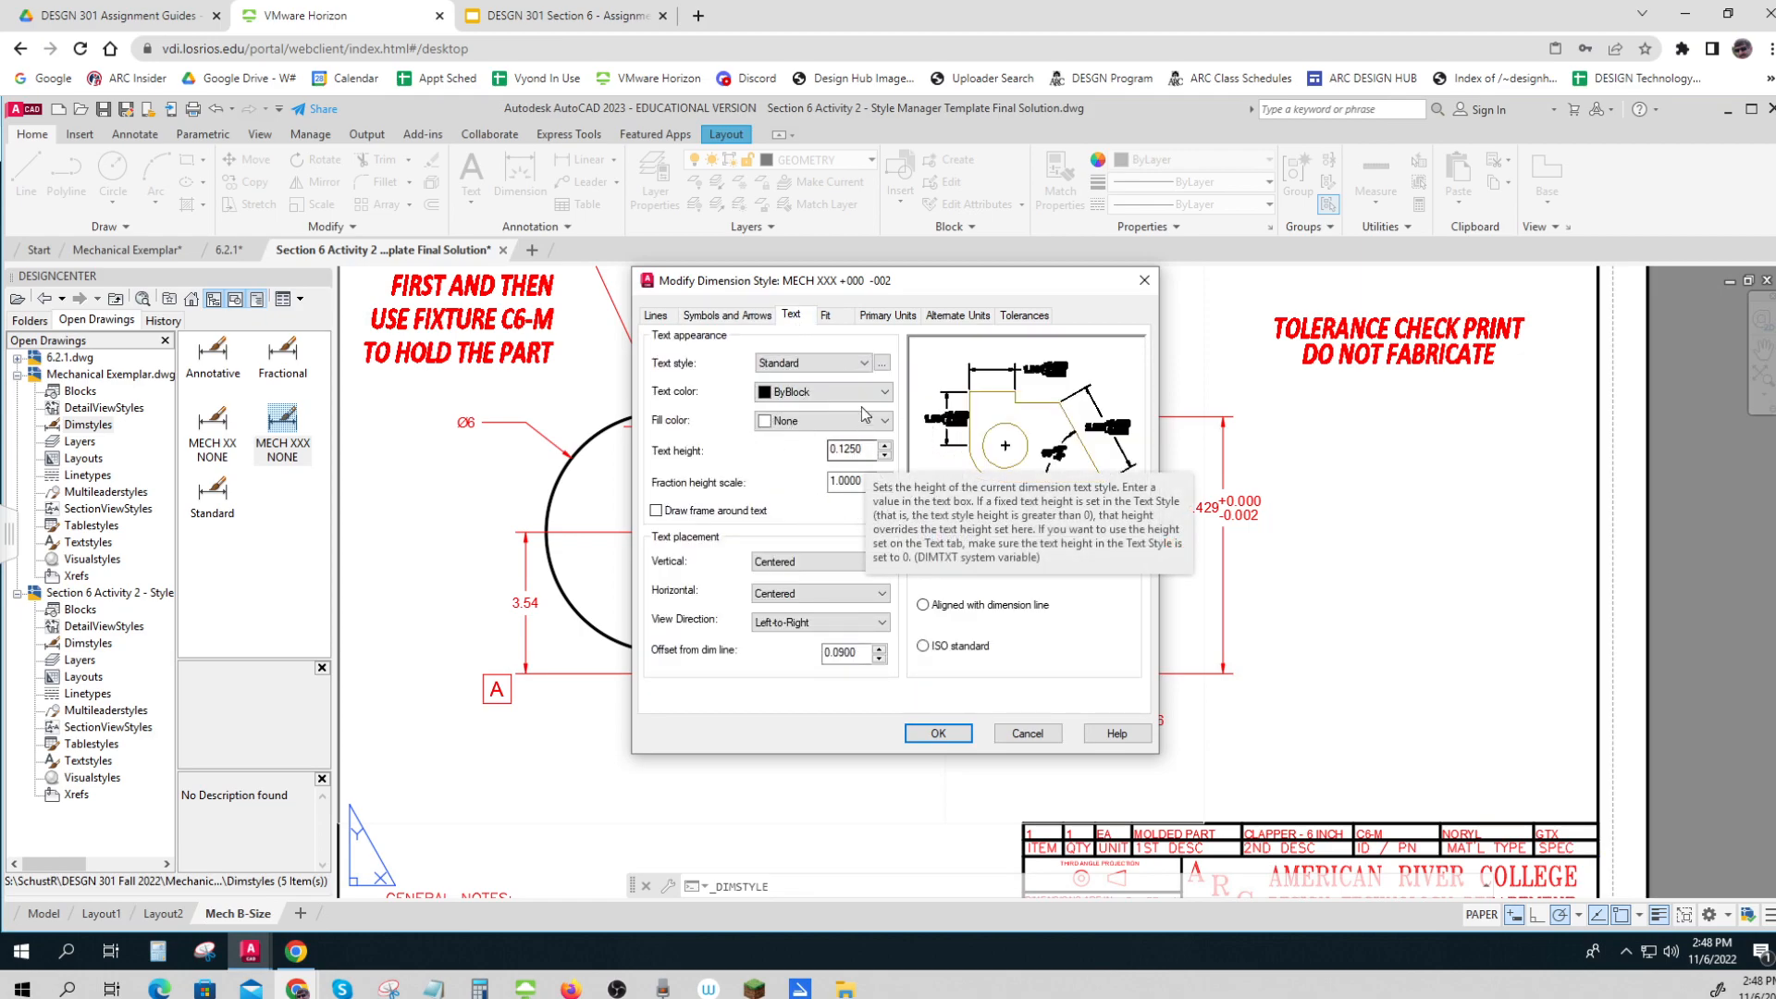
Step: Check the style's primary units precision and its tolerance method and upper and lower values, and leave without changes
{"action": "left_click", "coordinate": [887, 317]}
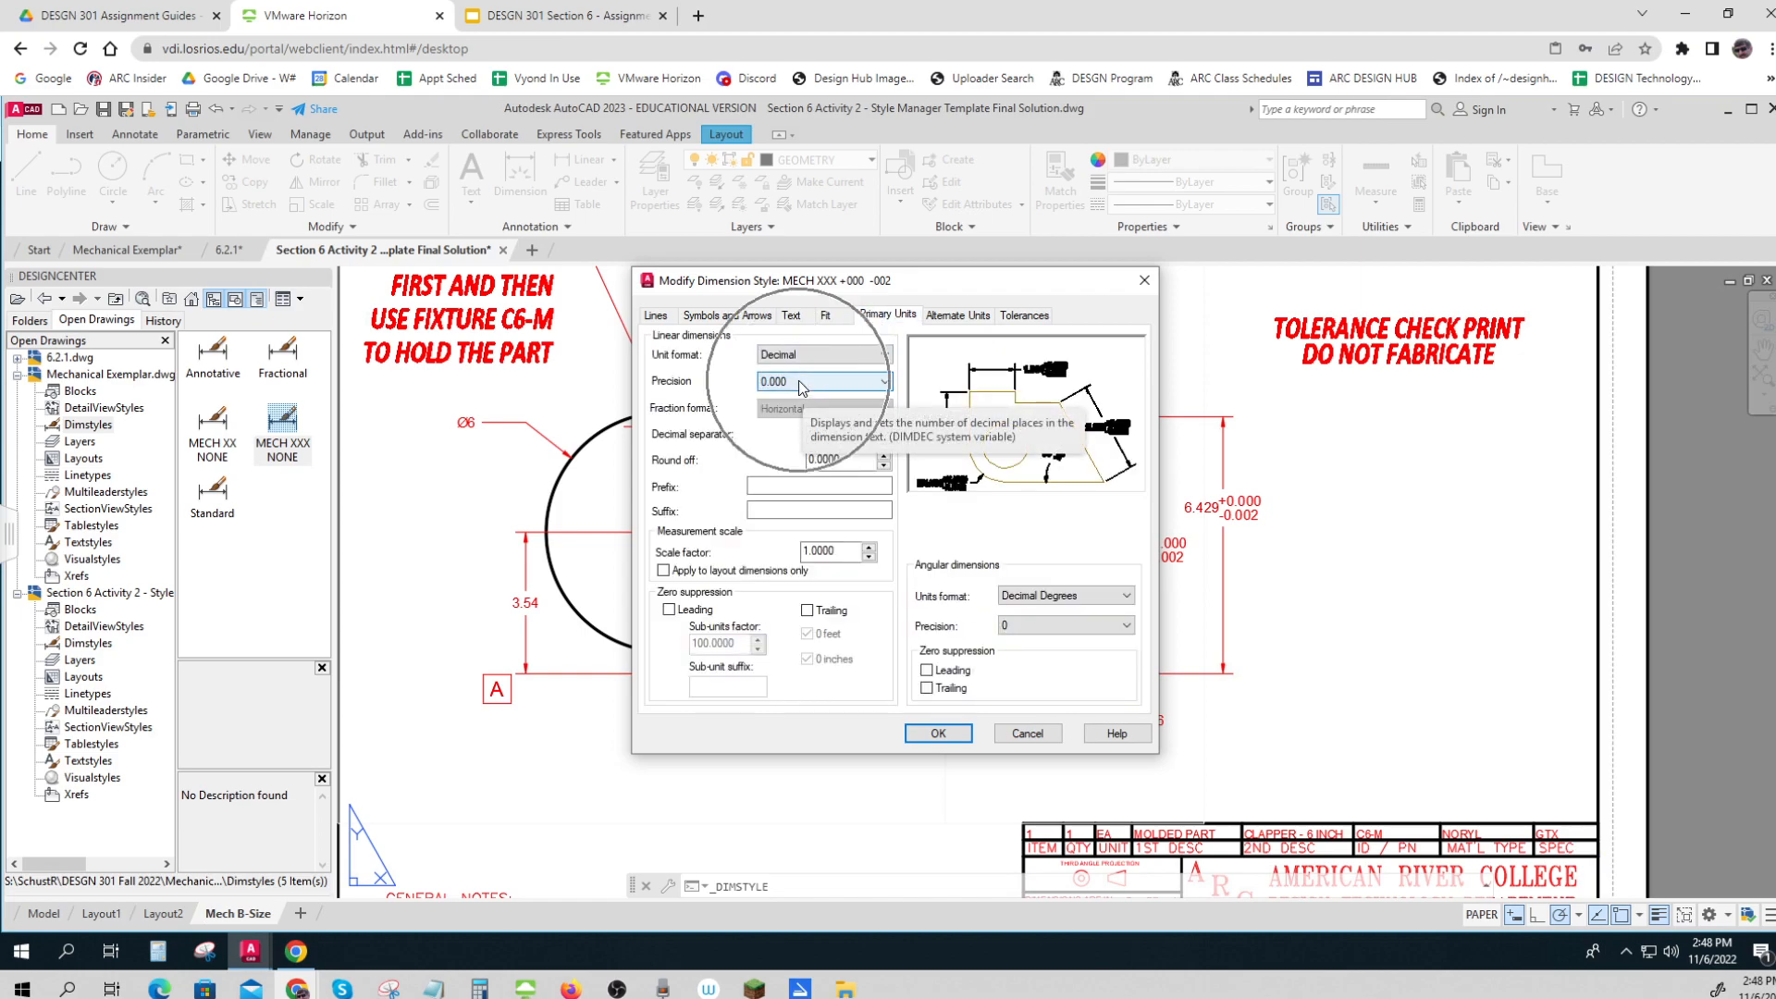
{"action": "left_click", "coordinate": [1028, 316]}
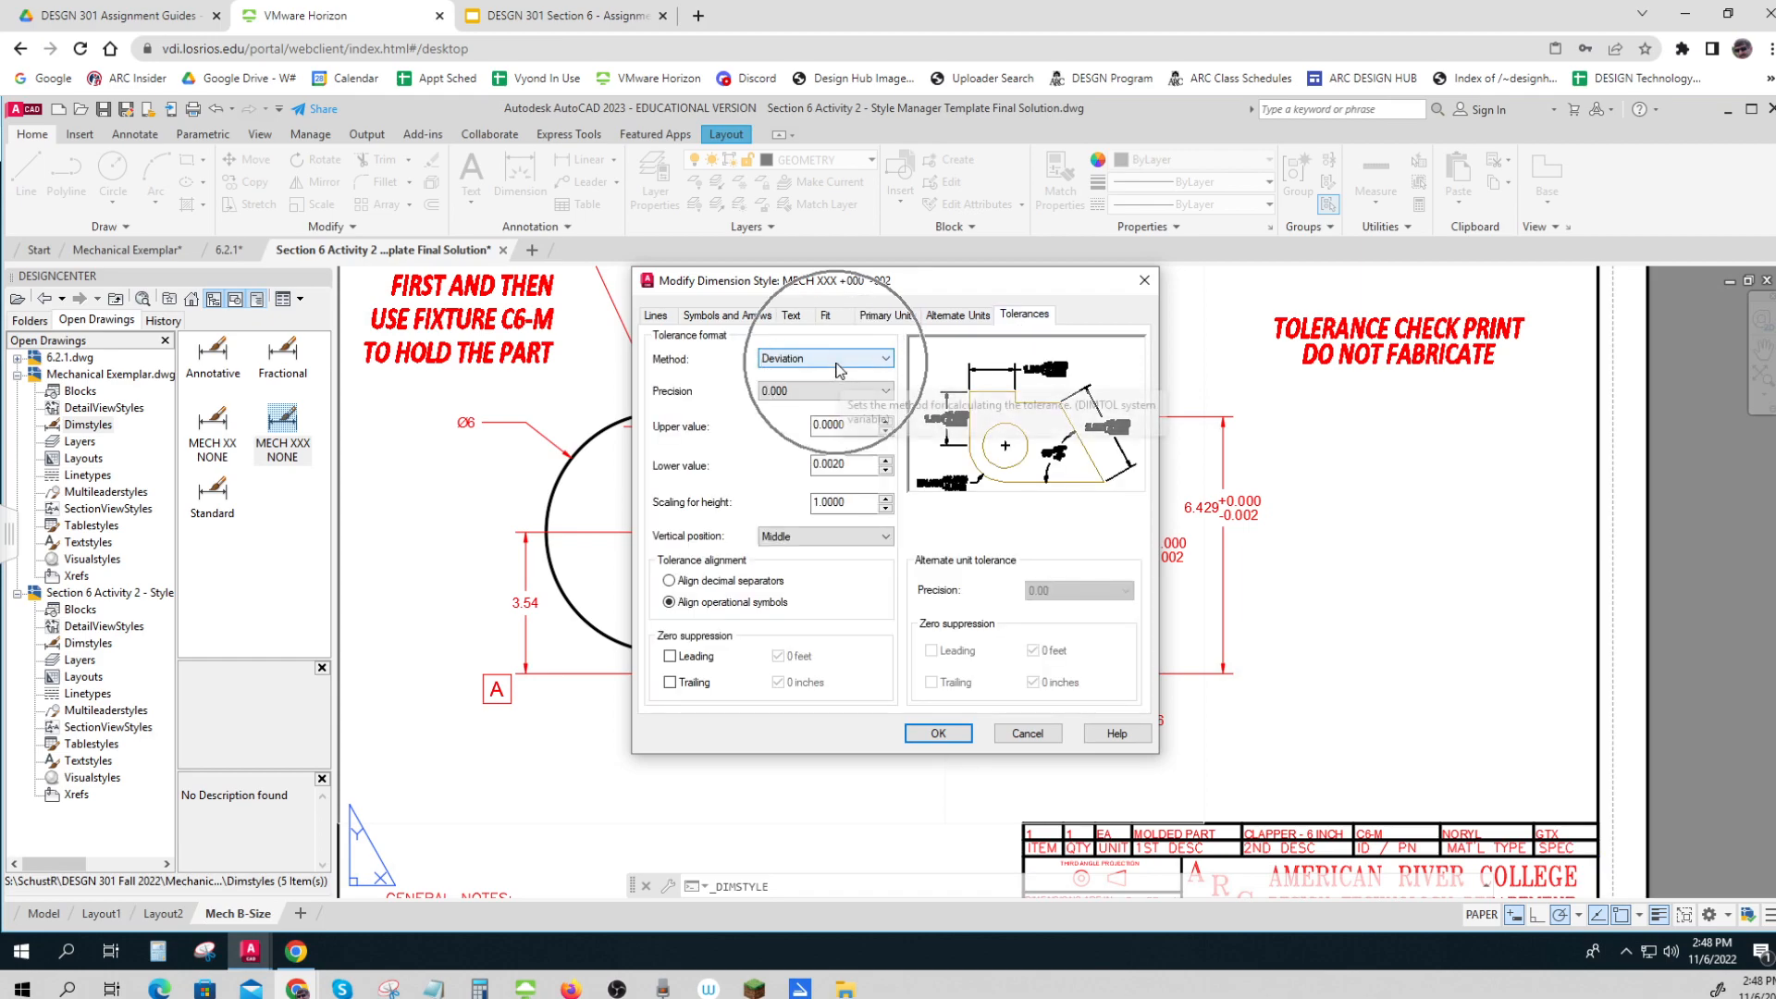
{"action": "left_click", "coordinate": [836, 426]}
{"action": "left_click", "coordinate": [837, 464]}
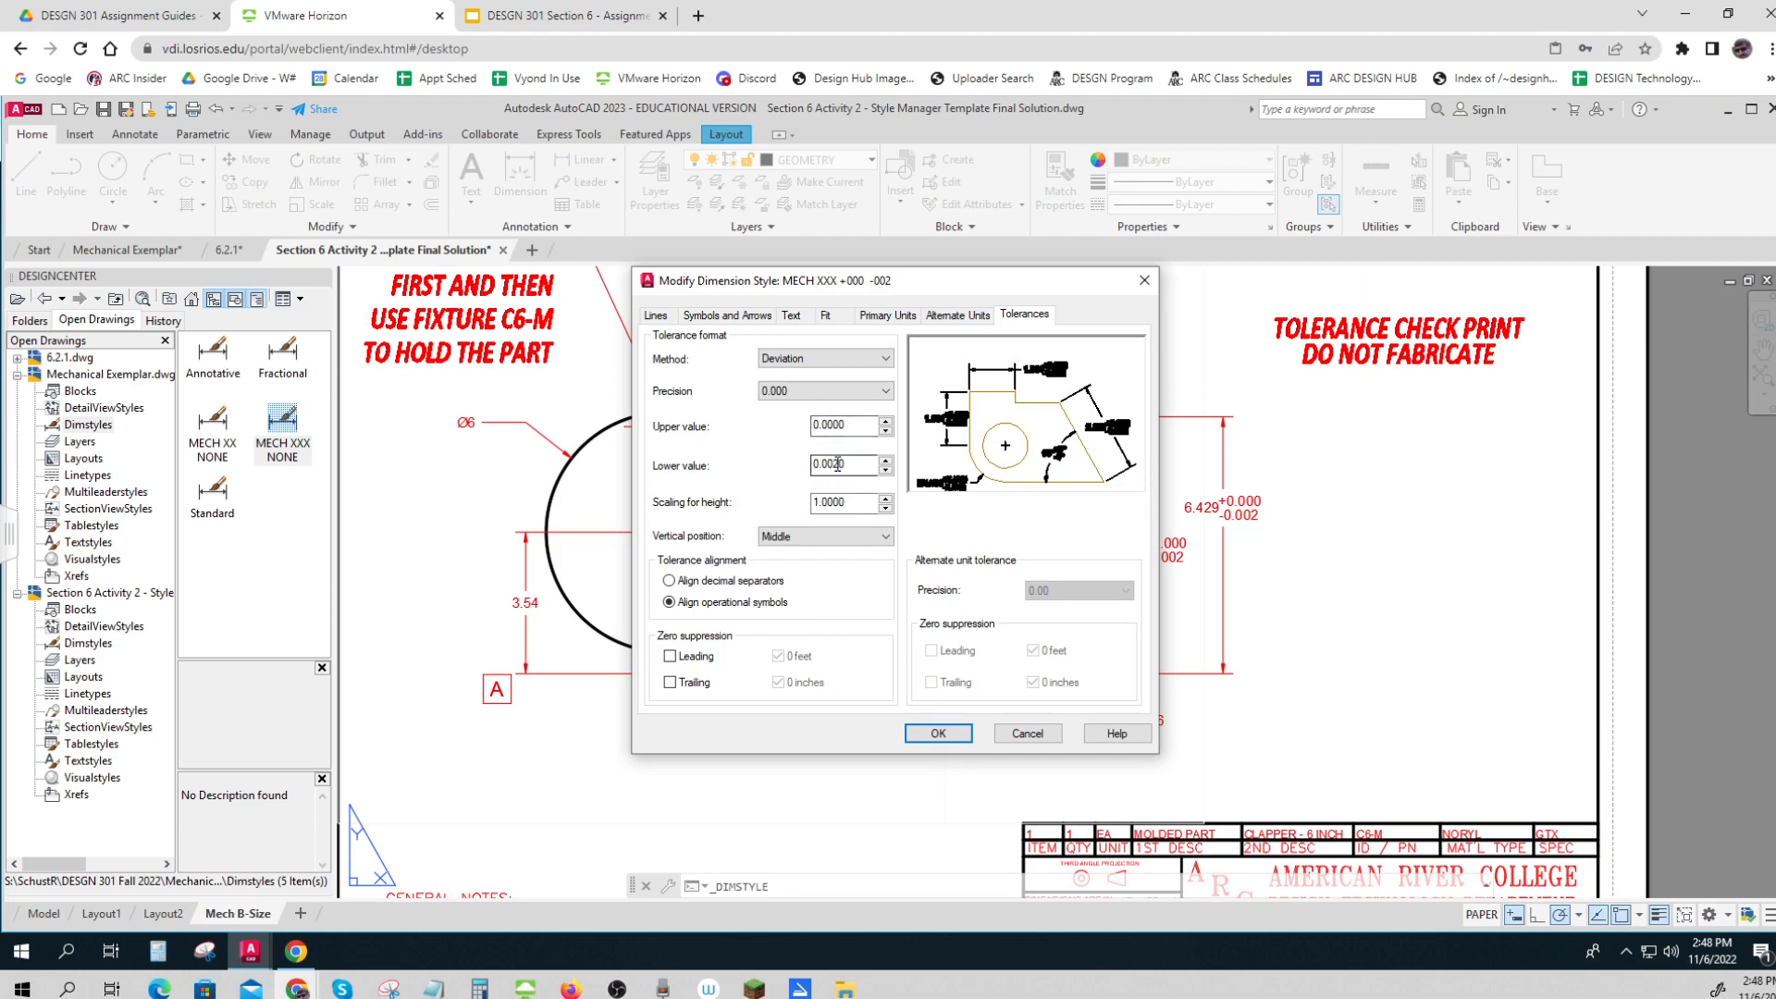
{"action": "left_click", "coordinate": [1024, 736]}
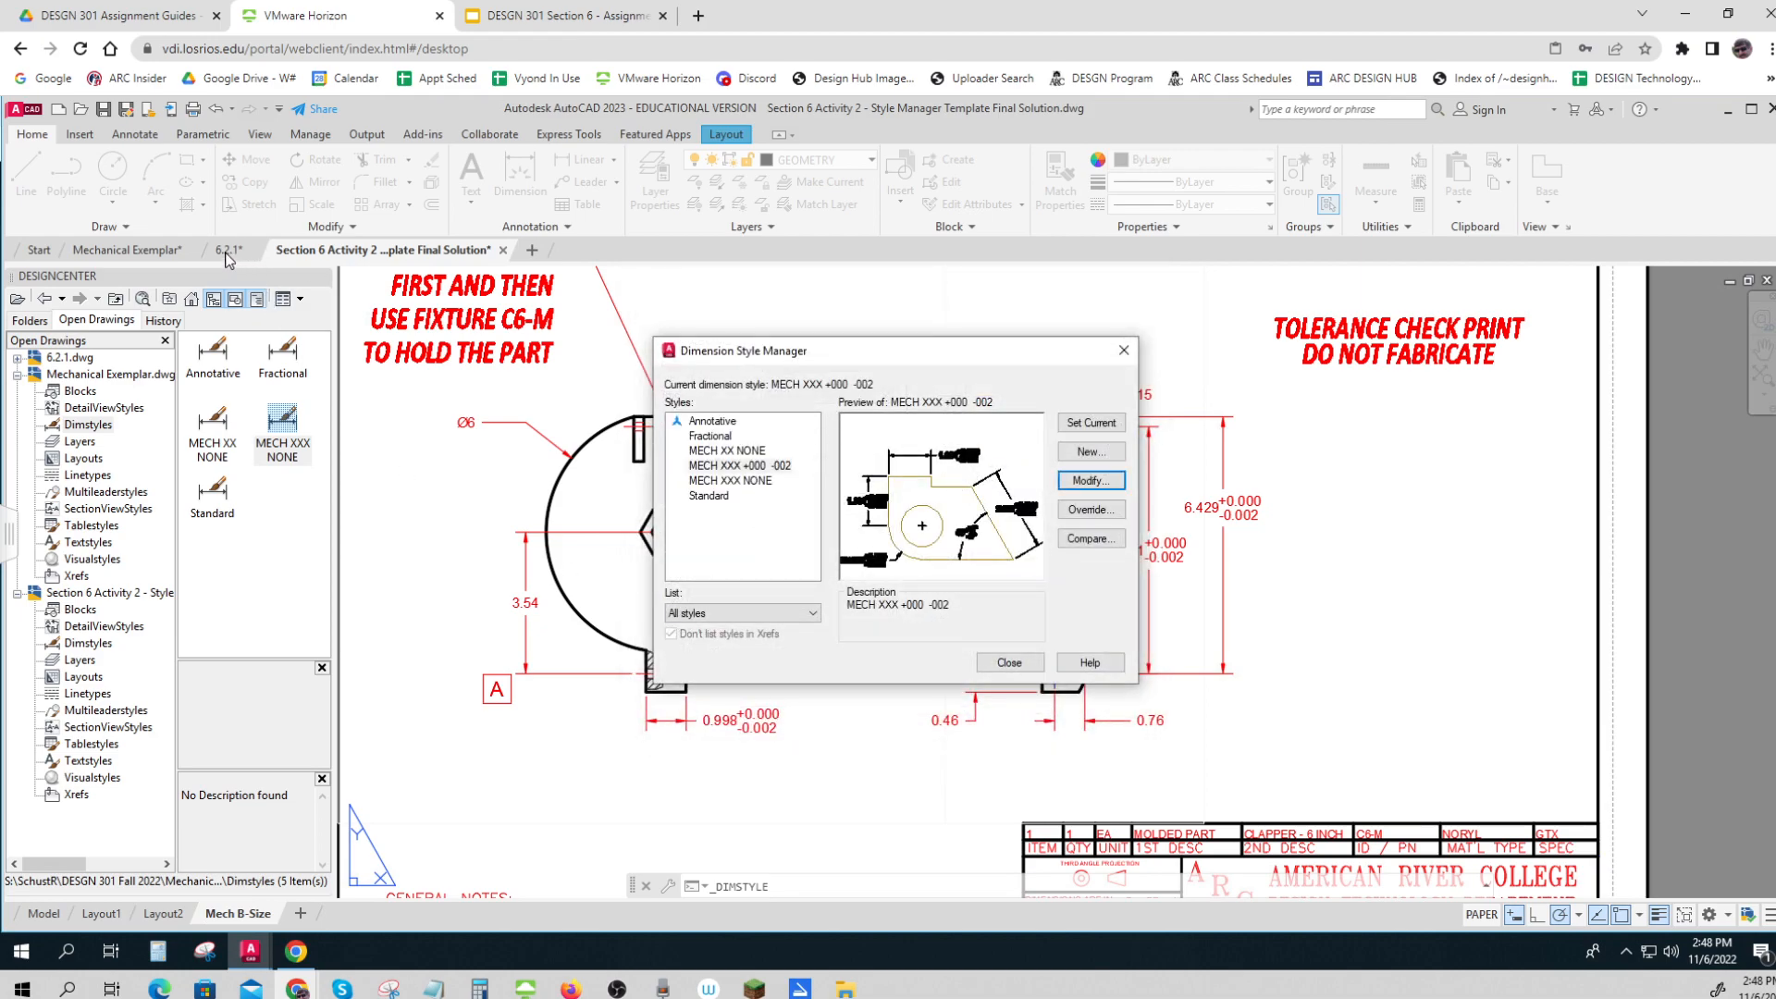
{"action": "left_click", "coordinate": [1041, 666]}
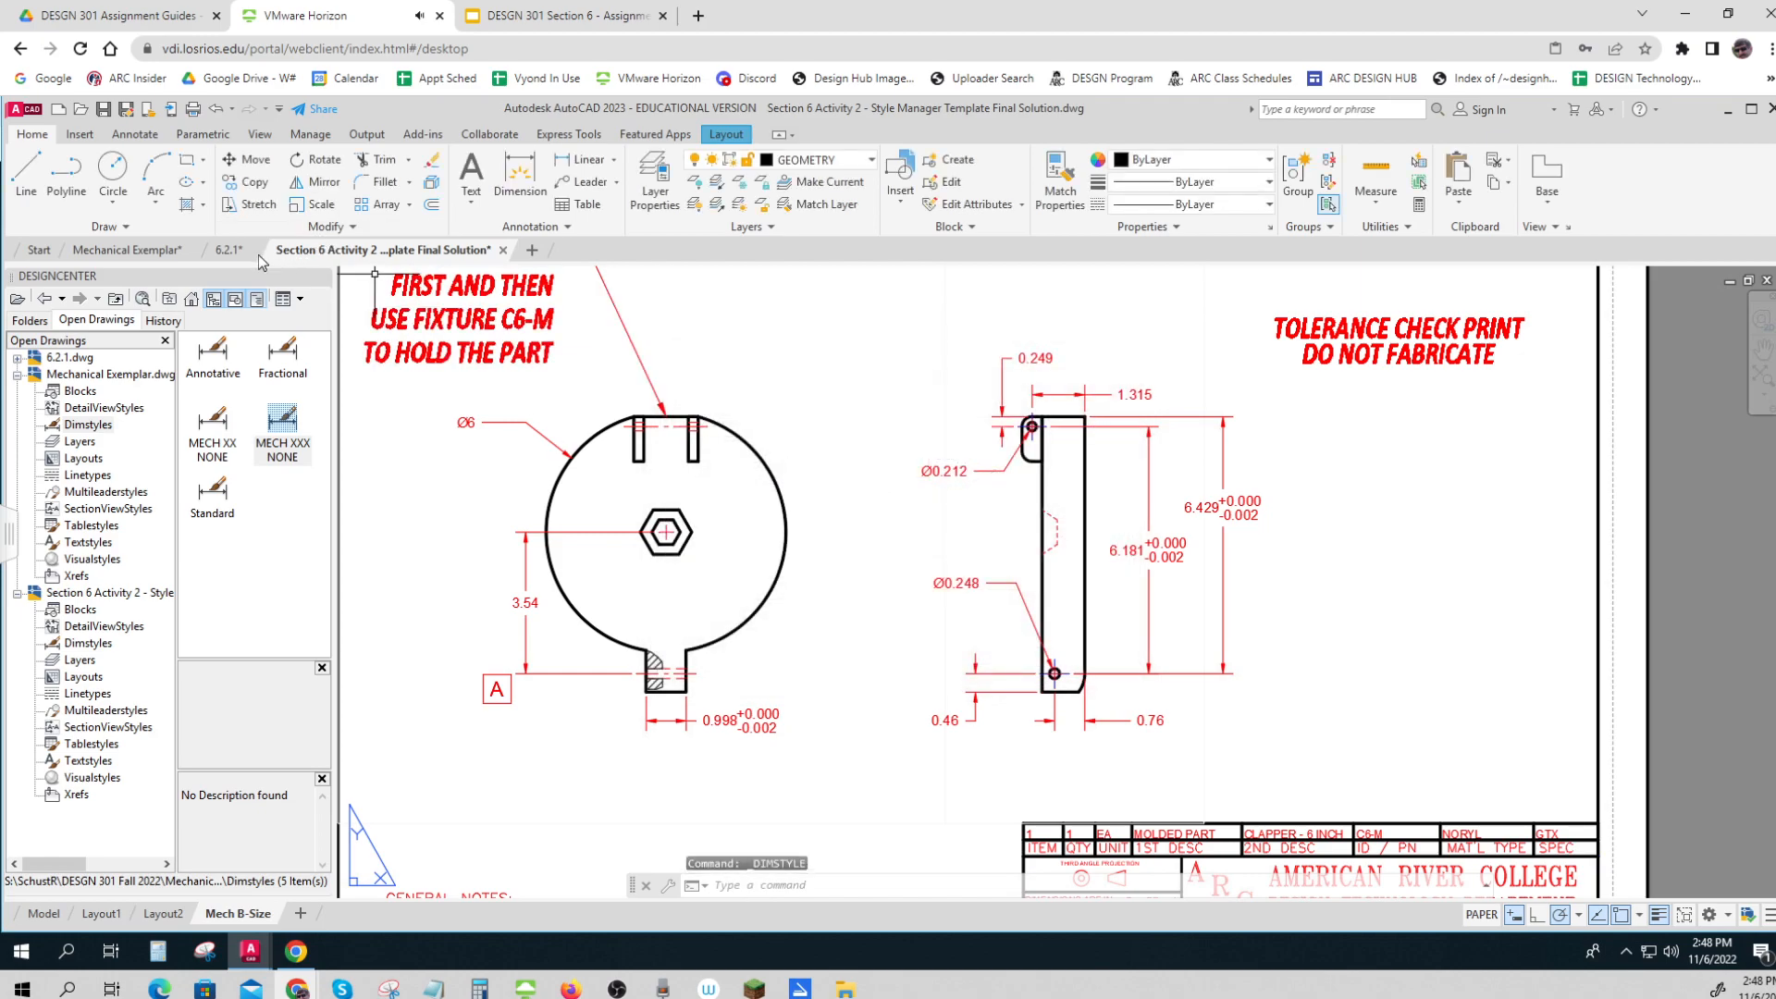
Step: Return to the 6.2.1 drawing and open its Dimension Style Manager
{"action": "left_click", "coordinate": [232, 249]}
{"action": "scroll", "coordinate": [610, 422], "scroll_direction": "down", "scroll_amount": 4}
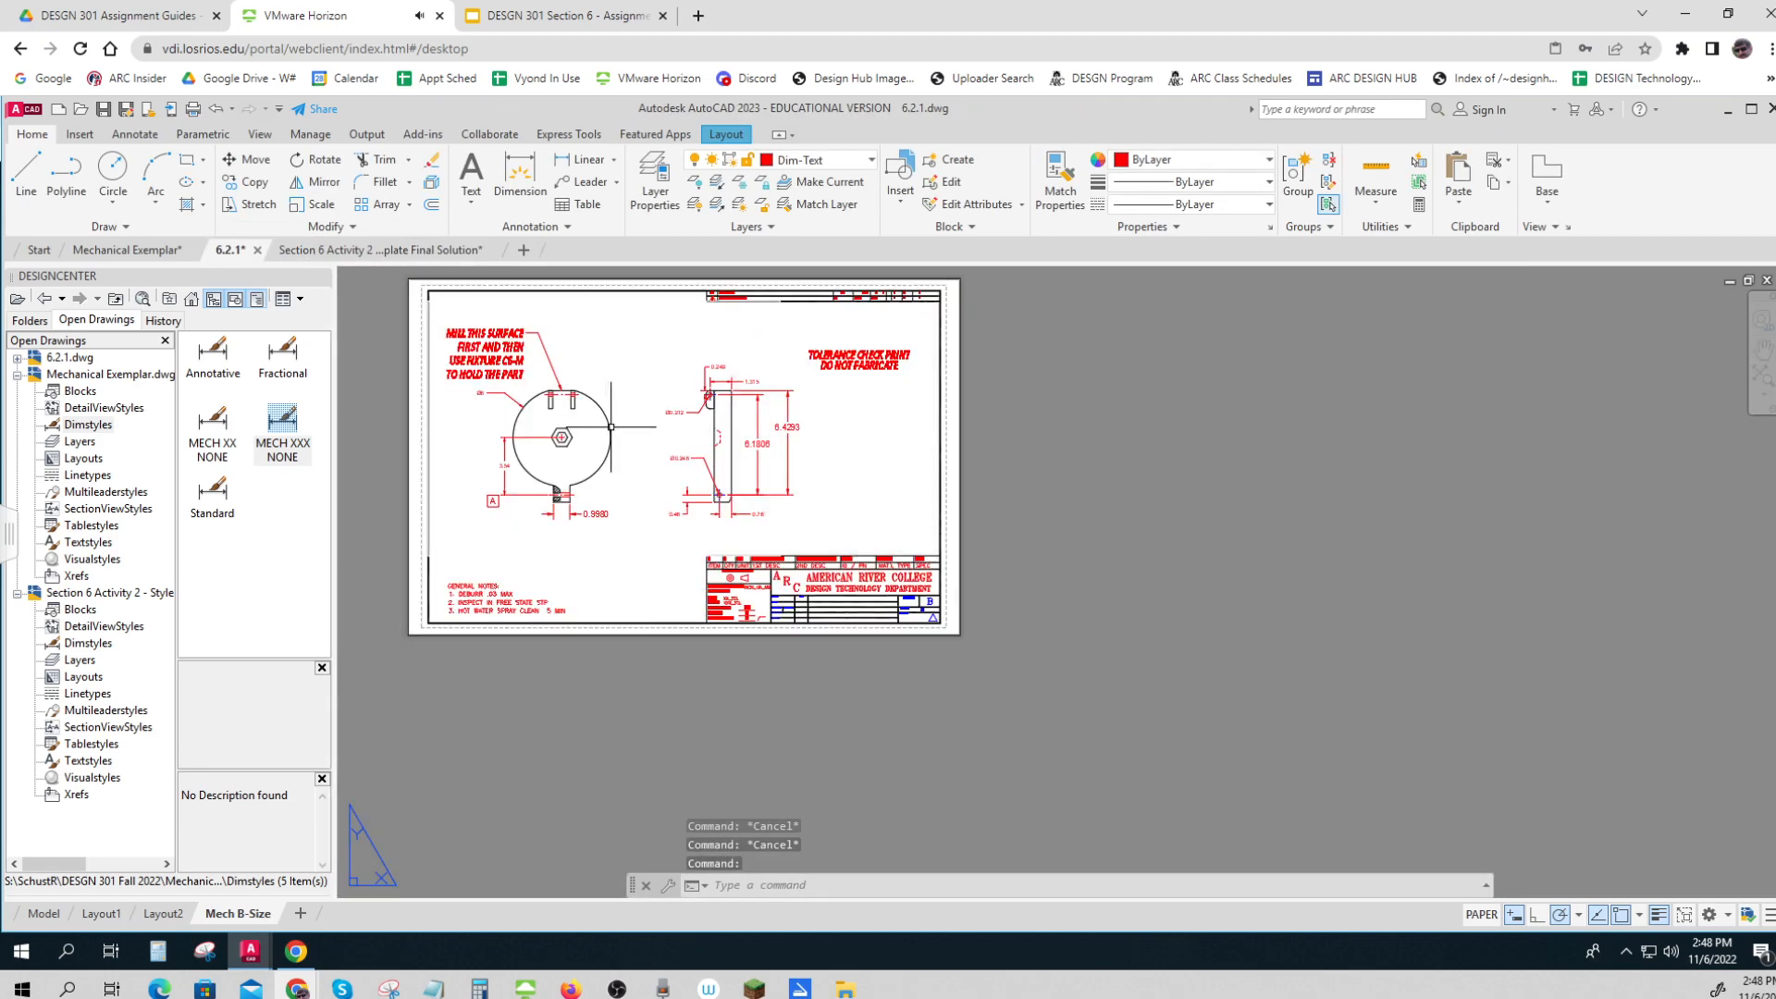
{"action": "middle_click_drag", "start_coordinate": [611, 423], "coordinate": [666, 495]}
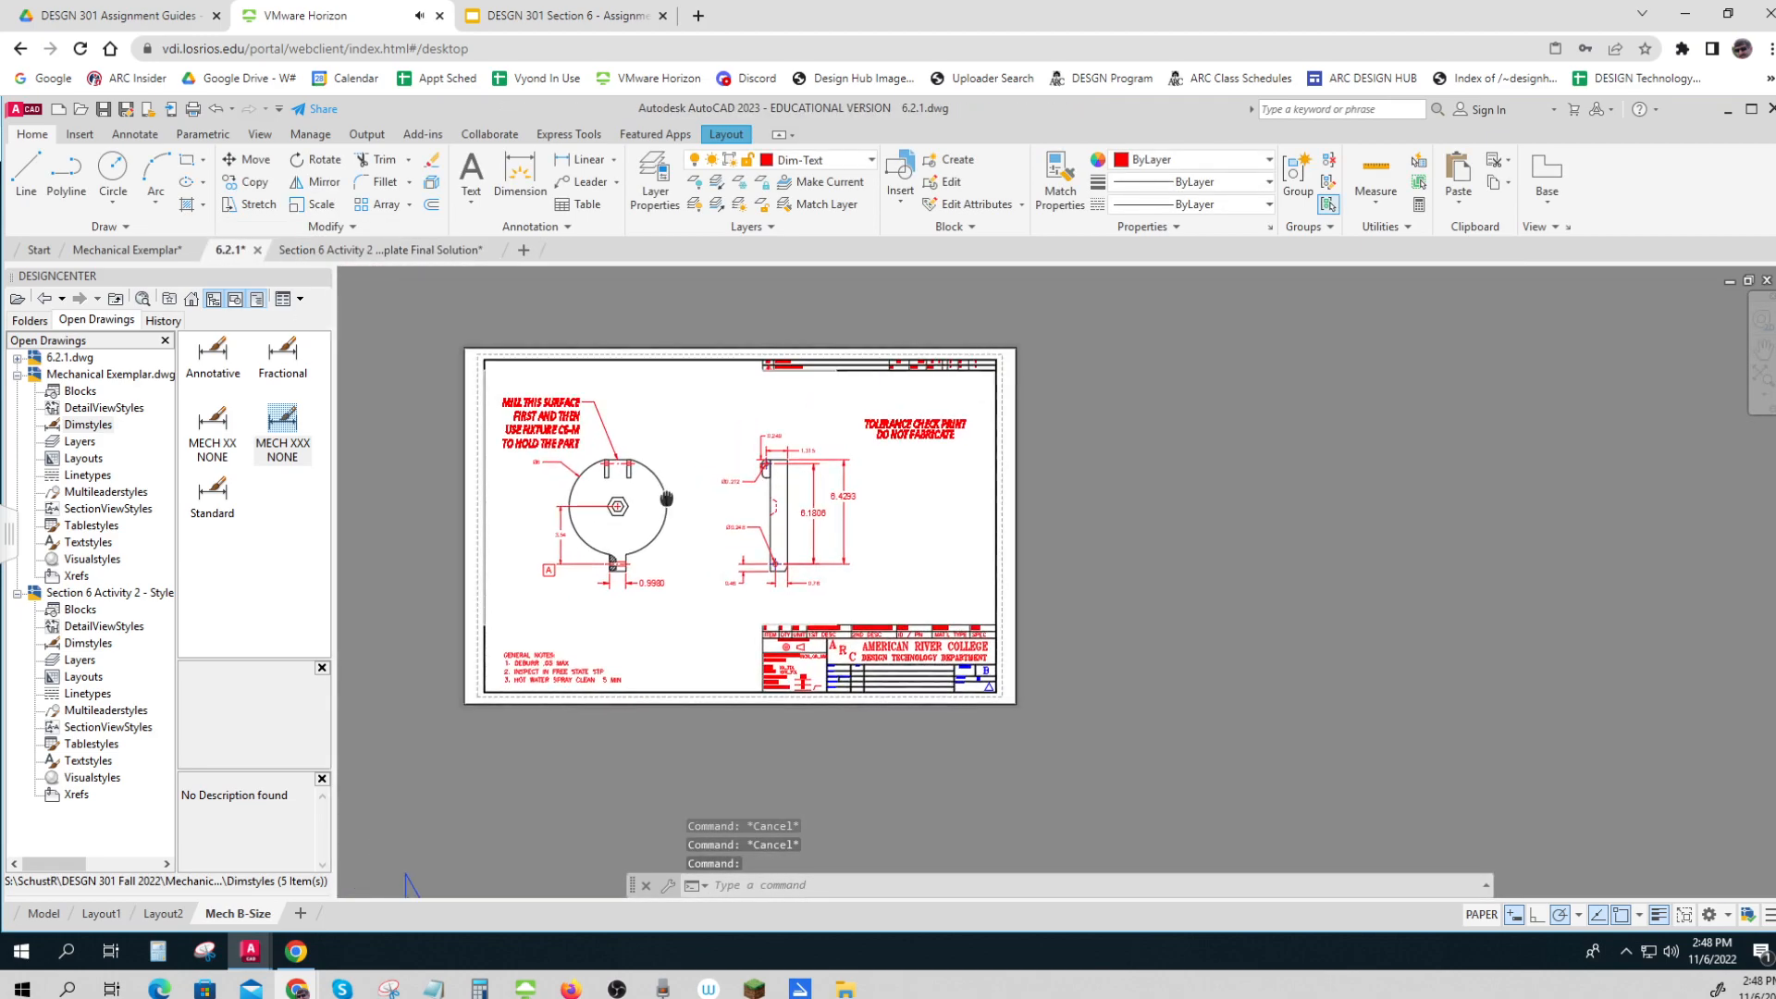
{"action": "left_click", "coordinate": [539, 228]}
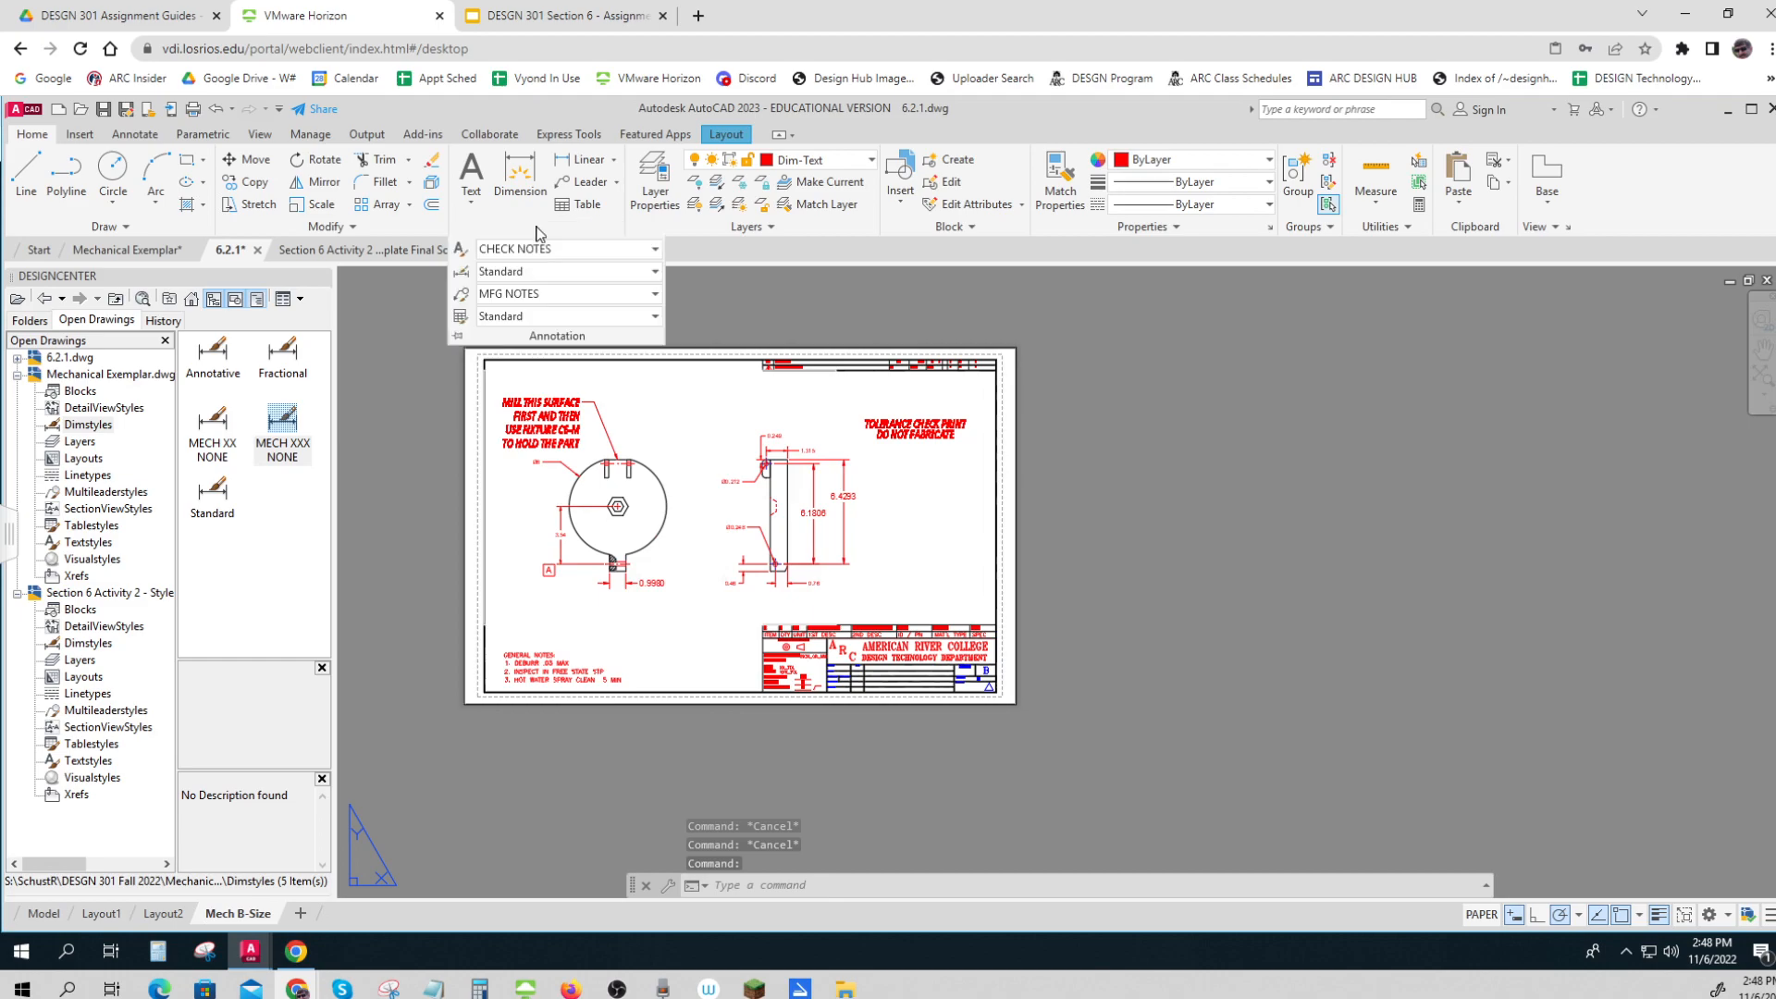
{"action": "left_click", "coordinate": [658, 272]}
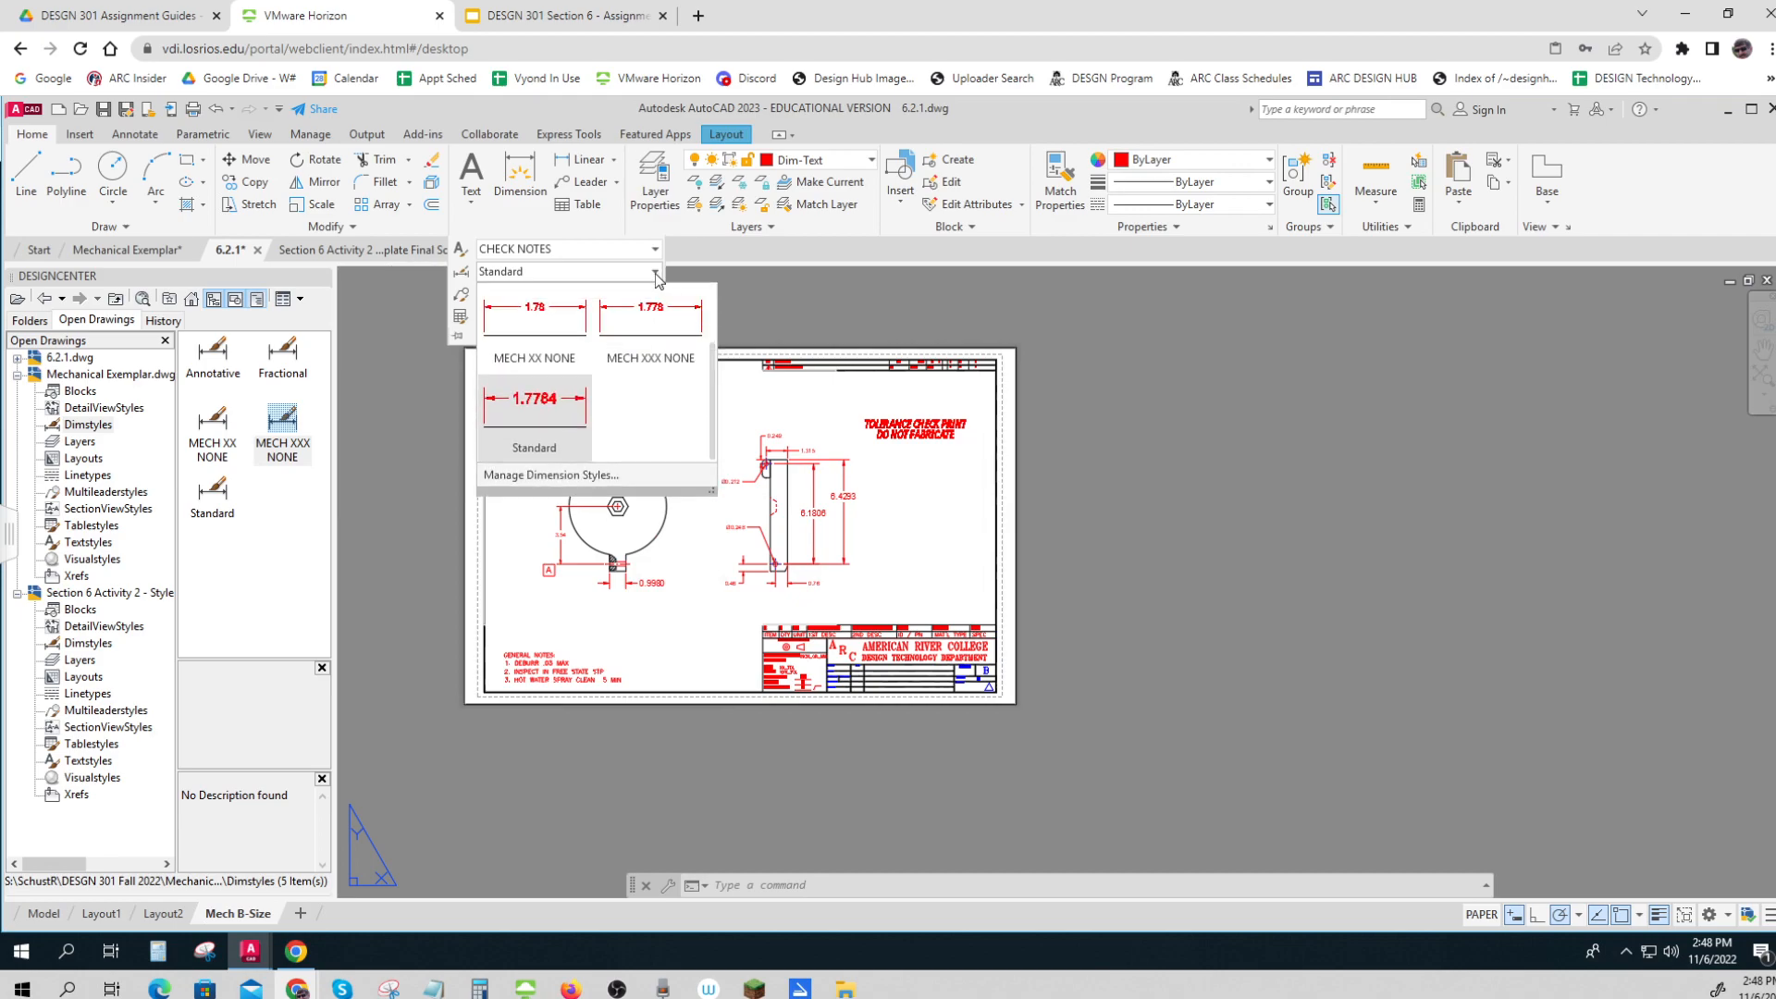
{"action": "left_click", "coordinate": [557, 480]}
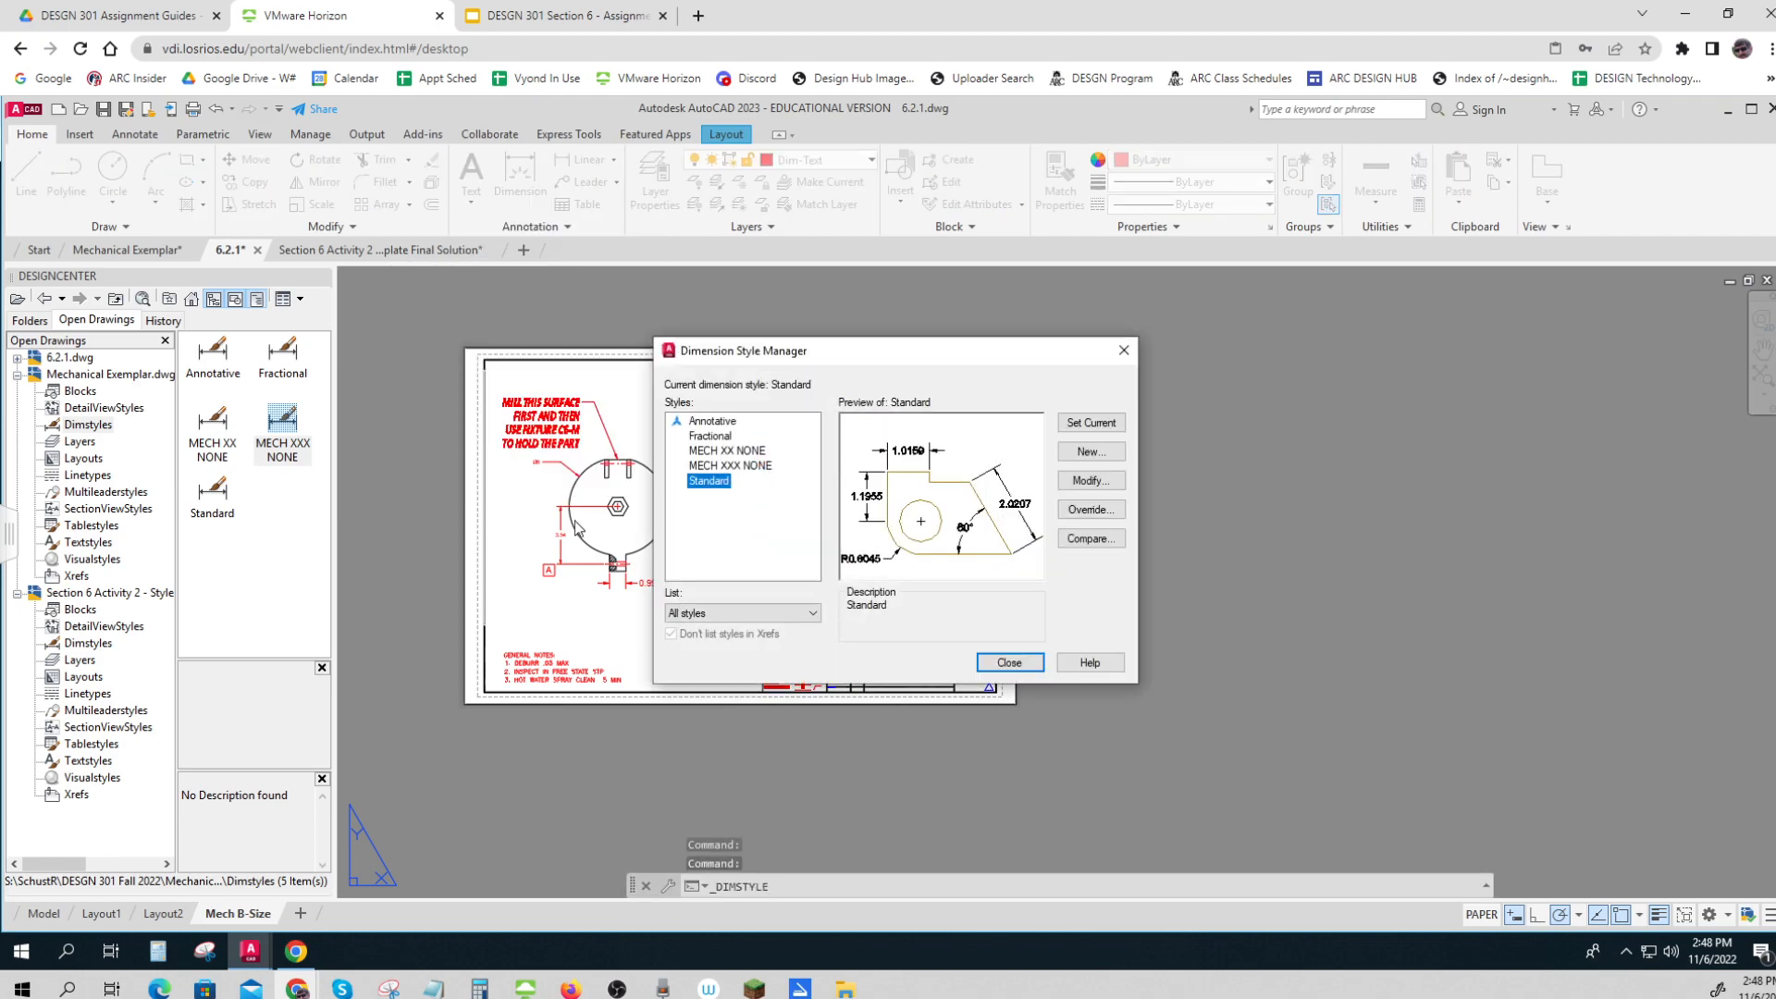
Step: Create a new dimension style named MECH XXX DEV +000 -002, based on MECH XXX NONE
{"action": "left_click", "coordinate": [738, 467]}
{"action": "key", "text": "ctrl"}
{"action": "key", "text": "ctrl"}
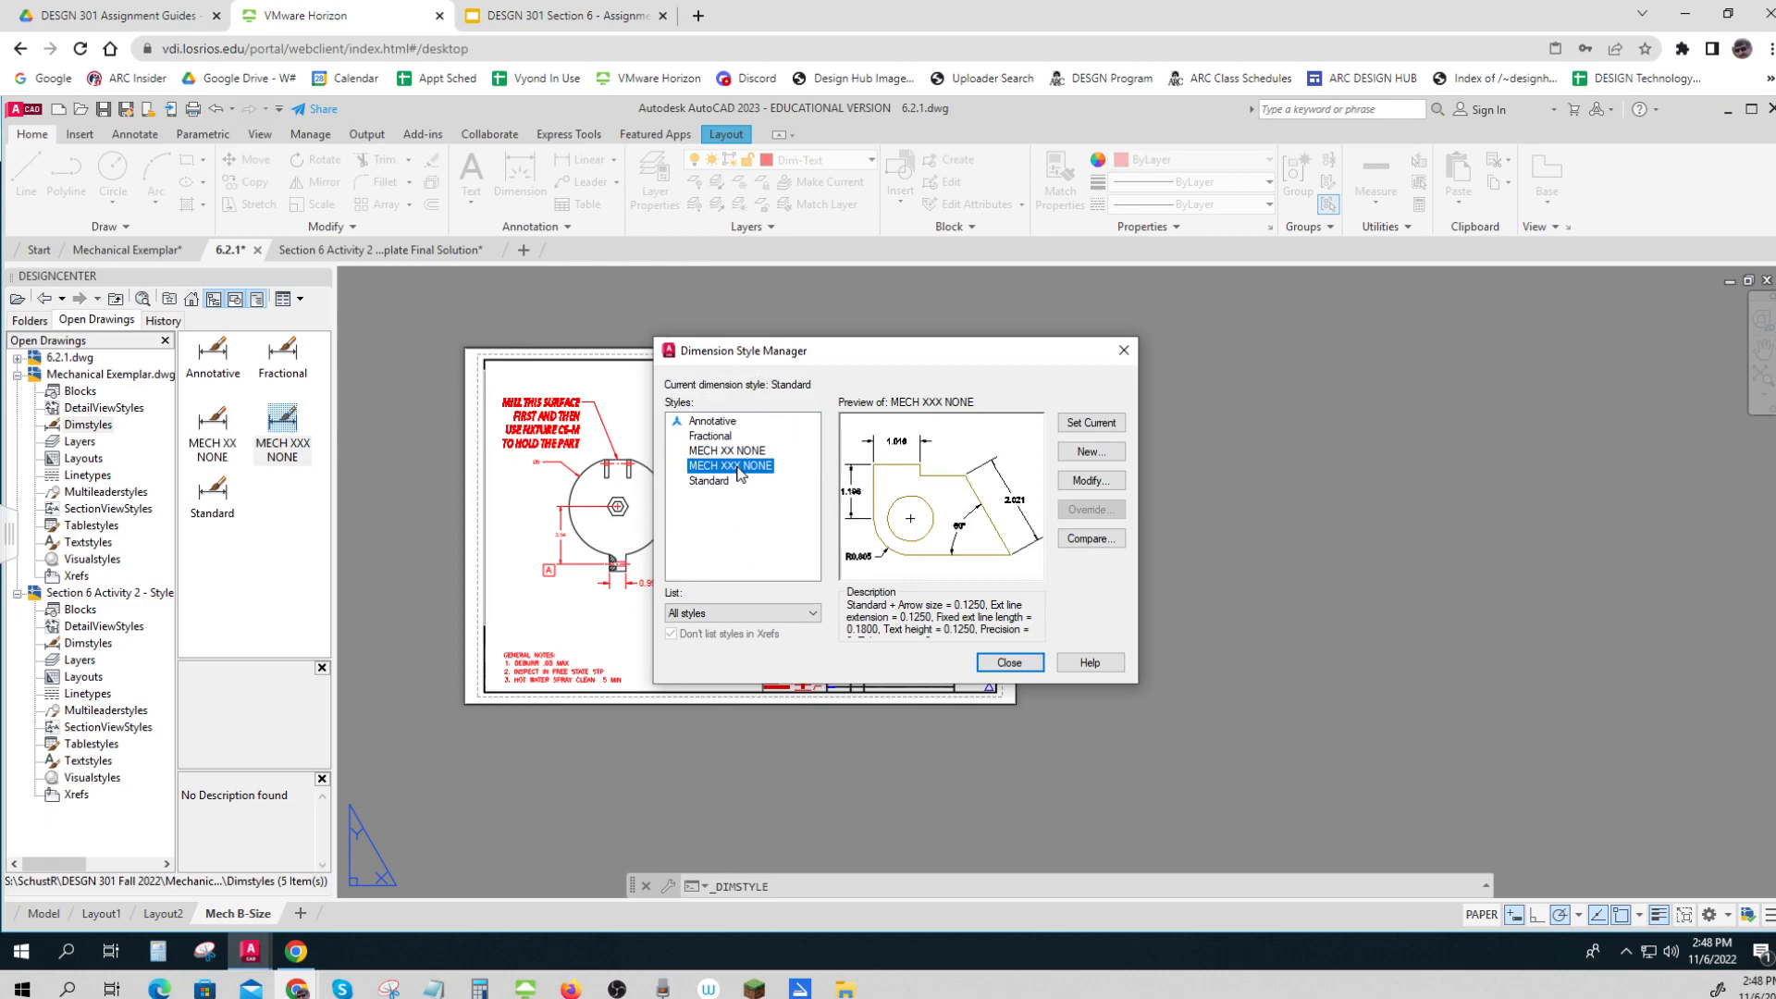
{"action": "left_click", "coordinate": [1081, 453]}
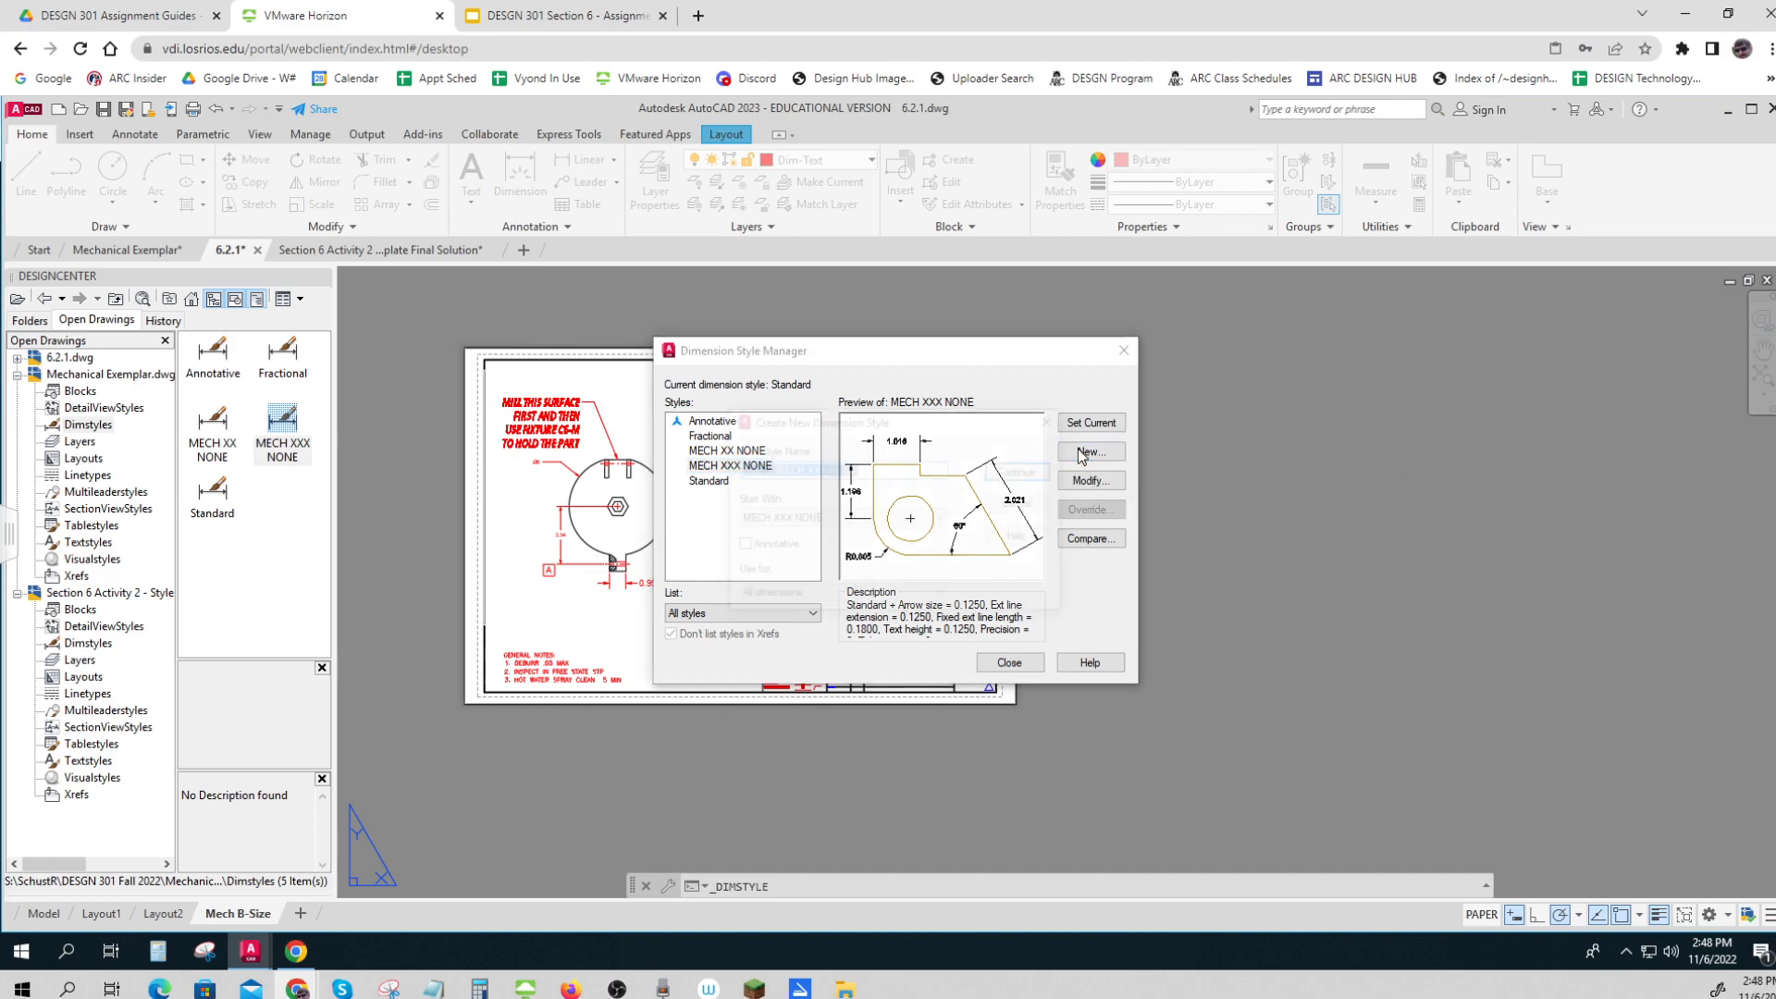
{"action": "key", "text": "ctrl"}
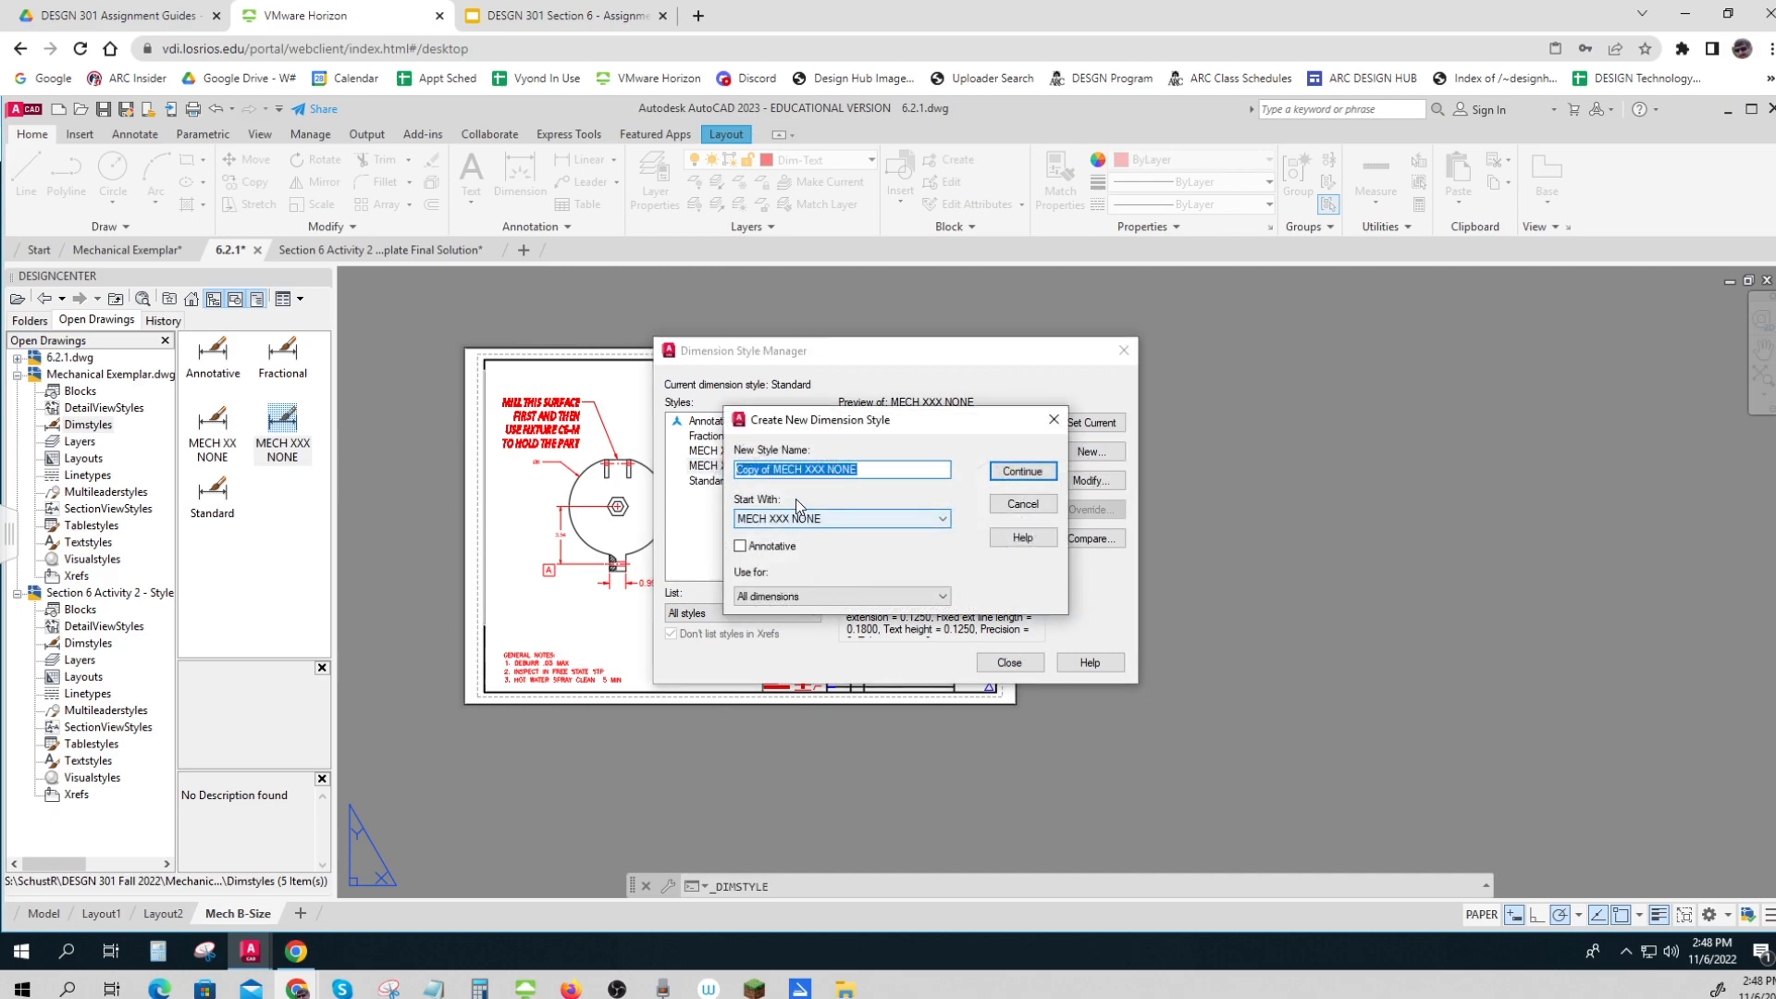
{"action": "left_click", "coordinate": [775, 469]}
{"action": "left_click_drag", "start_coordinate": [776, 470], "coordinate": [722, 468]}
{"action": "key", "text": "BackSpace"}
{"action": "left_click_drag", "start_coordinate": [807, 469], "coordinate": [792, 469]}
{"action": "type", "text": "de"}
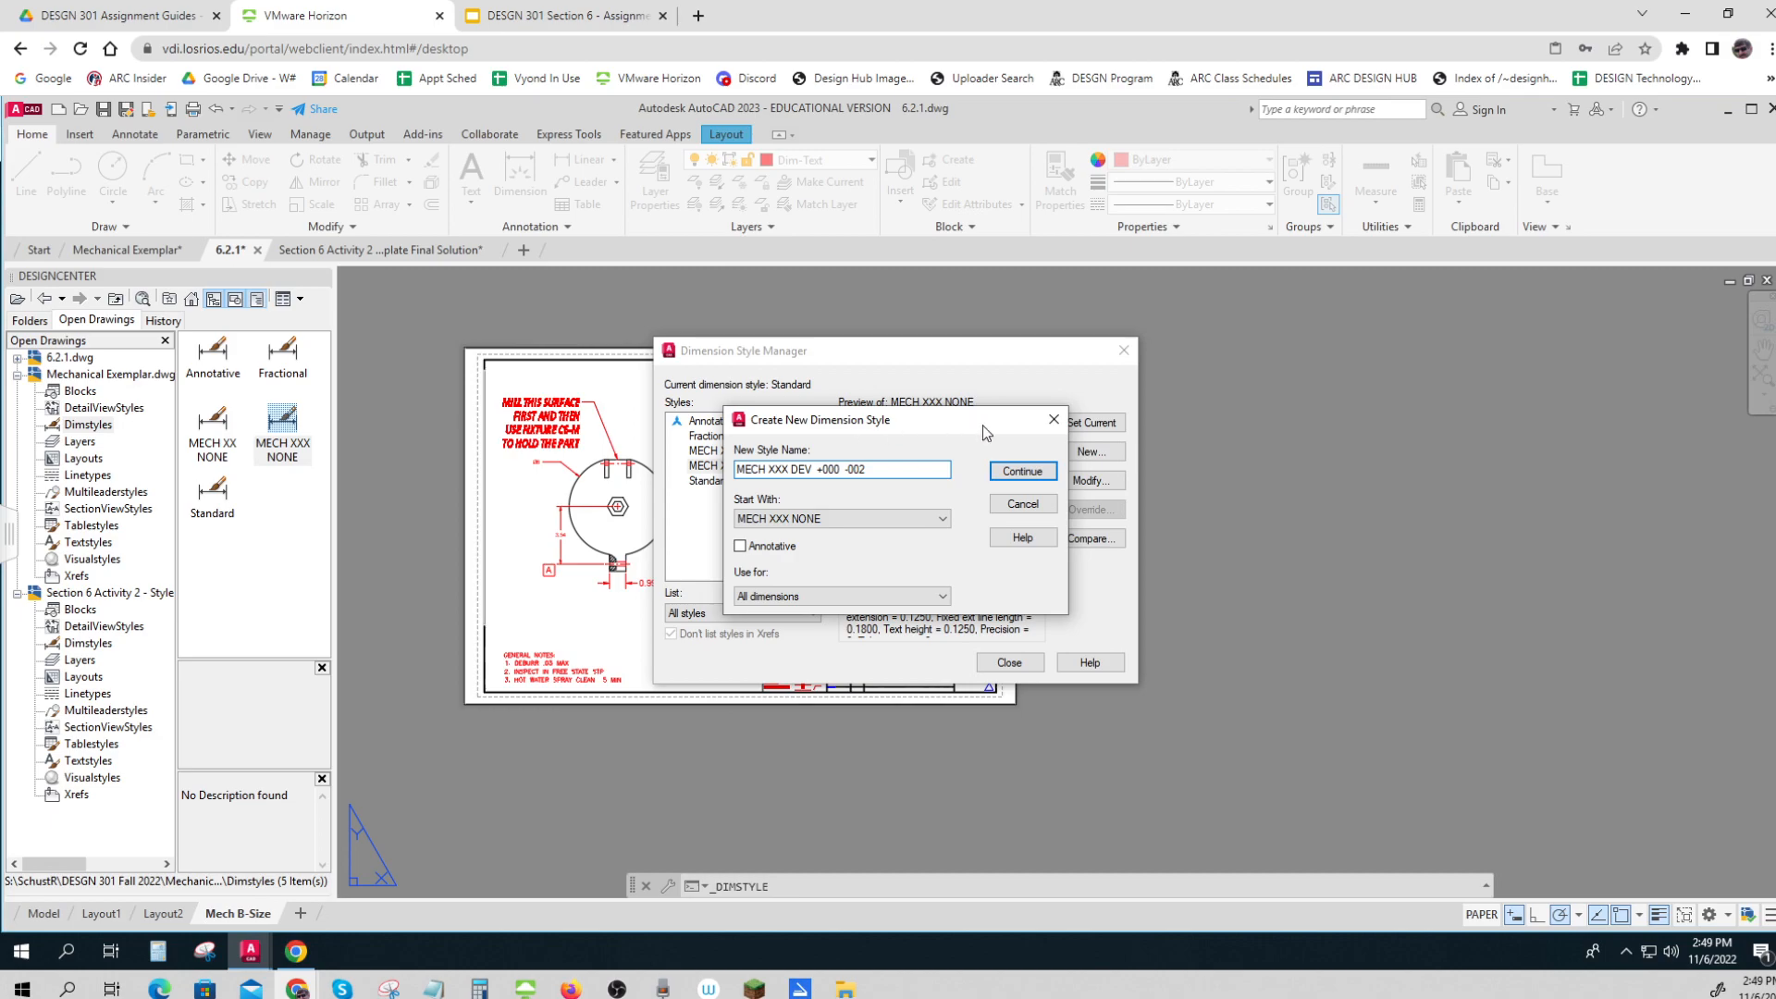
{"action": "left_click", "coordinate": [1023, 471]}
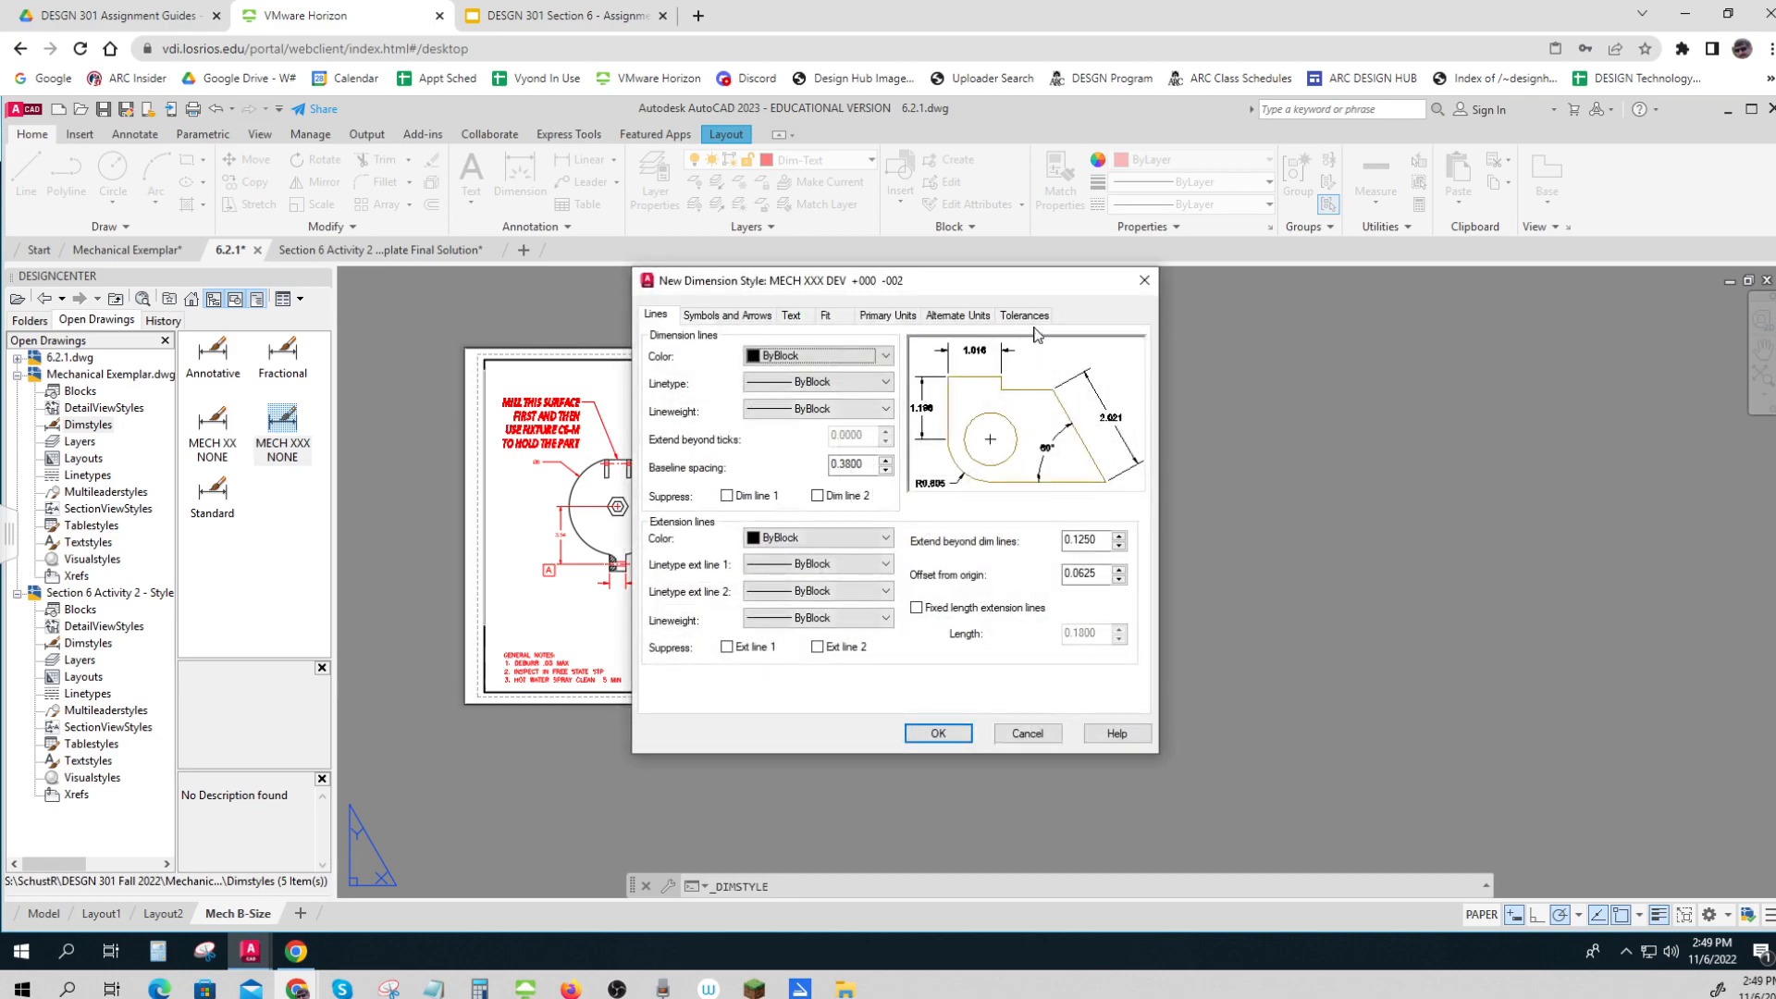
Step: Set the new style's tolerance method to Deviation with a lower value of 0.002, and save the style
{"action": "left_click", "coordinate": [1028, 322]}
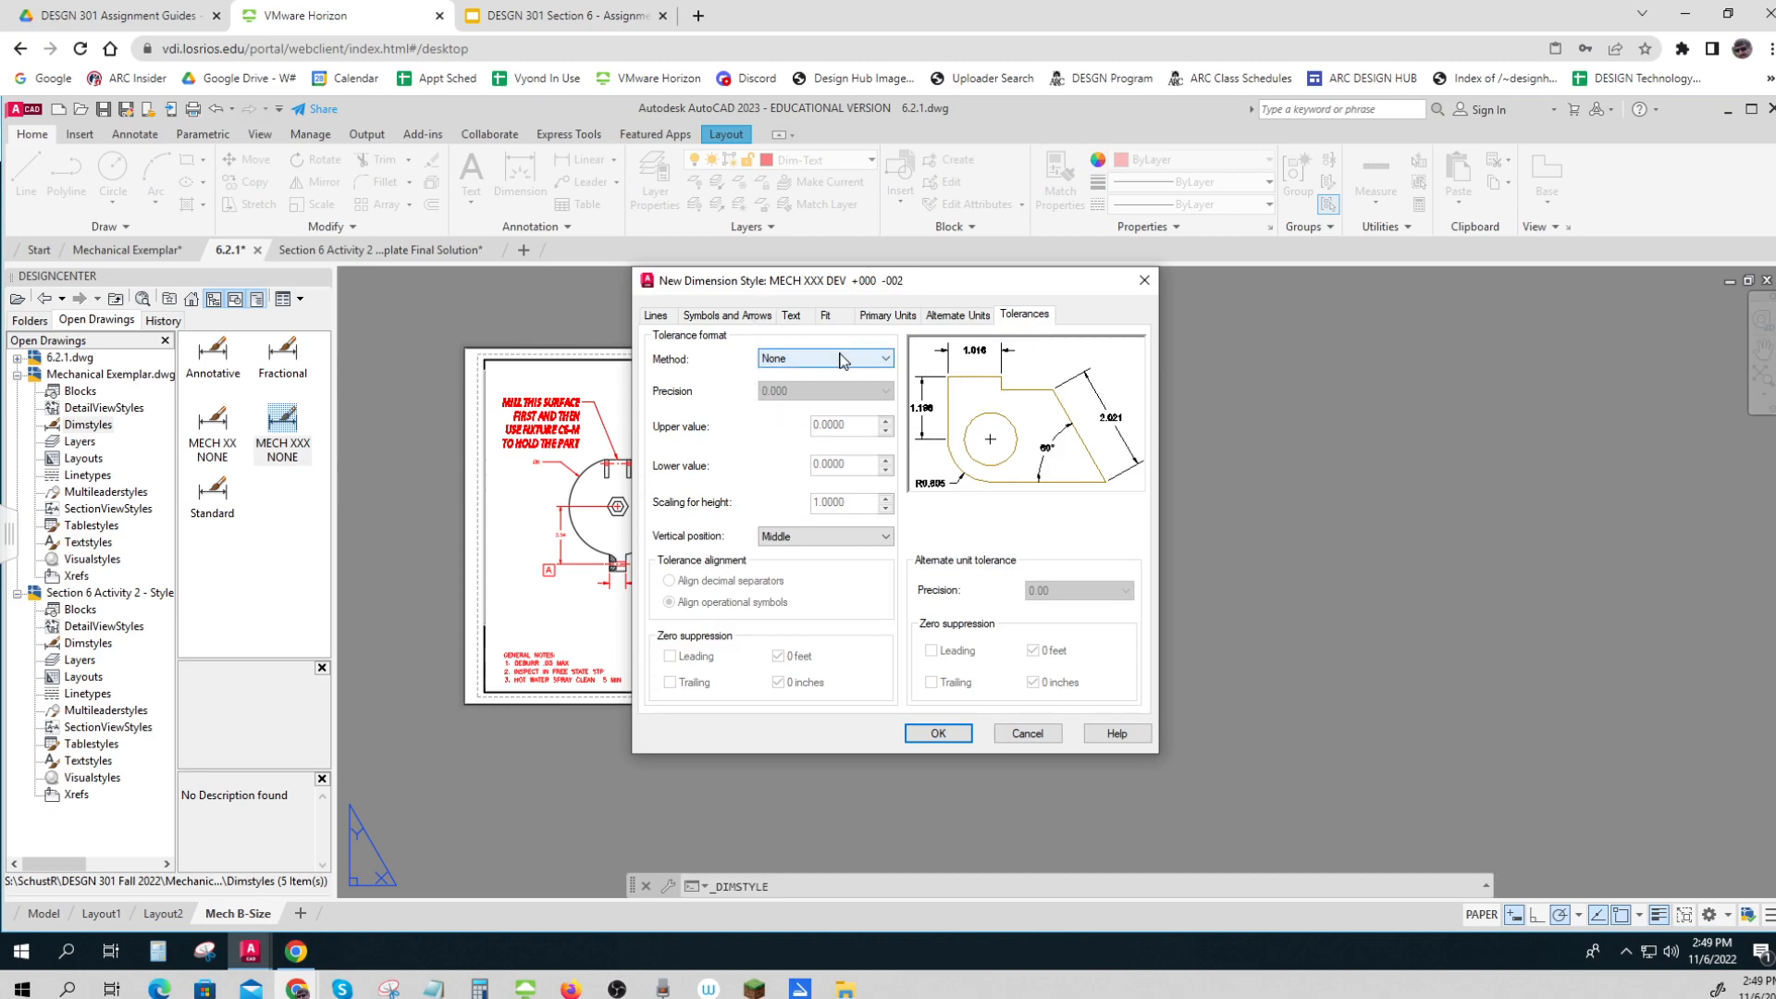
{"action": "left_click", "coordinate": [840, 361]}
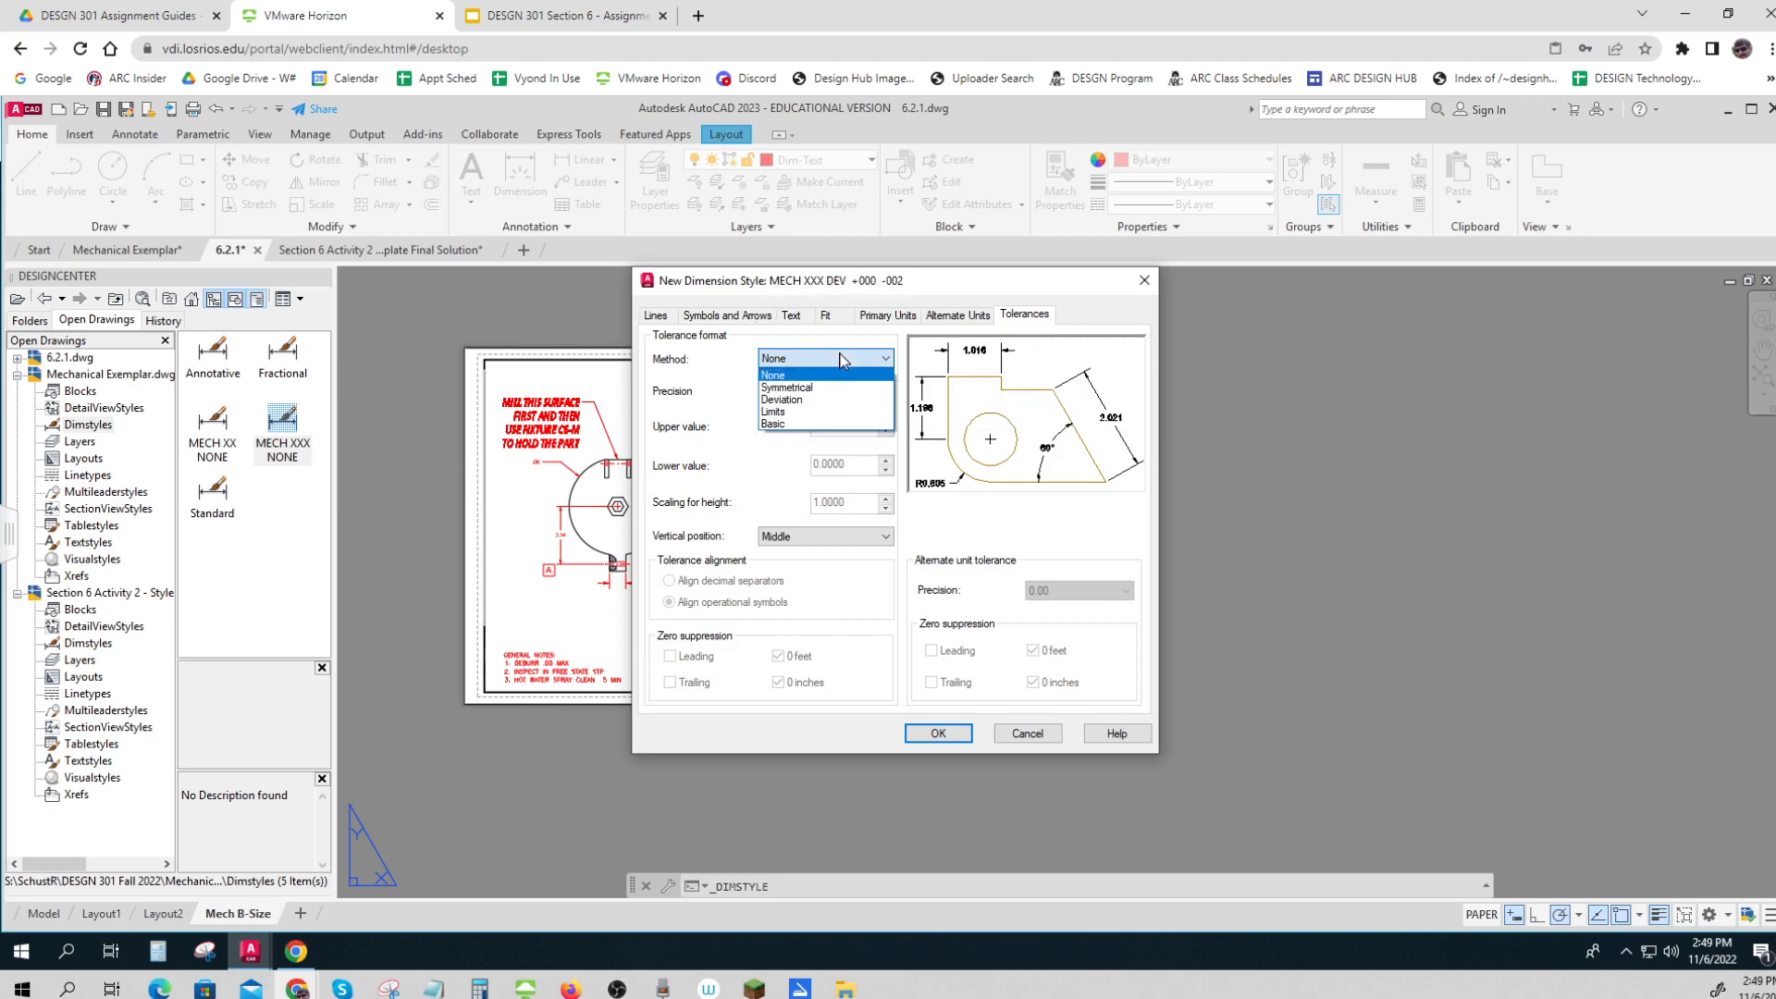
{"action": "left_click", "coordinate": [807, 401]}
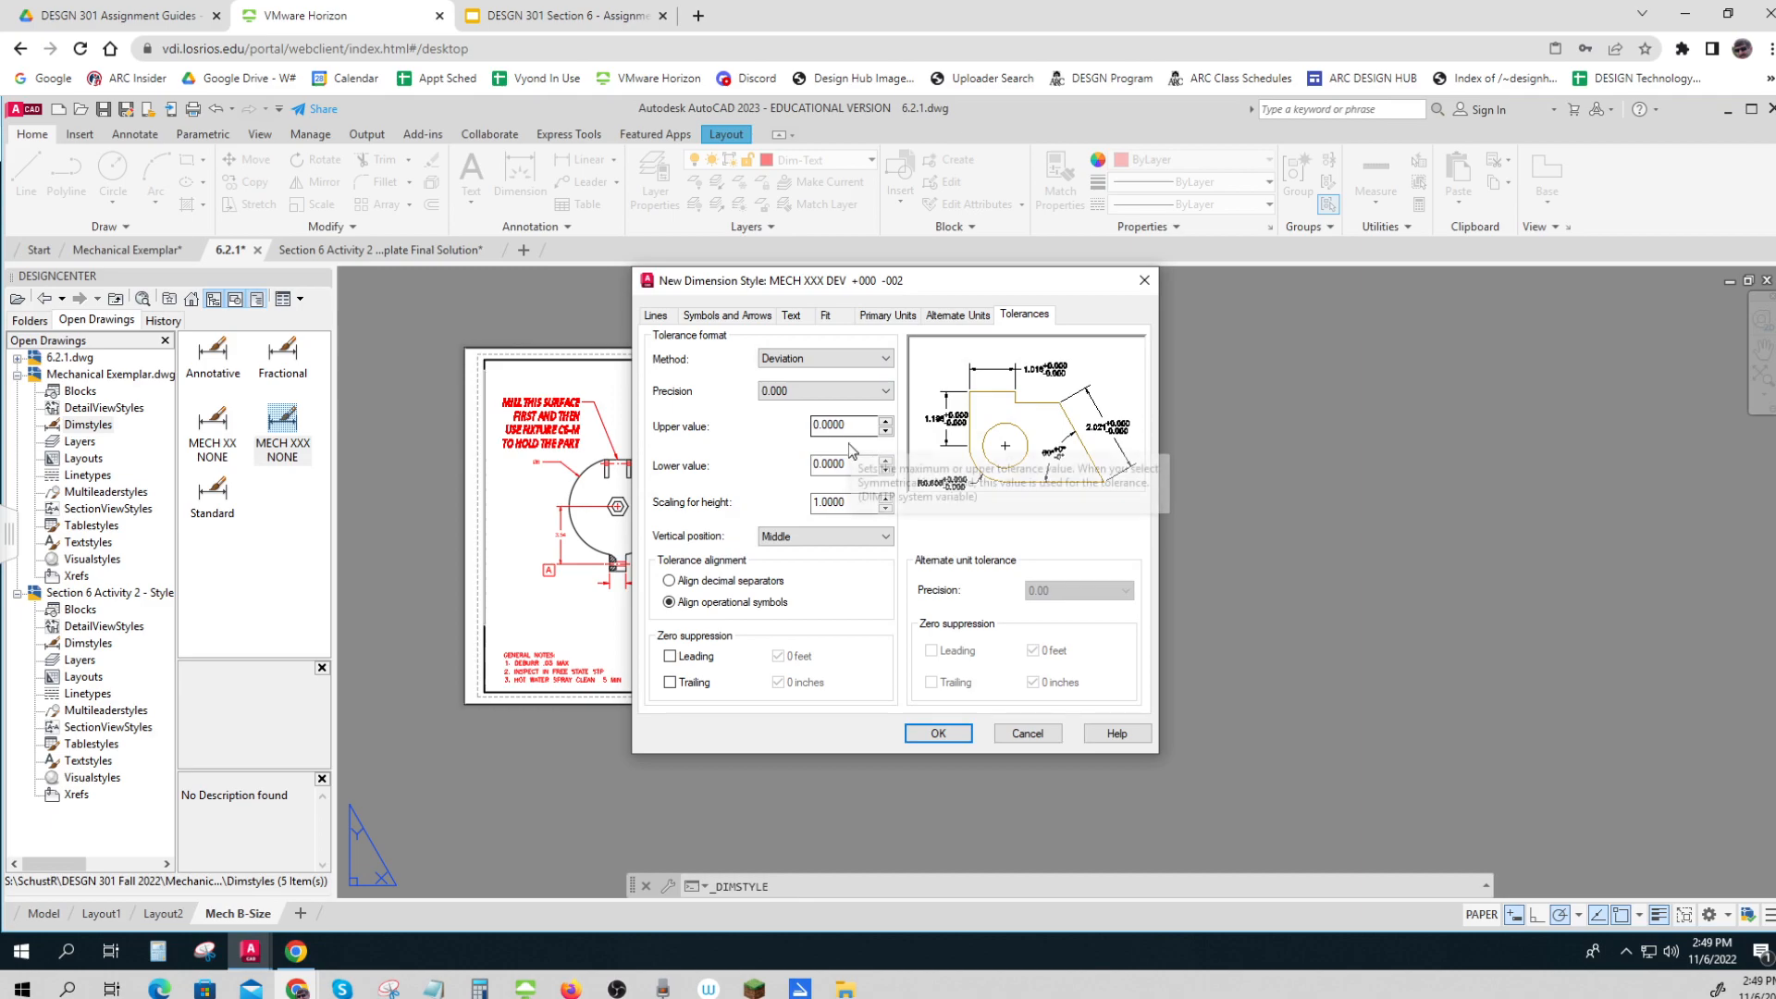
{"action": "double_click", "coordinate": [853, 473]}
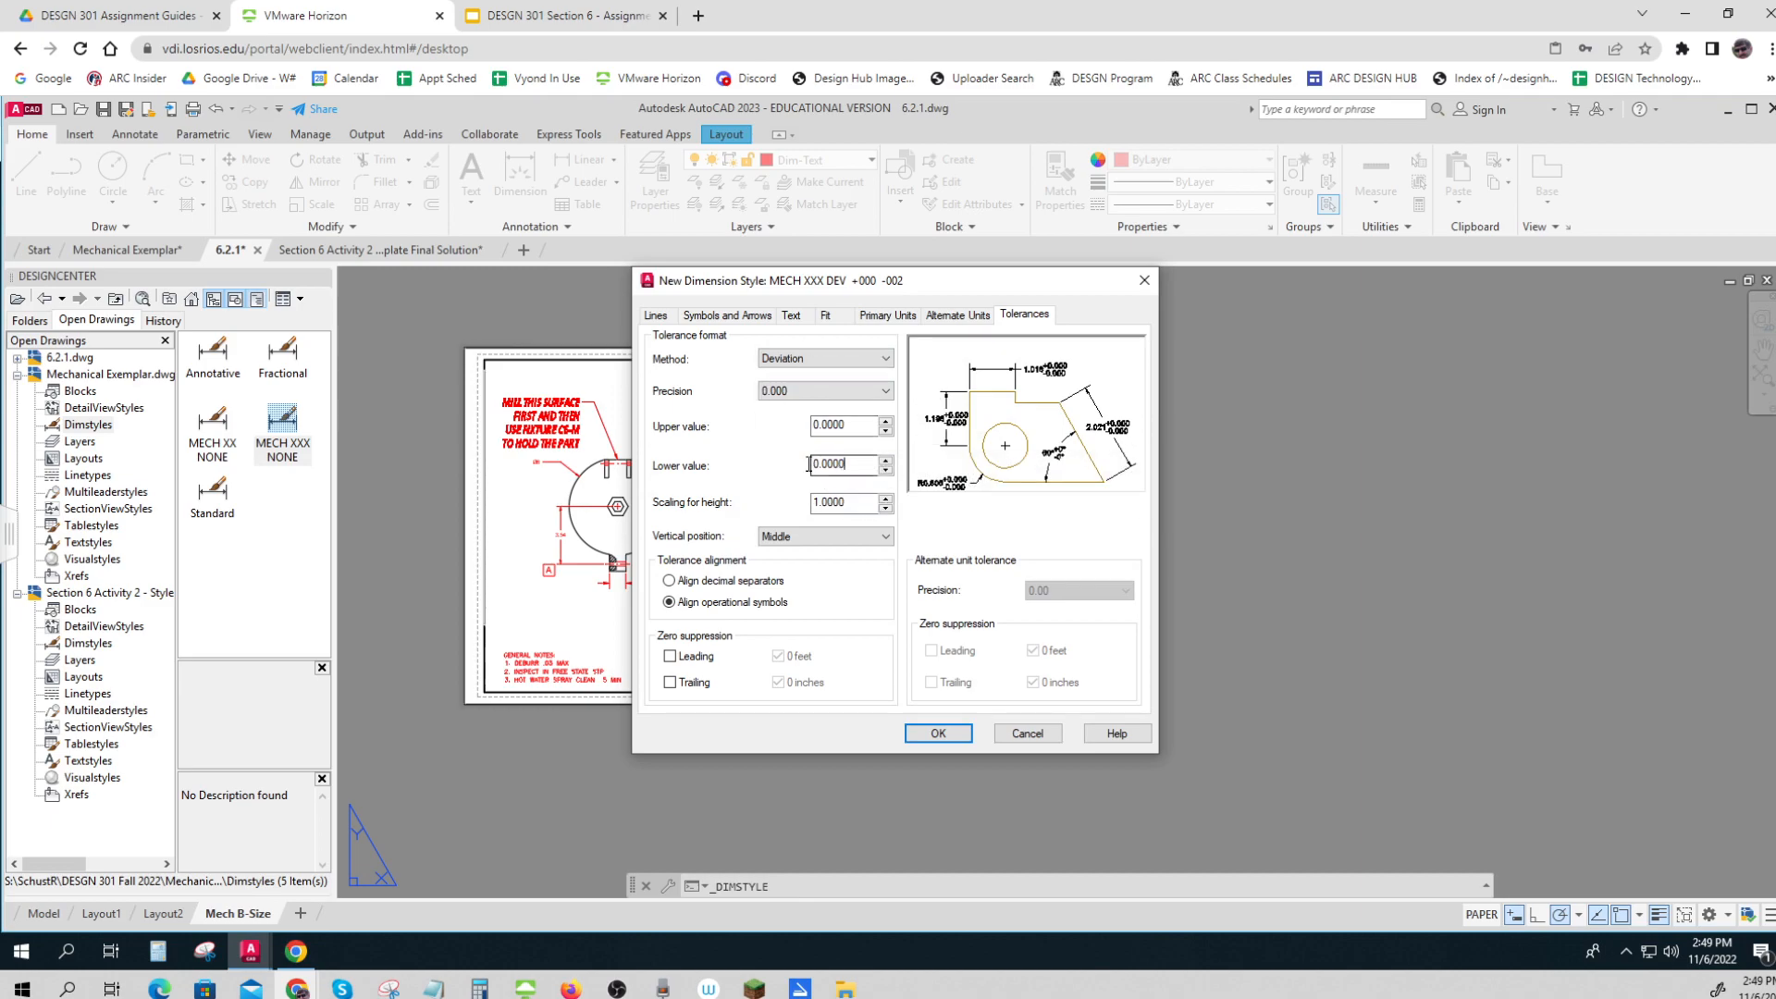
{"action": "key", "text": "BackSpace"}
{"action": "left_click", "coordinate": [919, 731]}
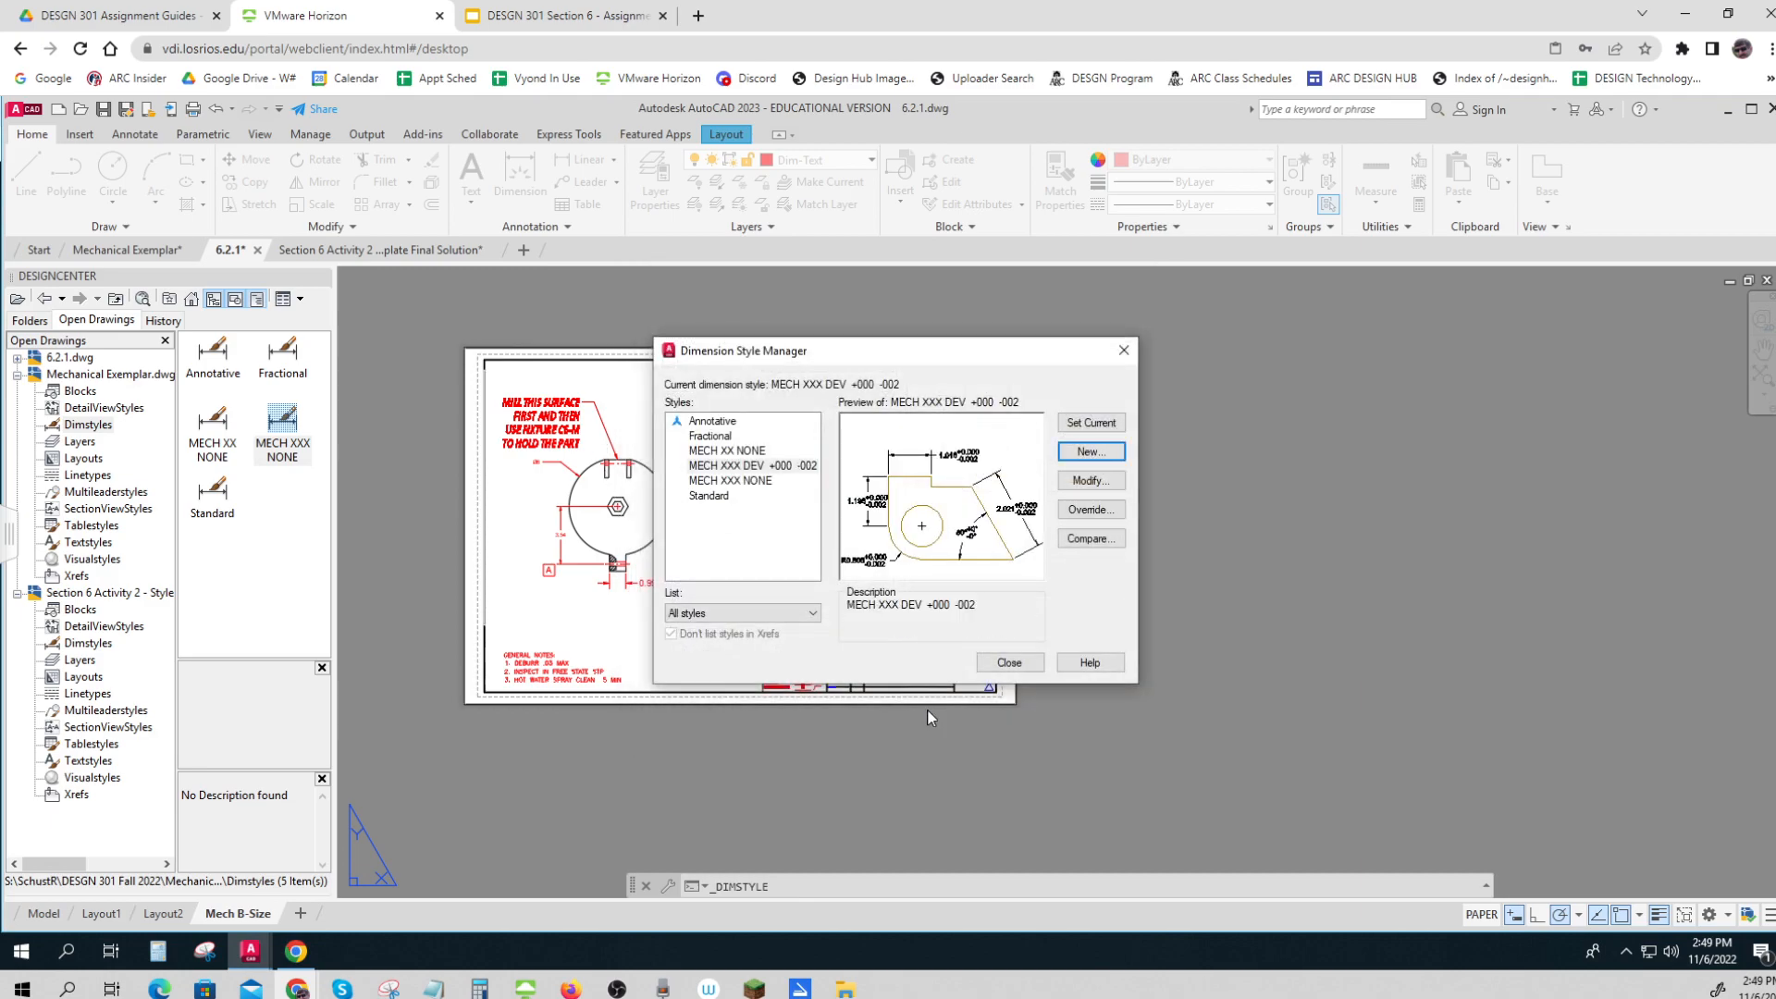
{"action": "left_click", "coordinate": [1009, 663]}
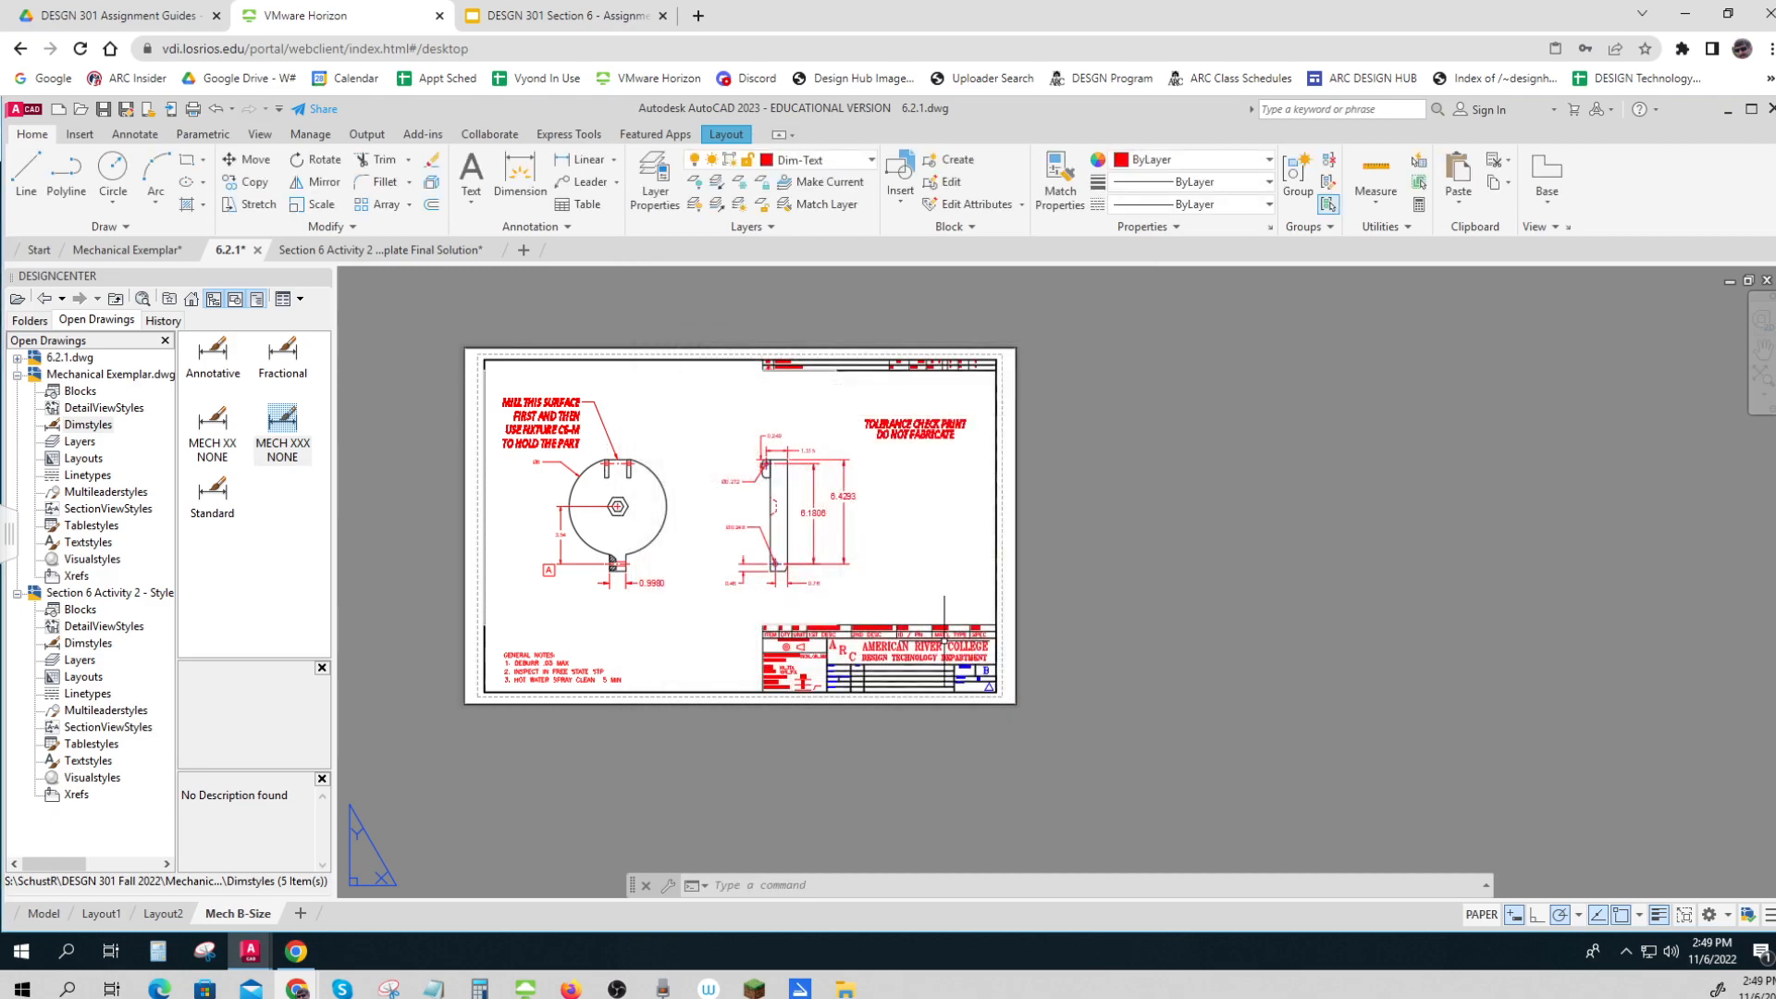
Step: Apply the MECH XXX DEV +000 -002 dimension style to the front view's 0.9980 tab width and the side view's 6.1806 and 6.4293 vertical dimensions
{"action": "scroll", "coordinate": [790, 422], "scroll_direction": "up", "scroll_amount": 8}
{"action": "scroll", "coordinate": [789, 422], "scroll_direction": "down", "scroll_amount": 4}
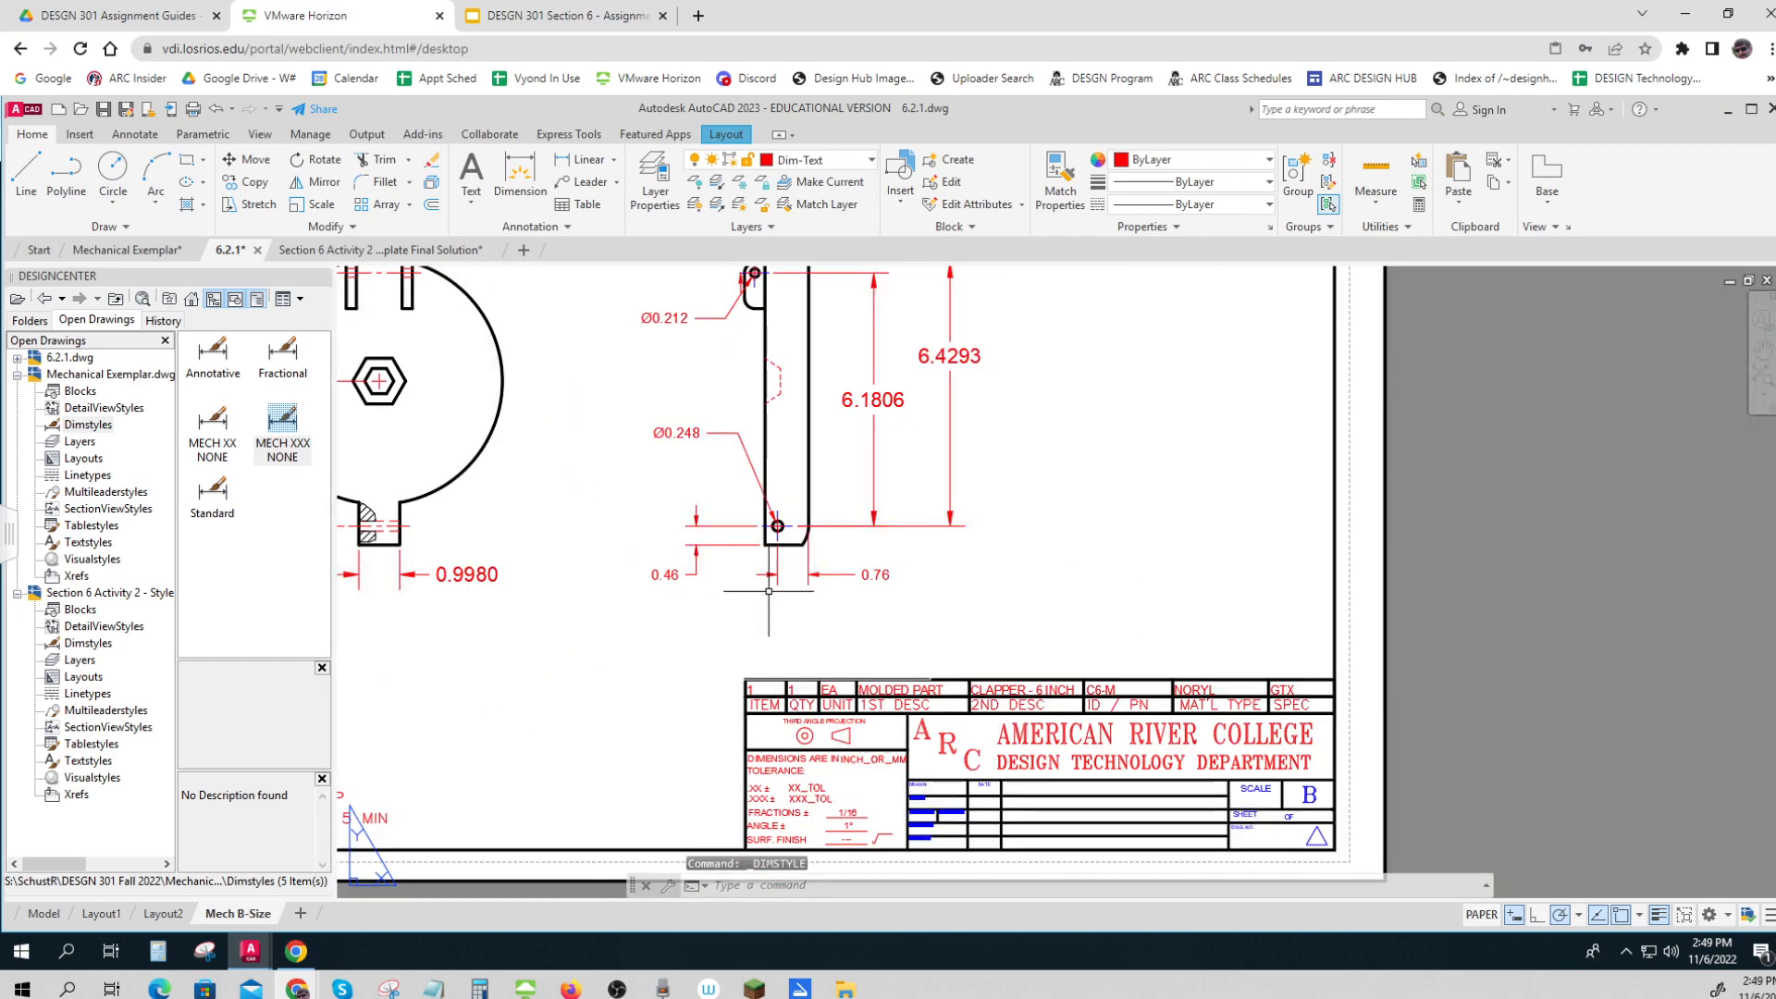
{"action": "left_click", "coordinate": [491, 573]}
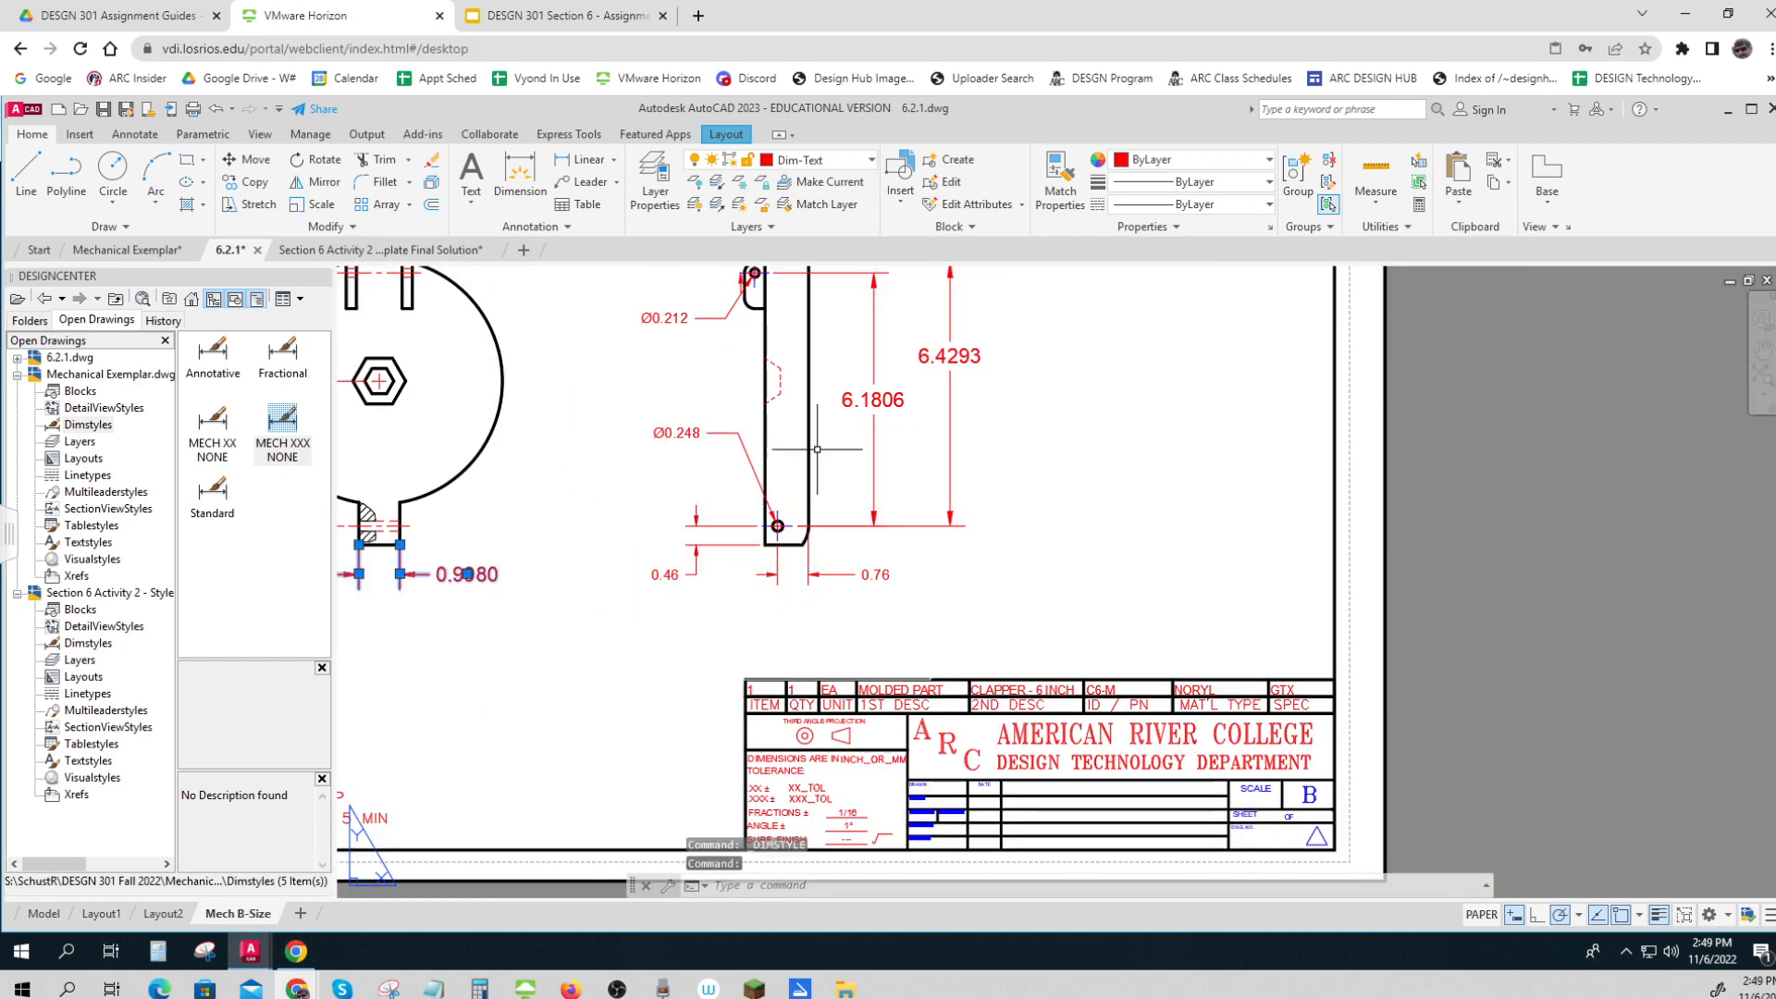
{"action": "left_click", "coordinate": [873, 424]}
{"action": "left_click", "coordinate": [981, 344]}
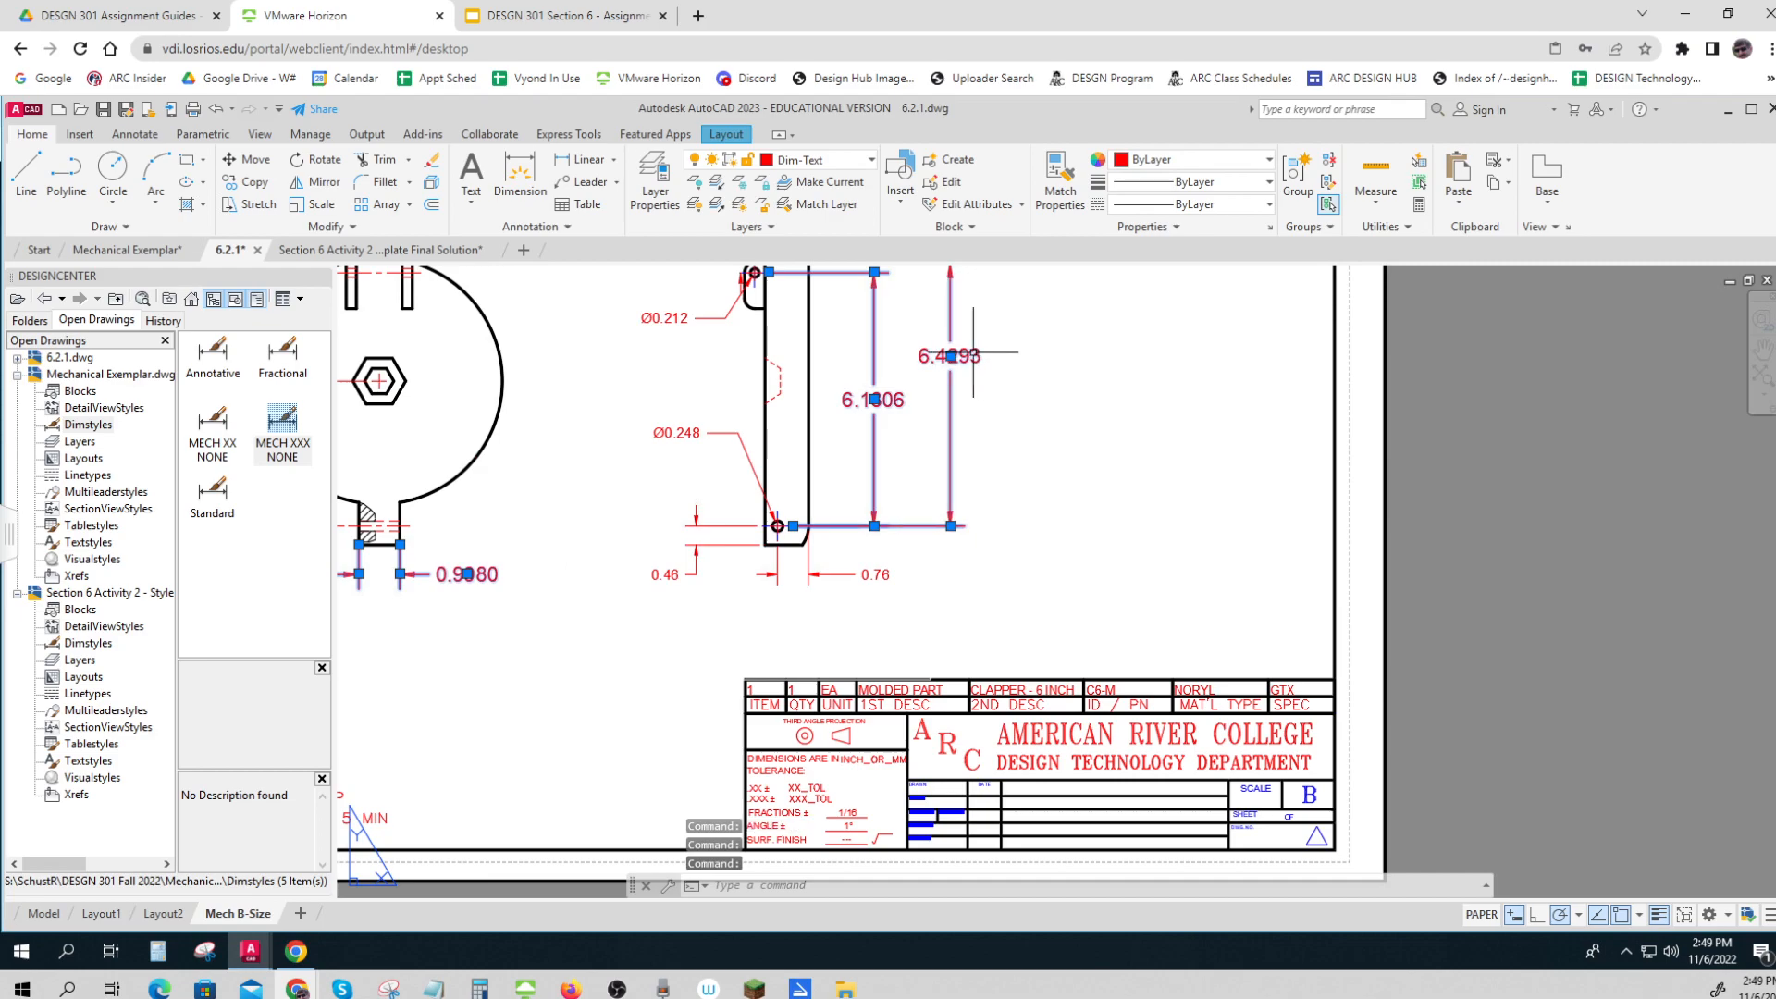
{"action": "left_click", "coordinate": [566, 227]}
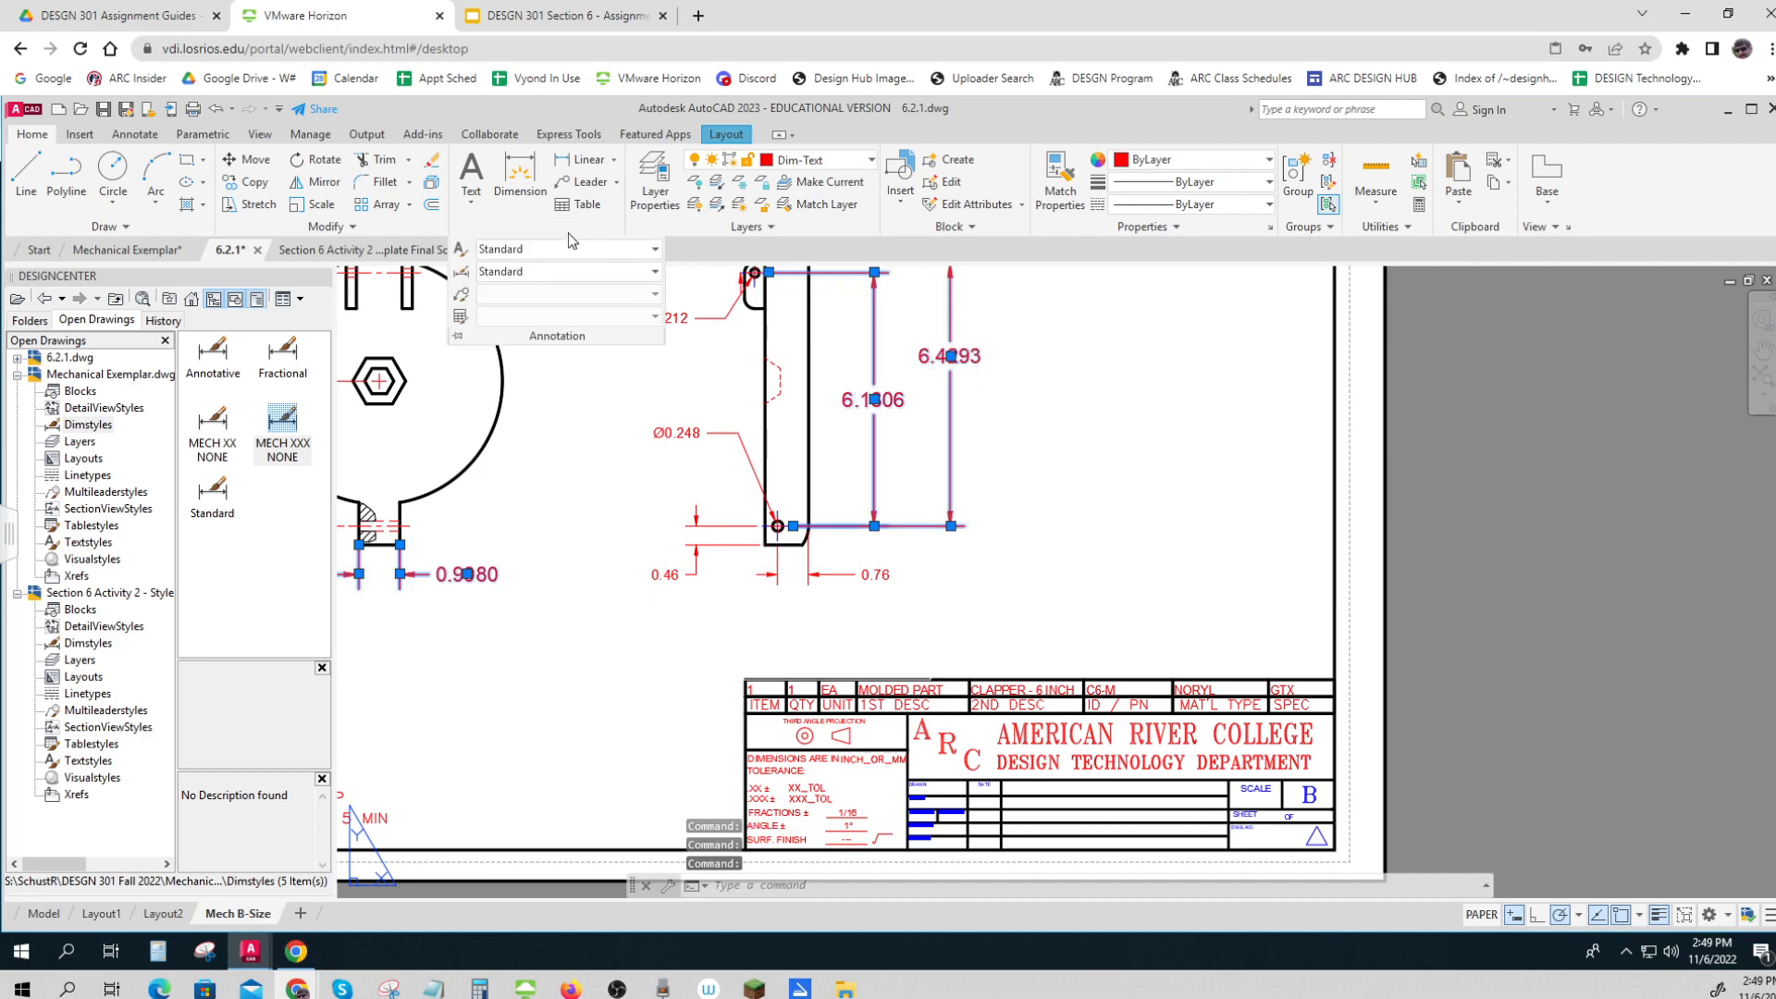
{"action": "left_click", "coordinate": [569, 274]}
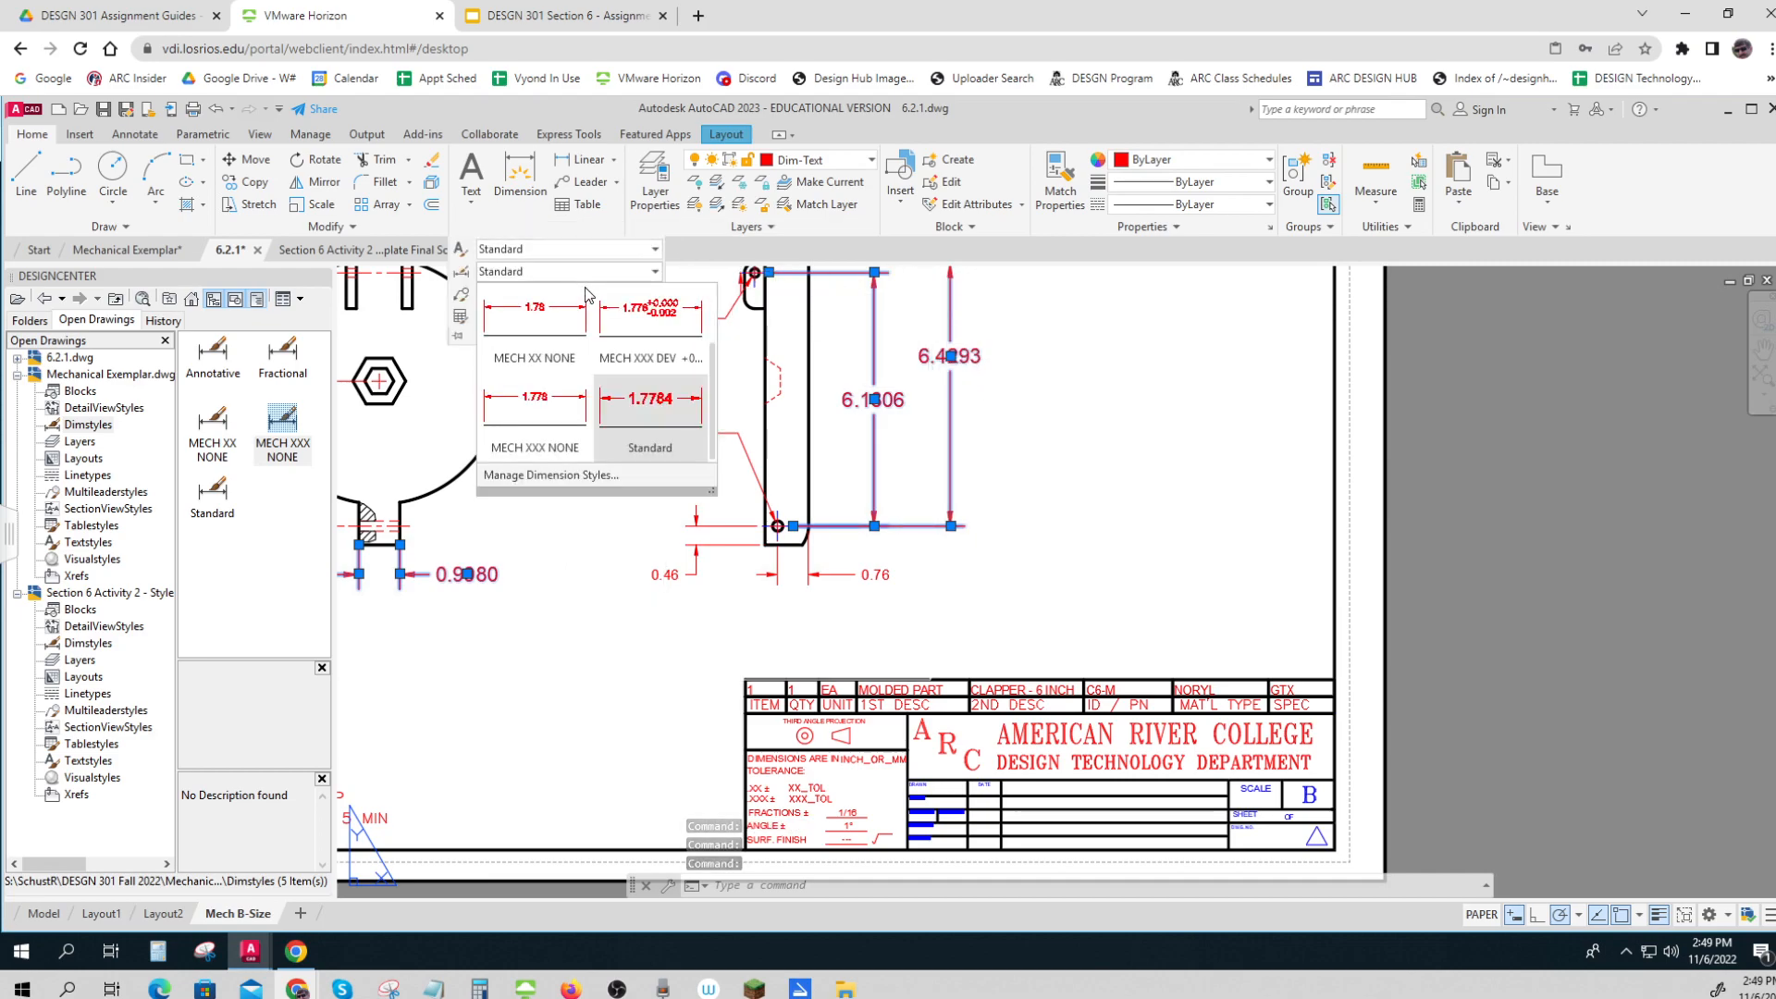
{"action": "left_click", "coordinate": [655, 337]}
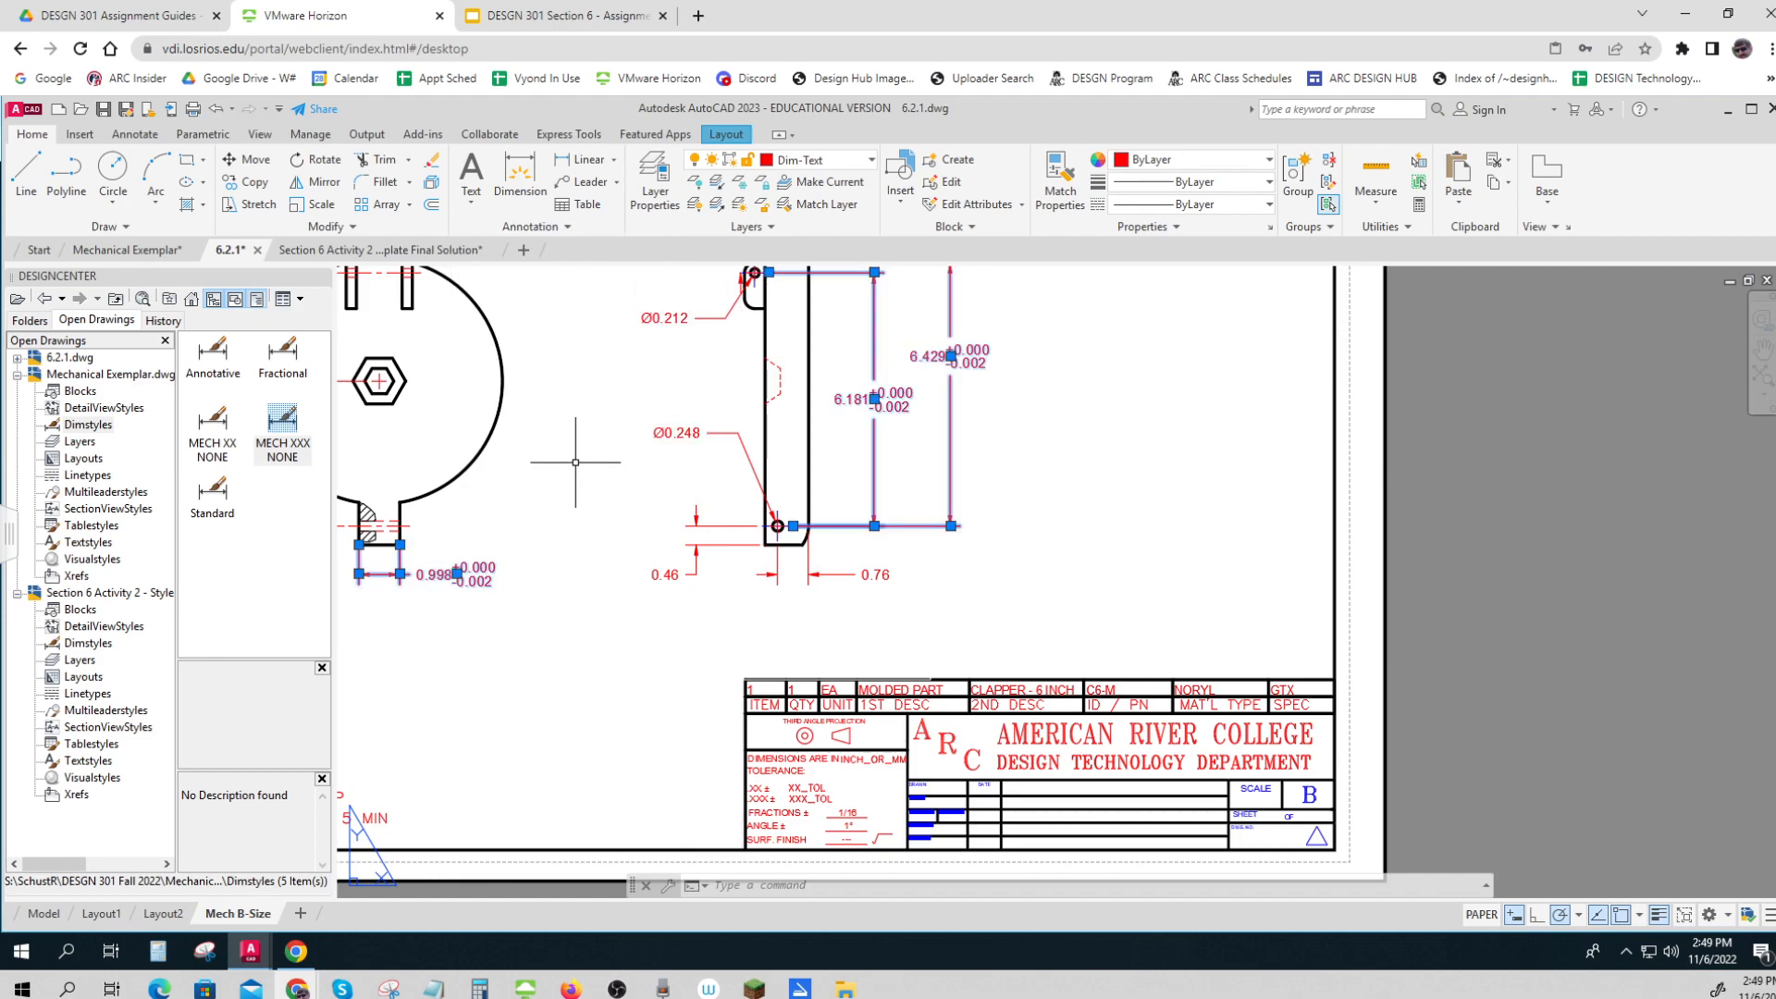
{"action": "key", "text": "Escape"}
{"action": "key", "text": "Escape"}
Step: Examine the sheet's restyled dimensions and the boxed datum A symbol beside the front view's lower tab, and clear the selection
{"action": "scroll", "coordinate": [576, 462], "scroll_direction": "down", "scroll_amount": 5}
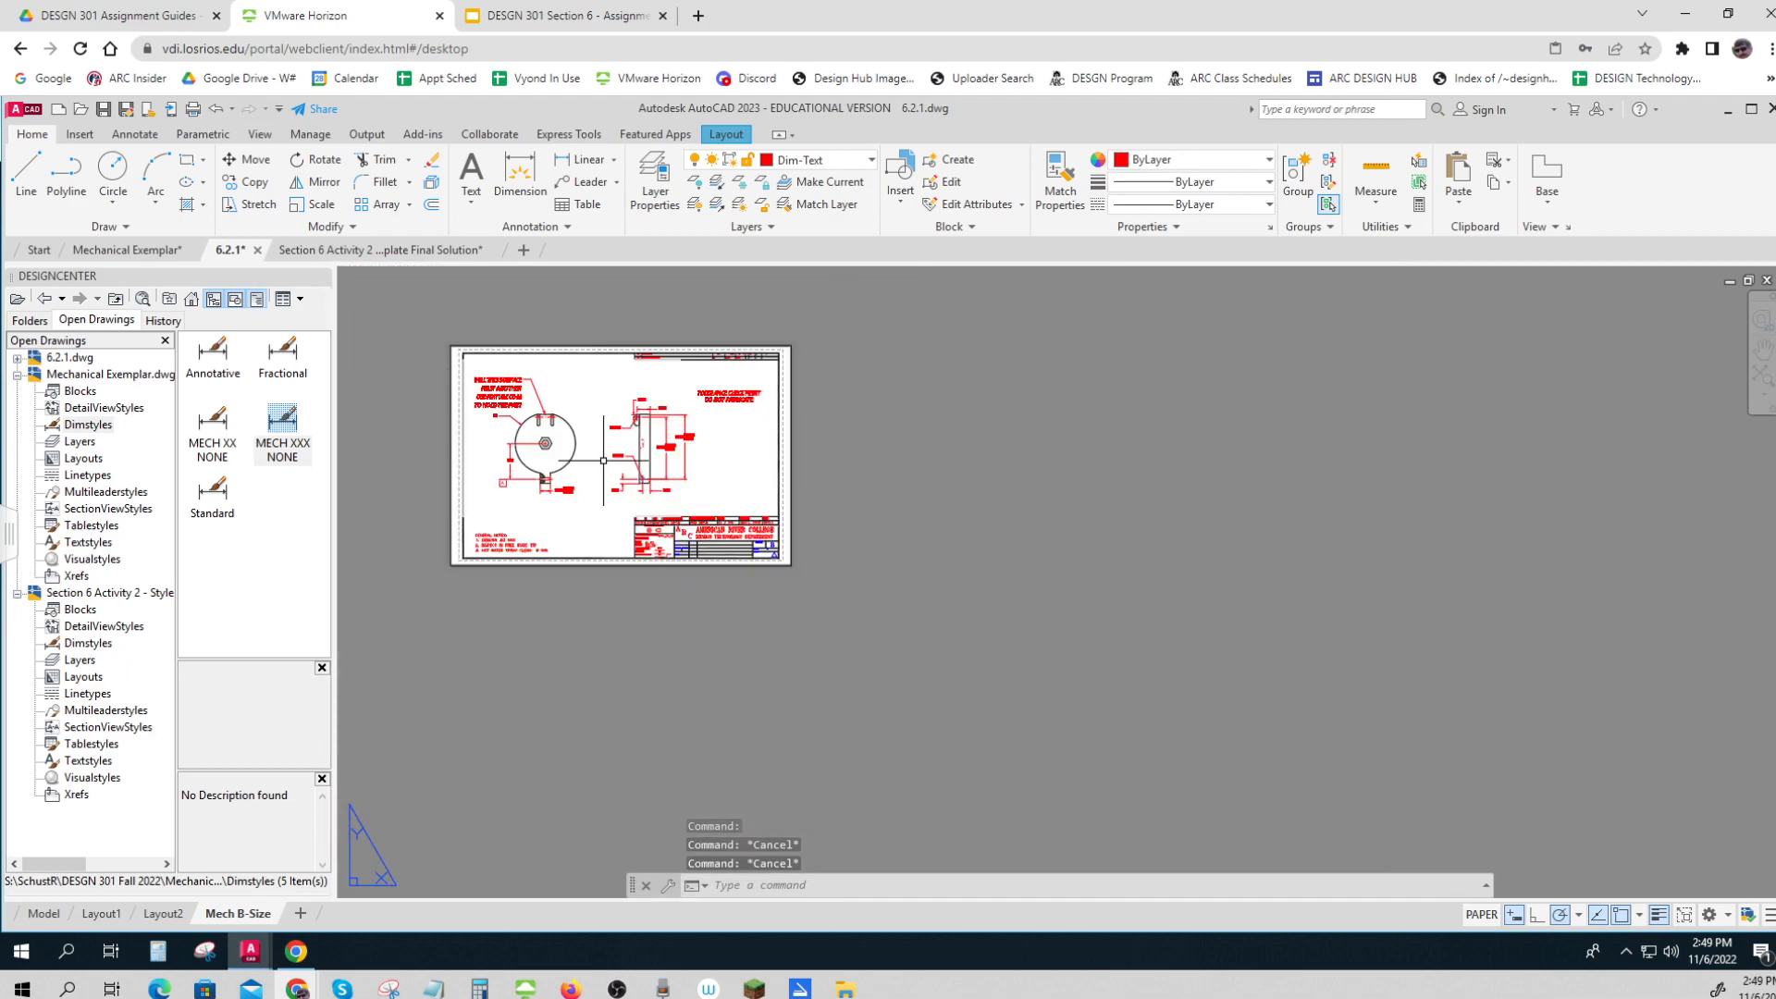
{"action": "scroll", "coordinate": [603, 461], "scroll_direction": "up", "scroll_amount": 6}
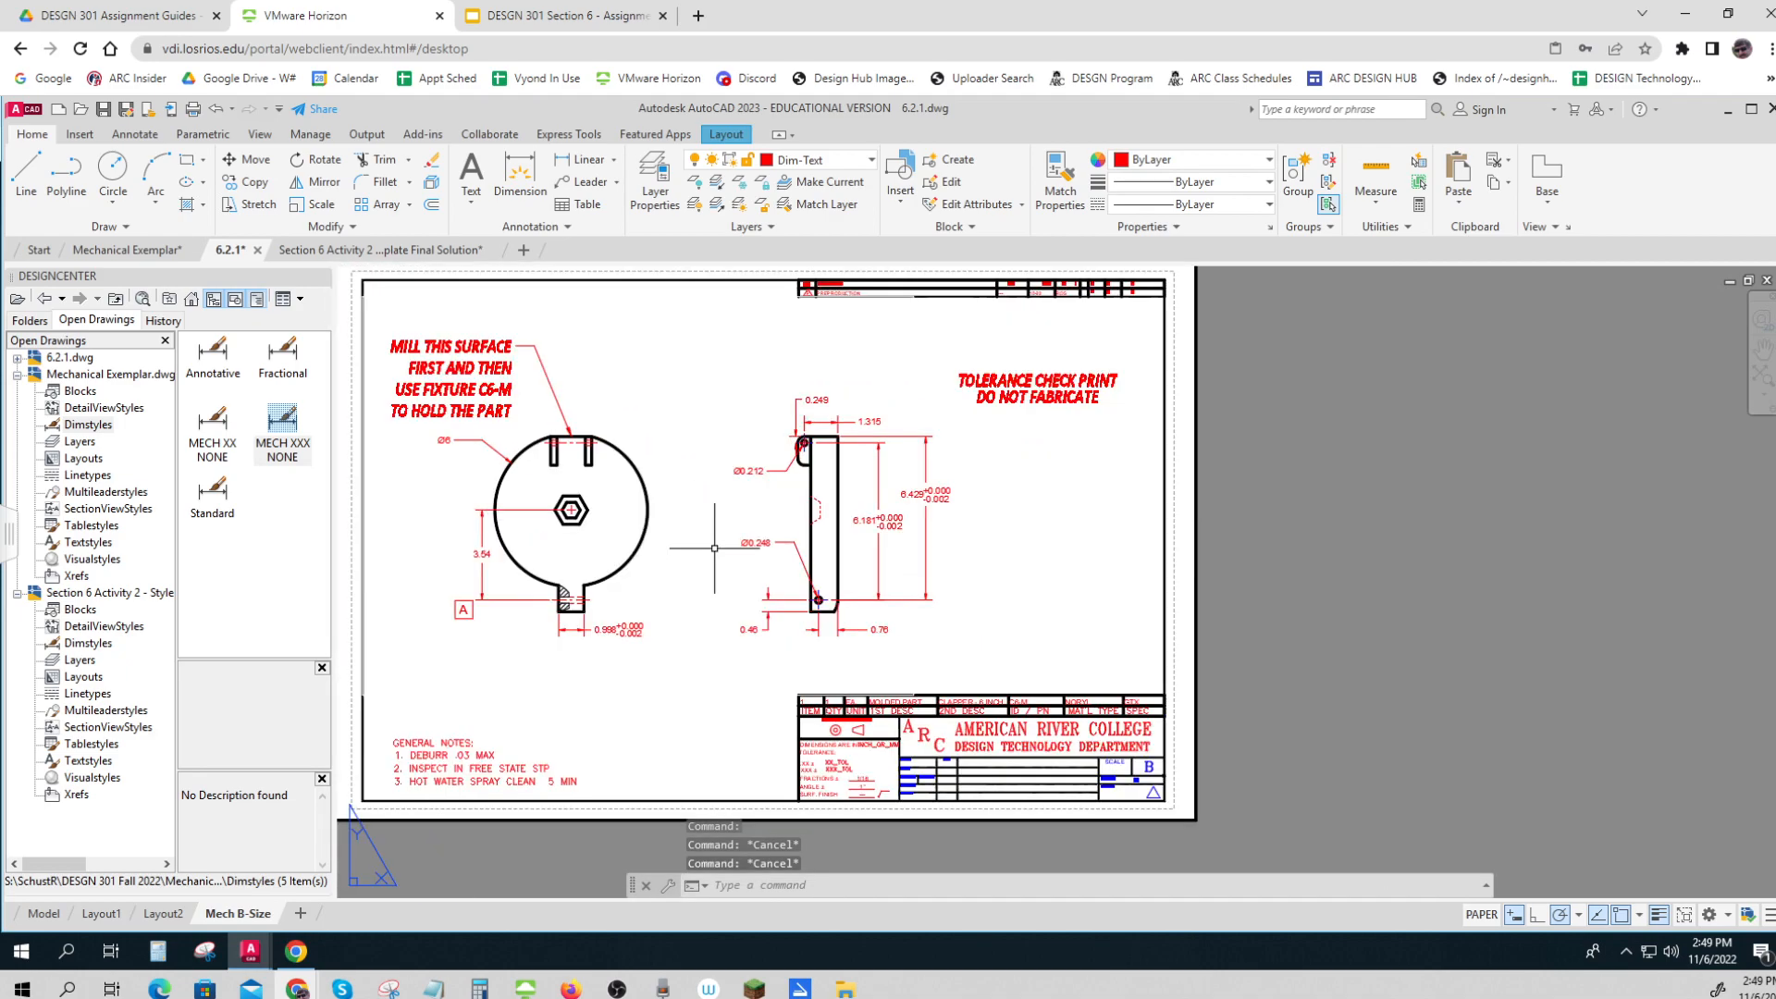
{"action": "middle_click_drag", "start_coordinate": [795, 566], "coordinate": [852, 550]}
{"action": "scroll", "coordinate": [844, 544], "scroll_direction": "down", "scroll_amount": 2}
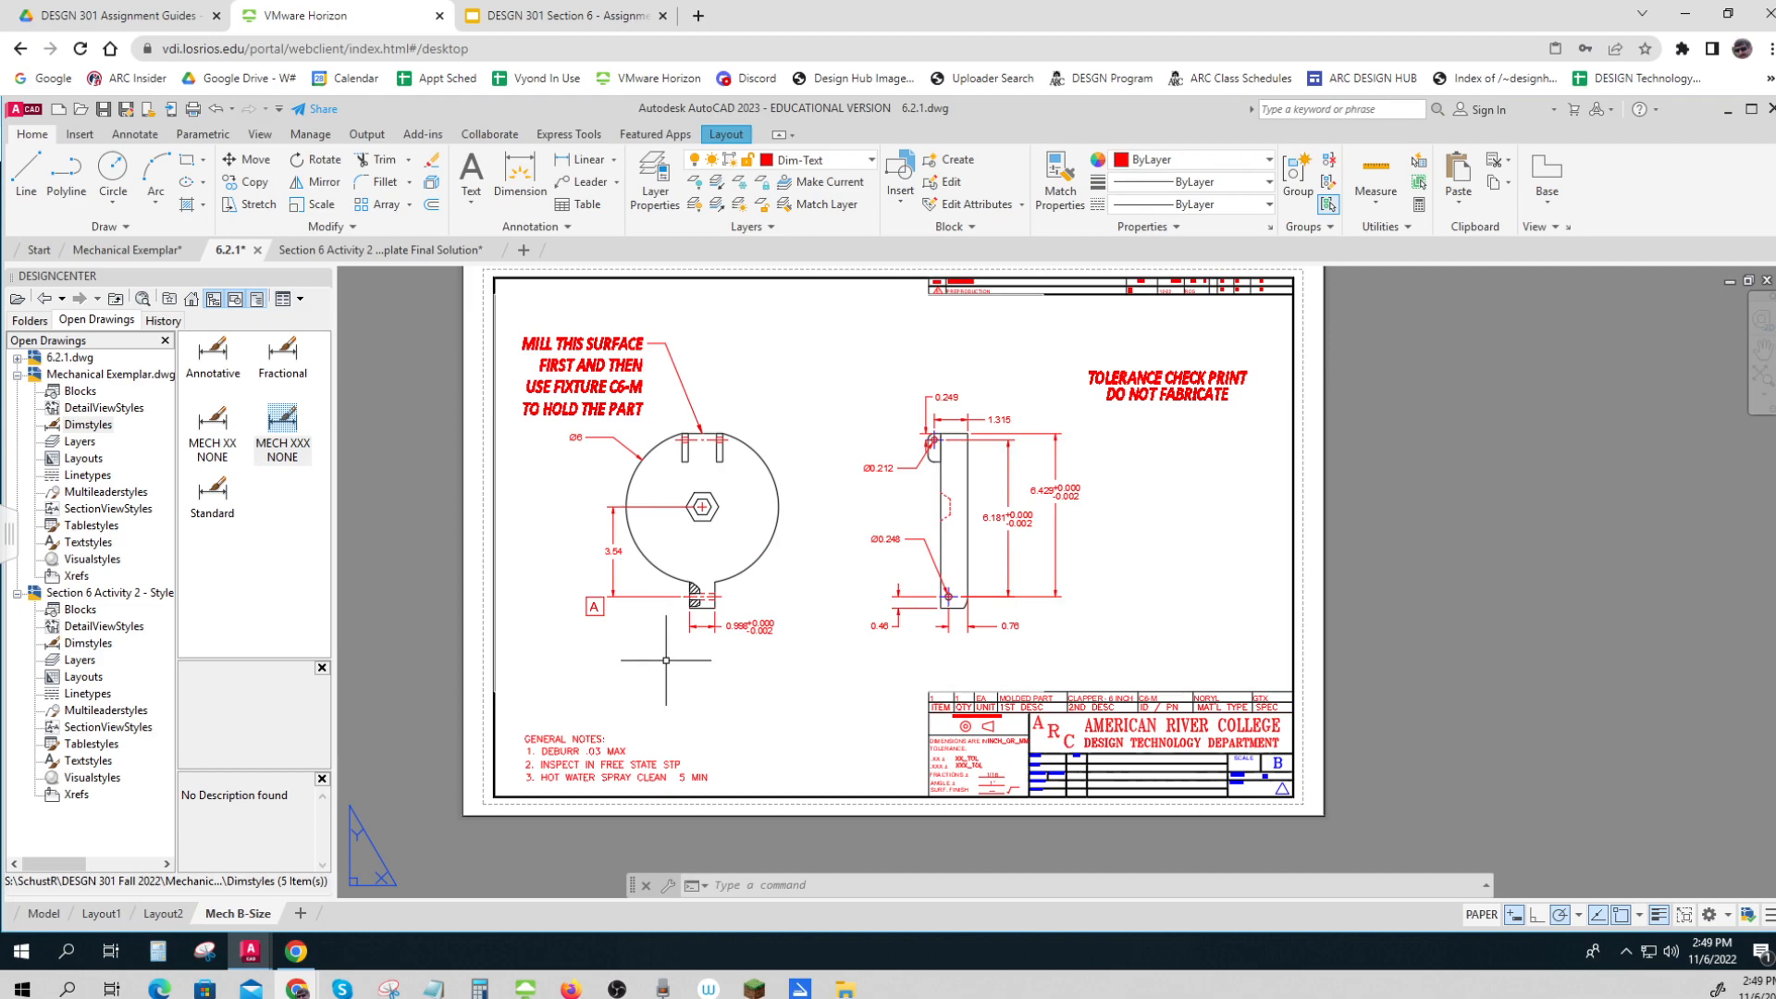
{"action": "scroll", "coordinate": [605, 625], "scroll_direction": "up", "scroll_amount": 4}
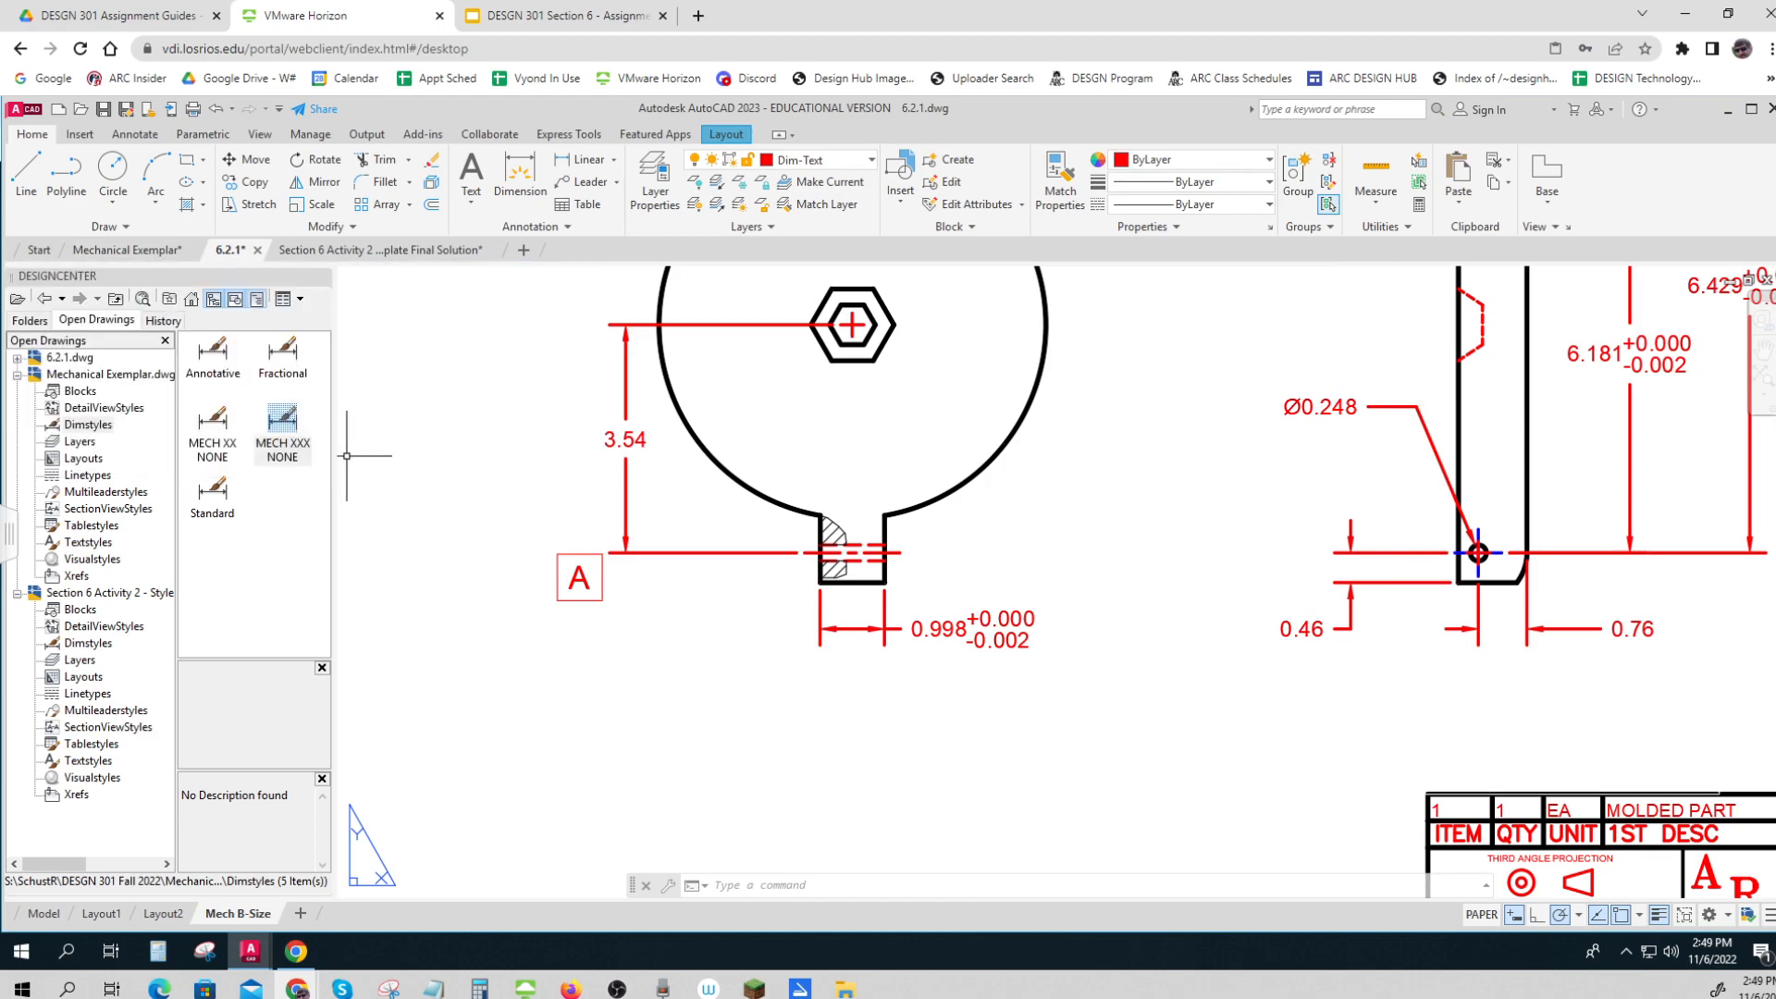
{"action": "left_click", "coordinate": [600, 581]}
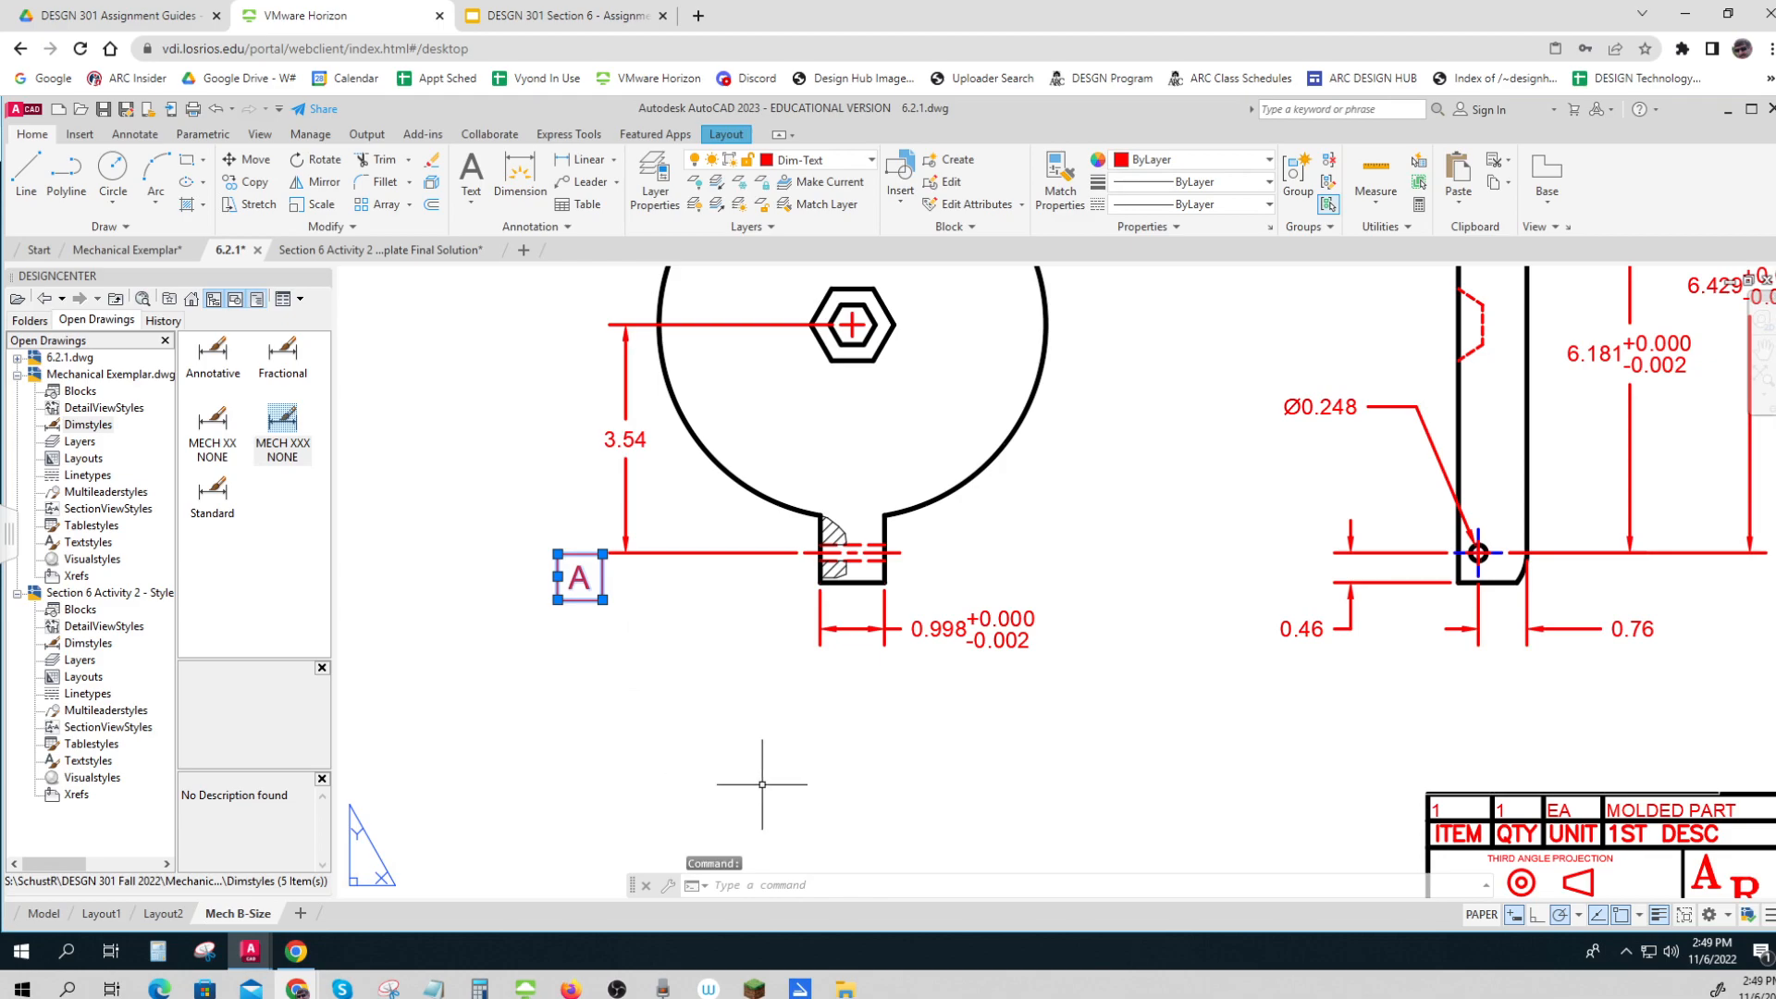
{"action": "scroll", "coordinate": [778, 725], "scroll_direction": "down", "scroll_amount": 2}
{"action": "scroll", "coordinate": [779, 717], "scroll_direction": "down", "scroll_amount": 2}
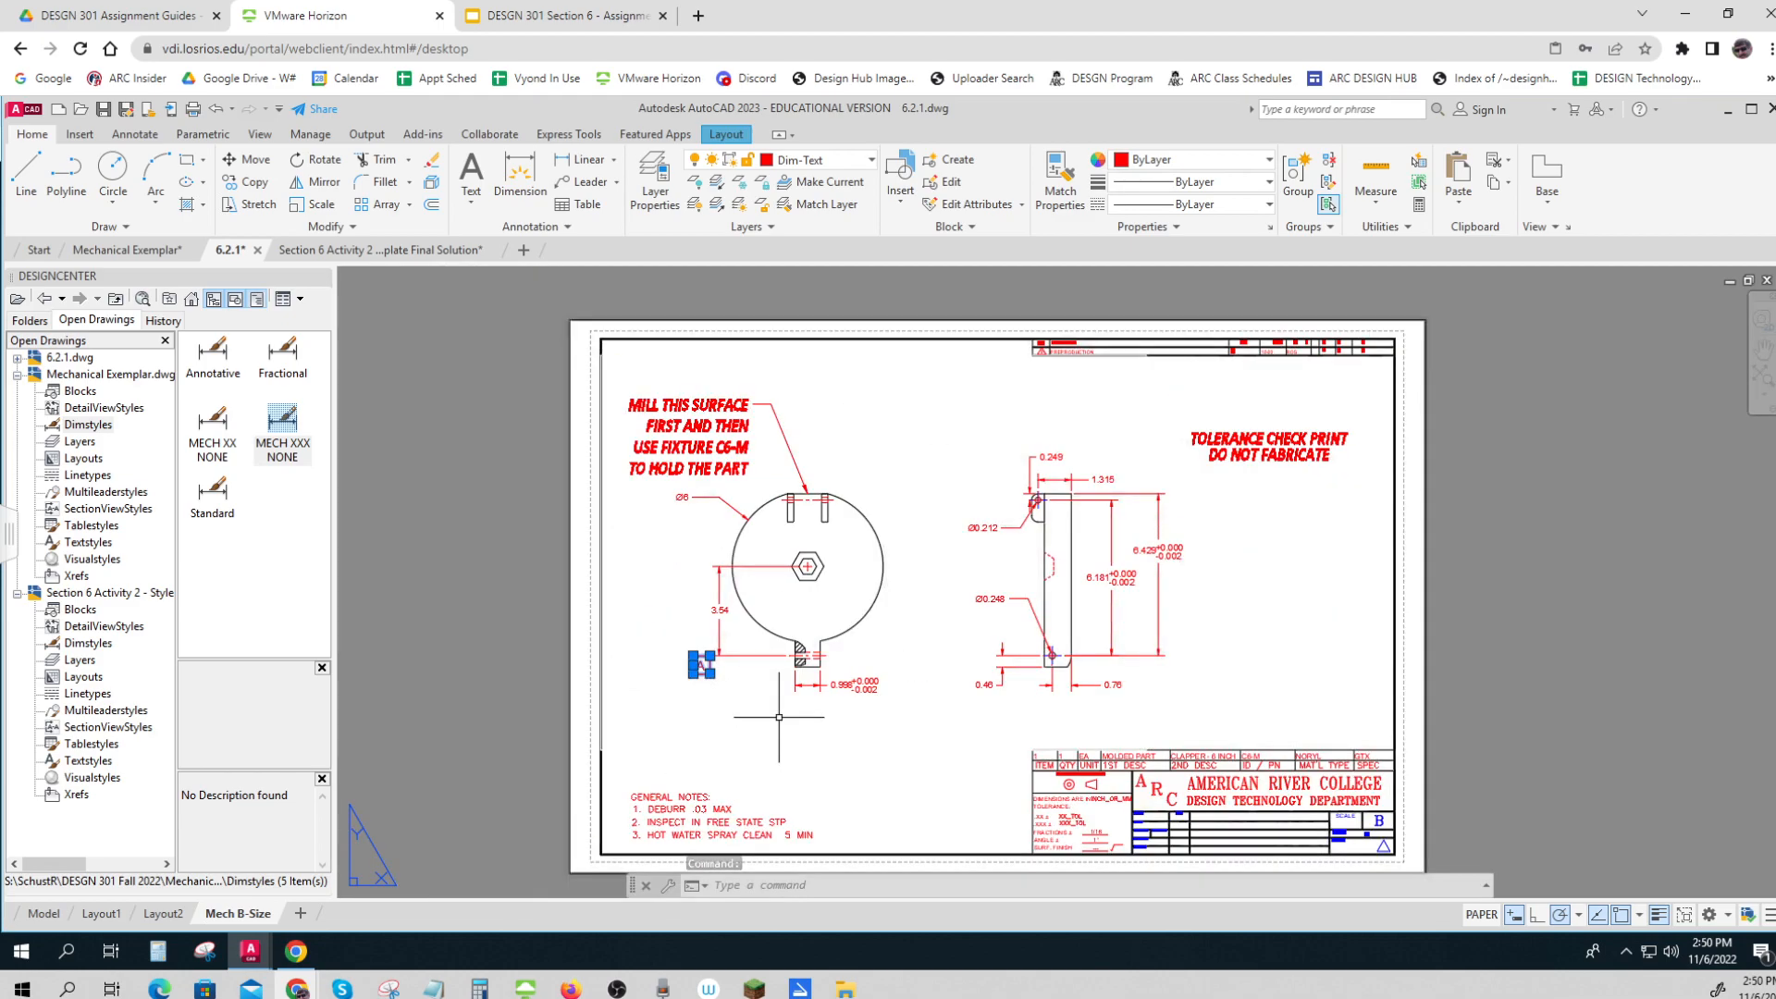
{"action": "key", "text": "Escape"}
{"action": "key", "text": "Escape"}
{"action": "key", "text": "Escape"}
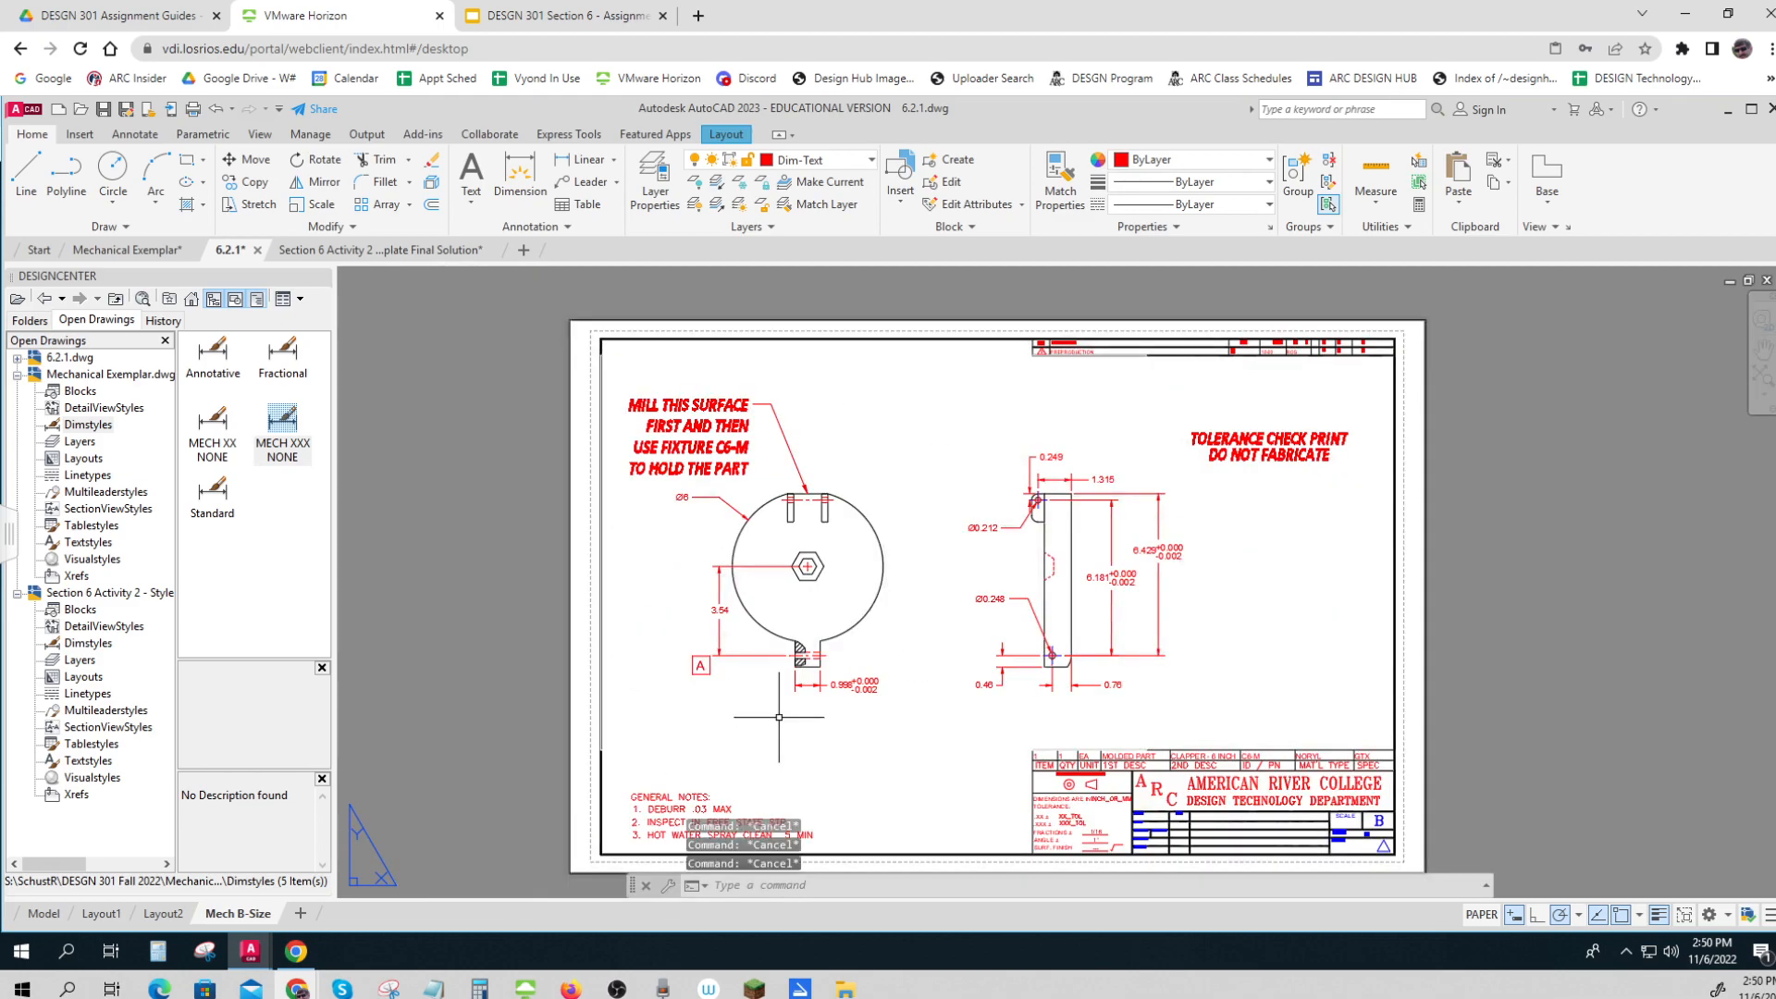